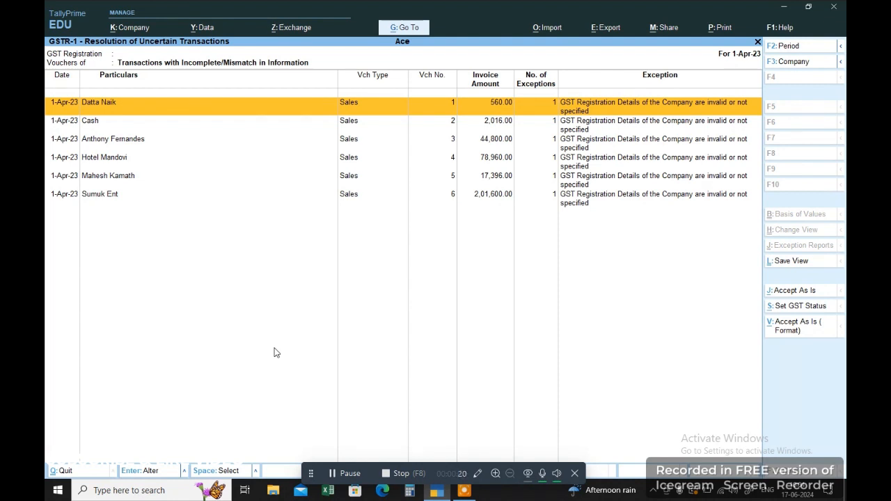
# Return to the Gateway of Tally and open Display More Reports for company Ace.
pyautogui.press('Escape')
pyautogui.press('Escape')
pyautogui.press('Escape')
pyautogui.press('Escape')
pyautogui.press('Escape')
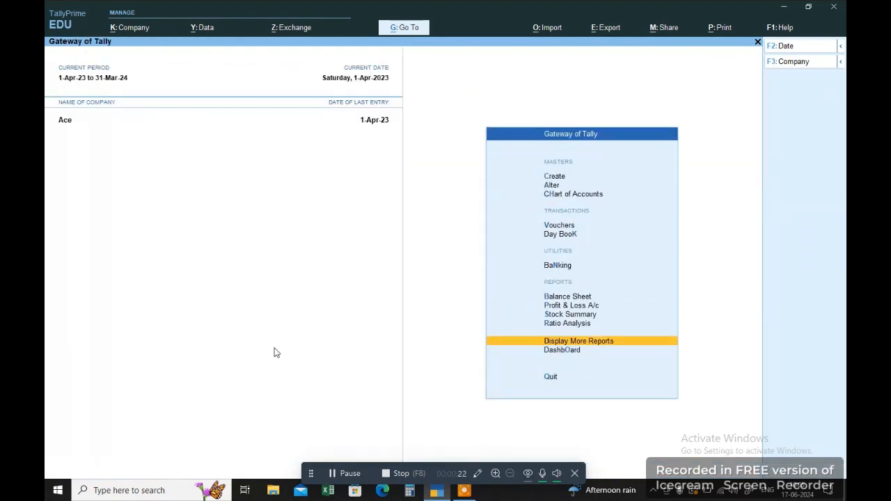
pyautogui.press('Escape')
pyautogui.press('Escape')
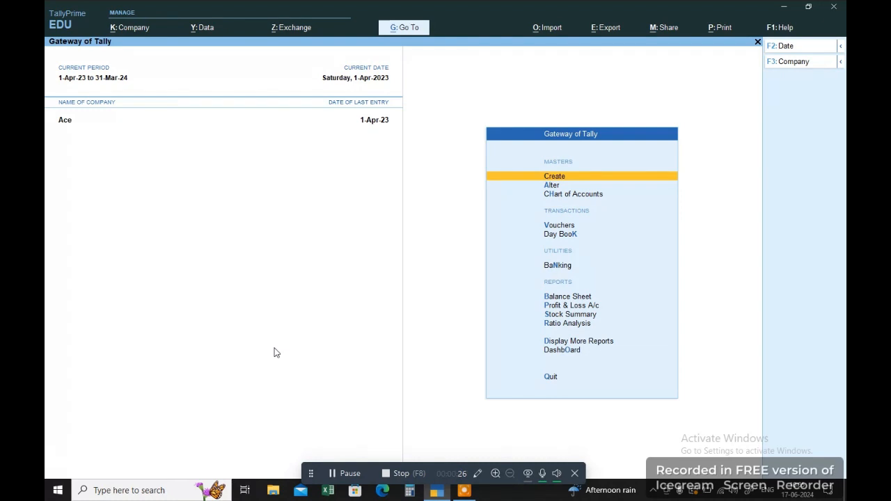
pyautogui.press('Down')
pyautogui.press('Down')
pyautogui.press('Down')
pyautogui.press('Down')
pyautogui.press('Down')
pyautogui.press('Down')
pyautogui.press('Down')
pyautogui.press('Down')
pyautogui.press('Down')
pyautogui.press('Down')
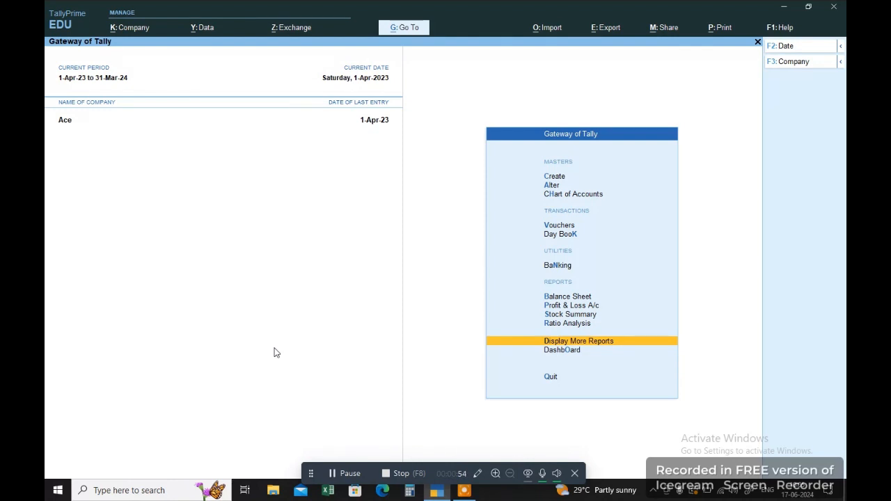
pyautogui.press('Up')
pyautogui.press('Up')
pyautogui.press('Up')
pyautogui.press('Up')
pyautogui.press('Up')
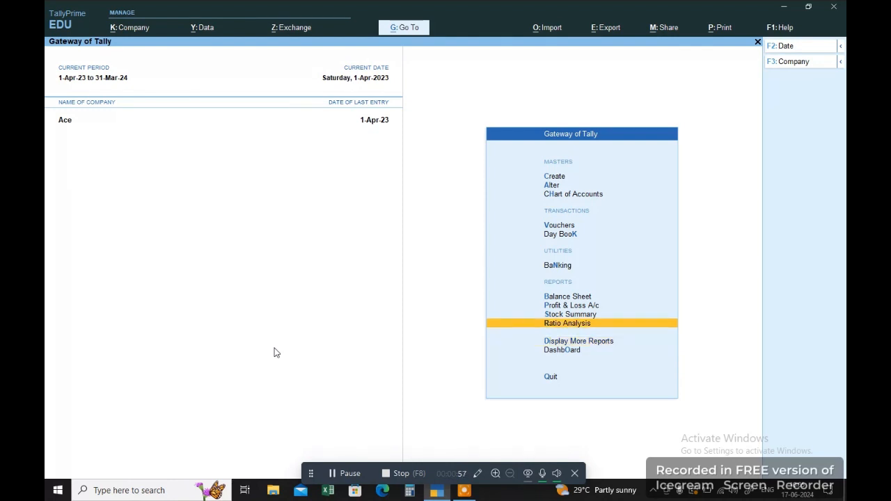
pyautogui.press('Down')
pyautogui.press('Down')
pyautogui.press('Down')
pyautogui.press('Down')
pyautogui.press('Down')
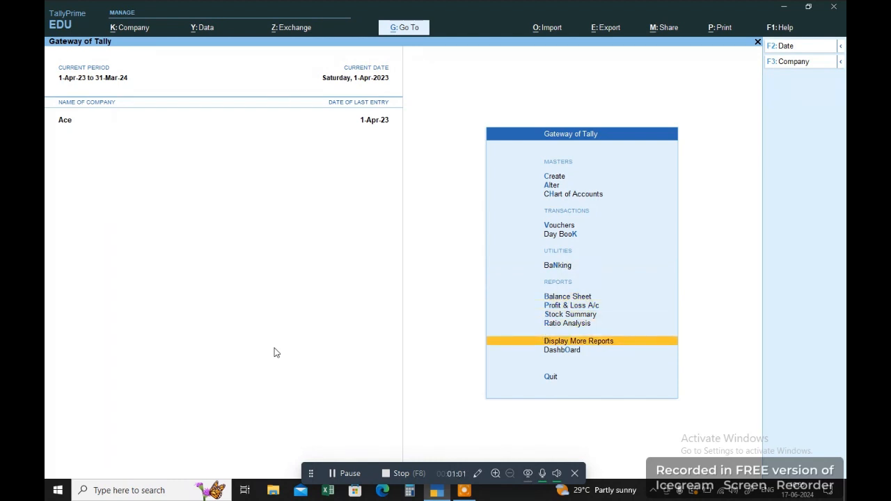
pyautogui.press('Up')
pyautogui.press('Down')
pyautogui.press('Up')
pyautogui.press('Down')
pyautogui.press('Return')
pyautogui.press('Down')
pyautogui.press('Down')
pyautogui.press('Down')
pyautogui.press('Down')
pyautogui.press('Down')
pyautogui.press('Down')
pyautogui.press('Down')
pyautogui.press('Down')
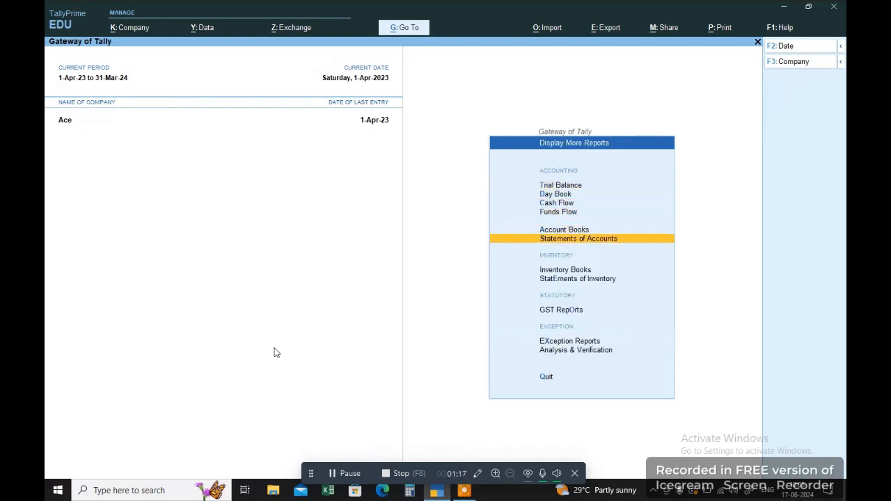
# Open GSTR-1 from GST Reports and set its period to 1-Apr-24 through 31-Mar-25.
pyautogui.press('Return')
pyautogui.press('Down')
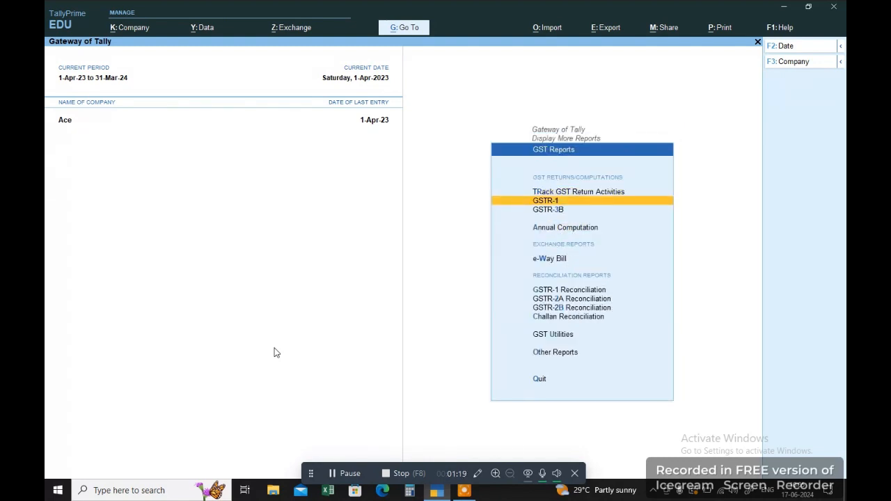
pyautogui.press('Return')
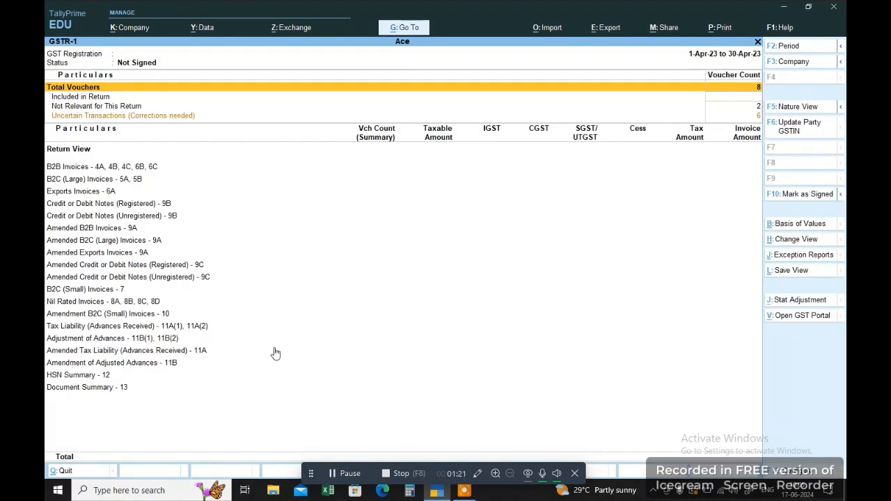
pyautogui.press('F2')
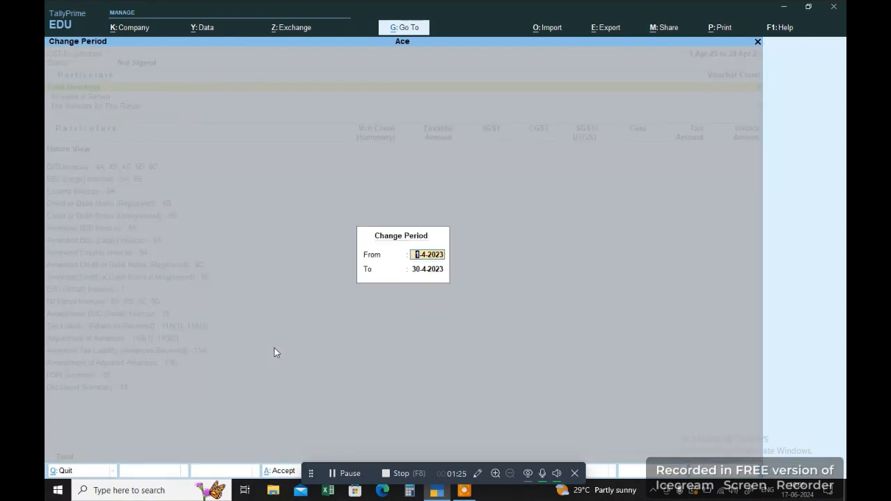
pyautogui.write('1/4/2024')
pyautogui.press('Return')
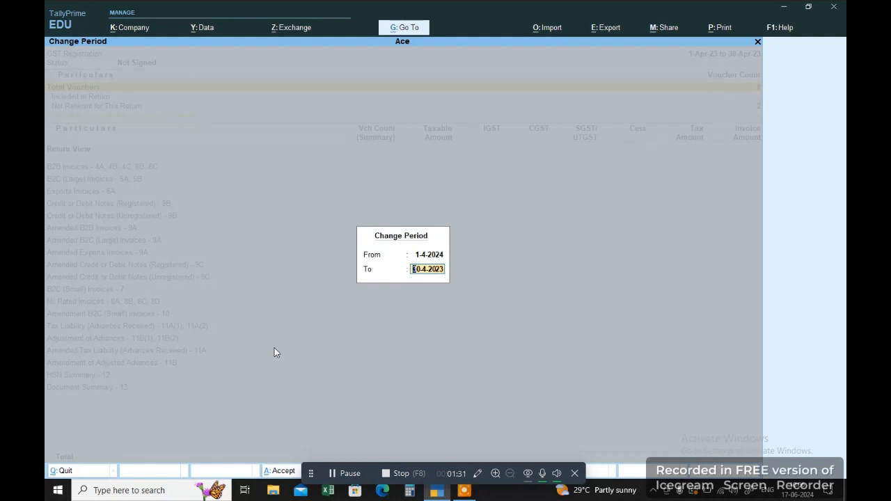
pyautogui.hotkey('shift', 'Tab')
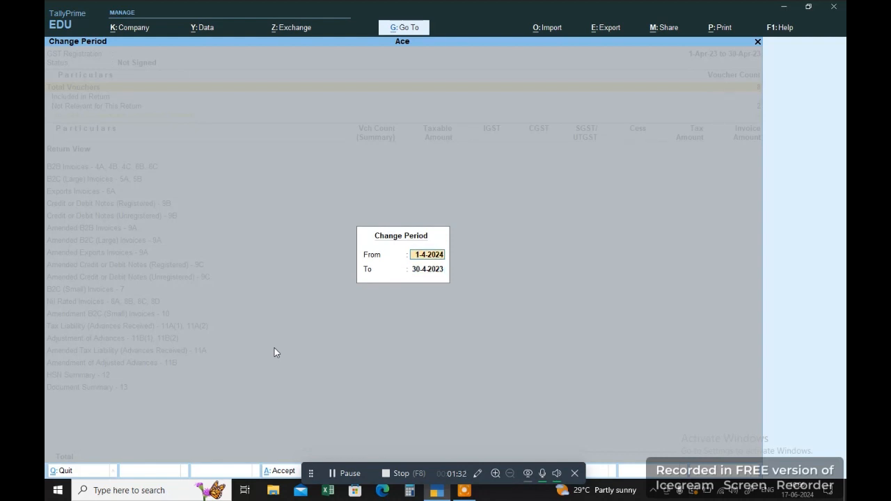
pyautogui.press('Return')
pyautogui.write('31/')
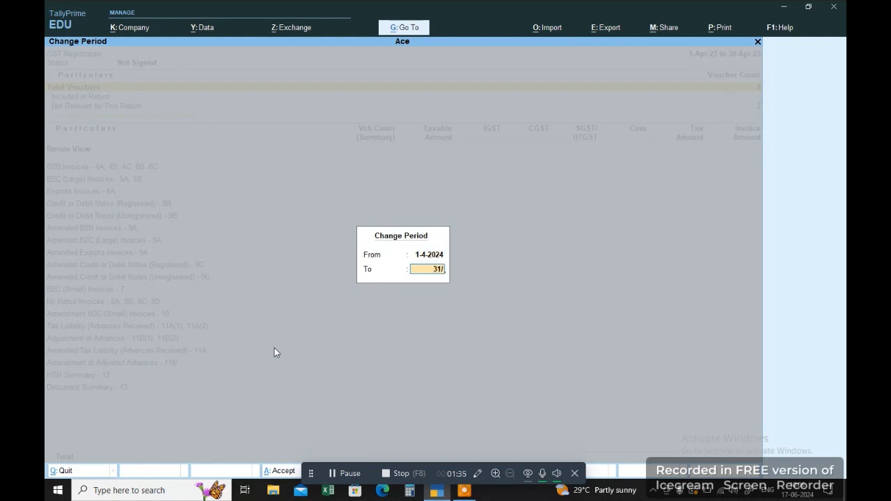
pyautogui.press('BackSpace')
pyautogui.press('BackSpace')
pyautogui.write('0/6')
pyautogui.press('BackSpace')
pyautogui.press('BackSpace')
pyautogui.press('BackSpace')
pyautogui.write('1/3')
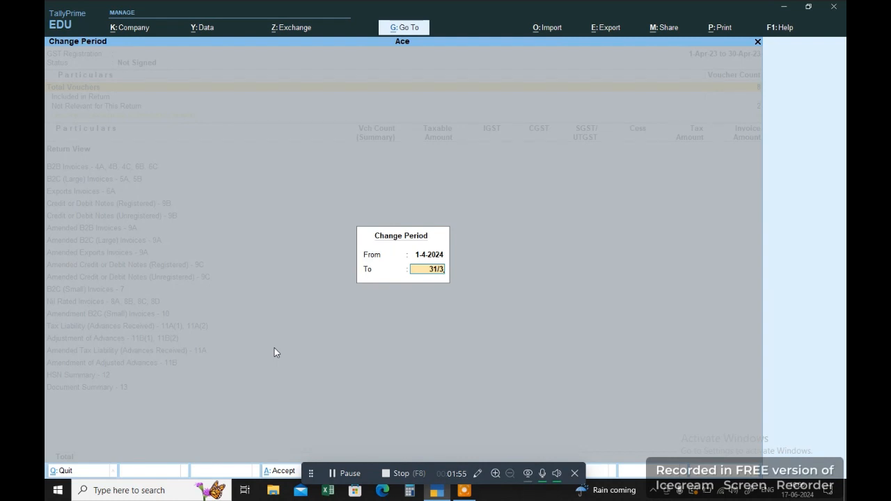
pyautogui.press('Return')
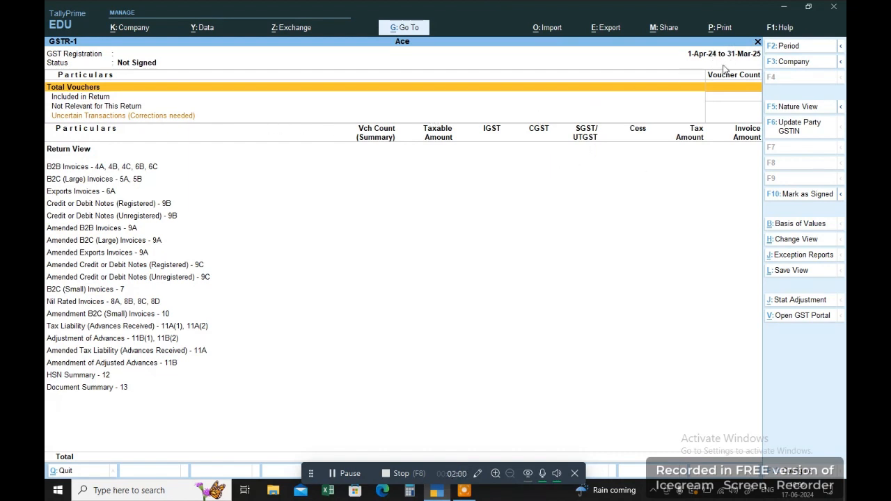
# Correct the GSTR-1 period to 1-4-2023 through 31-3-2024.
pyautogui.press('F2')
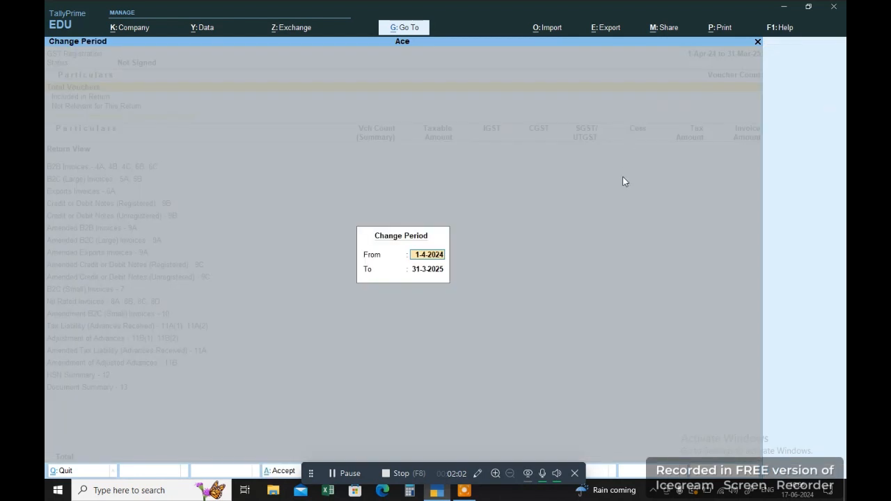
pyautogui.write('1-4-2023')
pyautogui.press('Return')
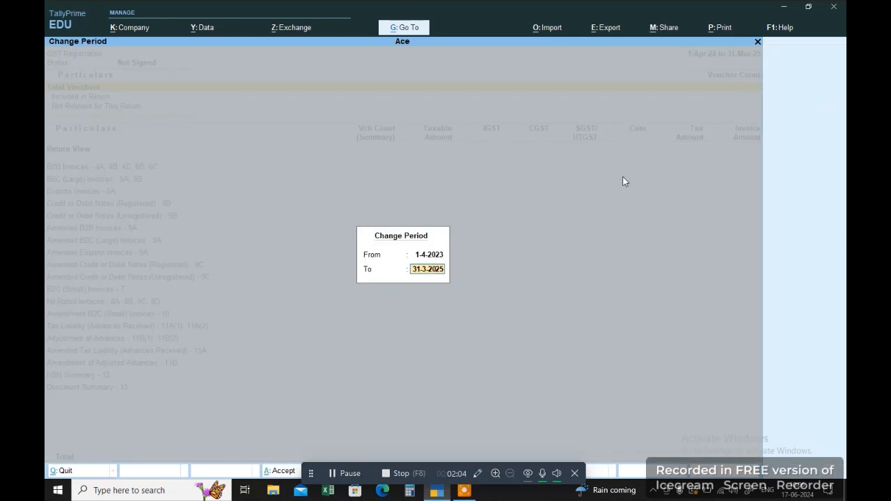
pyautogui.write('31/3')
pyautogui.press('Return')
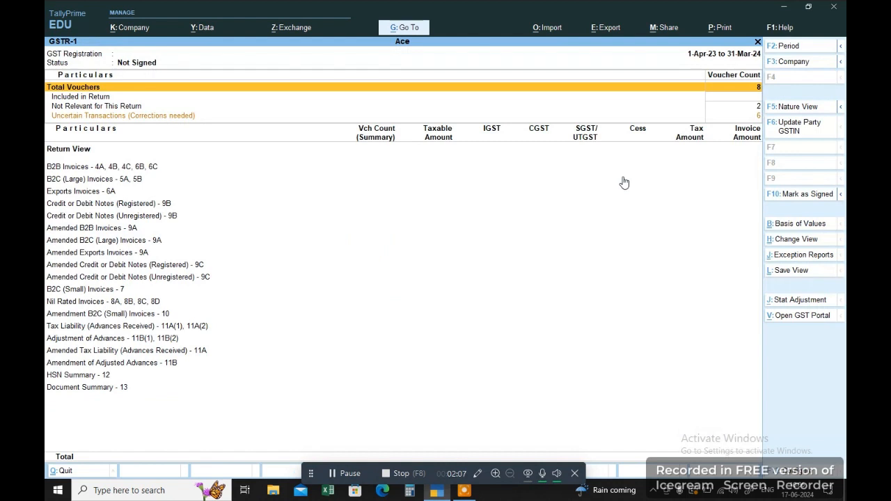
# Inspect GSTR-1's Uncertain Transactions line and the B2B and B2C (Large) Invoices sections.
pyautogui.click(750, 117)
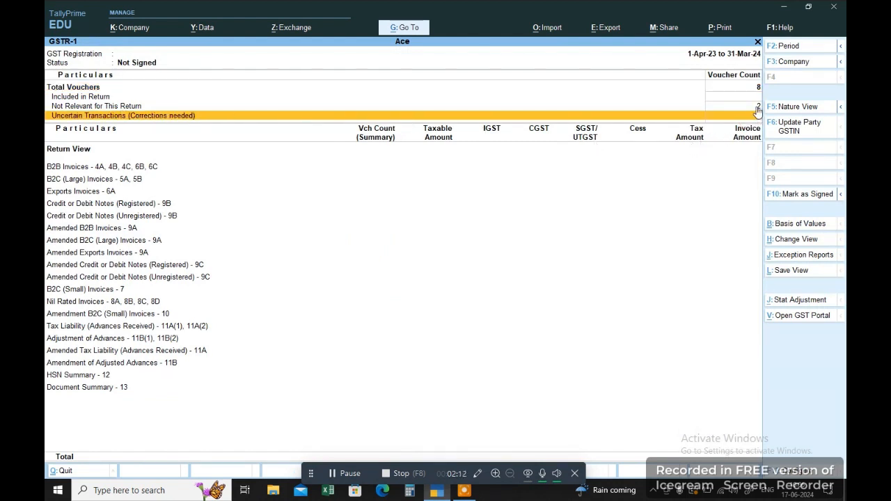
pyautogui.click(185, 169)
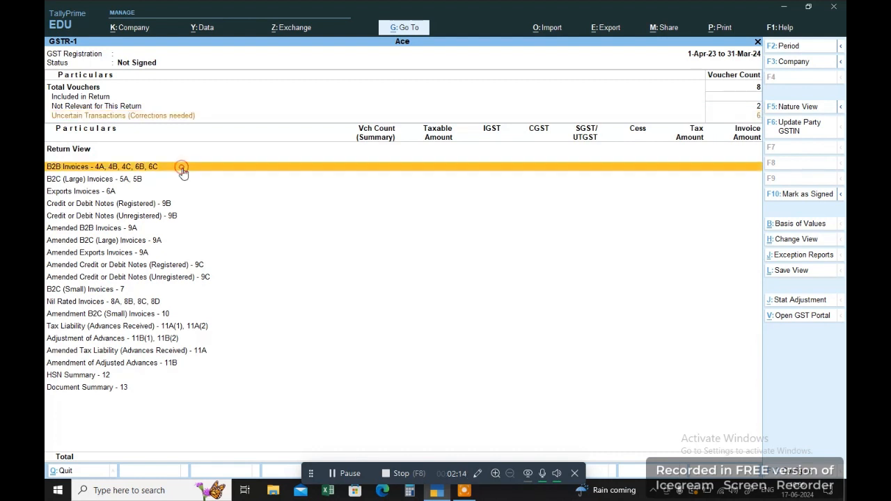
pyautogui.click(181, 175)
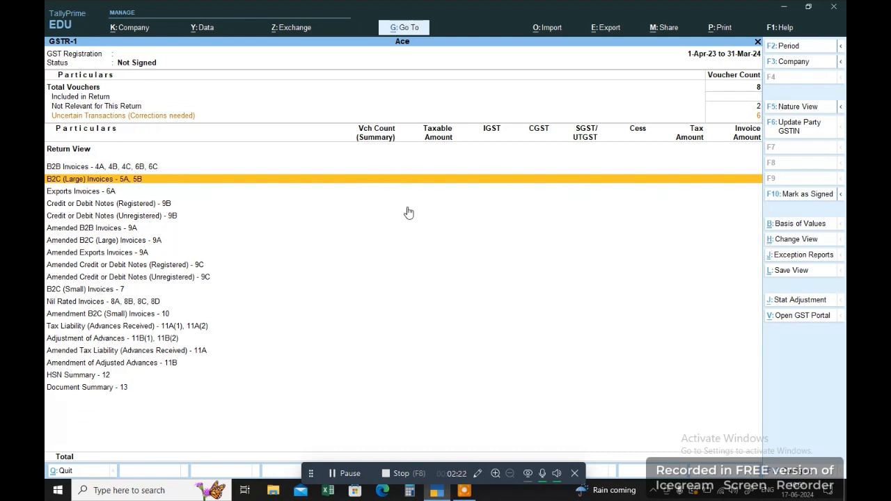
pyautogui.click(200, 115)
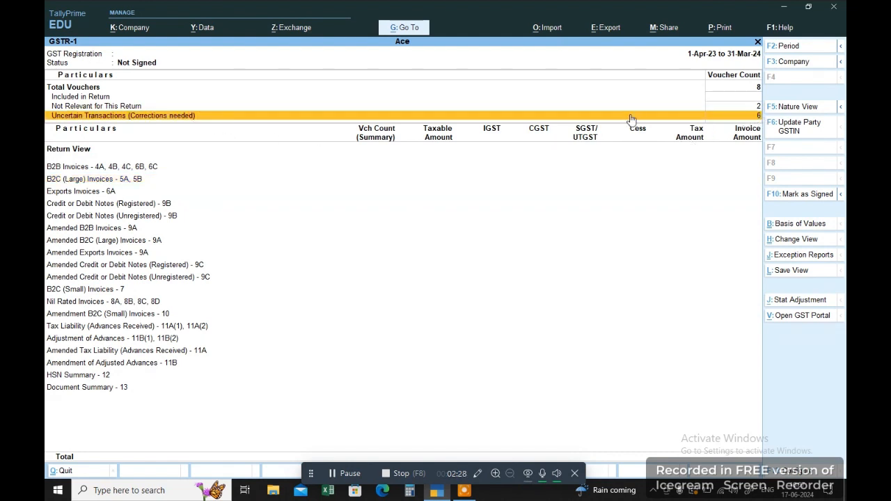
pyautogui.click(753, 120)
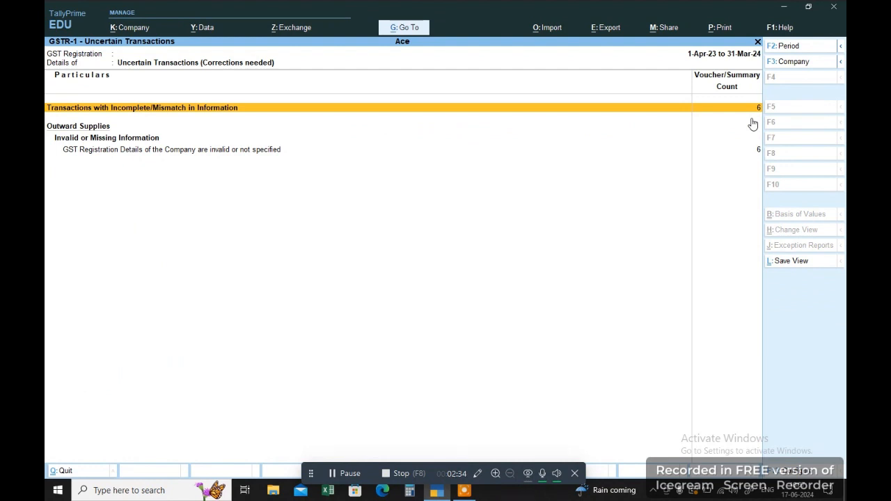
pyautogui.press('Escape')
pyautogui.press('Down')
pyautogui.press('Down')
pyautogui.press('Down')
pyautogui.press('Down')
pyautogui.press('Down')
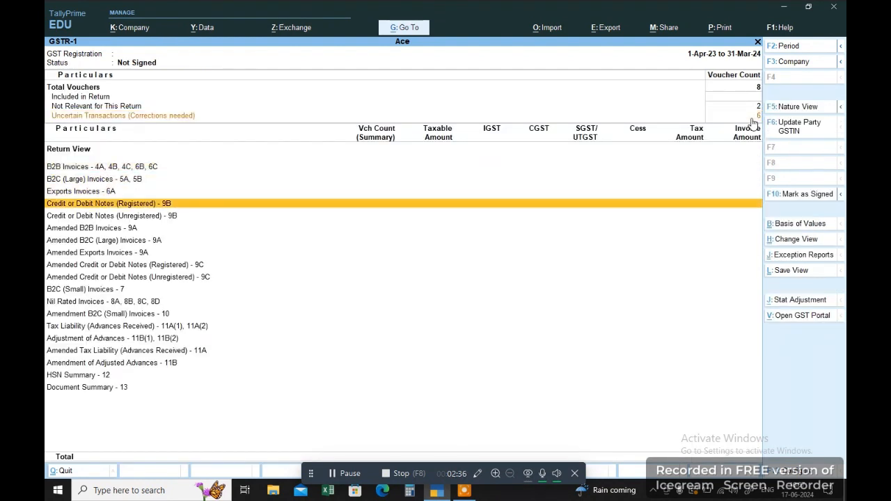
# Drill into Uncertain Transactions > Incomplete/Mismatch in Information to list the flagged sales vouchers.
pyautogui.press('Up')
pyautogui.press('Up')
pyautogui.press('Up')
pyautogui.press('Up')
pyautogui.press('Up')
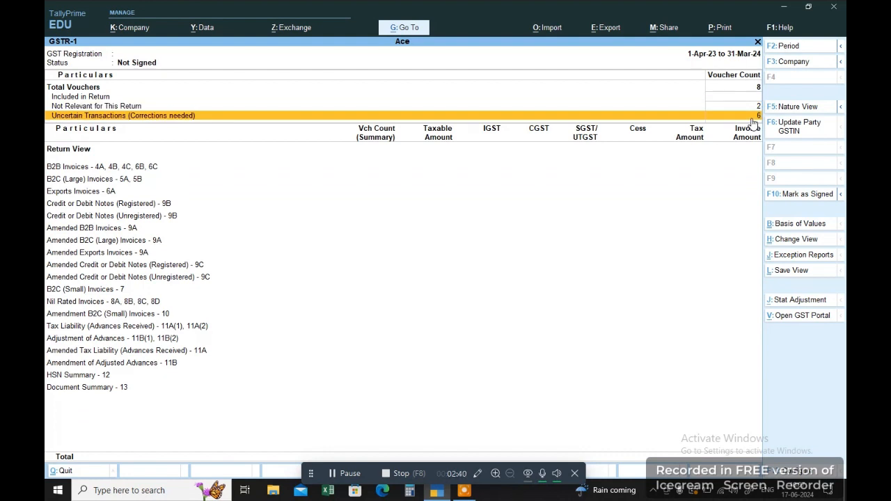
pyautogui.press('Down')
pyautogui.press('Up')
pyautogui.press('Down')
pyautogui.press('Up')
pyautogui.press('Down')
pyautogui.press('Down')
pyautogui.press('Down')
pyautogui.press('Up')
pyautogui.press('Up')
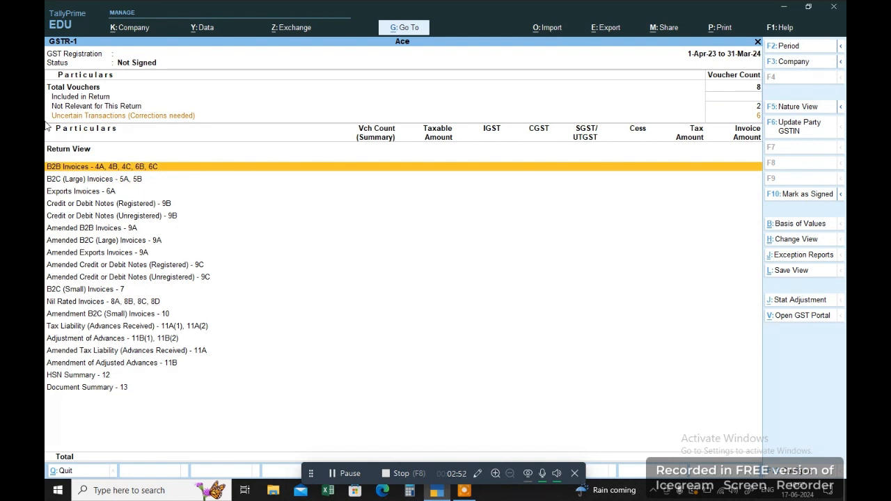
pyautogui.press('Up')
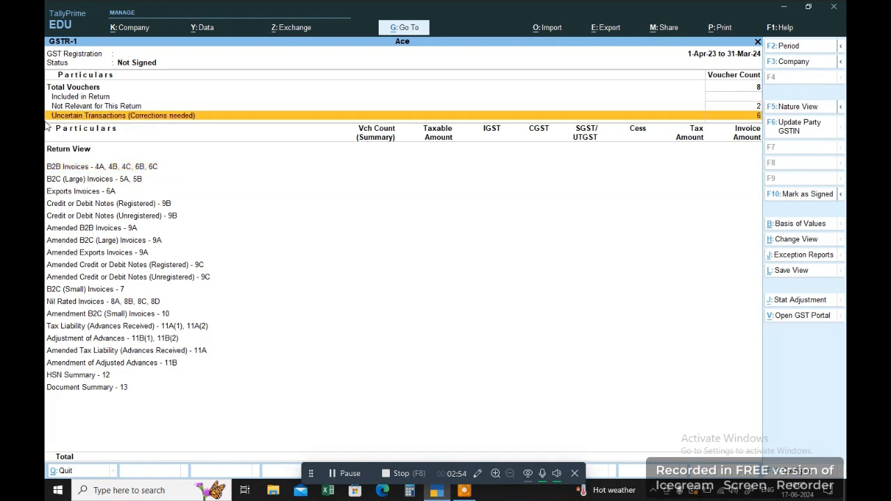
pyautogui.press('Return')
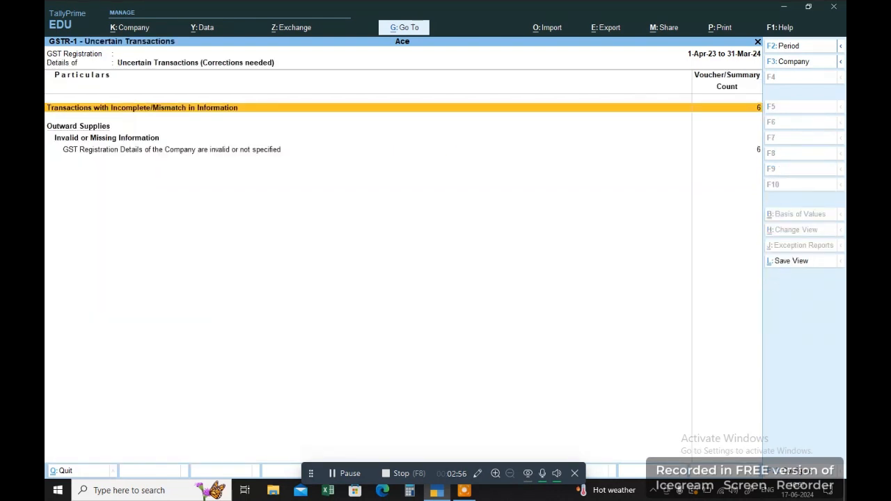
pyautogui.press('Return')
pyautogui.press('Down')
pyautogui.press('Down')
pyautogui.press('Down')
pyautogui.press('Down')
pyautogui.press('Up')
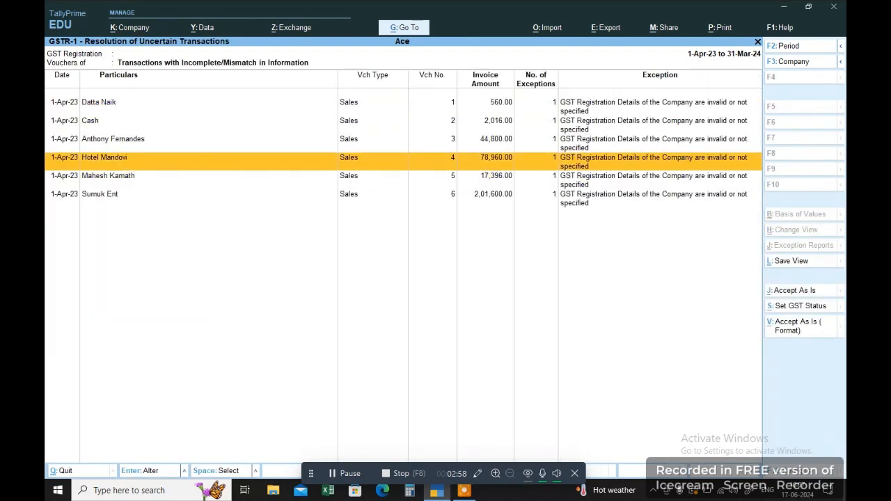
# Step through the six flagged sales vouchers in the uncertain transactions list.
pyautogui.press('Up')
pyautogui.press('Up')
pyautogui.press('Up')
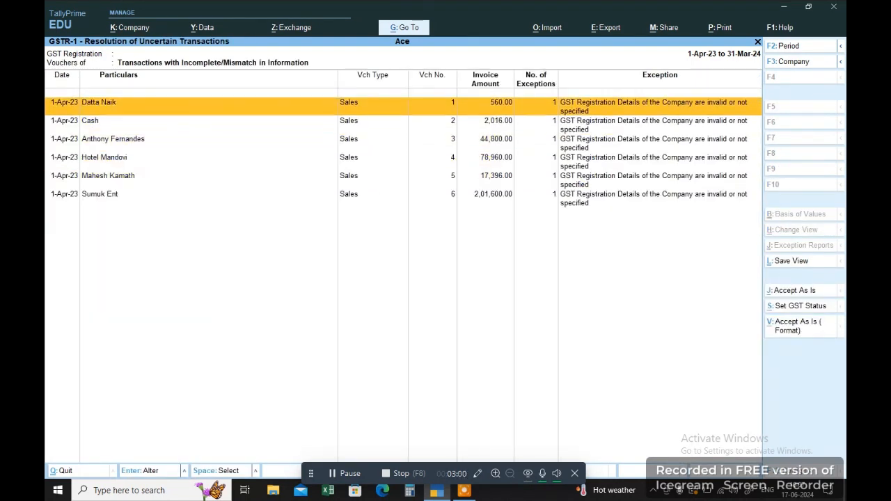
pyautogui.press('Down')
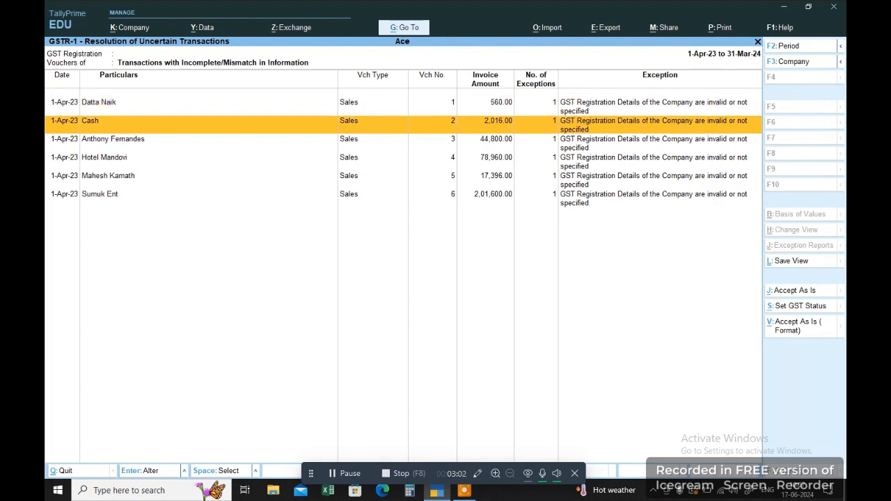
pyautogui.press('Down')
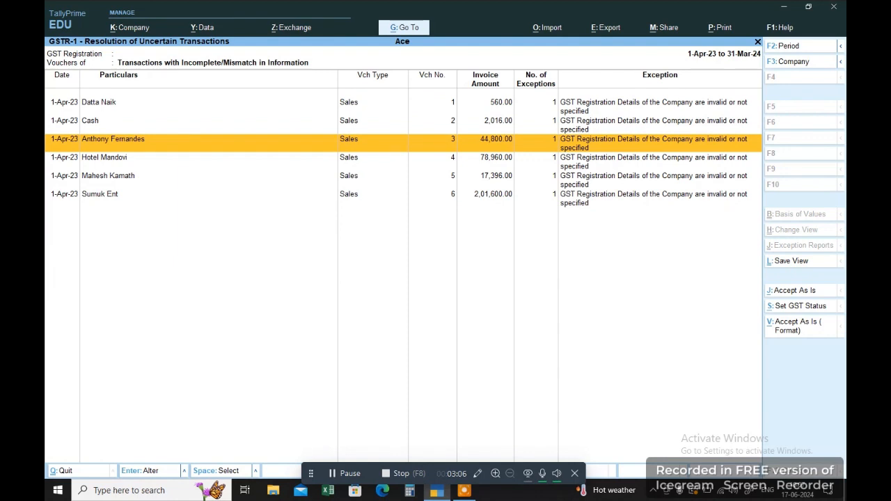
pyautogui.press('Down')
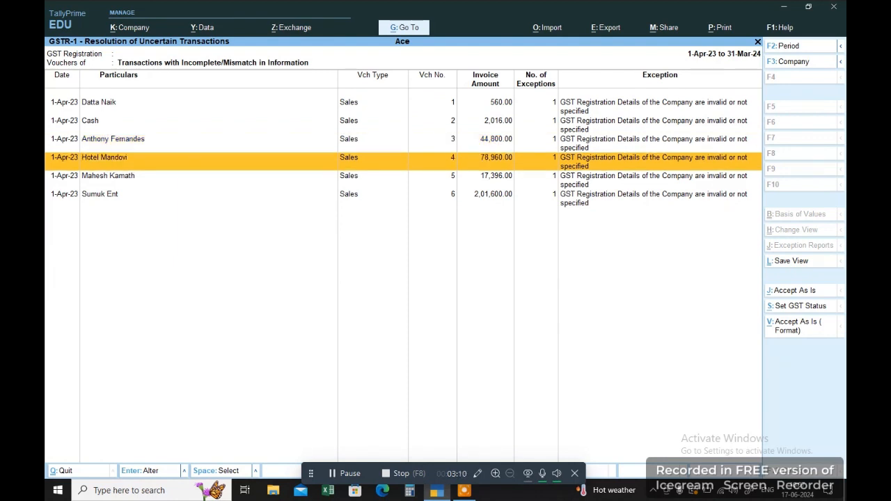
pyautogui.press('Down')
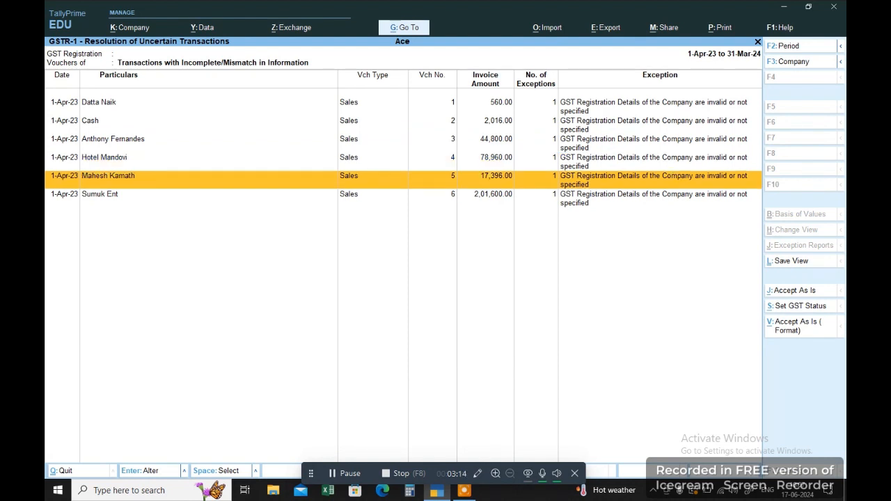
pyautogui.press('Down')
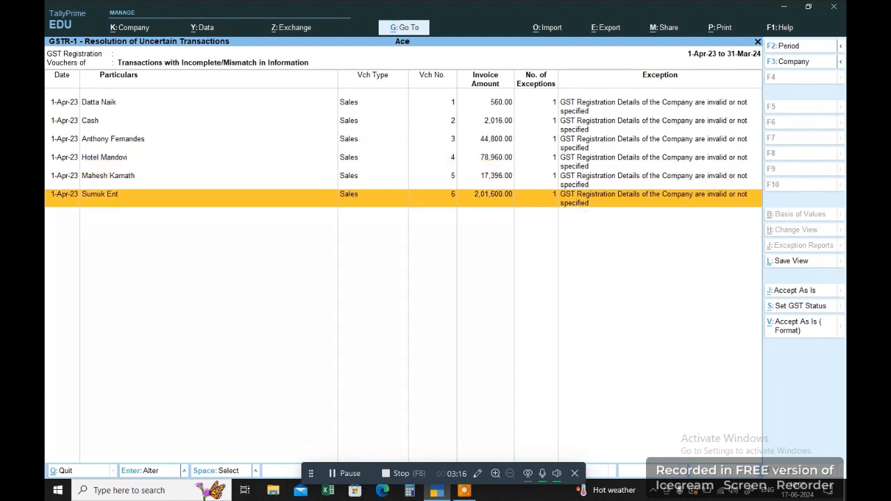
pyautogui.press('Up')
pyautogui.press('Up')
pyautogui.press('Up')
pyautogui.press('Up')
pyautogui.press('Up')
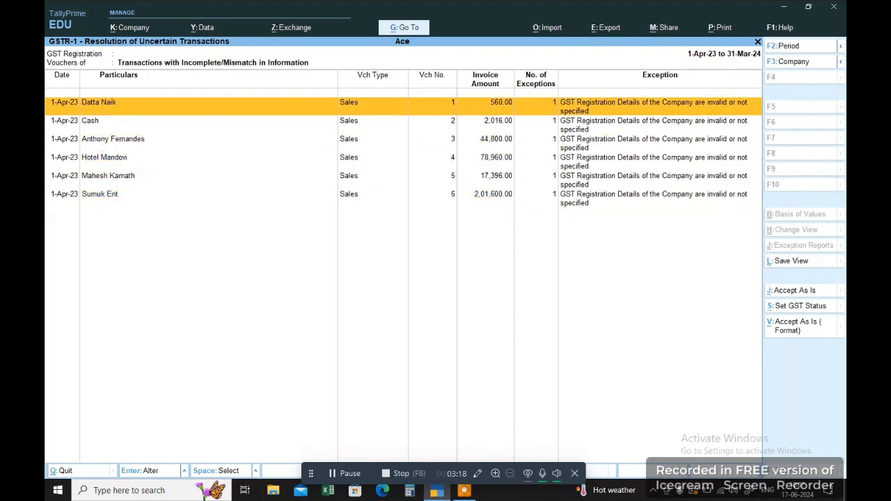
# View the first customer's sales voucher without changes, then back out to GST Reports.
pyautogui.press('Return')
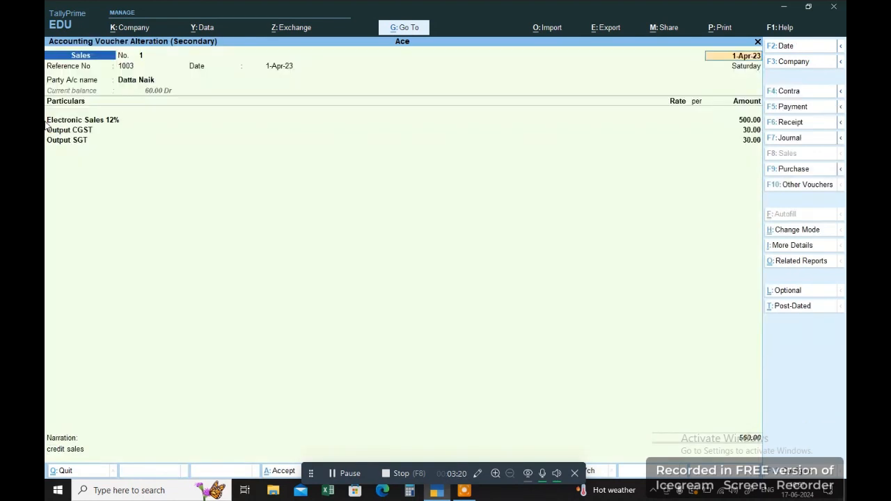
pyautogui.press('Escape')
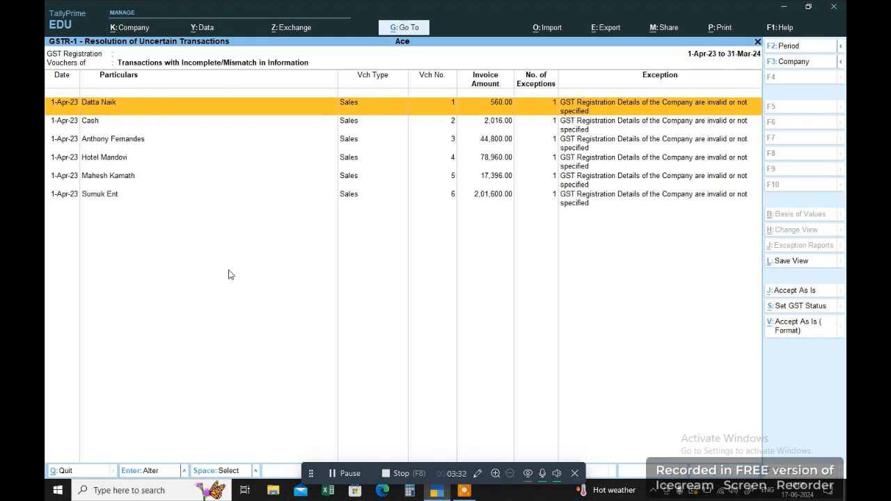
pyautogui.press('Escape')
pyautogui.press('Escape')
pyautogui.press('Escape')
pyautogui.press('Escape')
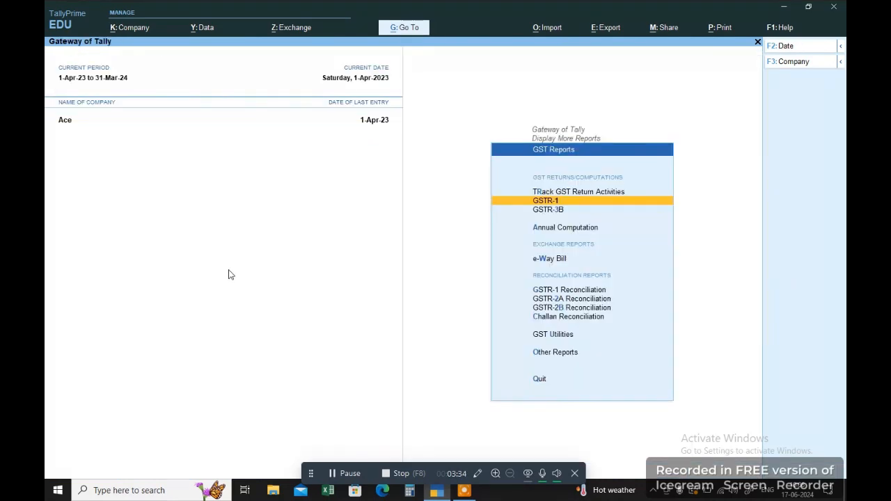
# Return to the Gateway and check the company list without switching companies.
pyautogui.press('Escape')
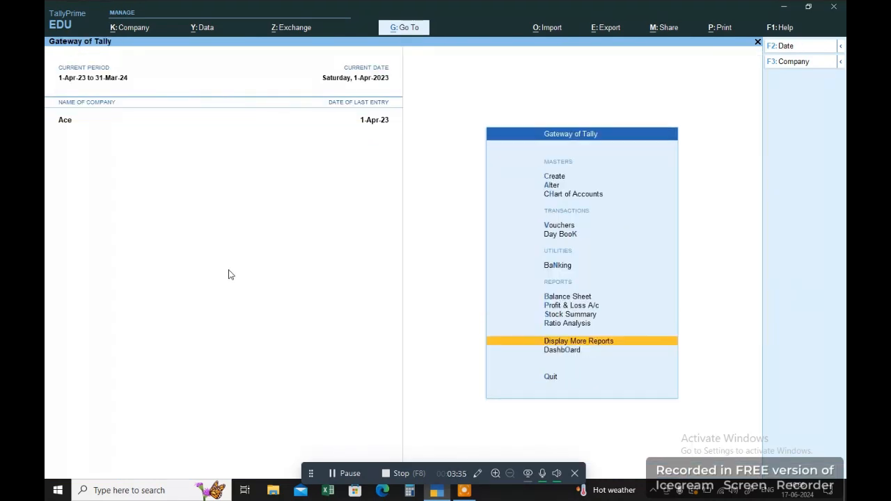
pyautogui.click(798, 65)
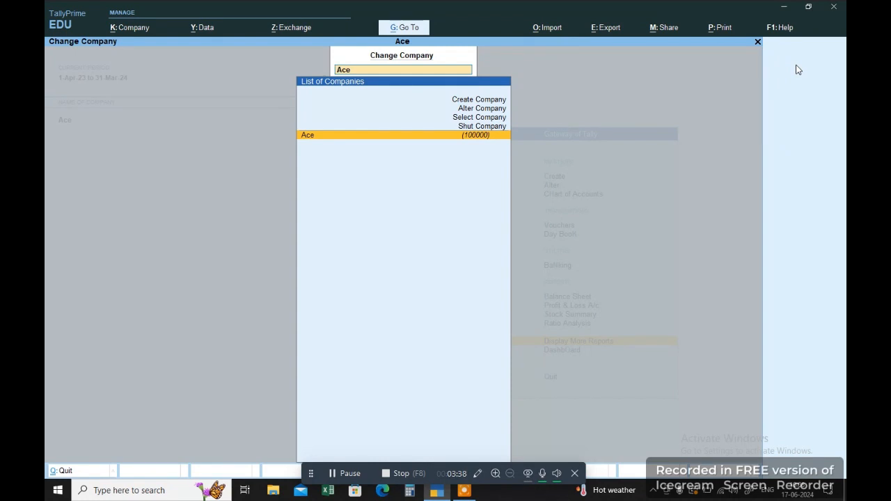
pyautogui.press('Escape')
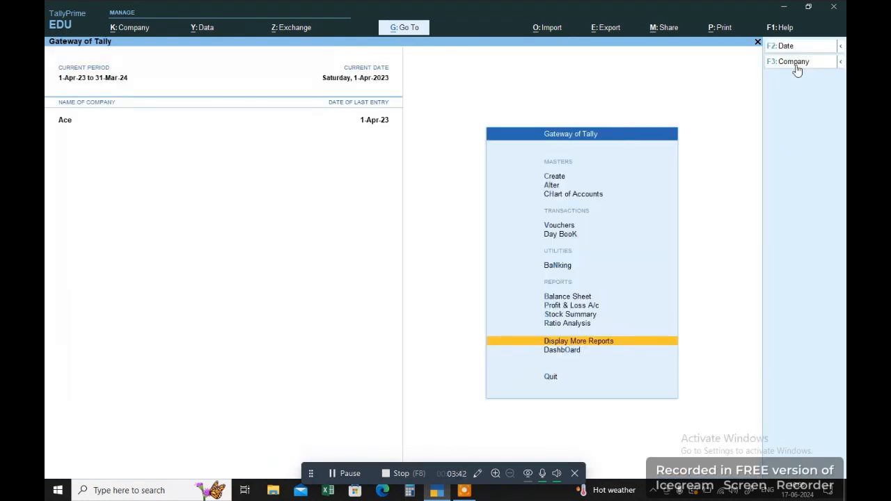
# Enter the company's GSTIN in Ace's GST details, keeping Goa, Regular and monthly GSTR-1.
pyautogui.press('F11')
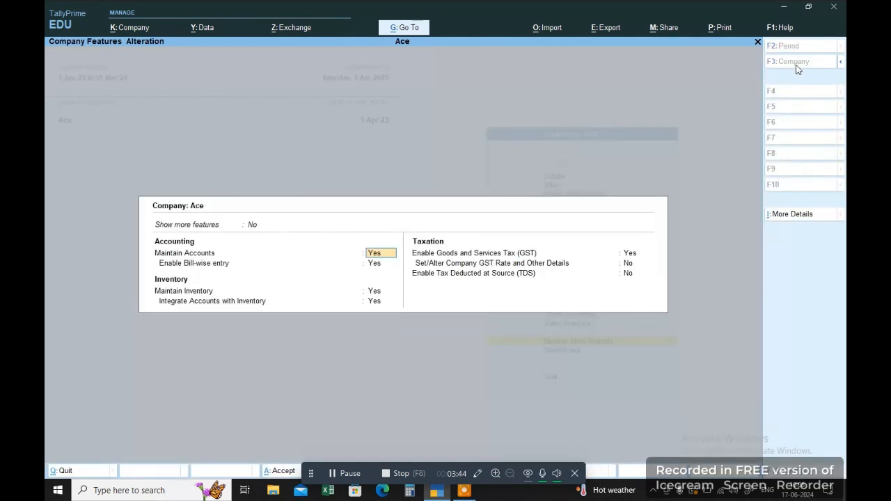
pyautogui.press('Down')
pyautogui.press('Down')
pyautogui.press('Down')
pyautogui.press('Down')
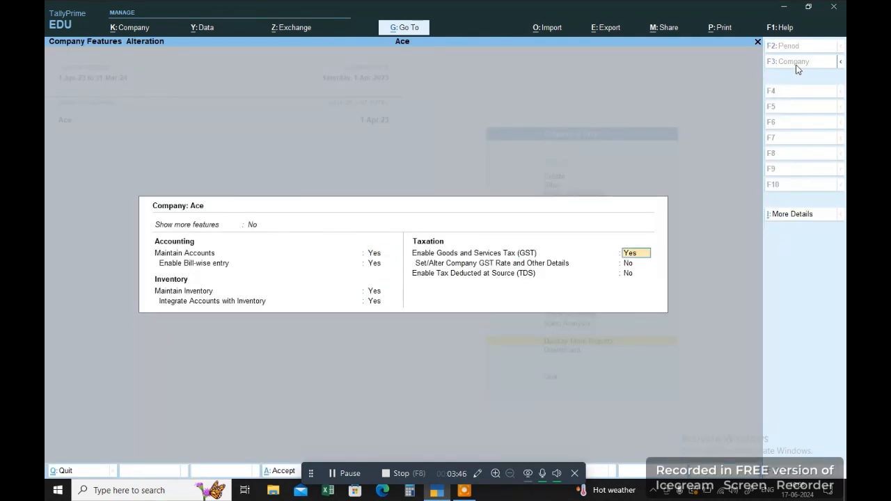
pyautogui.press('Return')
pyautogui.press('Return')
pyautogui.press('Return')
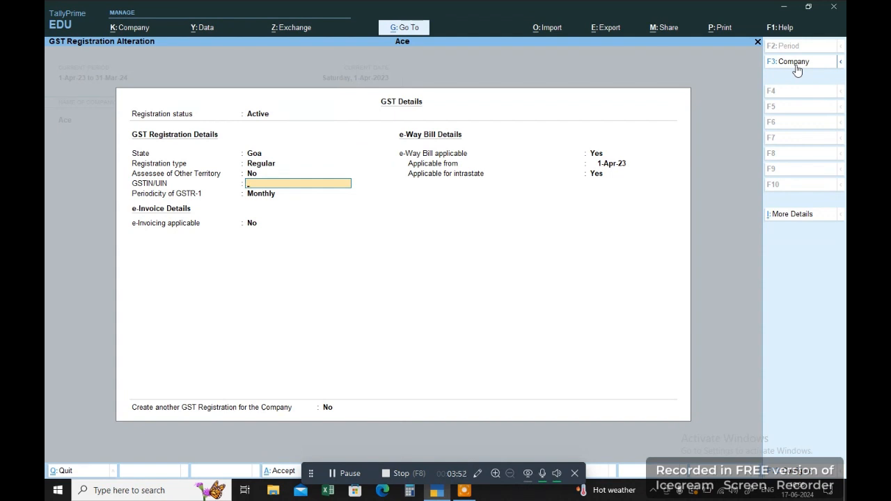
pyautogui.press('Return')
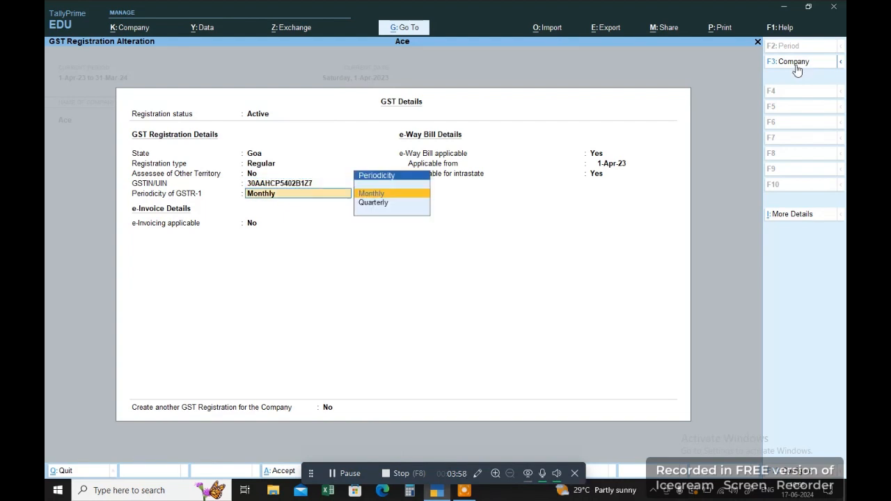
pyautogui.press('Return')
pyautogui.press('Return')
pyautogui.press('Return')
pyautogui.press('Return')
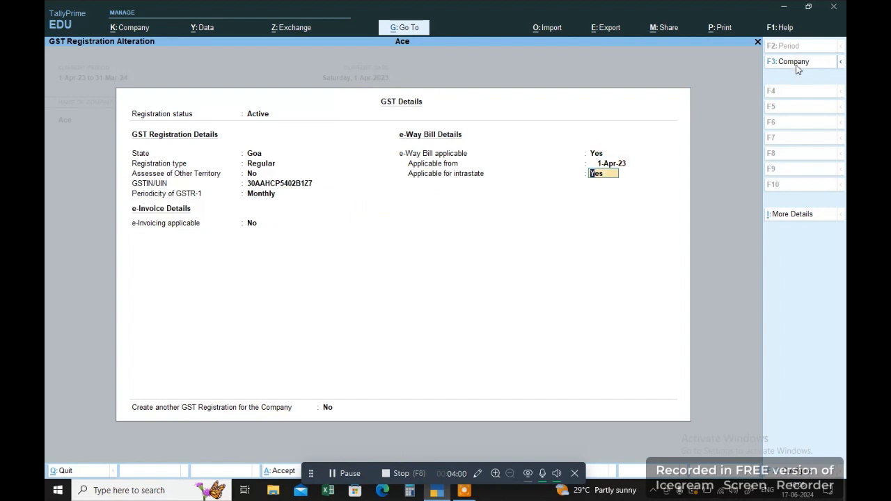
pyautogui.press('Return')
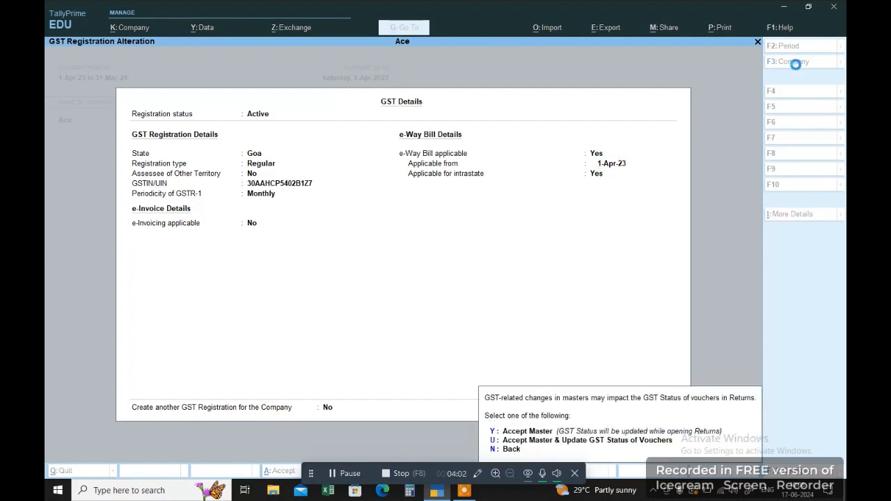
pyautogui.press('y')
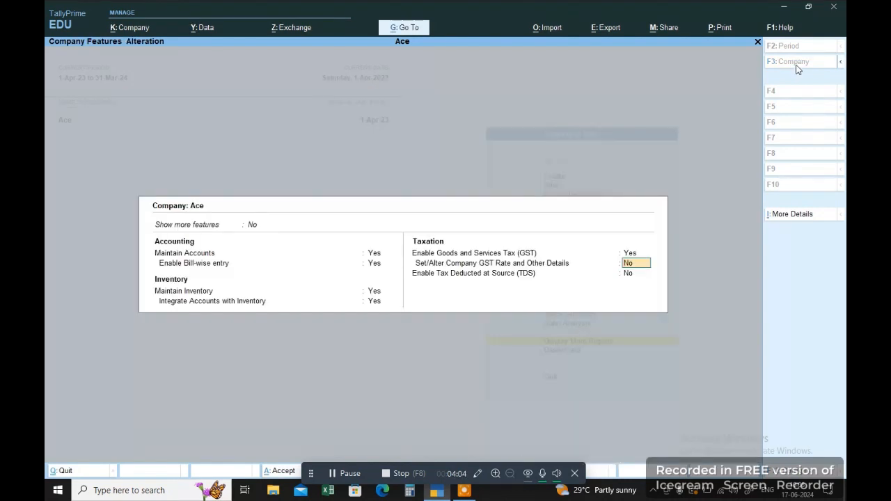
pyautogui.press('Return')
pyautogui.press('Return')
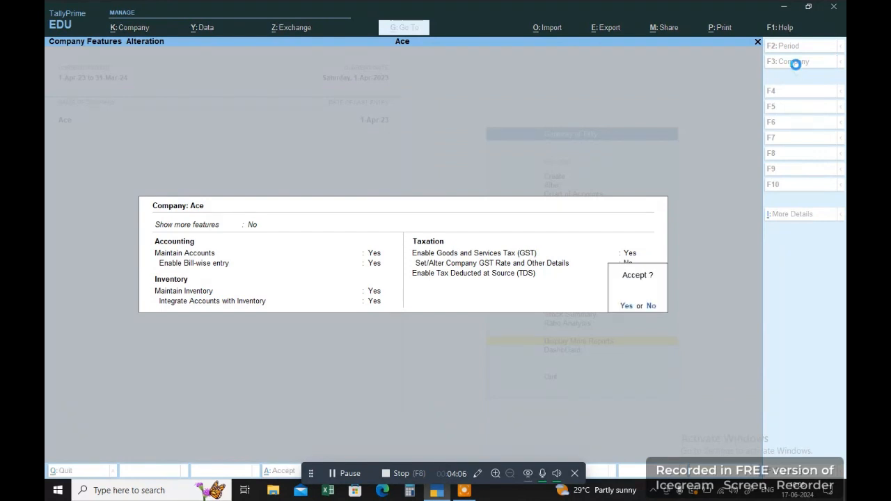
# Save the company features and reopen GSTR-1, accepting the GST status update.
pyautogui.press('y')
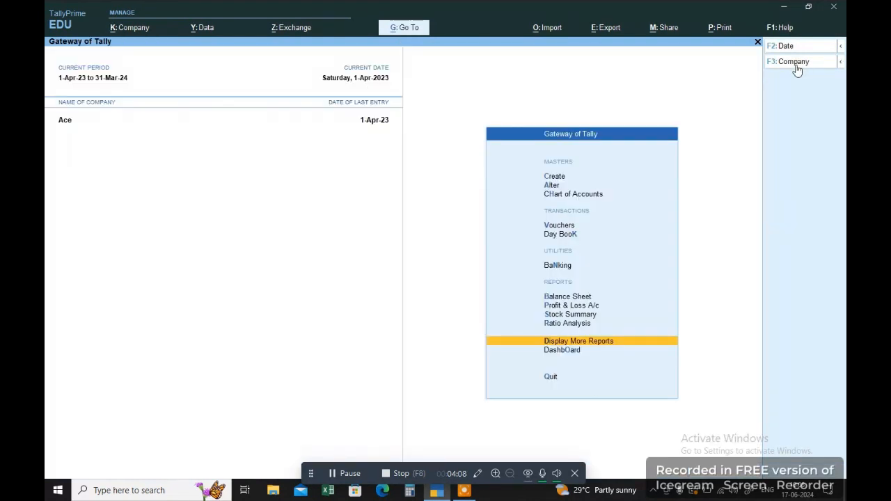
pyautogui.press('Escape')
pyautogui.press('n')
pyautogui.press('Down')
pyautogui.press('Down')
pyautogui.press('Down')
pyautogui.press('Down')
pyautogui.press('Down')
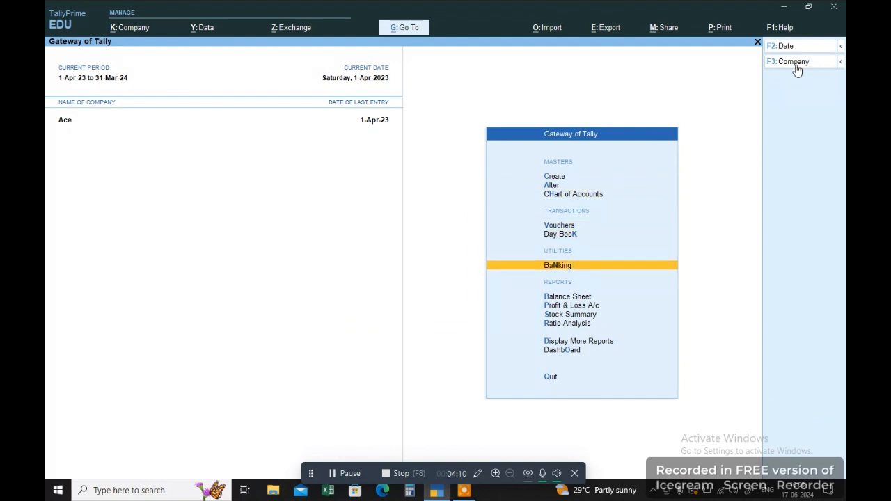
pyautogui.press('Down')
pyautogui.press('Down')
pyautogui.press('Down')
pyautogui.press('Down')
pyautogui.press('Down')
pyautogui.press('Return')
pyautogui.press('Down')
pyautogui.press('Down')
pyautogui.press('Down')
pyautogui.press('Down')
pyautogui.press('Down')
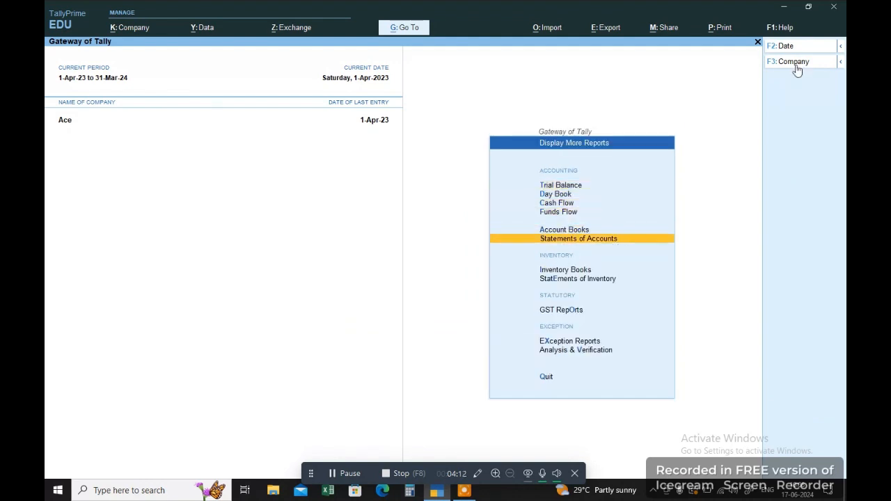
pyautogui.press('Down')
pyautogui.press('Down')
pyautogui.press('Down')
pyautogui.press('Return')
pyautogui.press('Down')
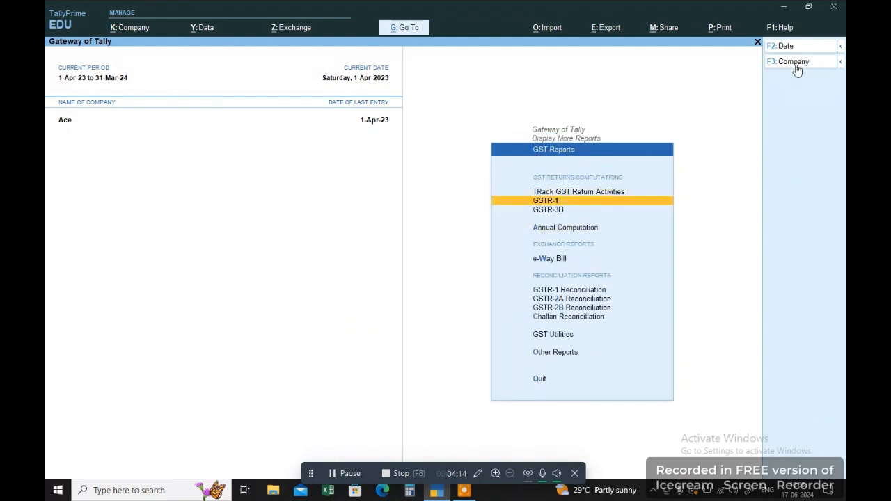
pyautogui.press('Return')
pyautogui.press('y')
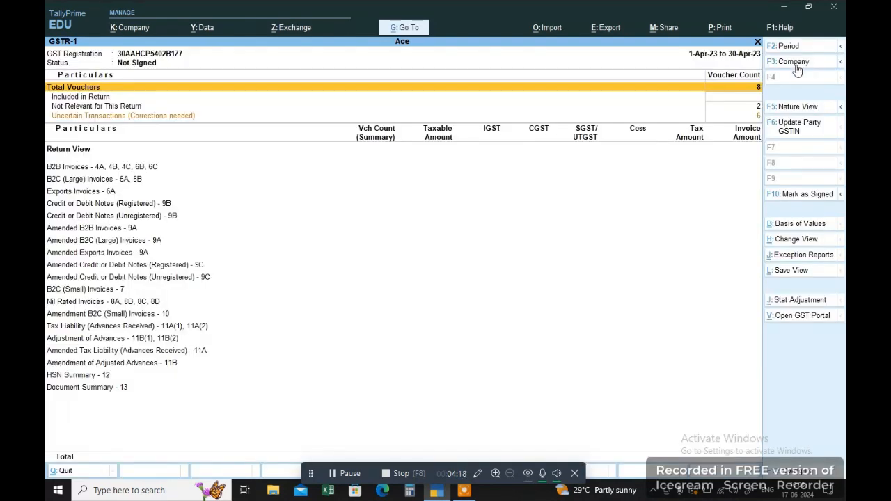
# Set the GSTR-1 period end to 31-Mar-24, covering 1-Apr-23 to 31-Mar-24.
pyautogui.press('Down')
pyautogui.press('Down')
pyautogui.press('Down')
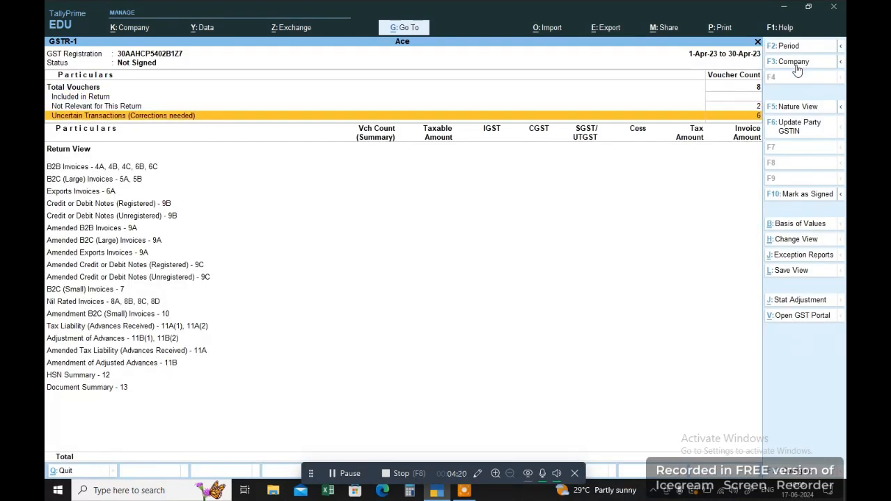
pyautogui.press('F2')
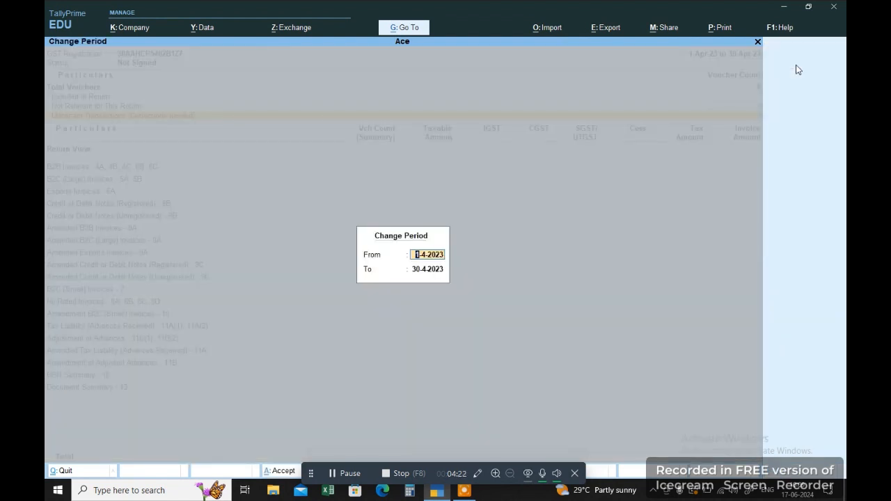
pyautogui.press('Return')
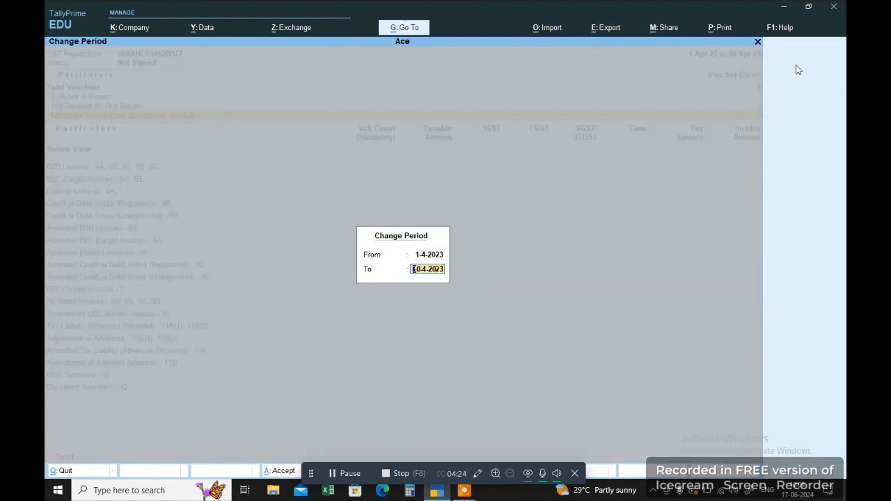
pyautogui.write('31/3')
pyautogui.press('Return')
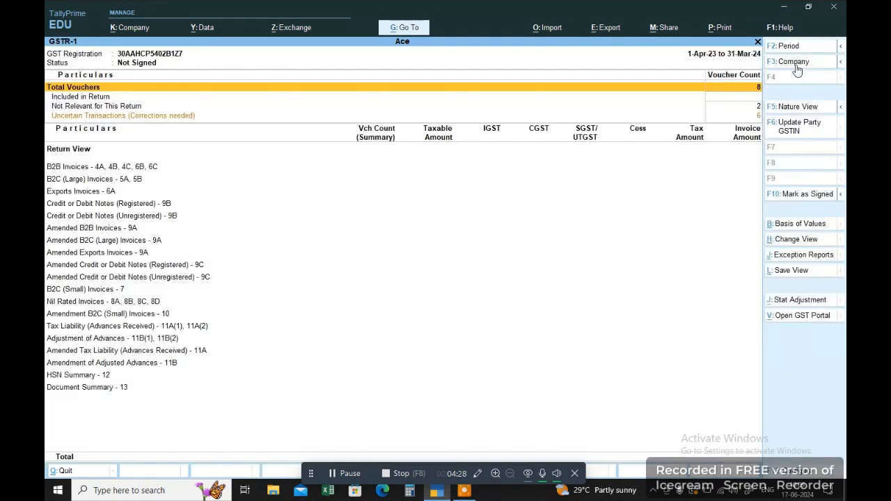
pyautogui.press('Down')
pyautogui.press('Down')
pyautogui.press('Down')
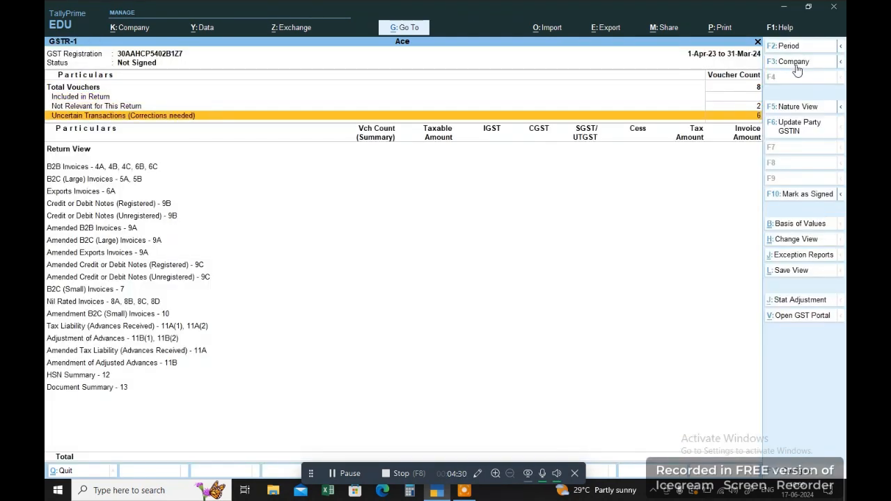
# Open flagged sales voucher No. 1 (₹560, 1-Apr-23) from the Incomplete/Mismatch list for alteration.
pyautogui.press('Return')
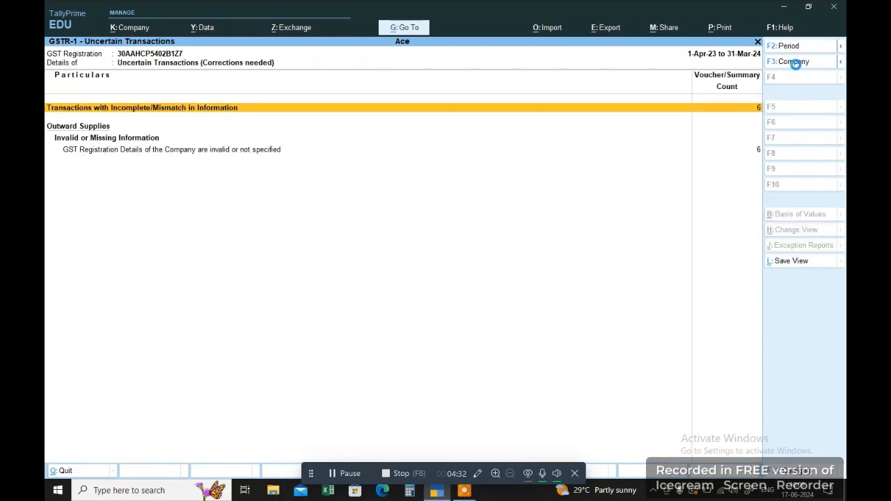
pyautogui.press('Return')
pyautogui.press('Down')
pyautogui.press('Up')
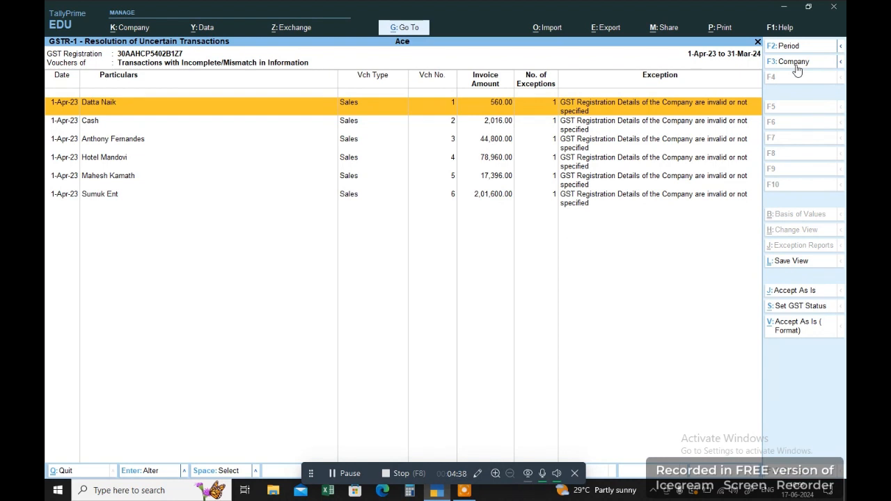
pyautogui.press('Return')
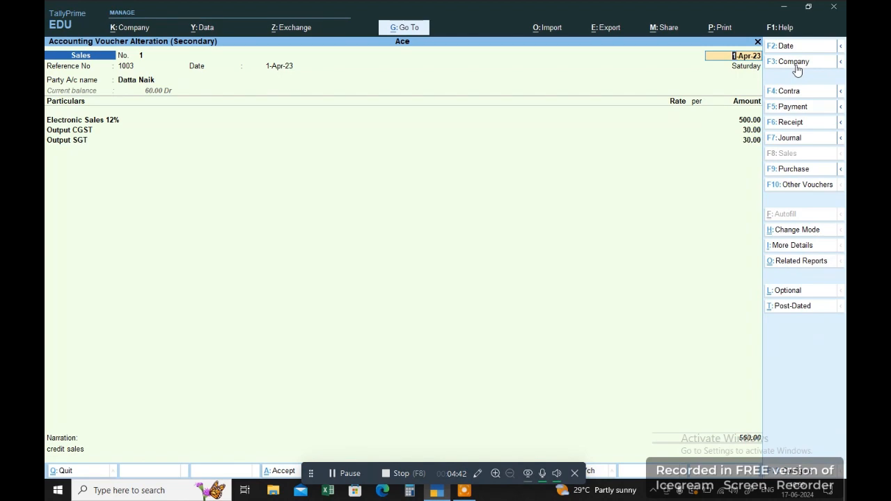
pyautogui.press('Escape')
pyautogui.press('Return')
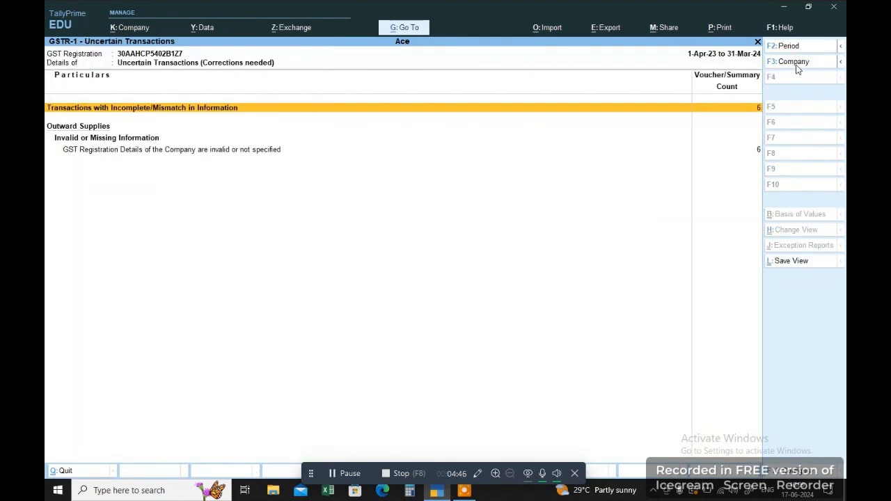
pyautogui.press('Return')
pyautogui.press('ctrl')
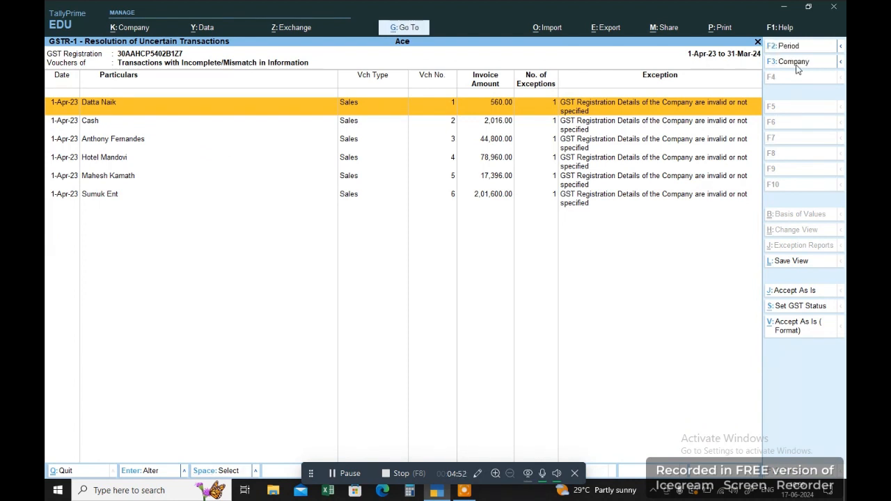
pyautogui.press('Return')
pyautogui.press('Return')
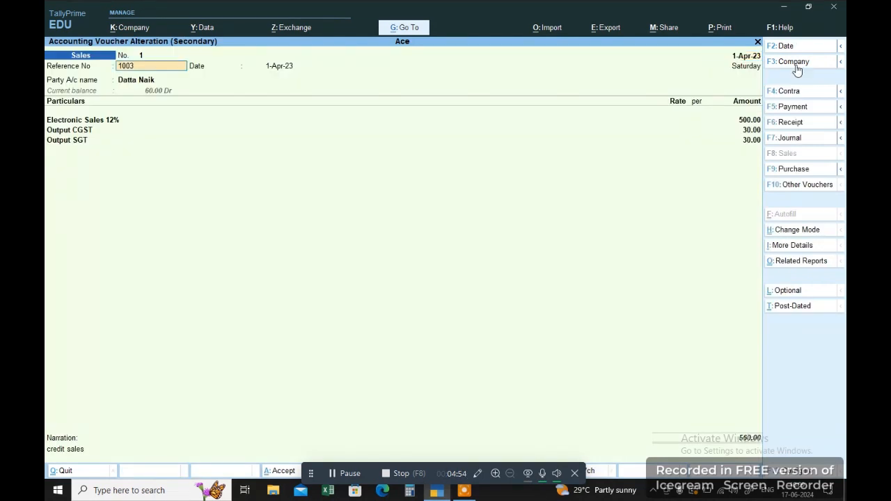
pyautogui.press('Return')
pyautogui.press('Return')
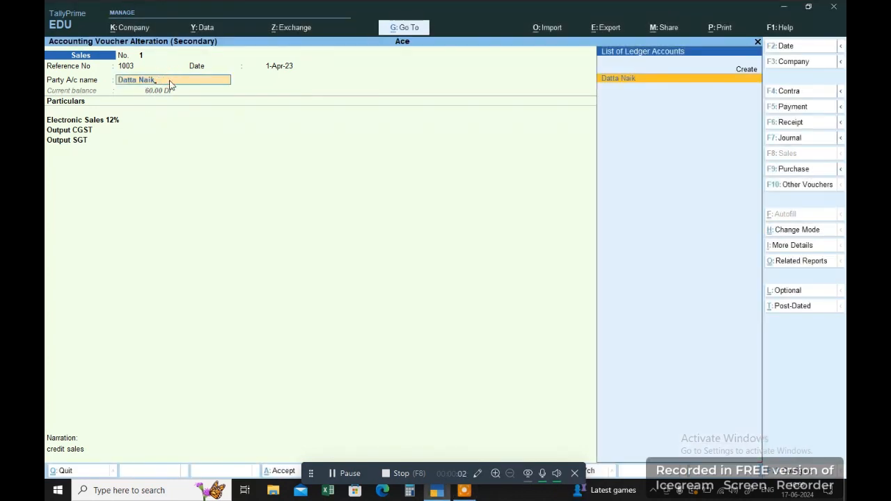
# Re-save the customer's ledger unchanged with state Goa and Unregistered/Consumer registration.
pyautogui.hotkey('ctrl', 'Return')
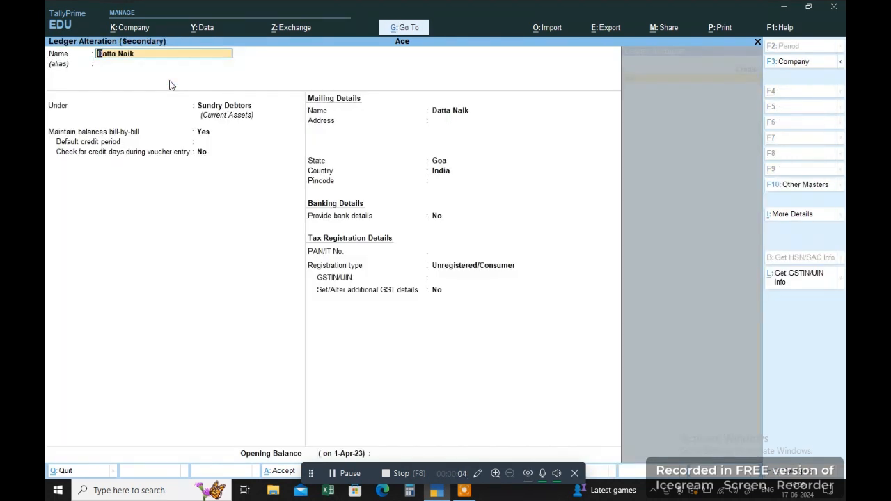
pyautogui.press('Return')
pyautogui.press('Return')
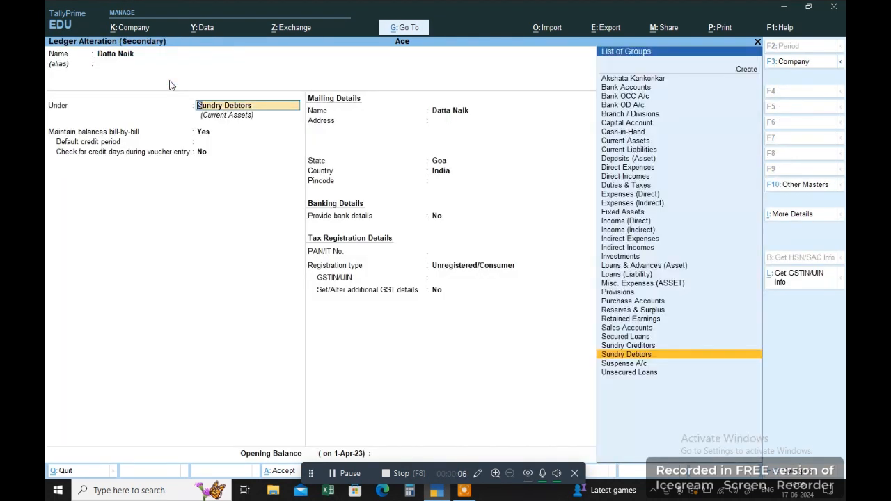
pyautogui.press('Return')
pyautogui.press('Return')
pyautogui.press('Return')
pyautogui.press('Return')
pyautogui.press('Return')
pyautogui.press('Return')
pyautogui.press('Return')
pyautogui.press('Return')
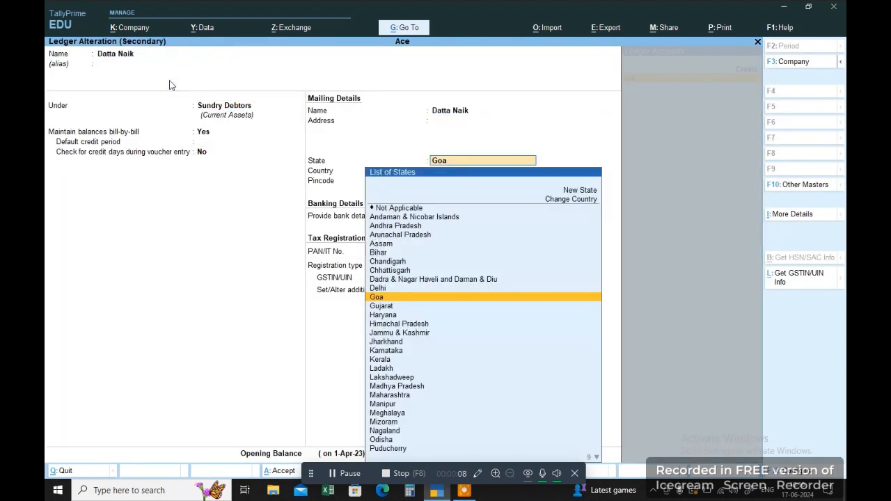
pyautogui.press('BackSpace')
pyautogui.press('BackSpace')
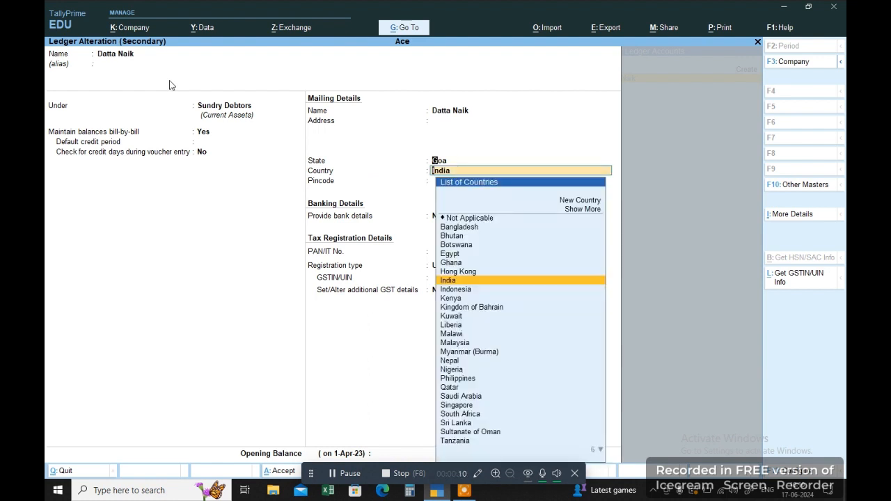
pyautogui.press('Return')
pyautogui.press('Return')
pyautogui.press('Return')
pyautogui.press('Return')
pyautogui.press('Return')
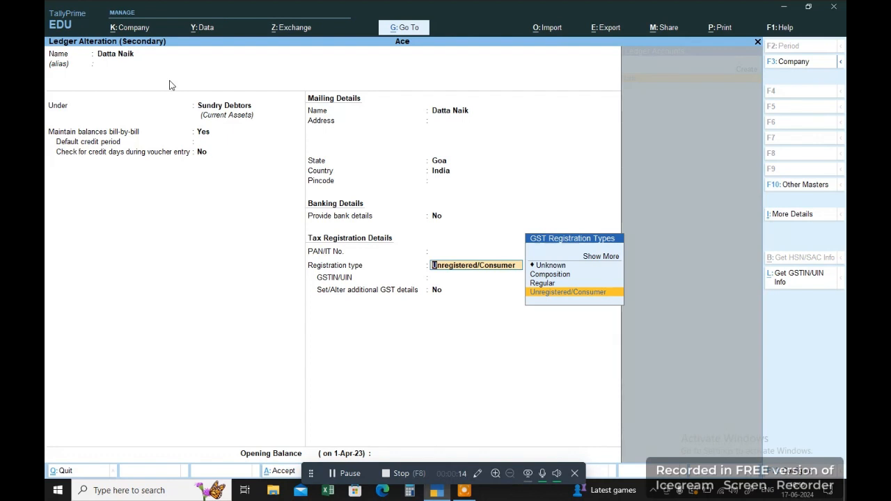
pyautogui.press('Return')
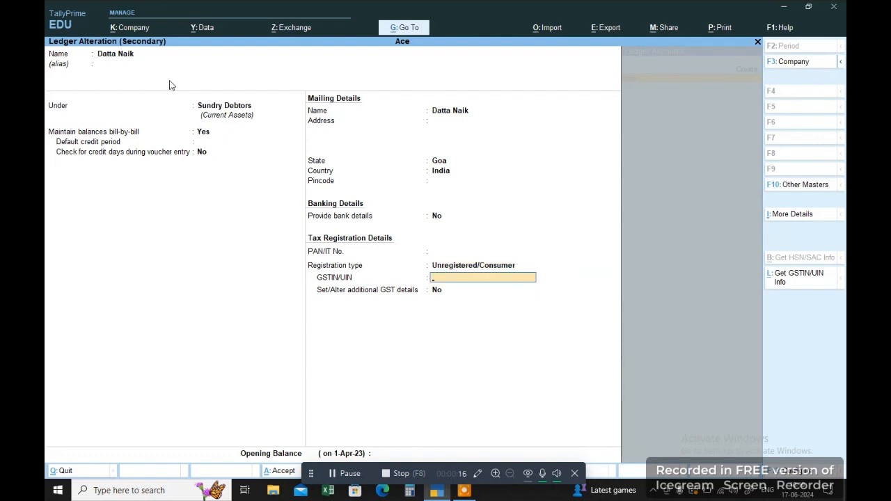
pyautogui.press('Return')
pyautogui.press('Return')
pyautogui.press('Return')
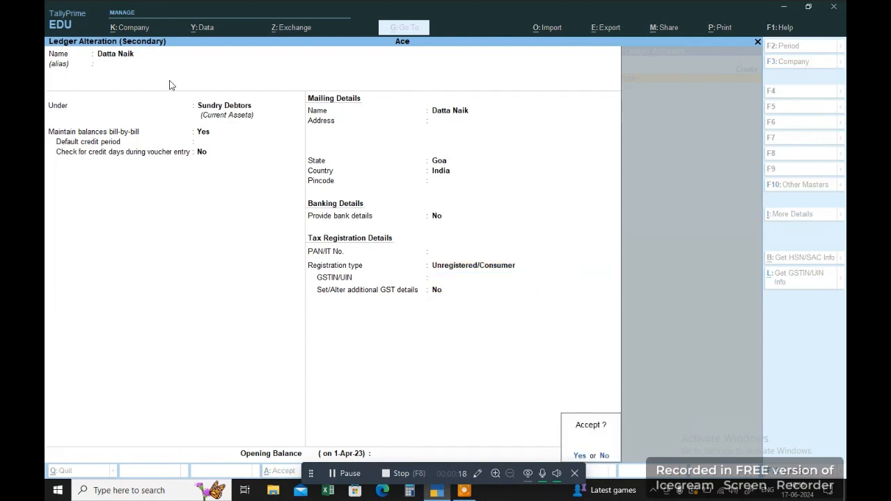
pyautogui.press('Return')
pyautogui.press('Return')
pyautogui.press('Return')
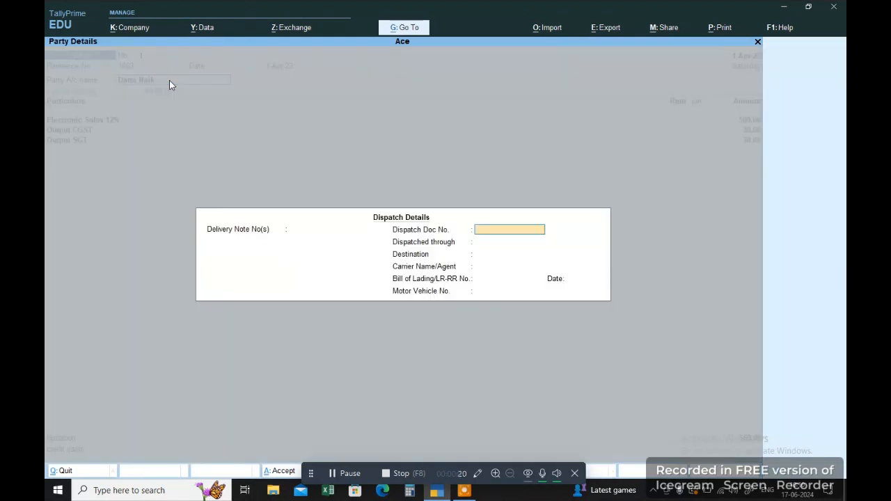
pyautogui.press('Return')
pyautogui.press('Return')
pyautogui.press('Return')
pyautogui.press('Return')
pyautogui.press('Return')
pyautogui.press('Return')
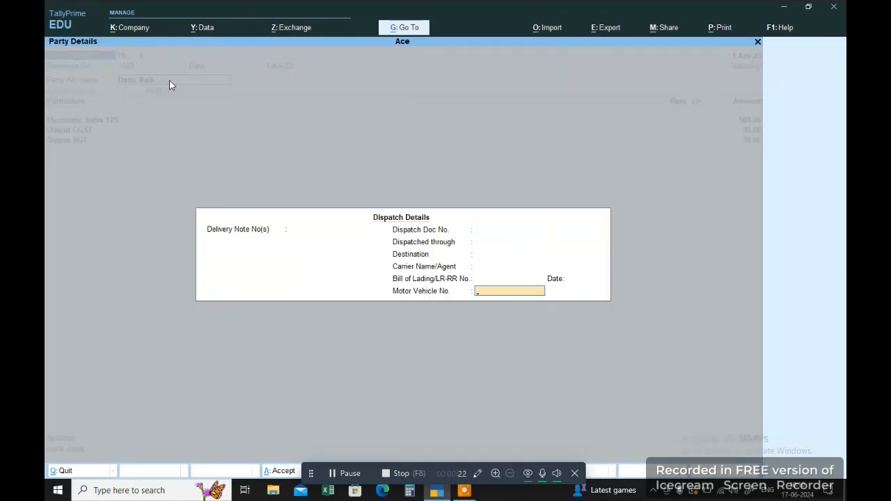
# Confirm dispatch and party details, keeping Goa as the place of supply.
pyautogui.press('Return')
pyautogui.press('Return')
pyautogui.press('Return')
pyautogui.press('Return')
pyautogui.press('Return')
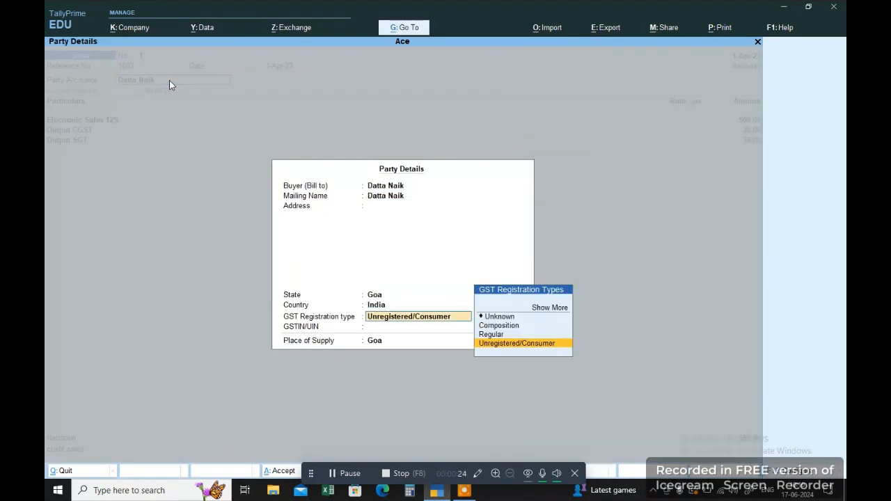
pyautogui.press('Return')
pyautogui.press('Return')
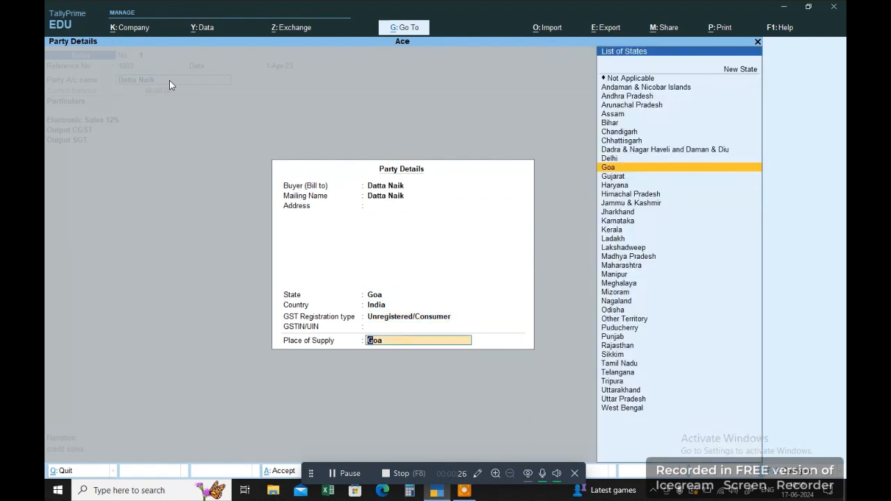
pyautogui.press('Return')
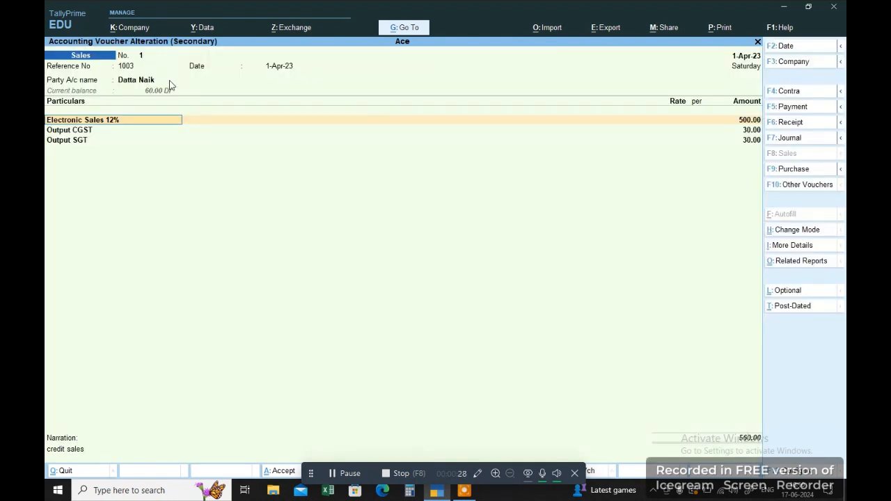
# In the Electronic Sales 12% ledger, try setting HSN/SAC details to be specified on the ledger.
pyautogui.press('ctrl')
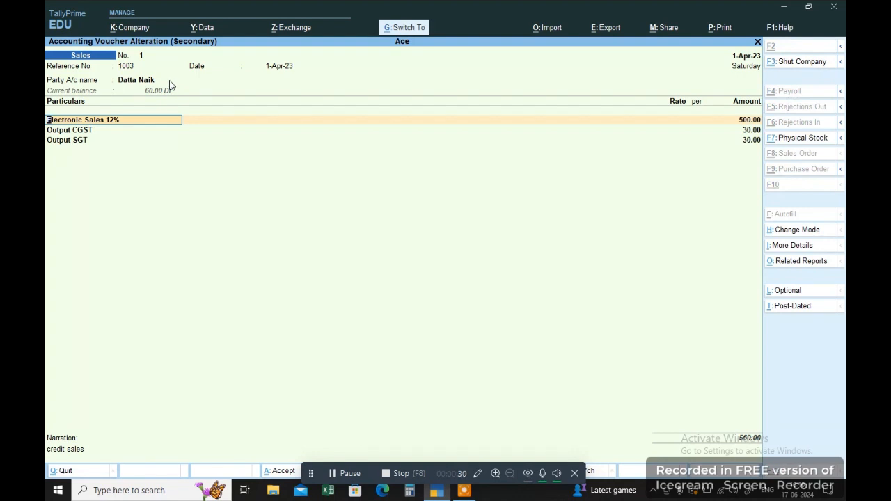
pyautogui.hotkey('ctrl', 'Return')
pyautogui.press('Return')
pyautogui.press('Return')
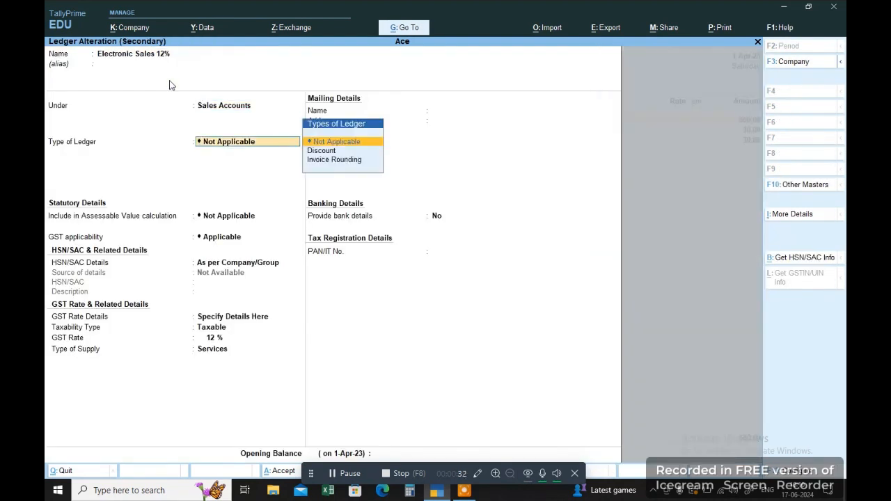
pyautogui.press('Return')
pyautogui.press('Return')
pyautogui.press('Return')
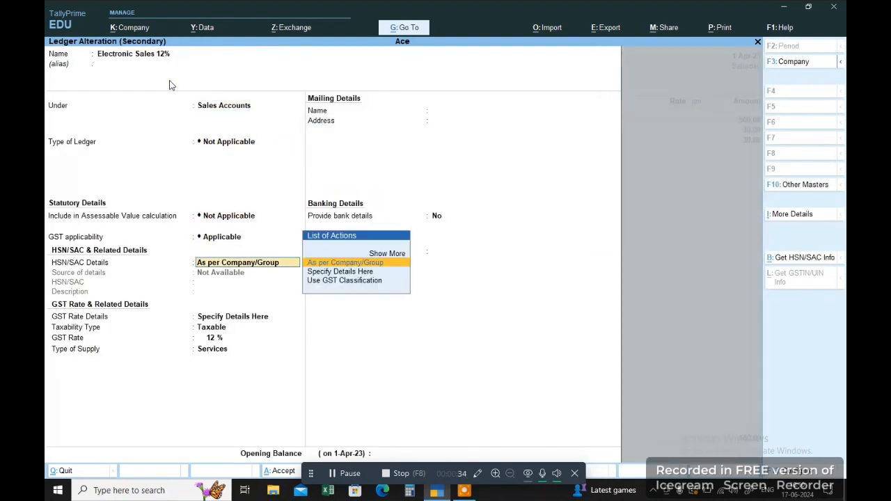
pyautogui.press('Return')
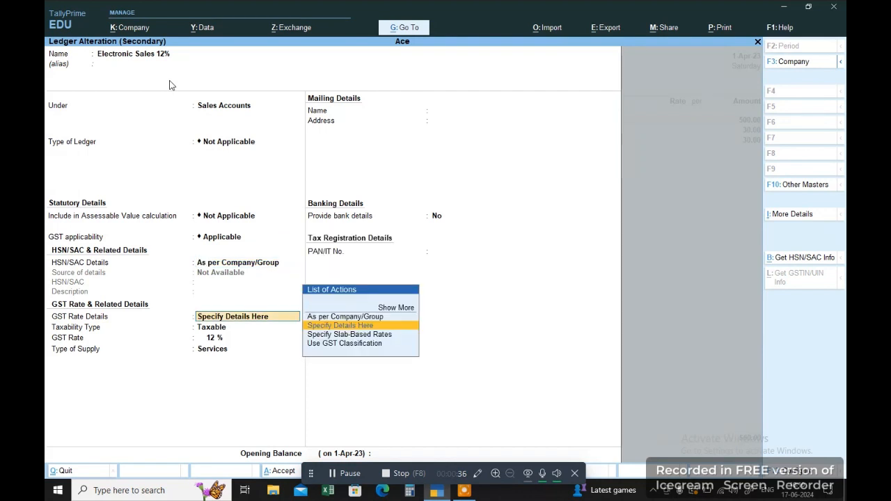
pyautogui.press('BackSpace')
pyautogui.press('BackSpace')
pyautogui.press('BackSpace')
pyautogui.press('BackSpace')
pyautogui.press('BackSpace')
pyautogui.press('BackSpace')
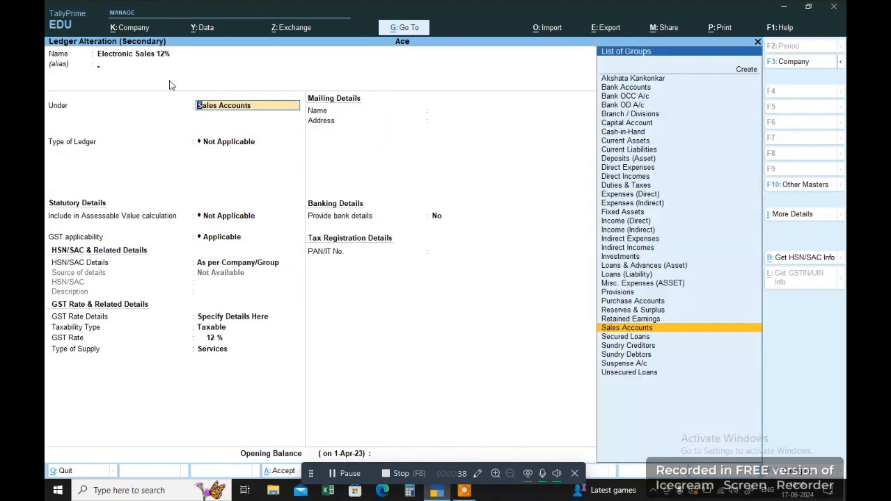
pyautogui.press('Return')
pyautogui.press('Return')
pyautogui.press('Return')
pyautogui.press('Return')
pyautogui.press('Return')
pyautogui.press('Return')
pyautogui.press('Return')
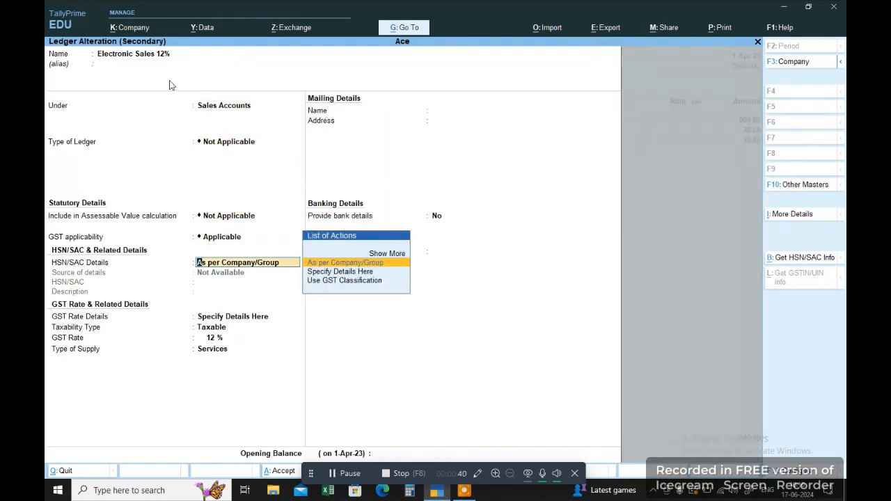
pyautogui.press('BackSpace')
pyautogui.press('BackSpace')
pyautogui.press('Down')
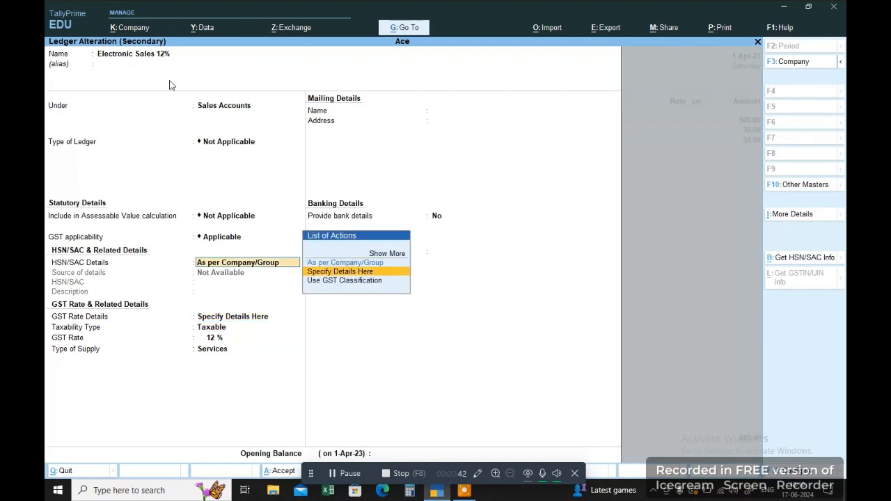
pyautogui.press('Return')
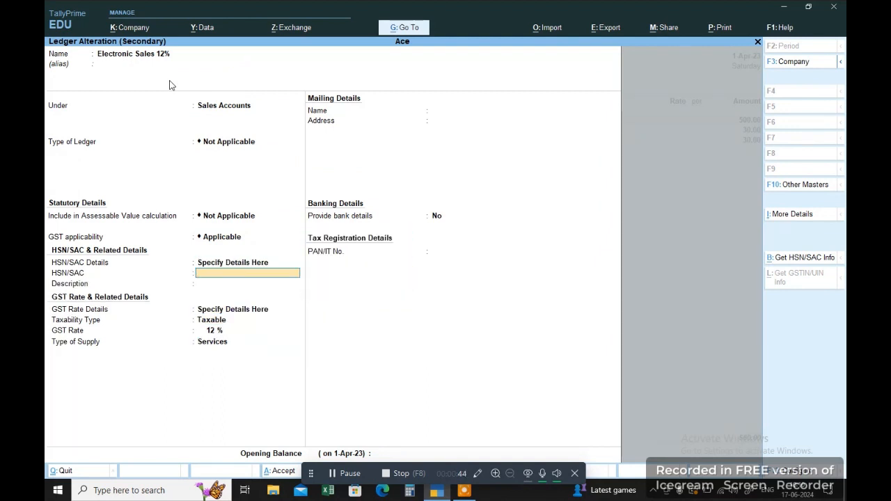
# Revert HSN/SAC to As per Company/Group, keep the 12% rate, and save the ledger and voucher 1.
pyautogui.press('BackSpace')
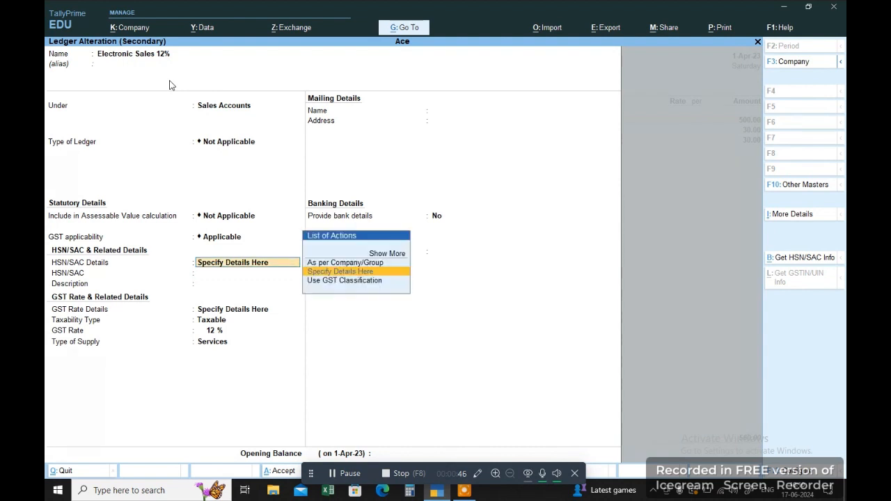
pyautogui.press('Up')
pyautogui.press('Return')
pyautogui.press('Return')
pyautogui.press('Return')
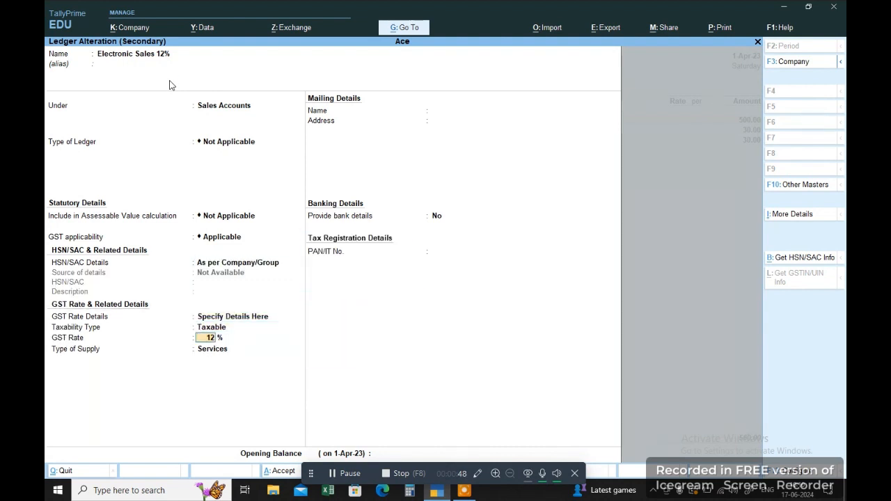
pyautogui.press('Return')
pyautogui.press('Return')
pyautogui.press('Return')
pyautogui.press('Return')
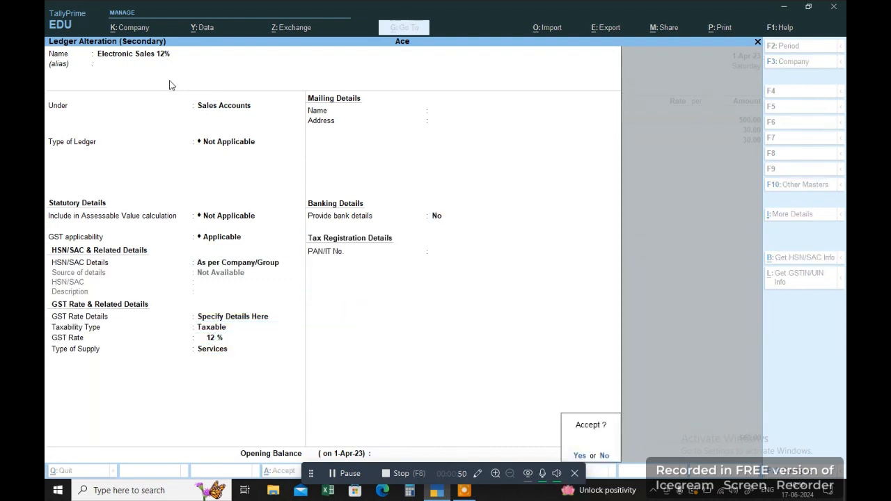
pyautogui.press('Return')
pyautogui.press('Return')
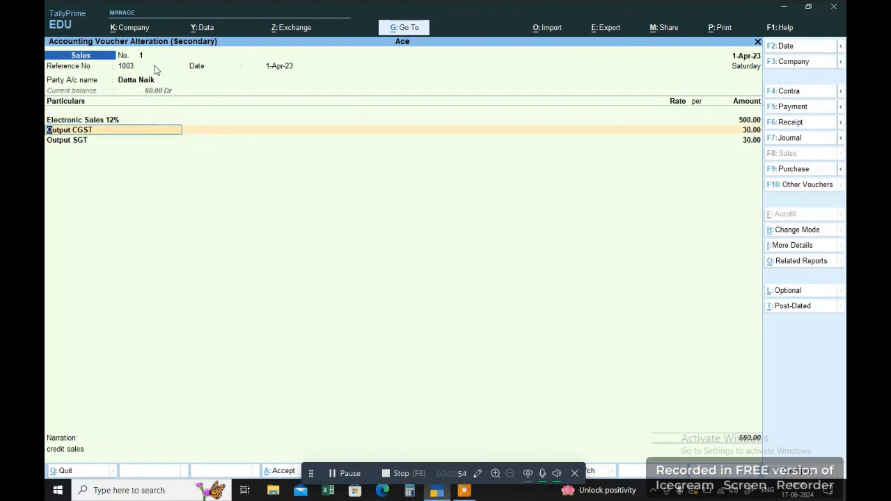
pyautogui.hotkey('ctrl', 'Return')
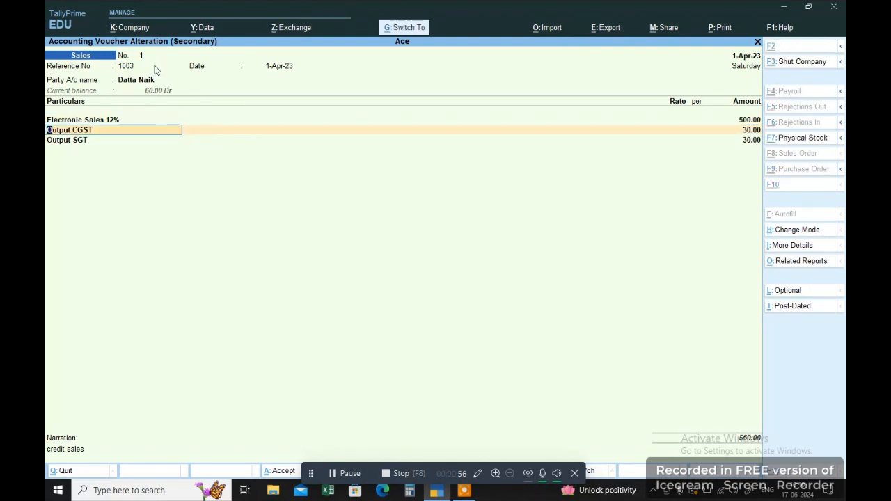
pyautogui.hotkey('ctrl', 'a')
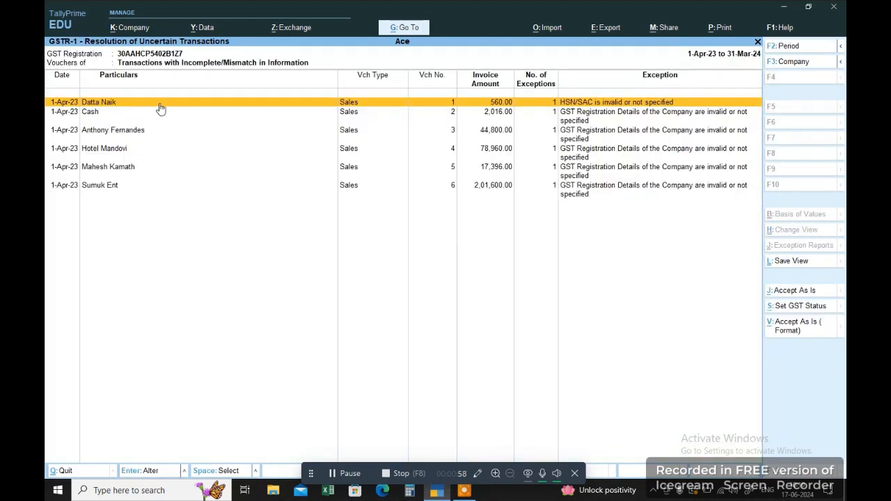
# Accept voucher 1's exception As Is and check it under B2C (Small) Invoices.
pyautogui.click(789, 333)
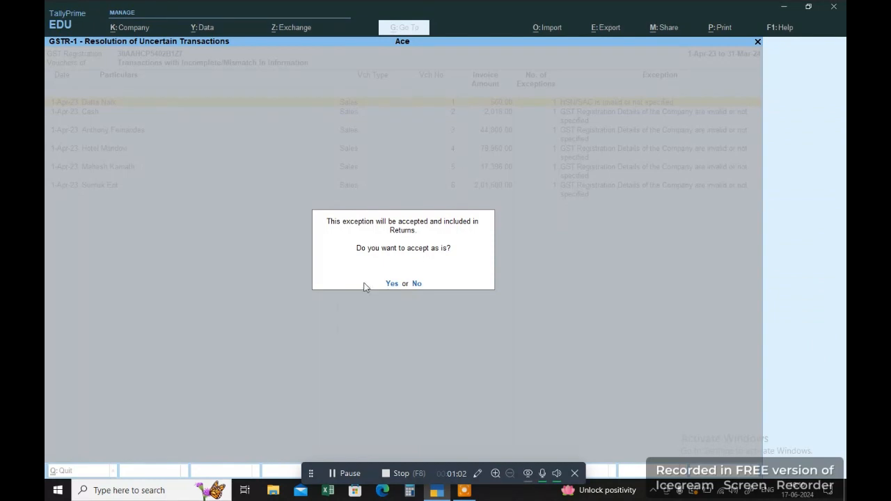
pyautogui.click(391, 283)
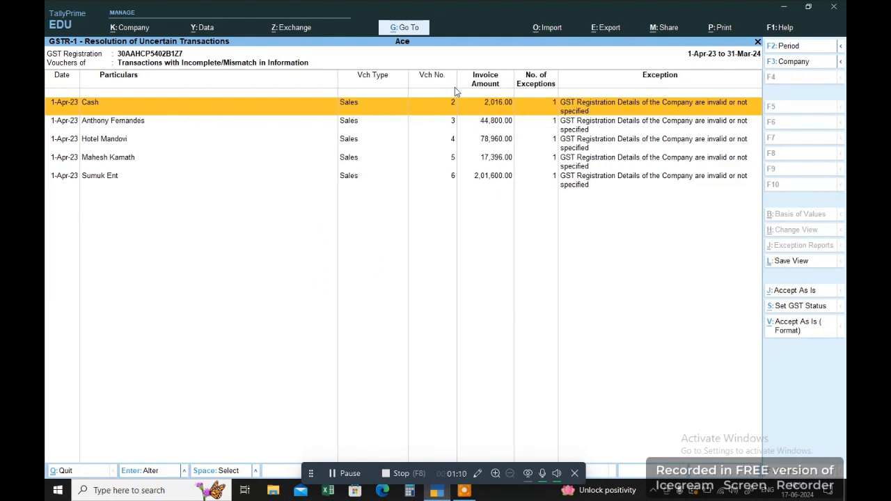
pyautogui.press('Escape')
pyautogui.press('Escape')
pyautogui.press('Down')
pyautogui.press('Down')
pyautogui.press('Down')
pyautogui.press('Down')
pyautogui.press('Down')
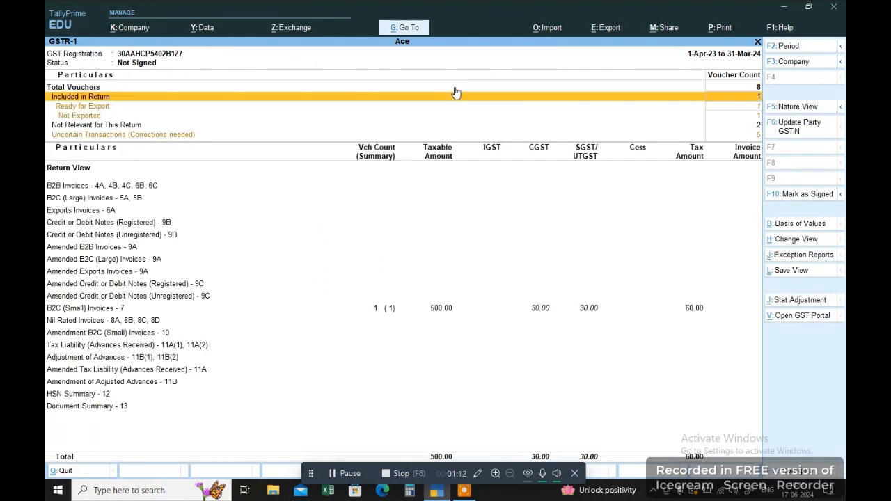
pyautogui.press('Down')
pyautogui.press('Down')
pyautogui.press('Down')
pyautogui.press('Down')
pyautogui.press('Down')
pyautogui.press('Down')
pyautogui.press('Down')
pyautogui.press('Down')
pyautogui.press('Down')
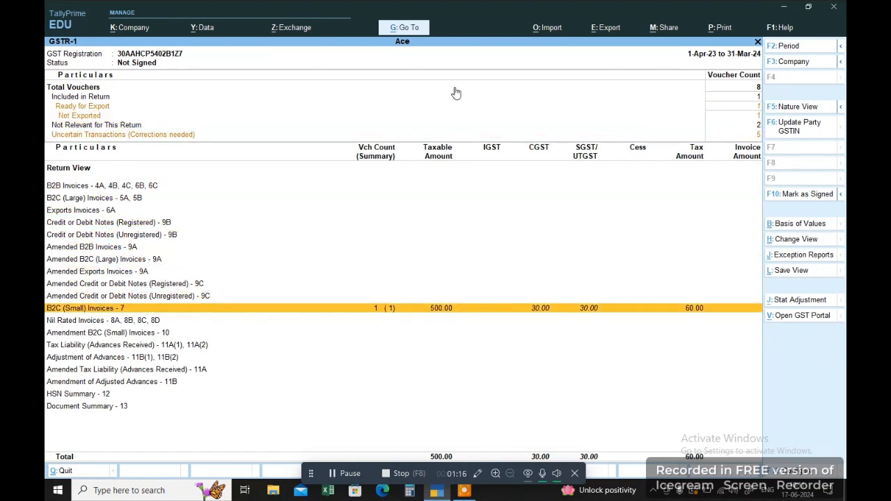
# Reopen the Uncertain Transactions needing correction, now with 5 vouchers.
pyautogui.press('Up')
pyautogui.press('Up')
pyautogui.press('Up')
pyautogui.press('Up')
pyautogui.press('Up')
pyautogui.press('Up')
pyautogui.press('Up')
pyautogui.press('Up')
pyautogui.press('Up')
pyautogui.press('Up')
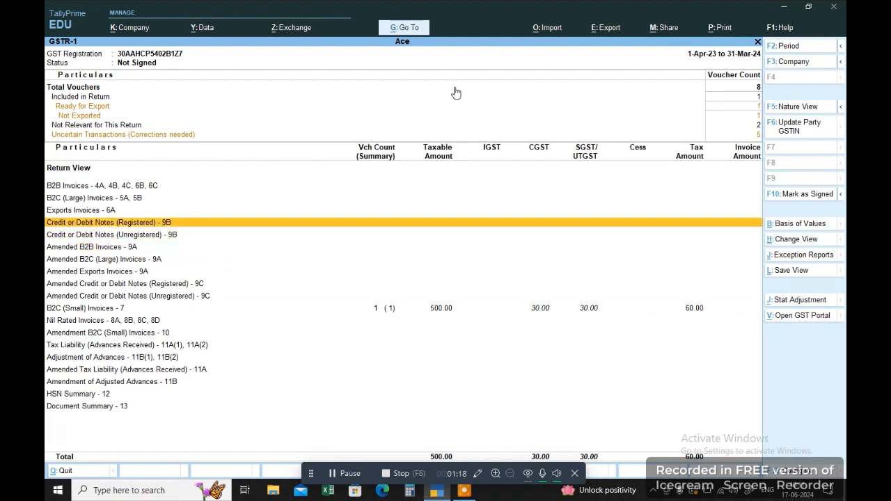
pyautogui.press('Up')
pyautogui.press('Up')
pyautogui.press('Down')
pyautogui.press('Return')
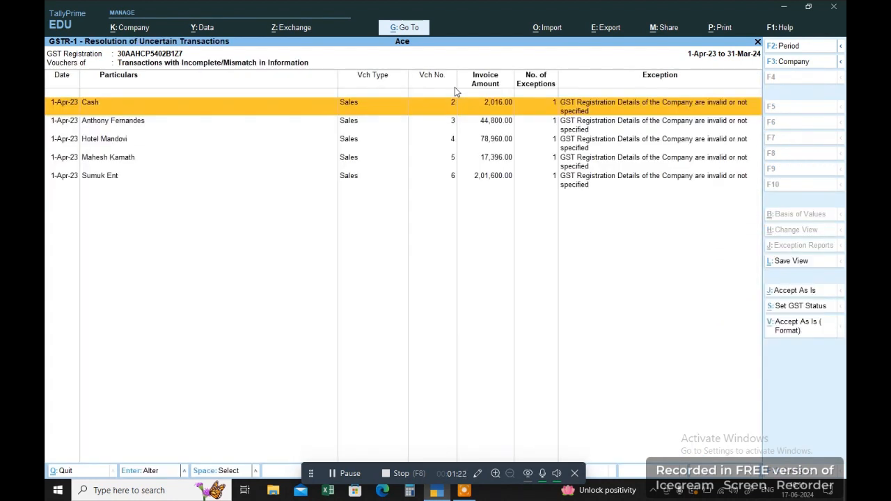
# Re-save Cash sales voucher 2 (₹2,016) and choose Accept As Is for its HSN/SAC exception.
pyautogui.press('Return')
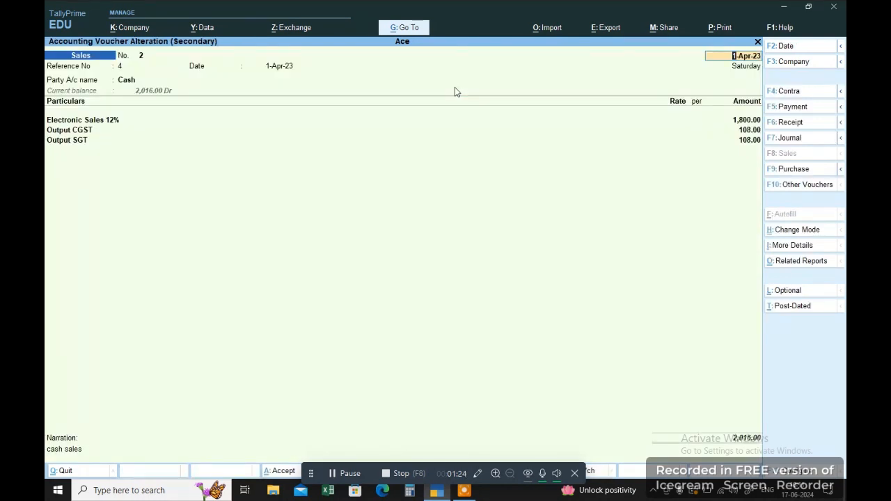
pyautogui.press('Return')
pyautogui.press('Return')
pyautogui.press('Return')
pyautogui.press('Return')
pyautogui.press('Return')
pyautogui.press('Return')
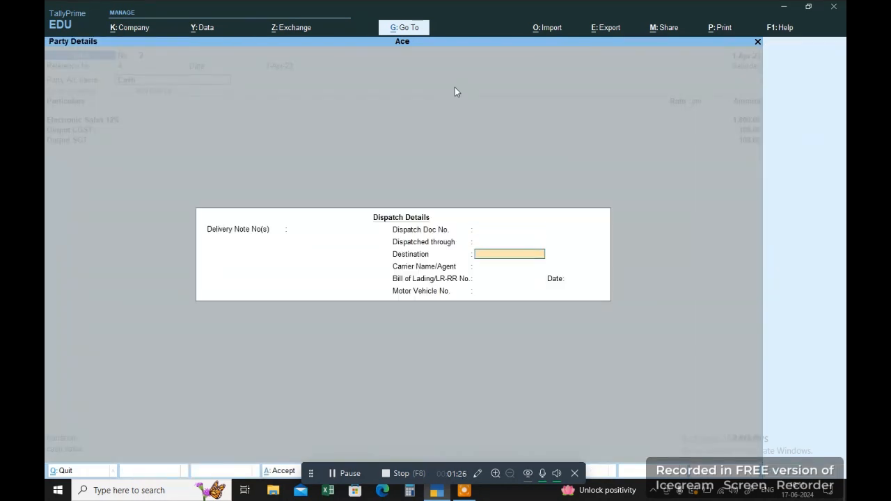
pyautogui.press('Return')
pyautogui.press('Return')
pyautogui.press('Return')
pyautogui.press('Return')
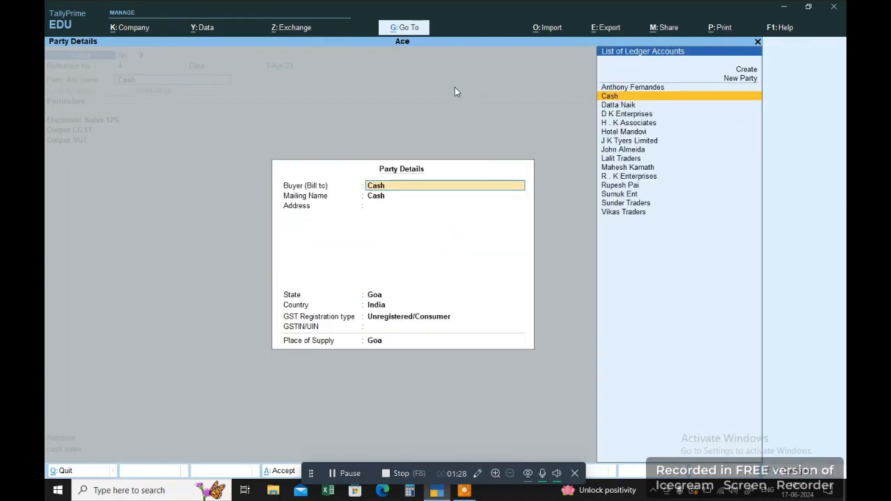
pyautogui.press('Return')
pyautogui.press('Return')
pyautogui.press('Return')
pyautogui.press('Return')
pyautogui.press('Return')
pyautogui.press('Return')
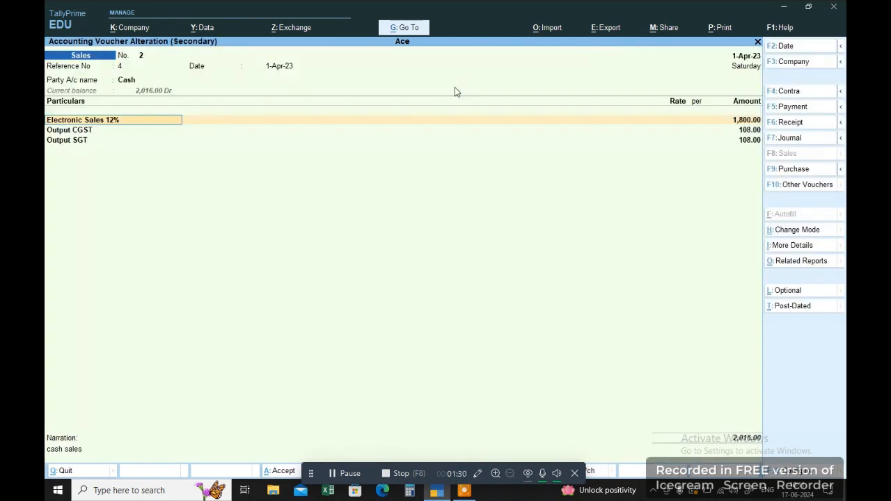
pyautogui.press('Return')
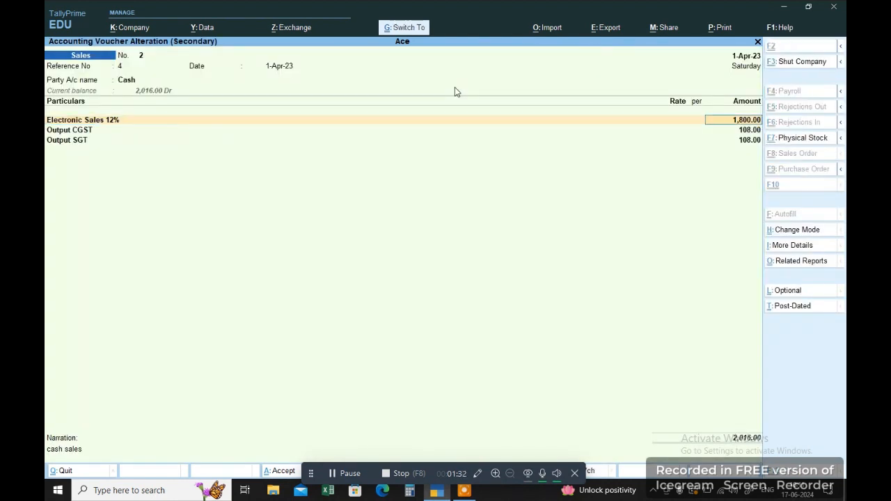
pyautogui.press('Escape')
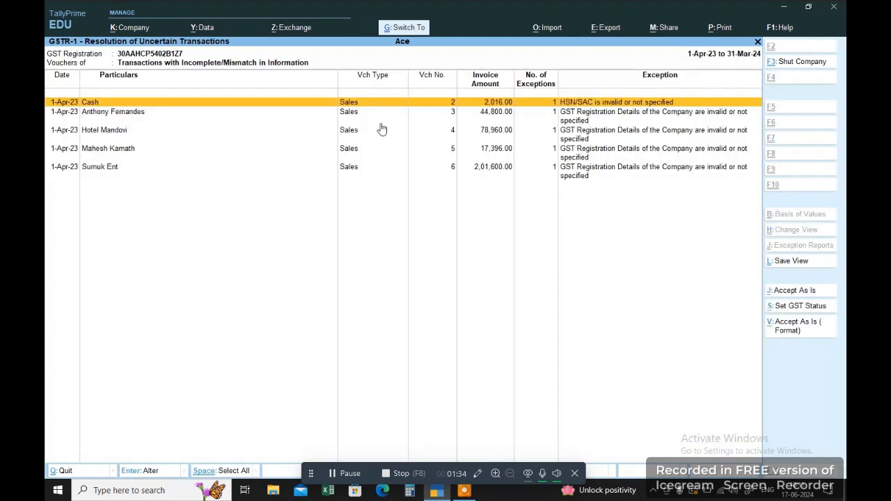
pyautogui.click(778, 331)
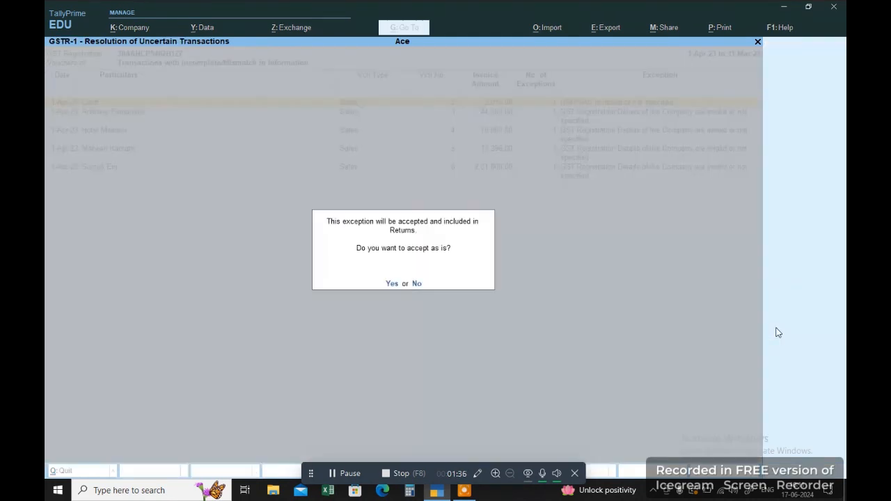
# Confirm accepting the Cash sale, then open sales voucher 3 and review its party ledger.
pyautogui.click(393, 284)
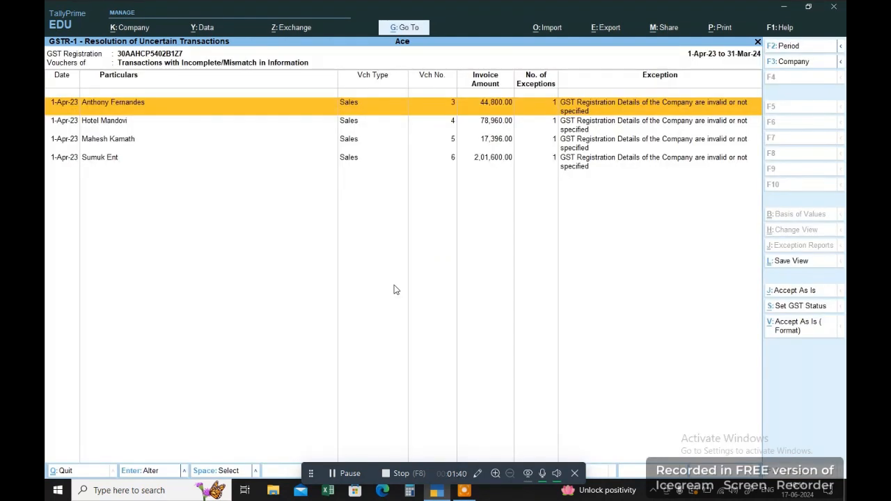
pyautogui.press('Return')
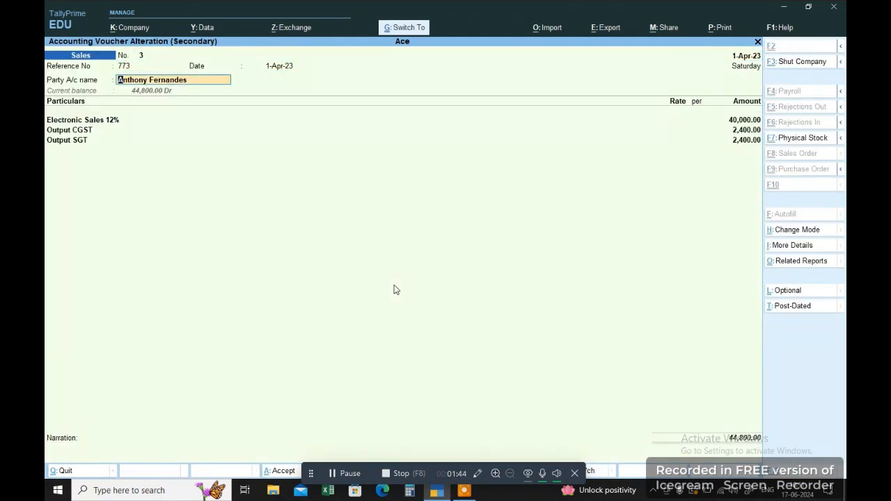
pyautogui.hotkey('ctrl', 'Return')
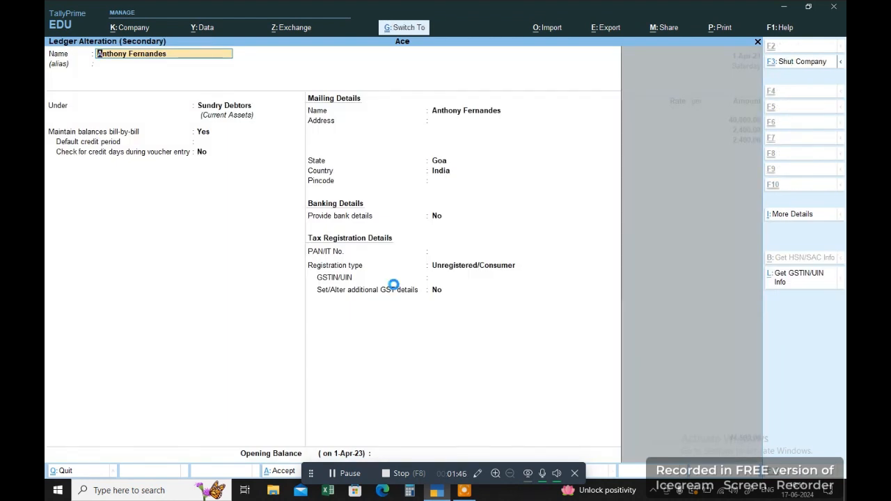
pyautogui.hotkey('ctrl', 'a')
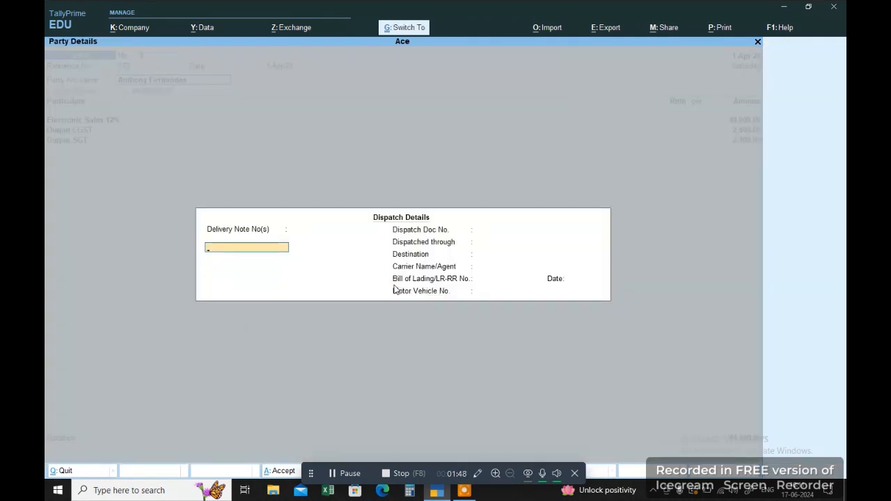
# Re-save sales voucher 3 (₹44,800) and accept its exception as is.
pyautogui.hotkey('ctrl', 'a')
pyautogui.hotkey('ctrl', 'a')
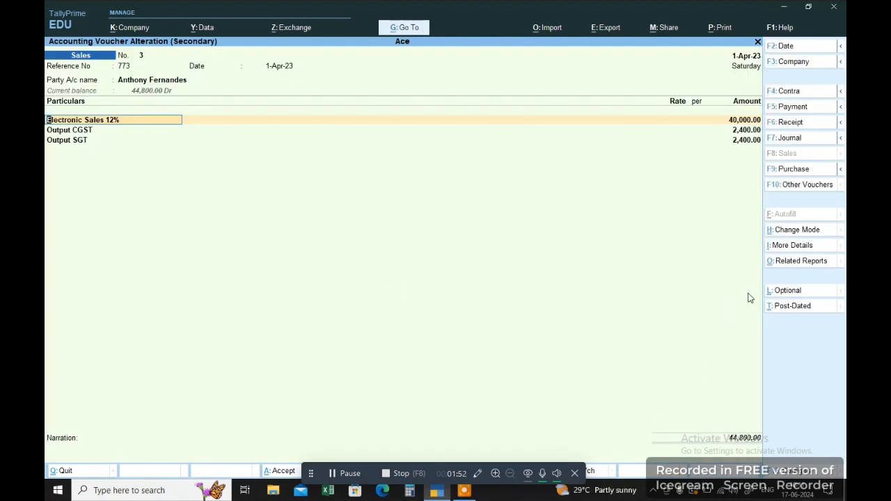
pyautogui.press('ctrl')
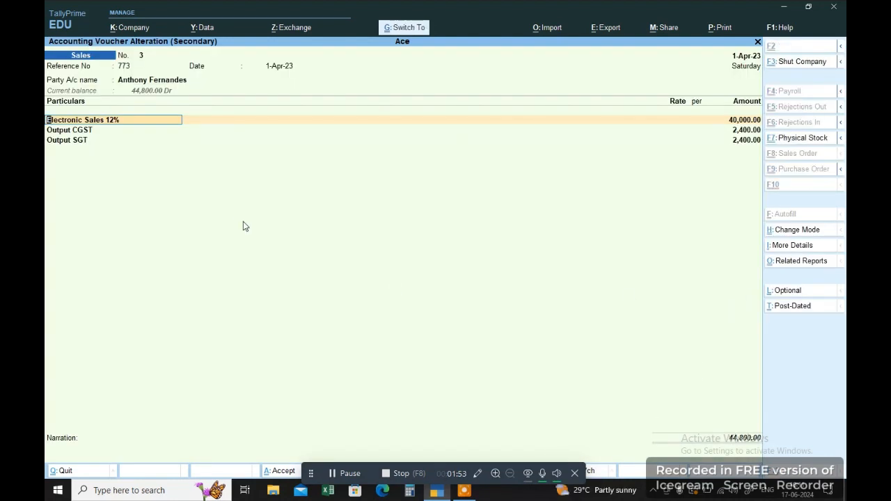
pyautogui.hotkey('ctrl', 'a')
pyautogui.click(796, 326)
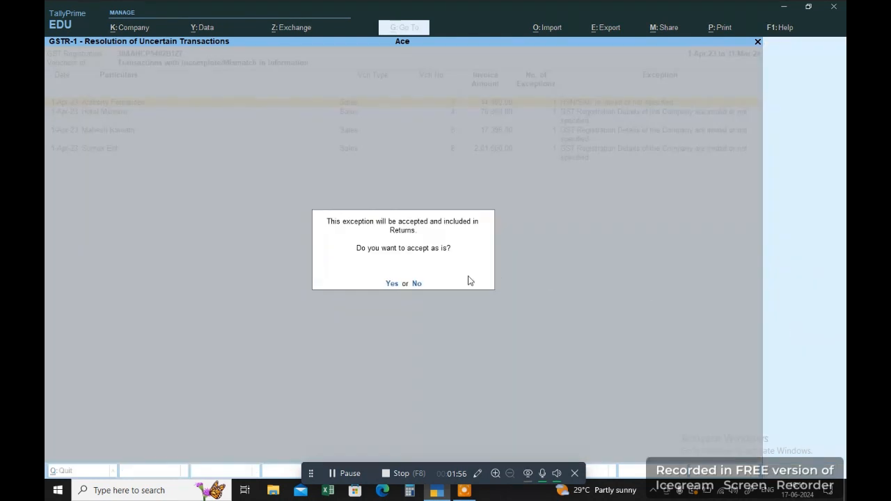
pyautogui.click(388, 283)
pyautogui.click(388, 282)
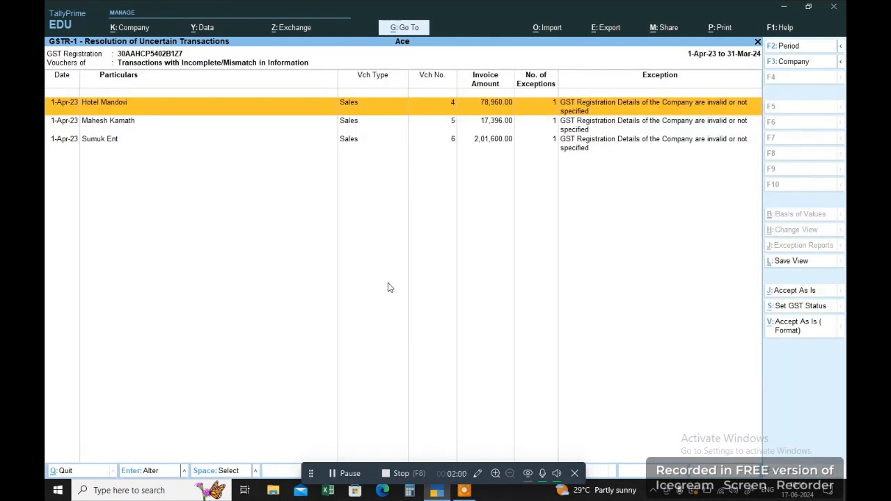
# Re-save Hotel Mandovi's sales voucher 4 (₹78,960) and accept its exception as is.
pyautogui.press('Return')
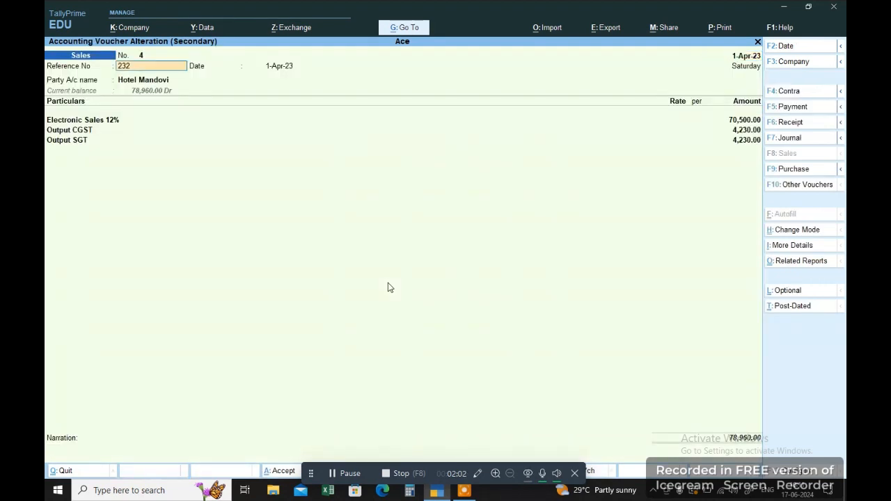
pyautogui.hotkey('ctrl', 'Return')
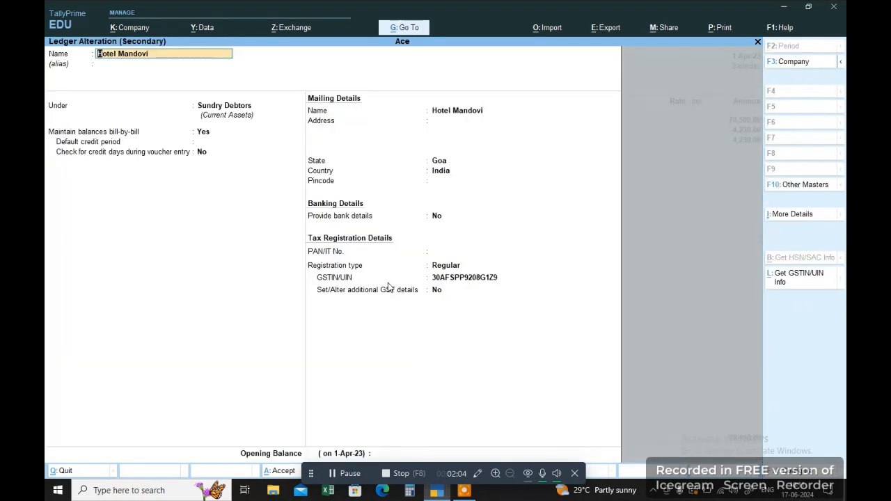
pyautogui.press('Escape')
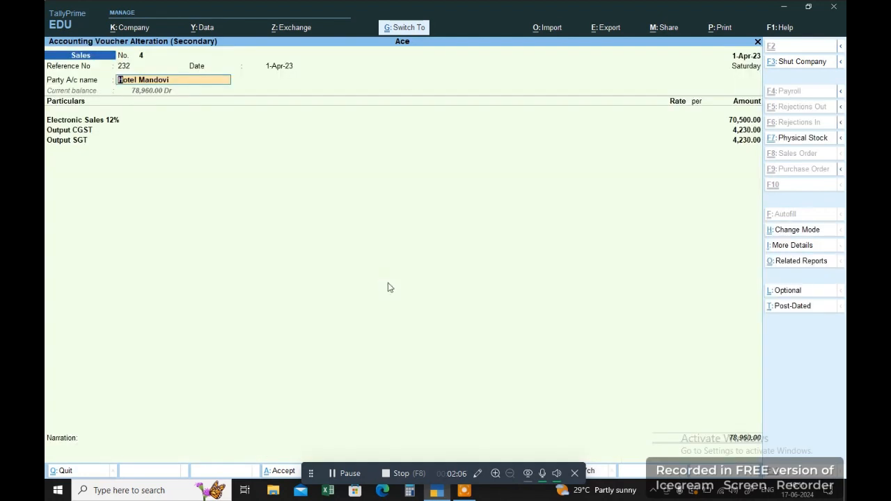
pyautogui.press('Return')
pyautogui.hotkey('ctrl', 'a')
pyautogui.hotkey('ctrl', 'a')
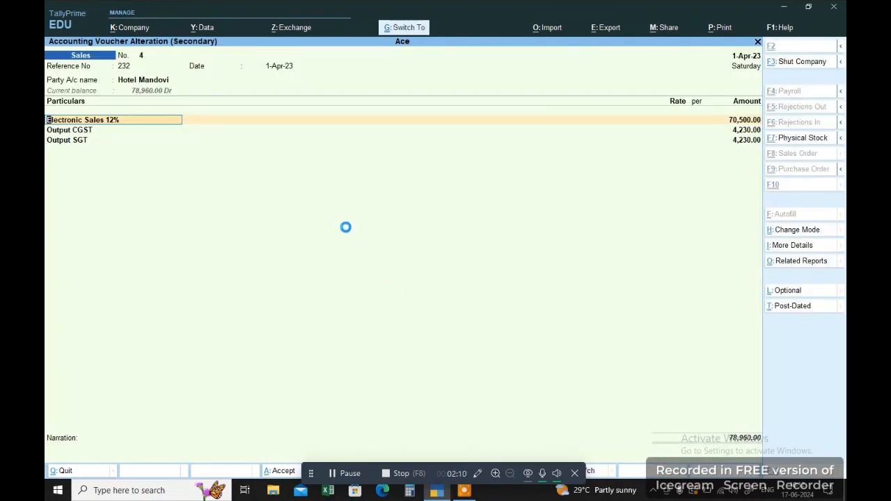
pyautogui.hotkey('ctrl', 'a')
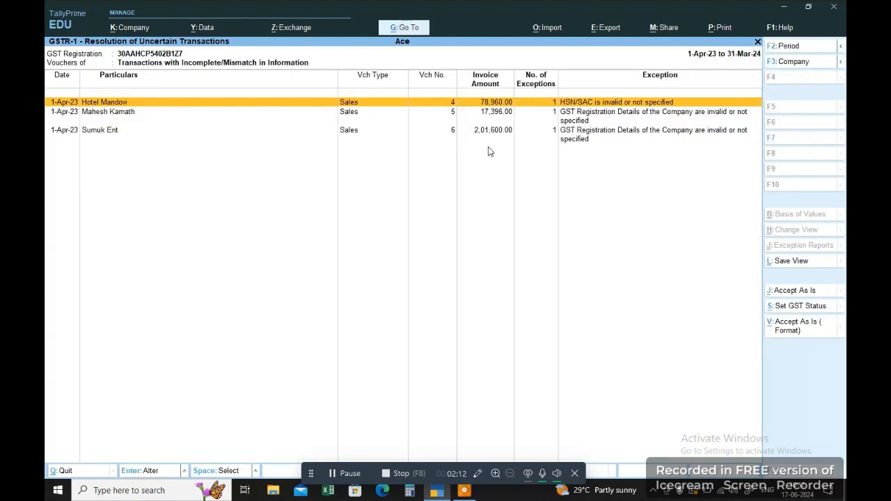
pyautogui.click(786, 331)
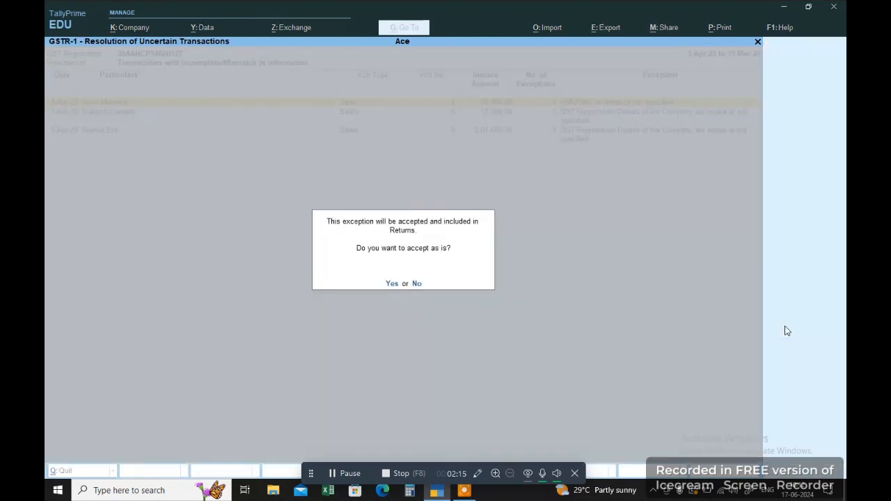
pyautogui.click(390, 284)
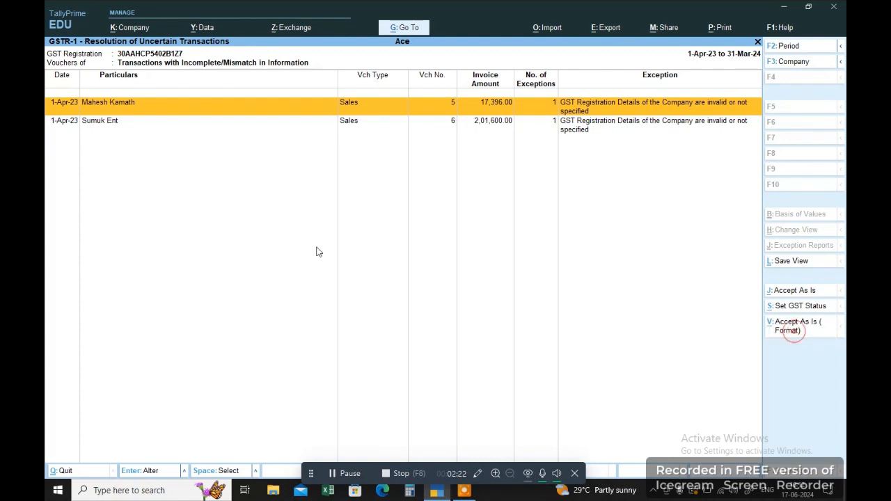
# Re-save sales voucher 5 (₹17,396) after reviewing its party ledger, accepting its exception as is.
pyautogui.press('Return')
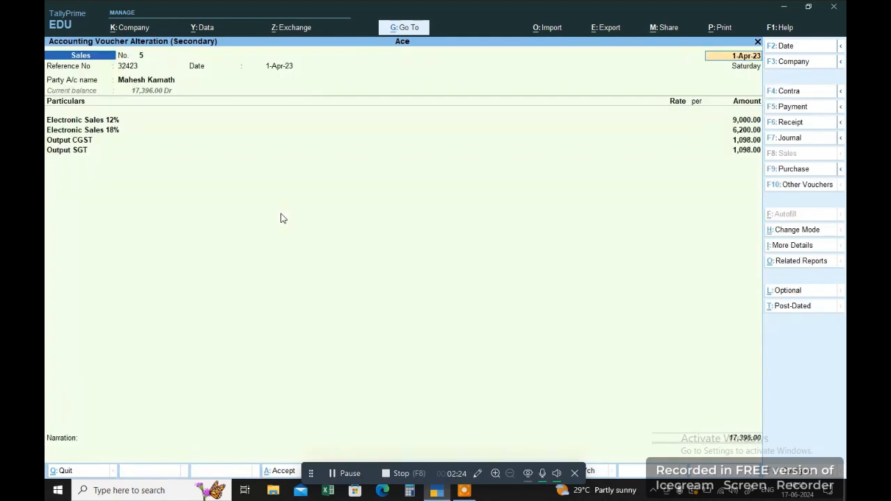
pyautogui.press('Return')
pyautogui.press('Return')
pyautogui.press('Return')
pyautogui.hotkey('ctrl', 'Return')
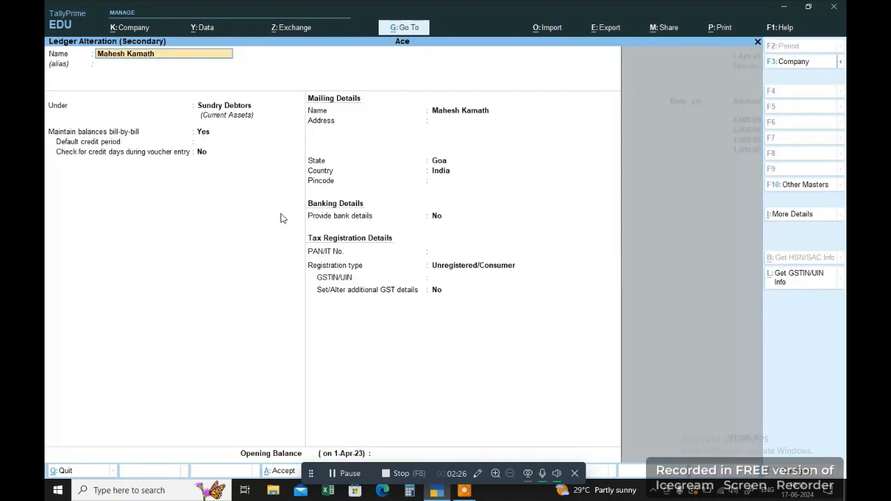
pyautogui.hotkey('ctrl', 'a')
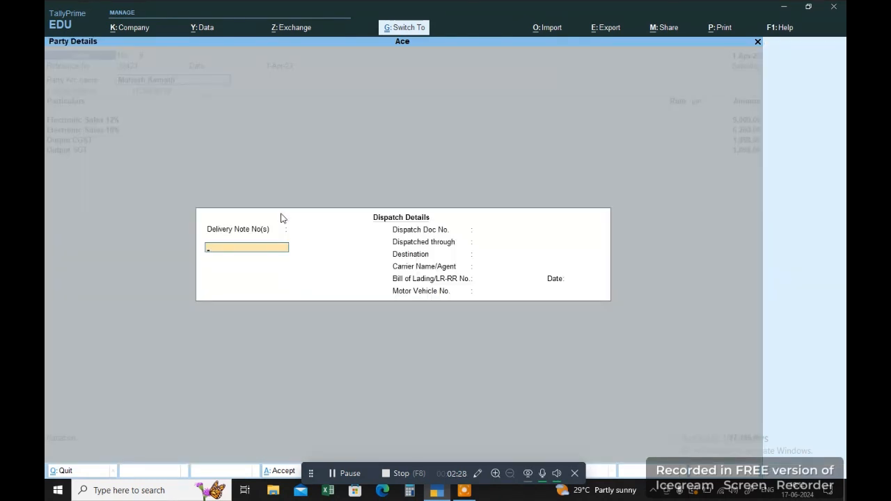
pyautogui.hotkey('ctrl', 'a')
pyautogui.hotkey('ctrl', 'a')
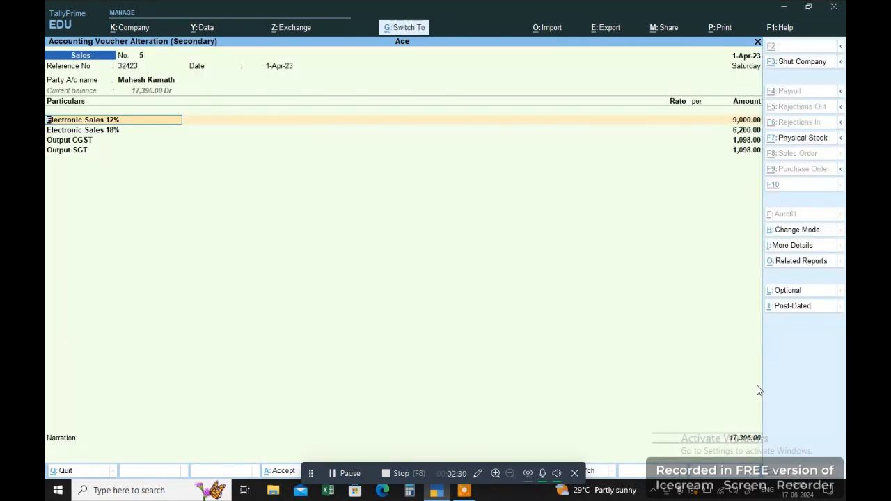
pyautogui.hotkey('ctrl', 'a')
pyautogui.click(788, 326)
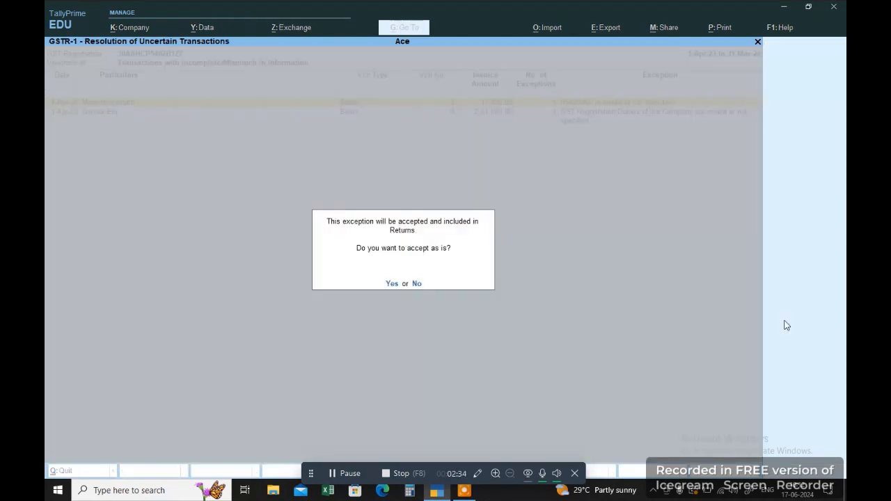
pyautogui.click(394, 284)
pyautogui.click(393, 285)
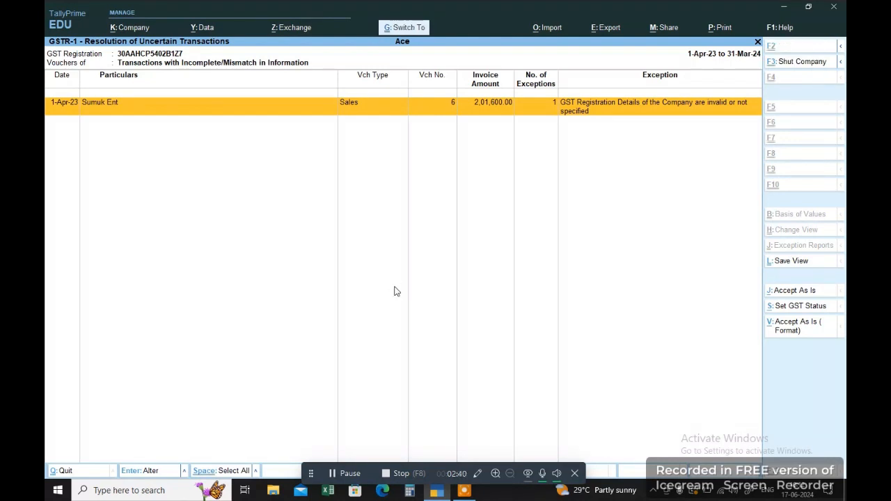
# Open Sumuk Ent's voucher 6, checking its ledger and Maharashtra, Regular party details.
pyautogui.hotkey('ctrl', 'Return')
pyautogui.press('Return')
pyautogui.press('Return')
pyautogui.press('Return')
pyautogui.press('Return')
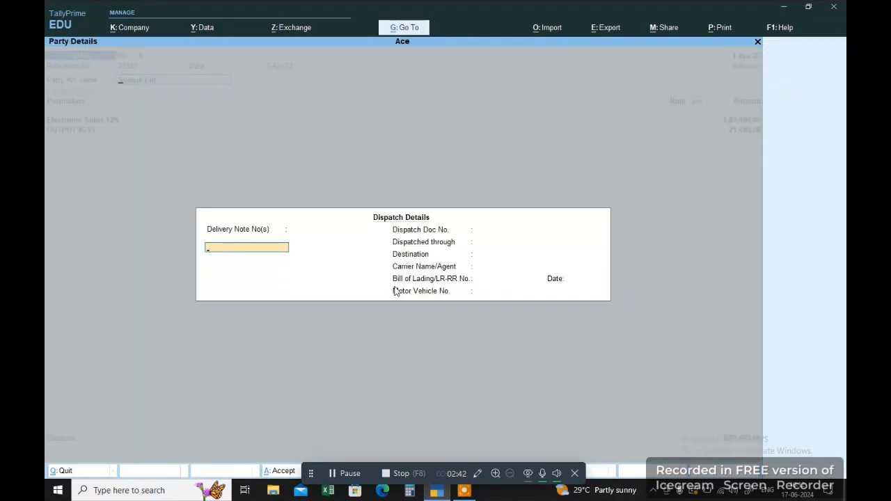
pyautogui.press('Escape')
pyautogui.hotkey('ctrl', 'Return')
pyautogui.press('Return')
pyautogui.press('Return')
pyautogui.press('Return')
pyautogui.press('Return')
pyautogui.press('Return')
pyautogui.press('Return')
pyautogui.press('Return')
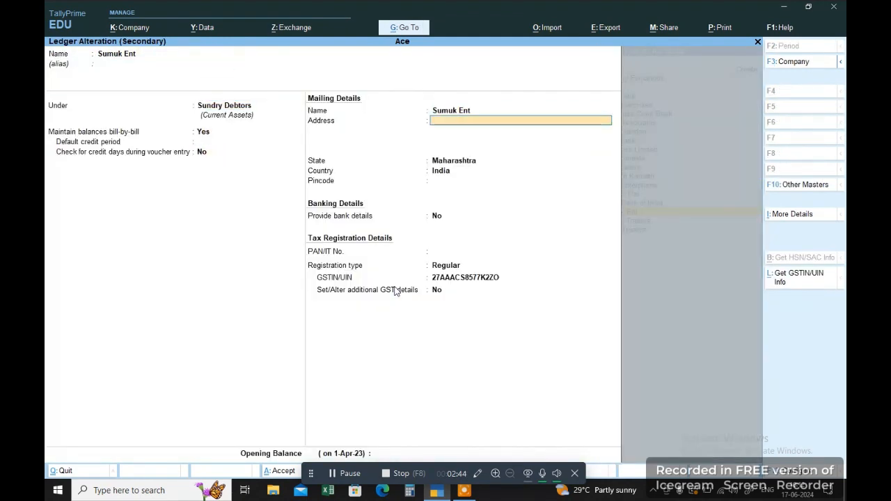
pyautogui.press('Return')
pyautogui.press('Return')
pyautogui.press('Return')
pyautogui.press('Return')
pyautogui.press('Return')
pyautogui.press('Return')
pyautogui.press('Return')
pyautogui.press('Return')
pyautogui.press('Return')
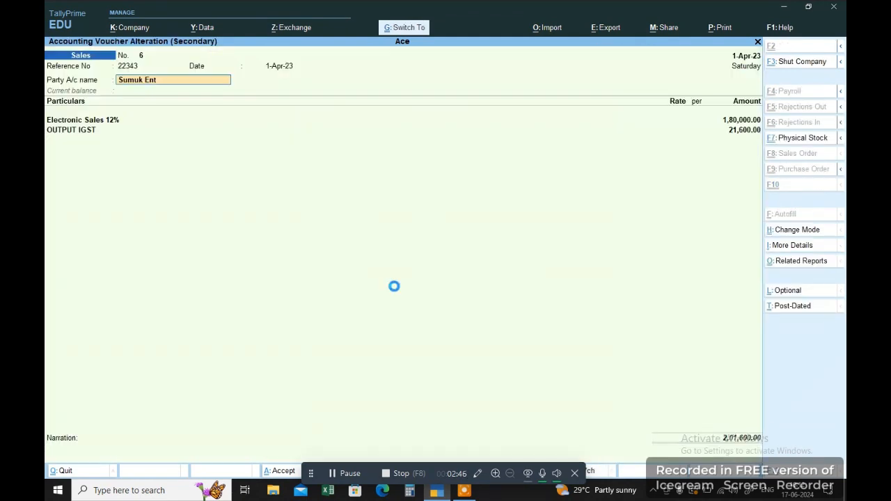
pyautogui.press('Return')
pyautogui.hotkey('ctrl', 'a')
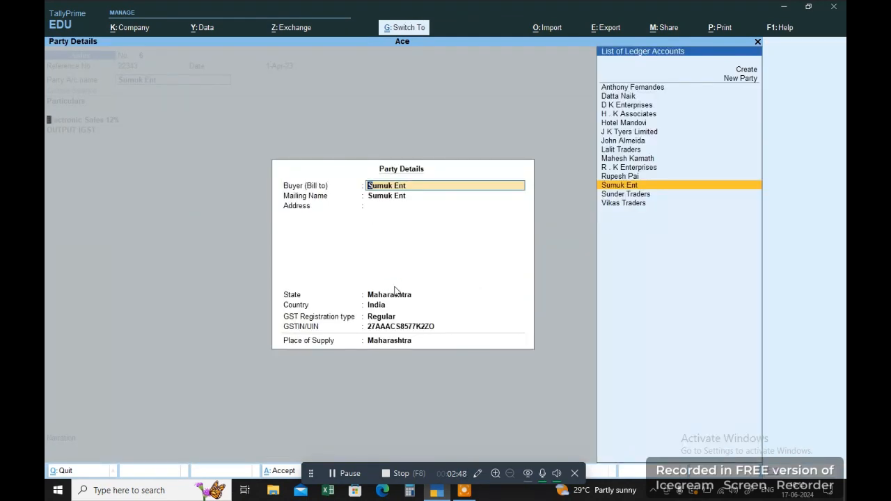
pyautogui.hotkey('ctrl', 'a')
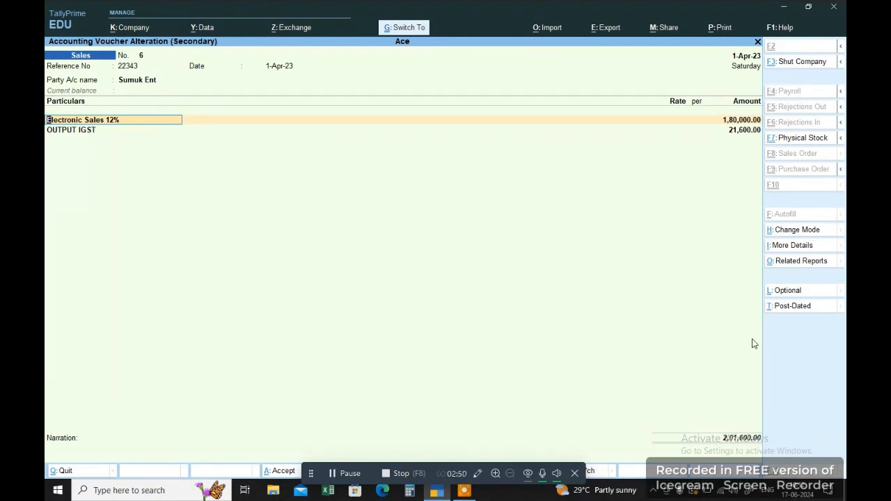
# Save voucher 6 and accept Sumuk Ent's exception as is.
pyautogui.hotkey('ctrl', 'a')
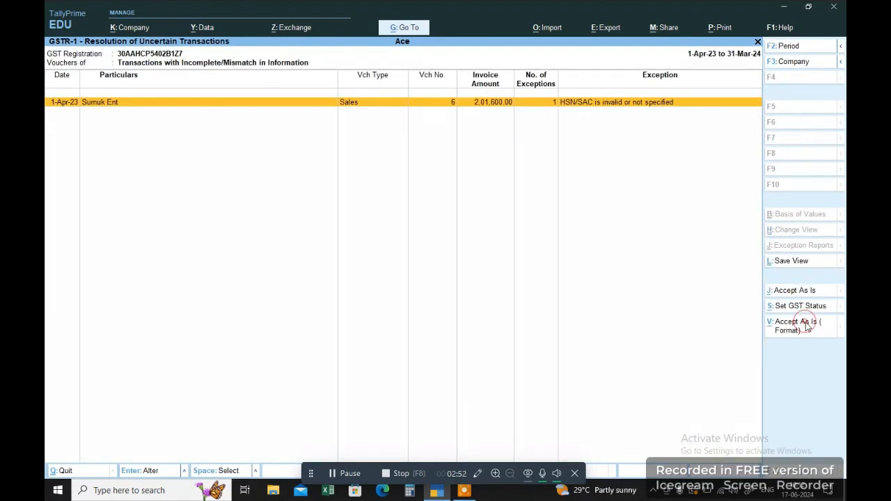
pyautogui.click(806, 321)
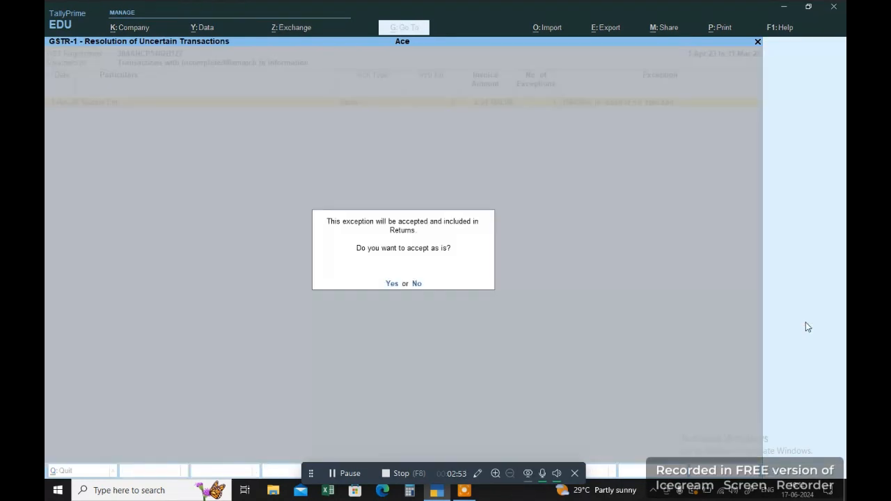
pyautogui.click(388, 283)
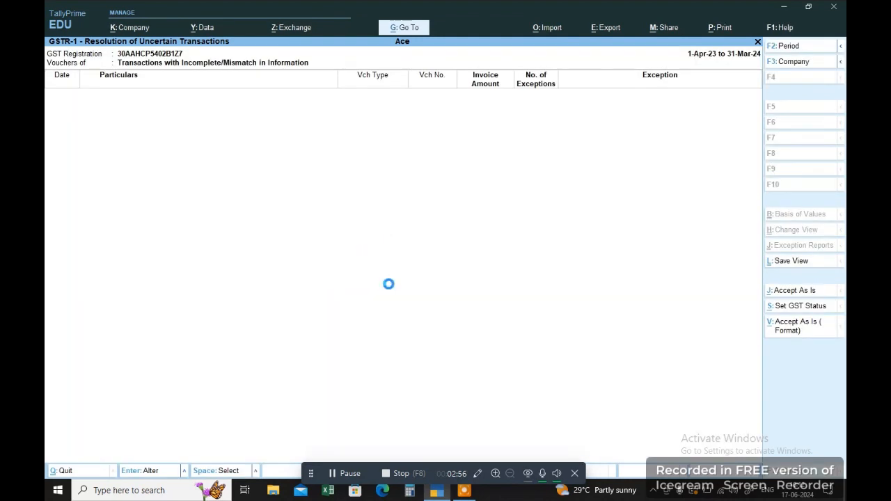
# Open the GSTR-1 report and browse its sections down to the B2C invoices.
pyautogui.press('Escape')
pyautogui.press('Escape')
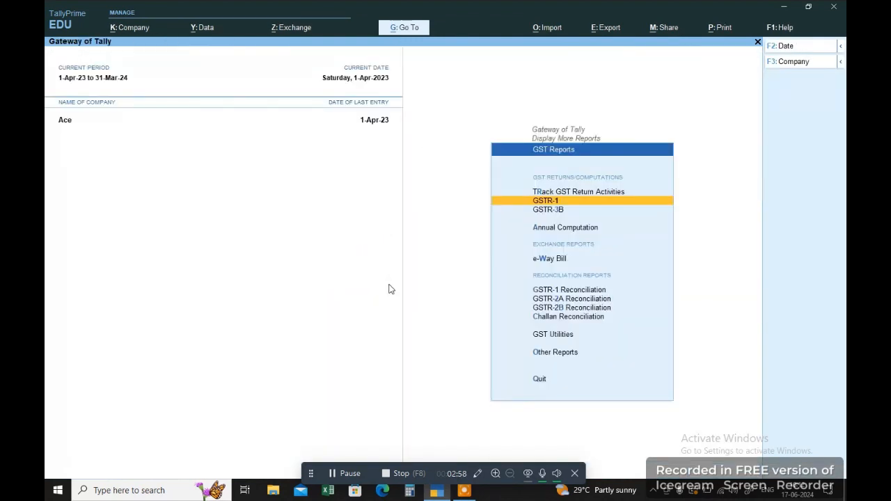
pyautogui.press('Return')
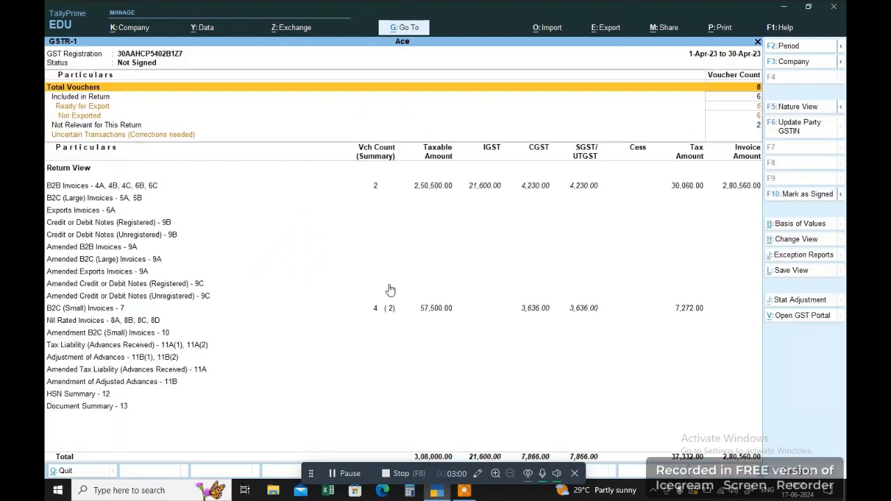
pyautogui.press('Down')
pyautogui.press('Down')
pyautogui.press('Down')
pyautogui.press('Down')
pyautogui.press('Down')
pyautogui.press('Up')
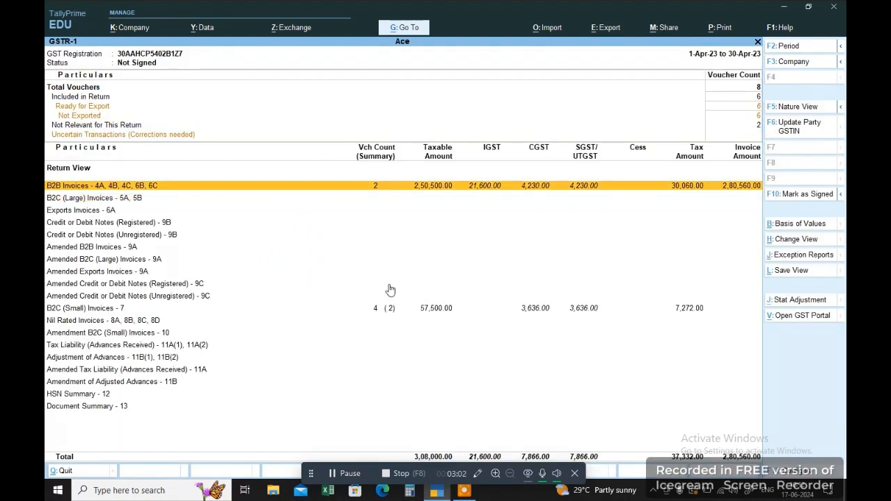
pyautogui.press('Down')
pyautogui.press('Down')
pyautogui.press('Down')
pyautogui.press('Down')
pyautogui.press('Down')
pyautogui.press('Down')
pyautogui.press('Down')
pyautogui.press('Down')
pyautogui.press('Down')
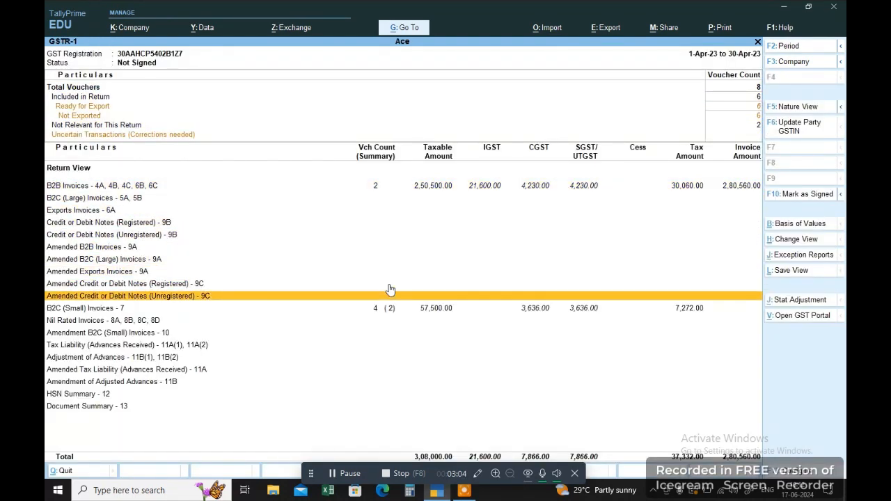
pyautogui.press('Down')
pyautogui.press('Up')
pyautogui.press('Up')
pyautogui.press('Up')
pyautogui.press('Up')
pyautogui.press('Up')
pyautogui.press('Up')
pyautogui.press('Up')
pyautogui.press('Up')
pyautogui.press('Up')
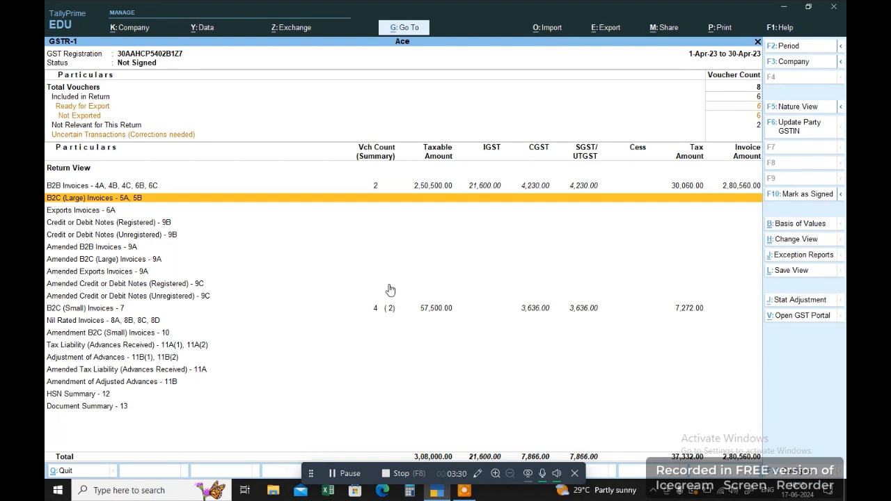
# Leave GSTR-1 and start a new sales voucher with reference 2222.
pyautogui.press('Escape')
pyautogui.press('Escape')
pyautogui.press('Escape')
pyautogui.press('Escape')
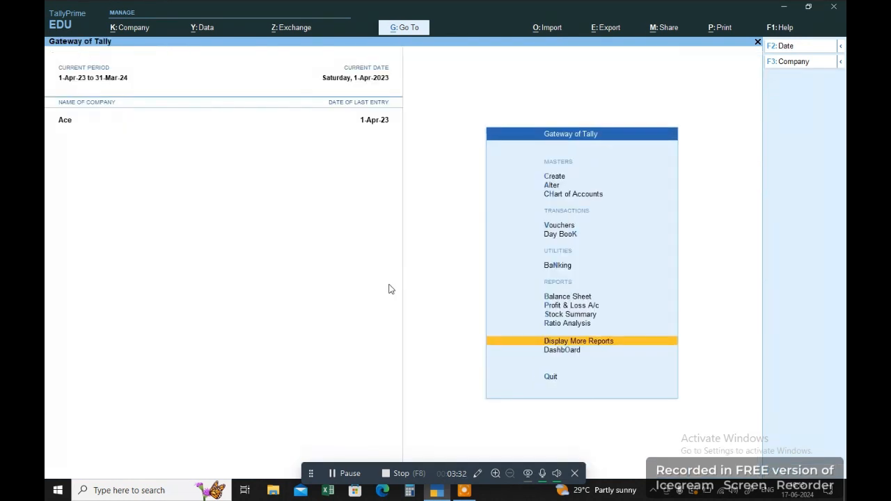
pyautogui.press('Escape')
pyautogui.press('Down')
pyautogui.press('Down')
pyautogui.press('Down')
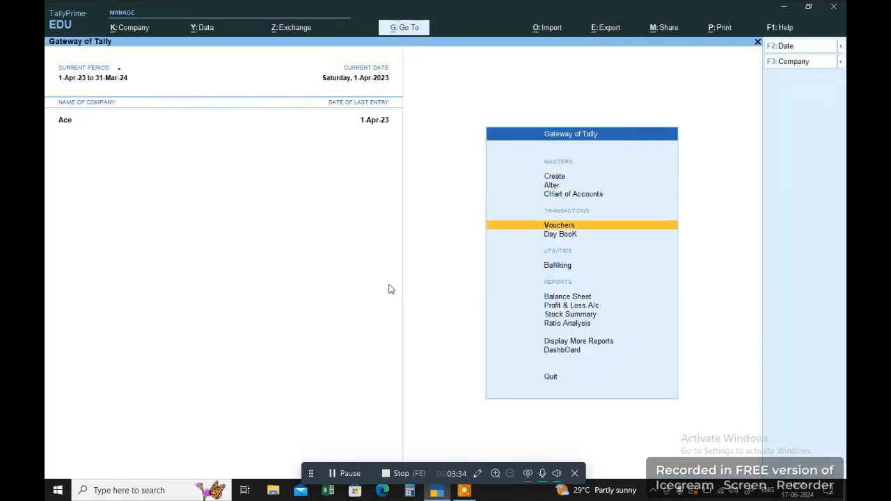
pyautogui.press('Return')
pyautogui.press('Return')
pyautogui.press('BackSpace')
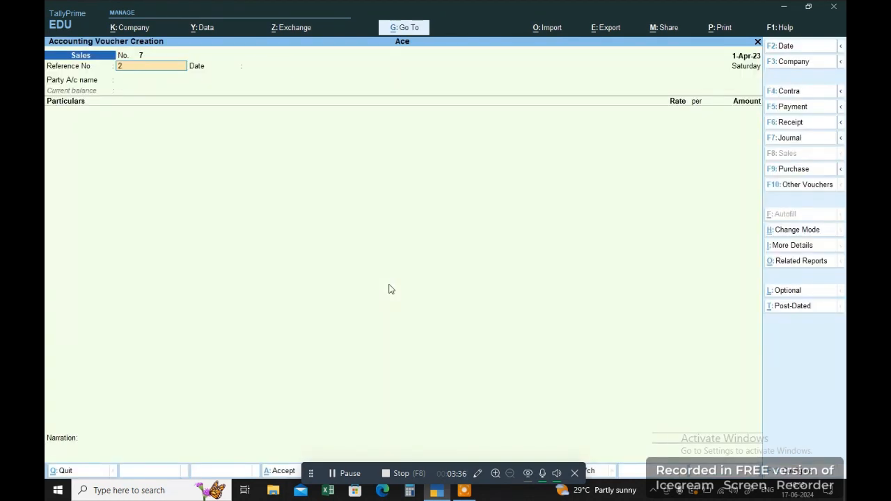
pyautogui.write('2222')
pyautogui.press('Return')
pyautogui.press('Return')
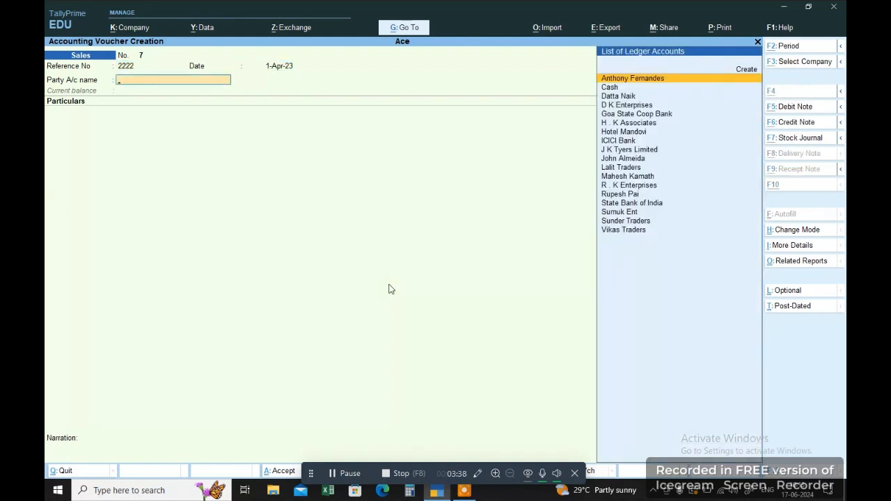
# Create a new party ledger with the customer's name under Sundry Debtors, state Maharashtra.
pyautogui.hotkey('alt', 'c')
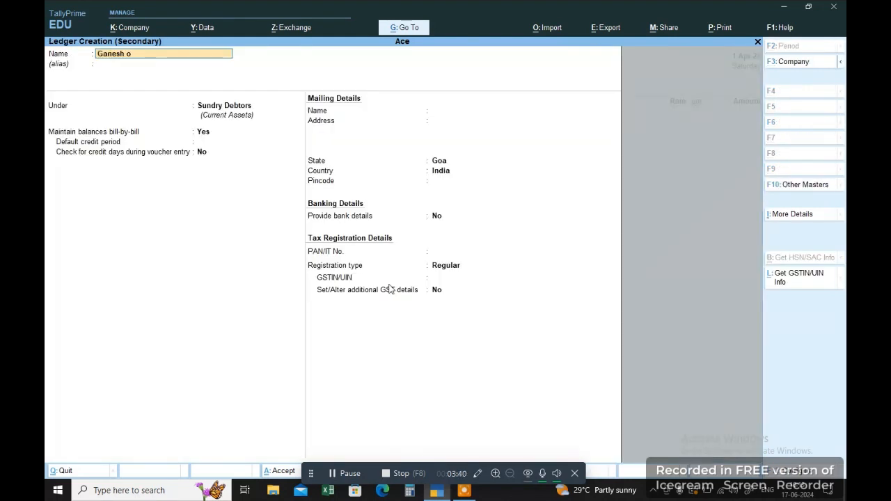
pyautogui.press('Return')
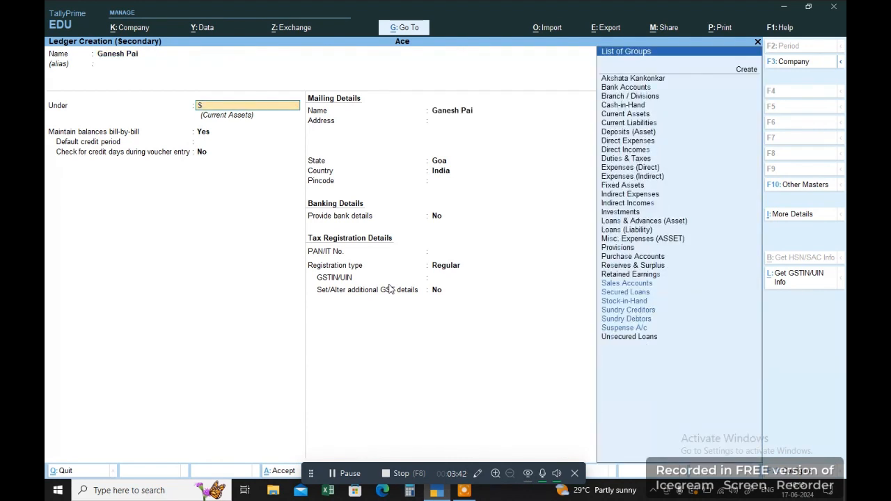
pyautogui.write('S')
pyautogui.press('Down')
pyautogui.press('Down')
pyautogui.press('Down')
pyautogui.press('Down')
pyautogui.press('Return')
pyautogui.press('Return')
pyautogui.press('Return')
pyautogui.press('Return')
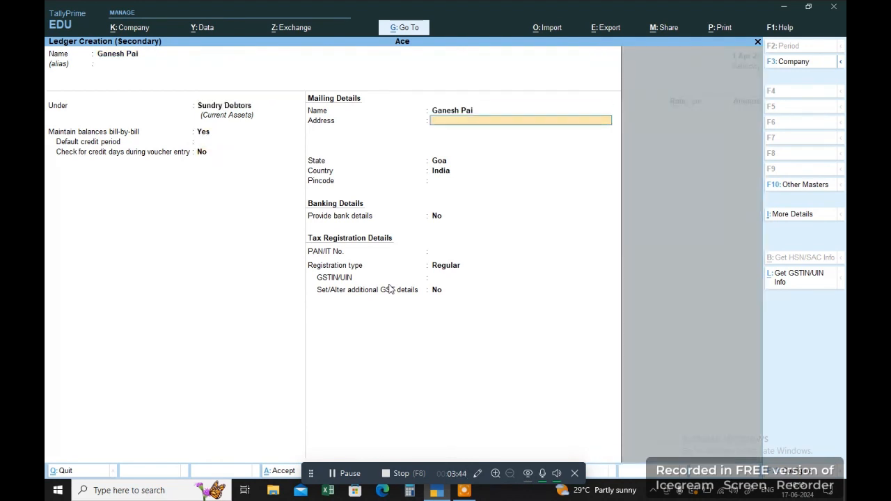
pyautogui.press('Return')
pyautogui.write('maha')
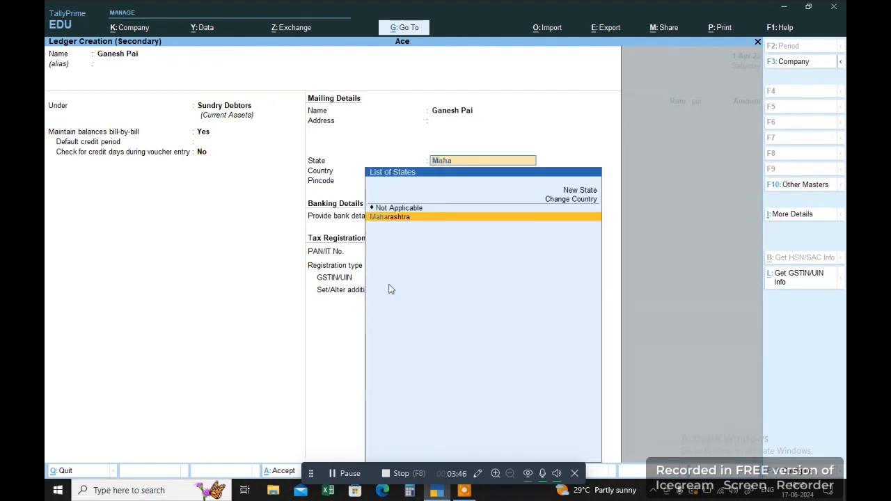
pyautogui.press('Return')
pyautogui.press('Return')
pyautogui.press('Return')
# Set the ledger's registration to Unregistered/Consumer, save it, and pass the party details.
pyautogui.press('Return')
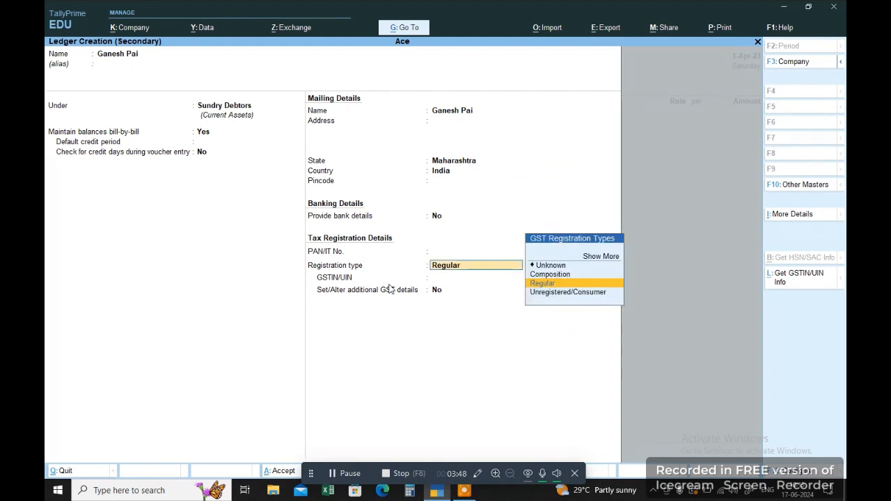
pyautogui.press('Down')
pyautogui.press('Return')
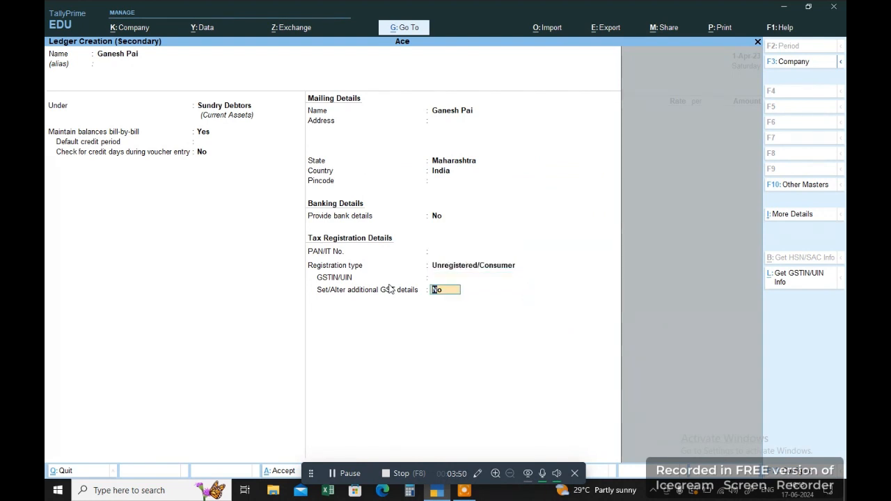
pyautogui.press('Return')
pyautogui.press('Return')
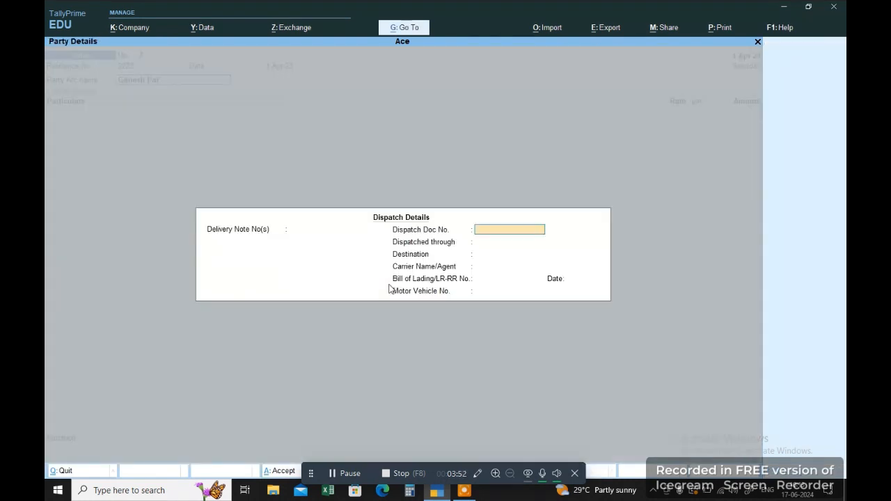
pyautogui.press('Escape')
pyautogui.press('Return')
pyautogui.press('Return')
pyautogui.press('Return')
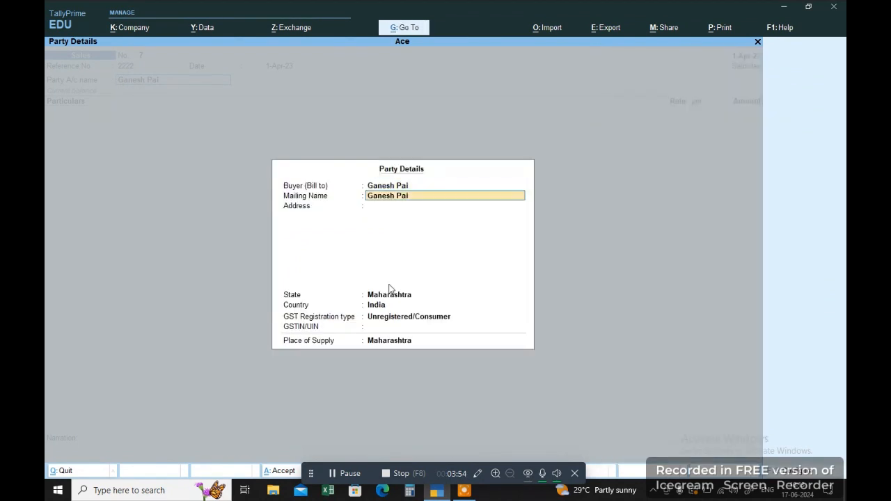
pyautogui.press('Return')
pyautogui.press('Return')
pyautogui.press('Return')
pyautogui.press('Return')
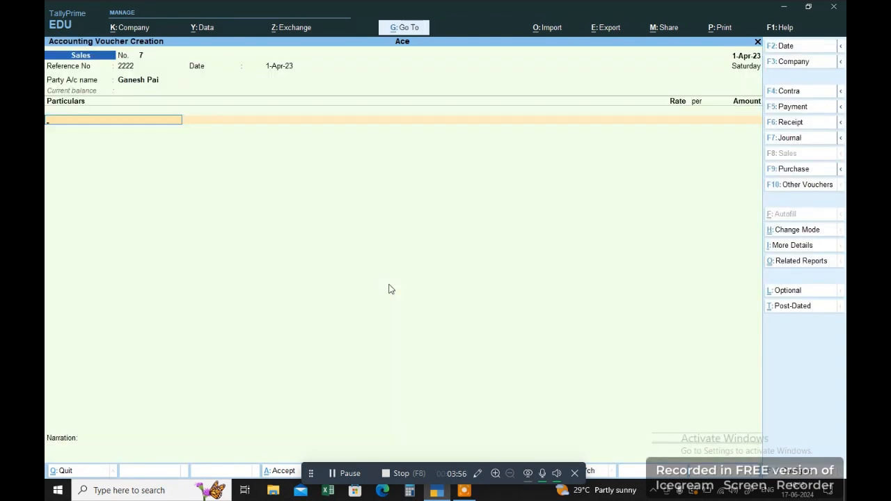
# Create the Electronic Sales IGST 12% ledger under Sales Accounts, taxable at 12% GST.
pyautogui.write('Sa')
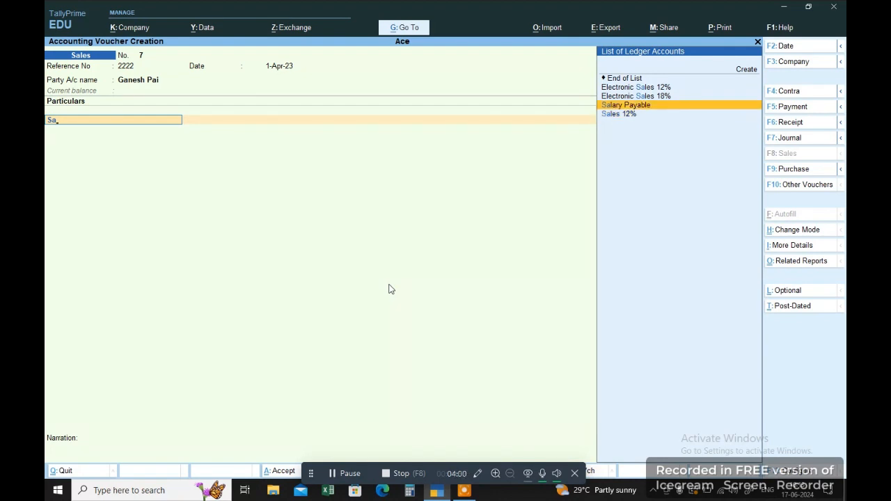
pyautogui.press('Up')
pyautogui.press('Up')
pyautogui.press('Down')
pyautogui.press('Down')
pyautogui.press('Down')
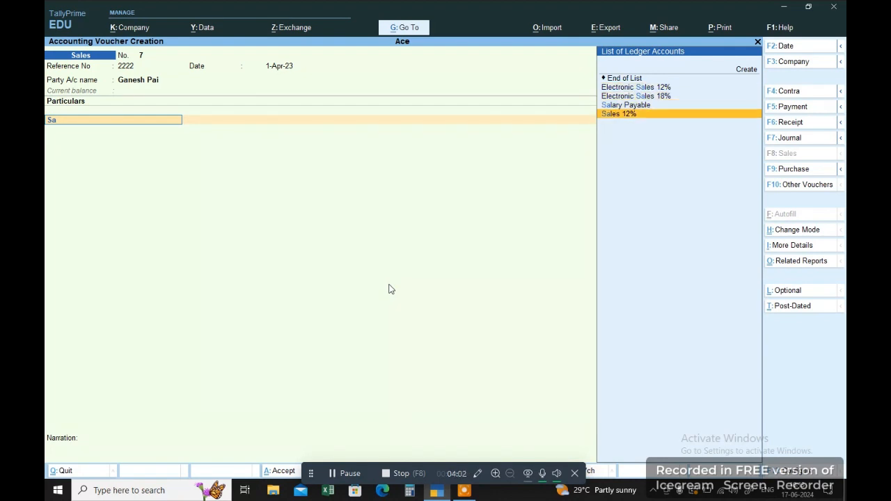
pyautogui.hotkey('alt', 'c')
pyautogui.write('Ele')
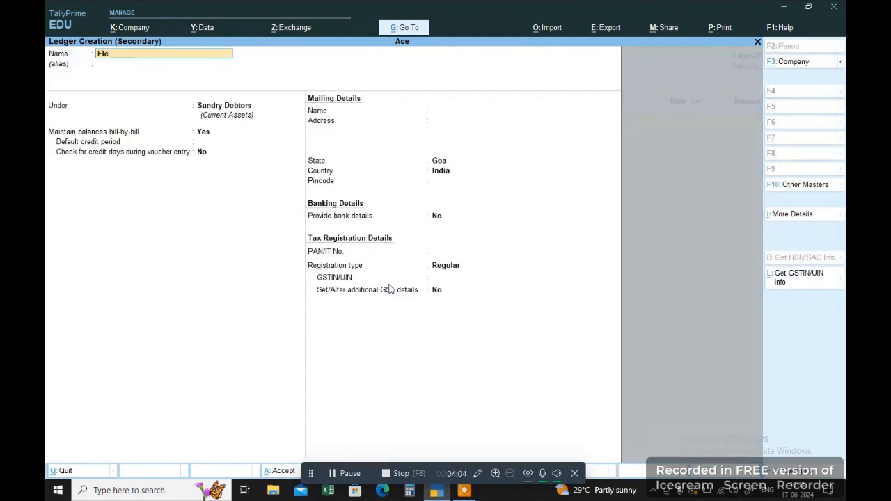
pyautogui.write('ctronic Sales IGST 12%')
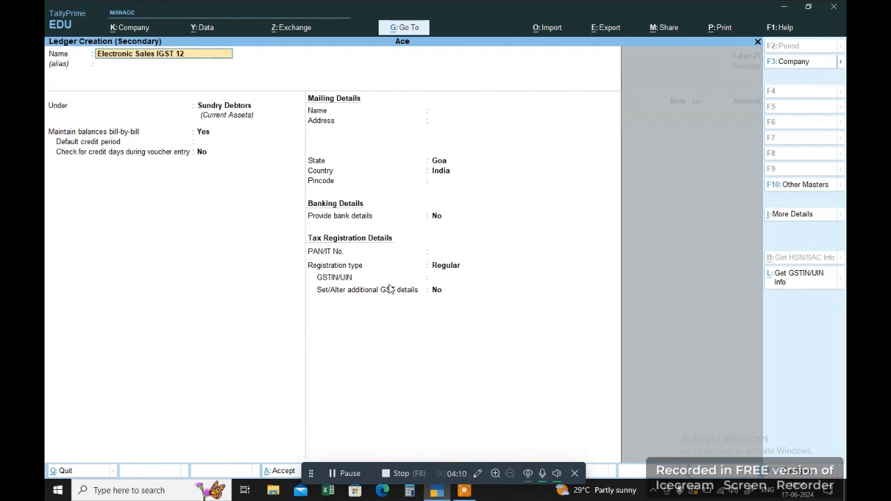
pyautogui.press('Return')
pyautogui.write('Sa')
pyautogui.press('Return')
pyautogui.press('Return')
pyautogui.press('Return')
pyautogui.press('Return')
pyautogui.press('Return')
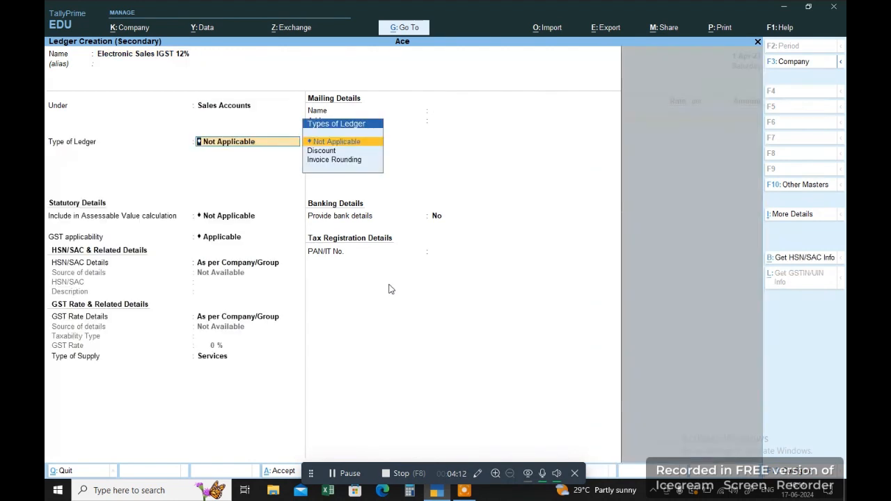
pyautogui.press('Down')
pyautogui.press('Return')
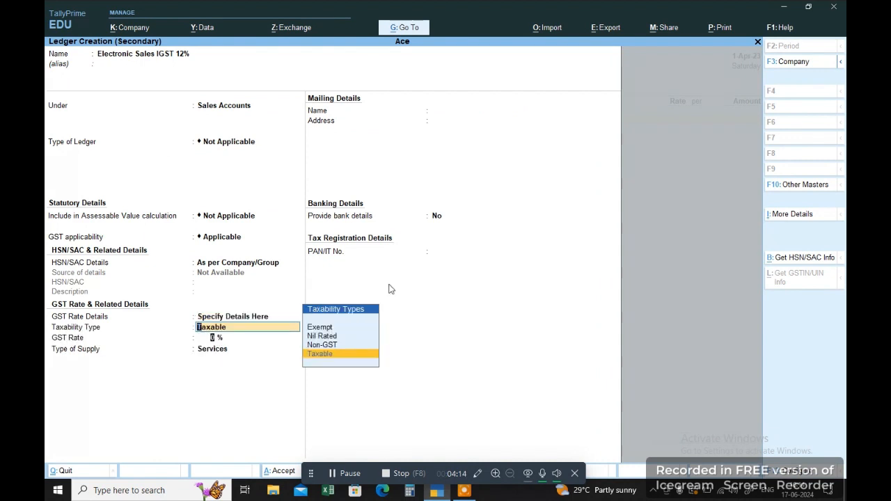
pyautogui.press('Return')
pyautogui.write('12')
pyautogui.press('Return')
pyautogui.press('Return')
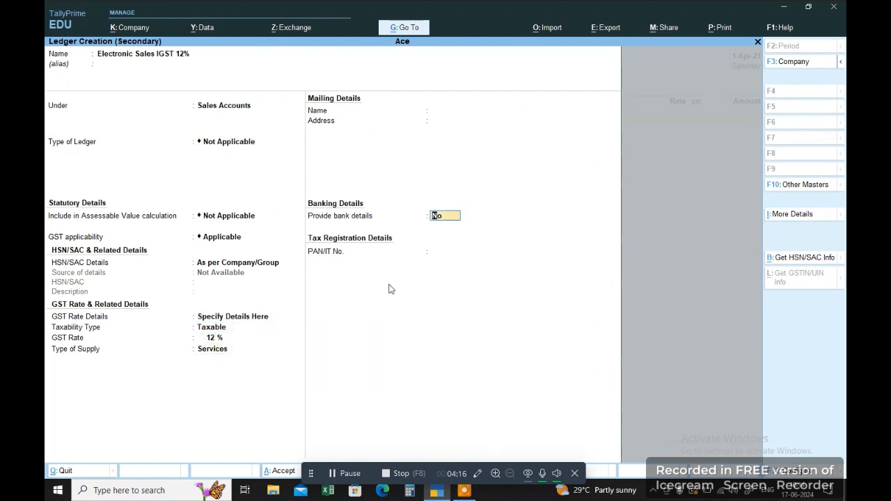
pyautogui.press('Return')
pyautogui.press('Return')
pyautogui.press('Return')
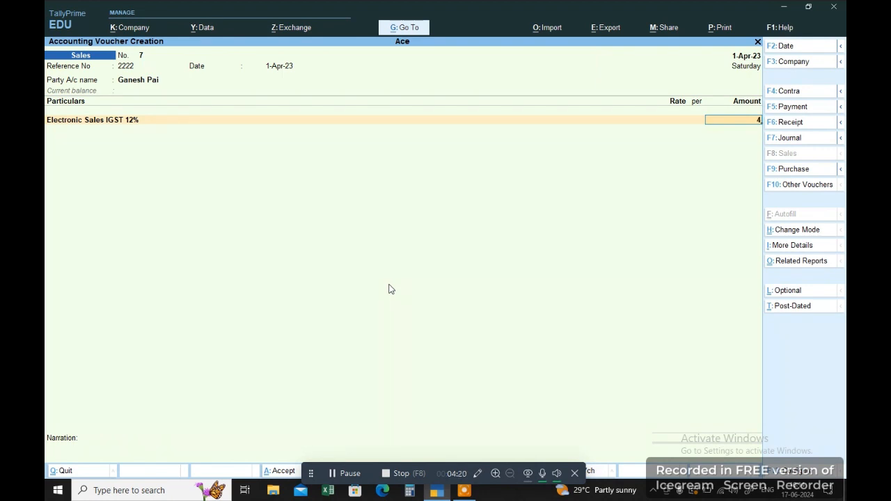
# Enter 4,00,000 sales plus 48,000 OUTPUT IGST on a new reference and save voucher 7.
pyautogui.write('00000')
pyautogui.press('Return')
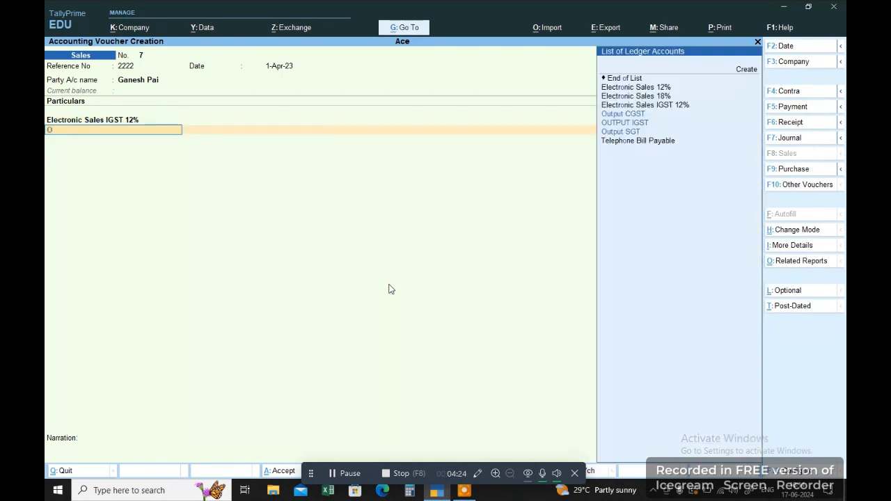
pyautogui.write('Ou')
pyautogui.press('Down')
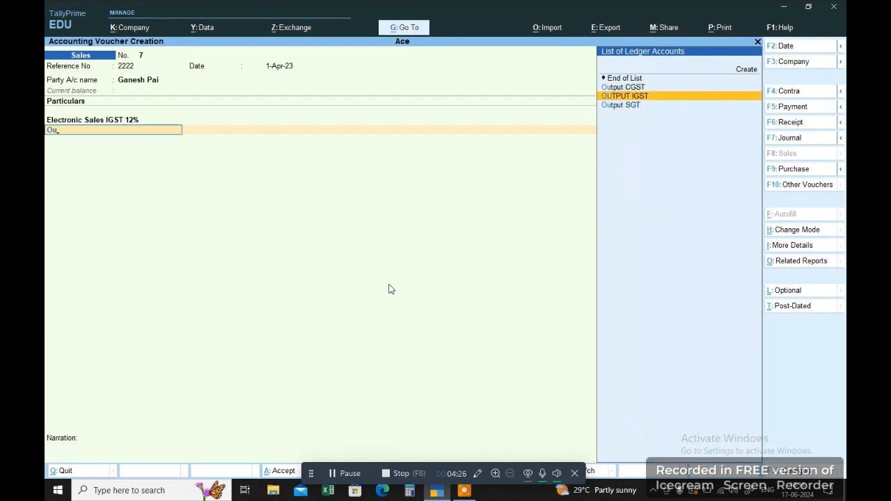
pyautogui.press('Return')
pyautogui.press('Return')
pyautogui.press('Return')
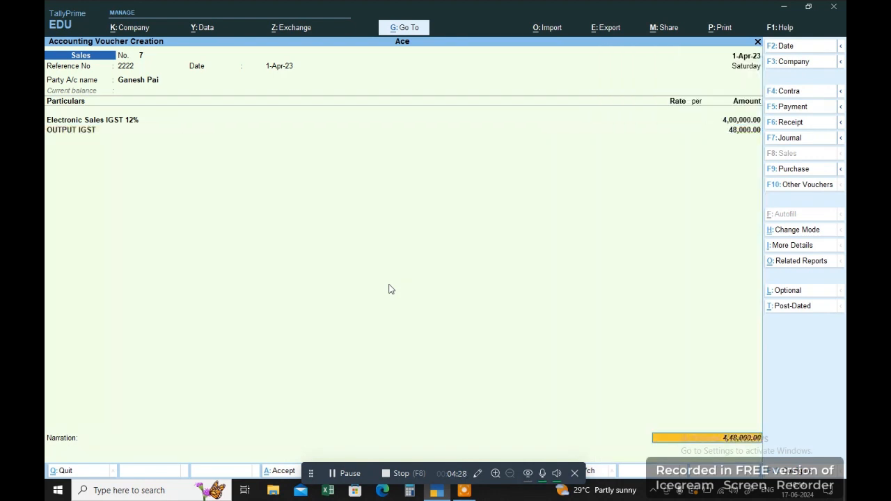
pyautogui.press('Return')
pyautogui.press('Return')
pyautogui.press('Return')
pyautogui.press('Return')
pyautogui.press('Return')
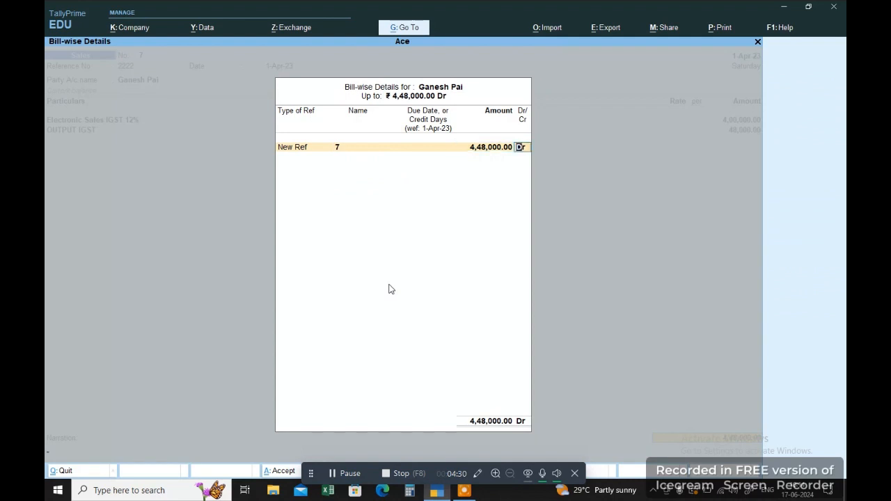
pyautogui.press('Return')
pyautogui.press('Return')
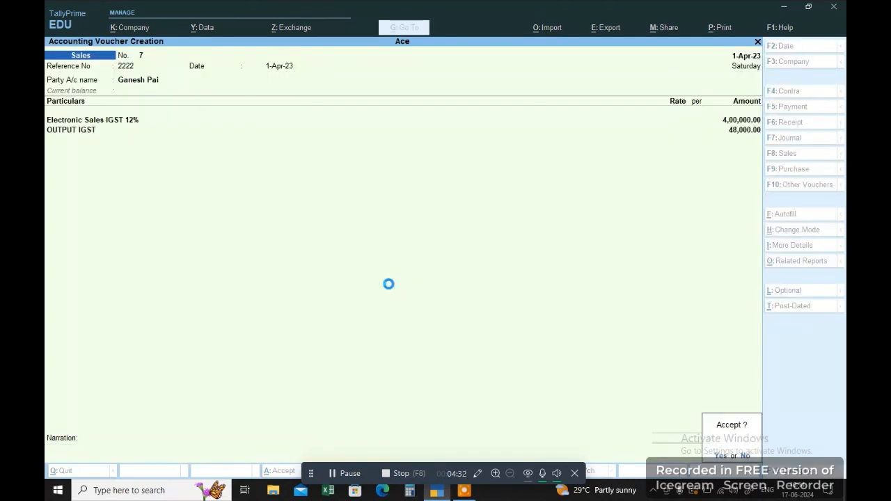
pyautogui.press('y')
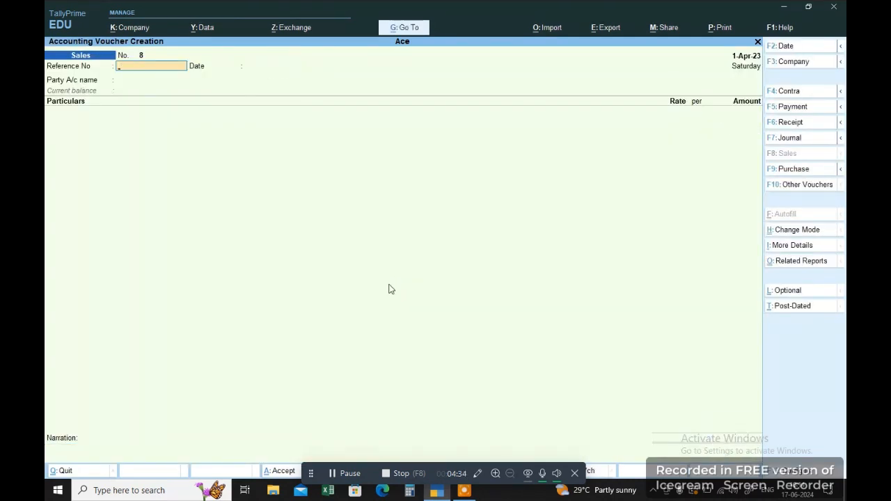
pyautogui.press('Escape')
# Return to the Gateway of Tally and open GSTR-1 through Display More Reports > GST Reports.
pyautogui.press('y')
pyautogui.press('Up')
pyautogui.press('Up')
pyautogui.press('Up')
pyautogui.press('Down')
pyautogui.press('Down')
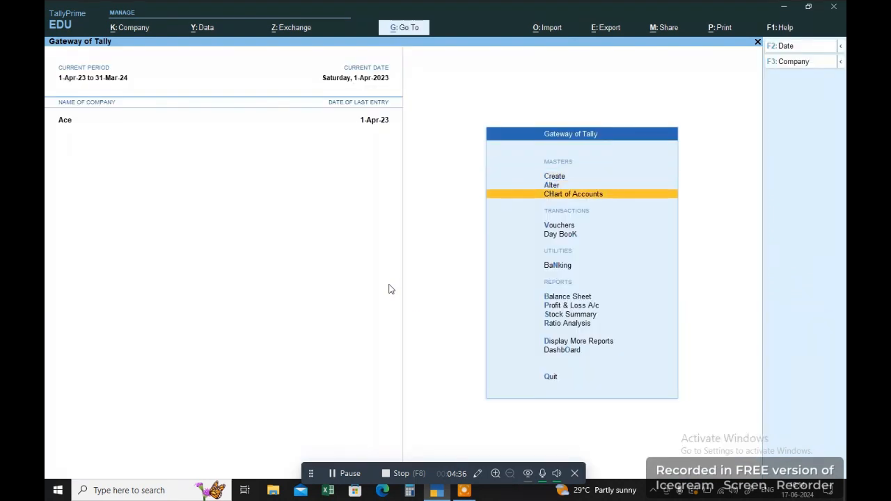
pyautogui.press('Down')
pyautogui.press('d')
pyautogui.press('Down')
pyautogui.press('Down')
pyautogui.press('Down')
pyautogui.press('Down')
pyautogui.press('Down')
pyautogui.press('Down')
pyautogui.press('Down')
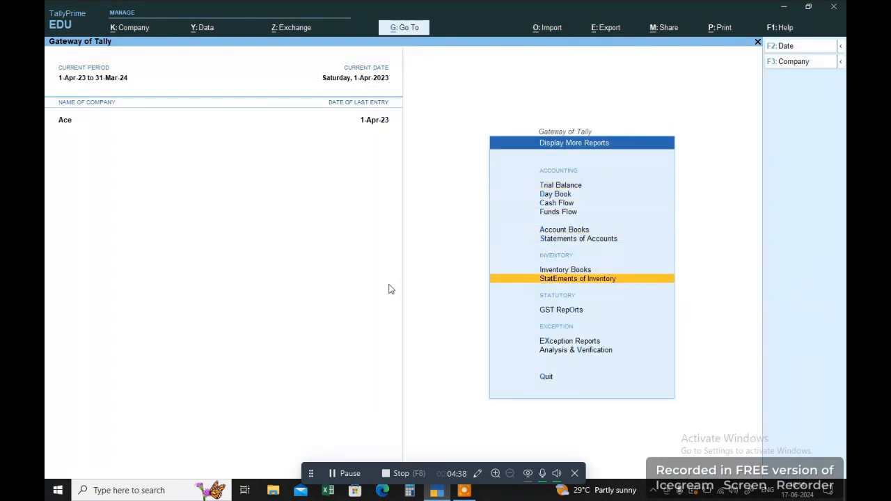
pyautogui.press('Down')
pyautogui.press('Return')
pyautogui.press('Down')
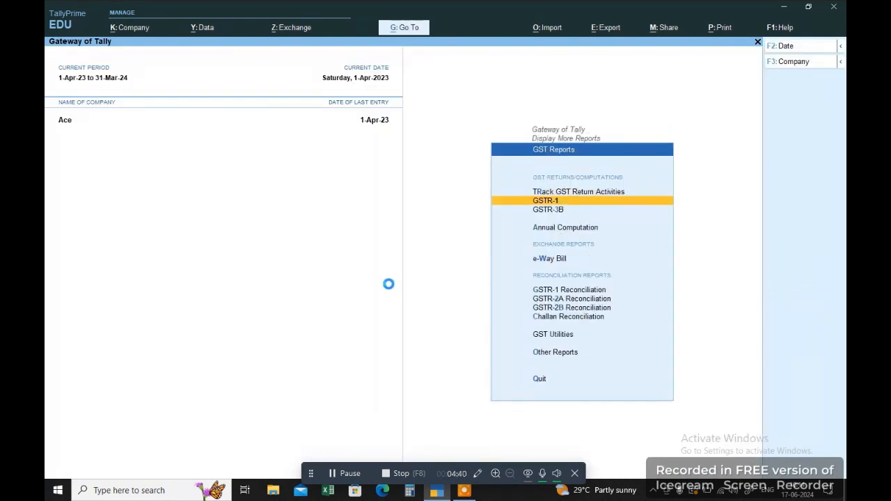
pyautogui.press('Return')
# Review the B2B Invoices summary, checking the Sumuk Ent and Hotel Mandovi entries.
pyautogui.press('Down')
pyautogui.press('Down')
pyautogui.press('Down')
pyautogui.press('Down')
pyautogui.press('Down')
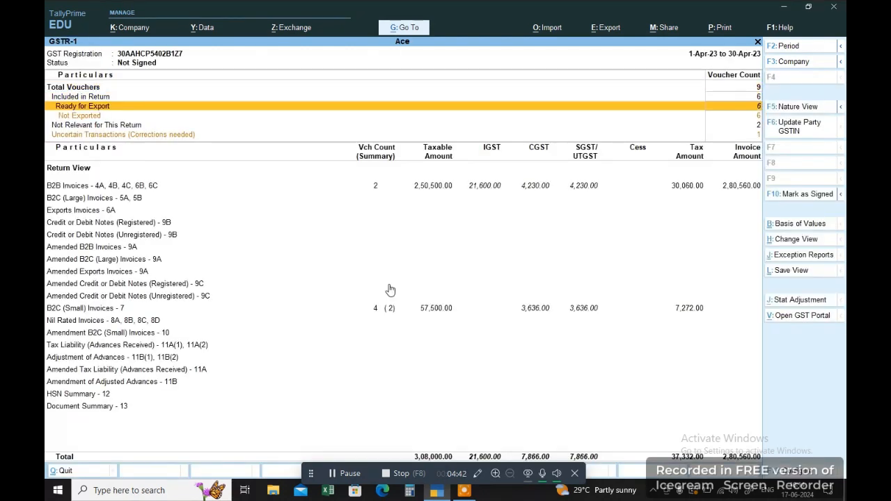
pyautogui.press('Up')
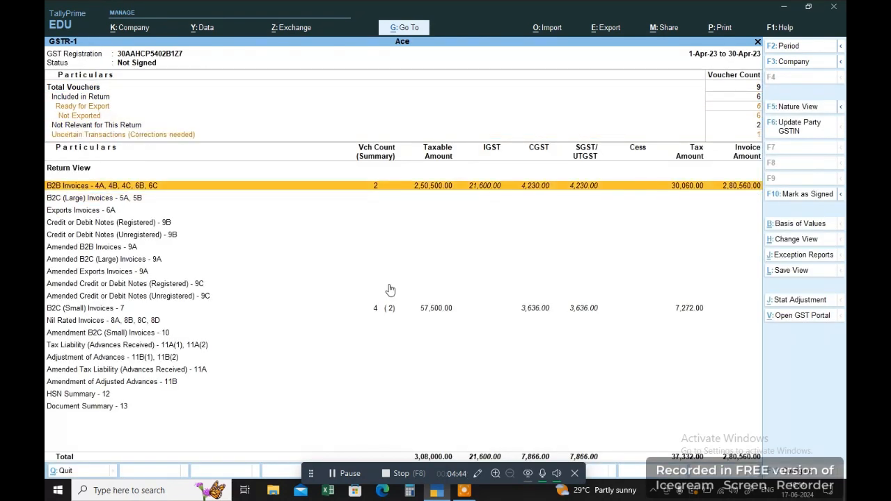
pyautogui.press('Down')
pyautogui.press('Up')
pyautogui.press('Return')
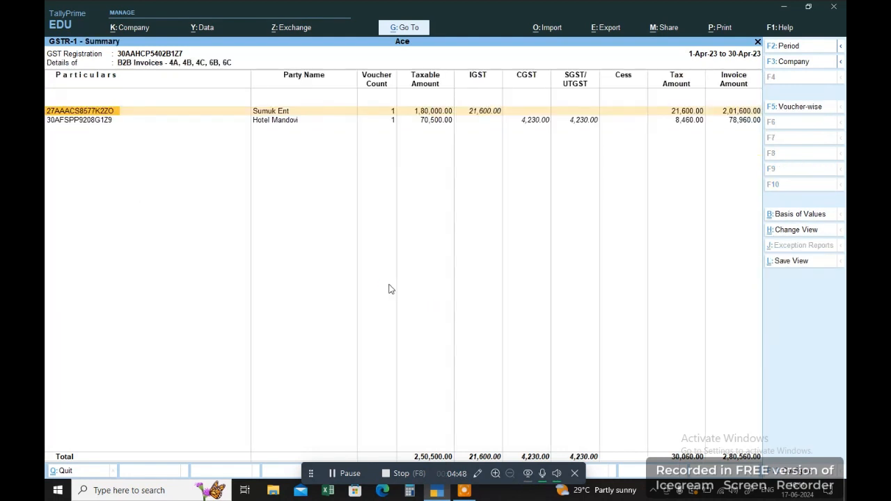
pyautogui.press('Down')
pyautogui.press('Up')
pyautogui.press('Escape')
# Review the B2C (Small) Invoices summary, including the Goa - 18% row.
pyautogui.press('Down')
pyautogui.press('Down')
pyautogui.press('Down')
pyautogui.press('Down')
pyautogui.press('Down')
pyautogui.press('Down')
pyautogui.press('Down')
pyautogui.press('Down')
pyautogui.press('Down')
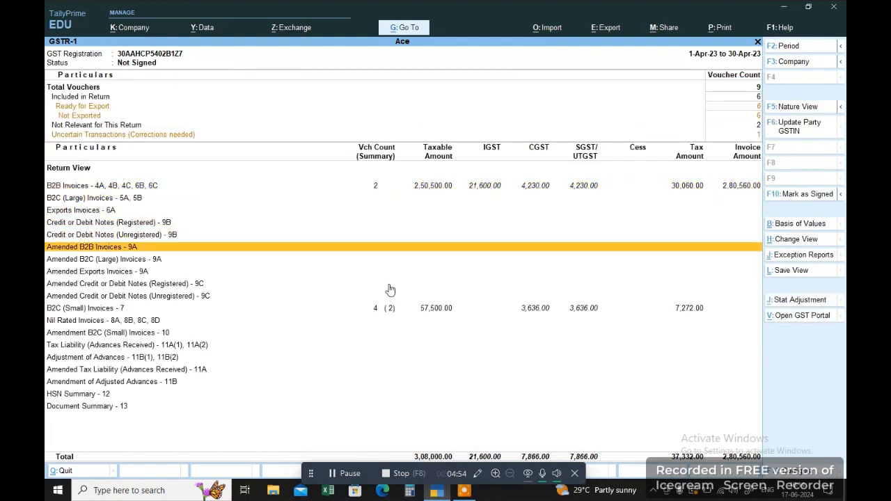
pyautogui.press('Down')
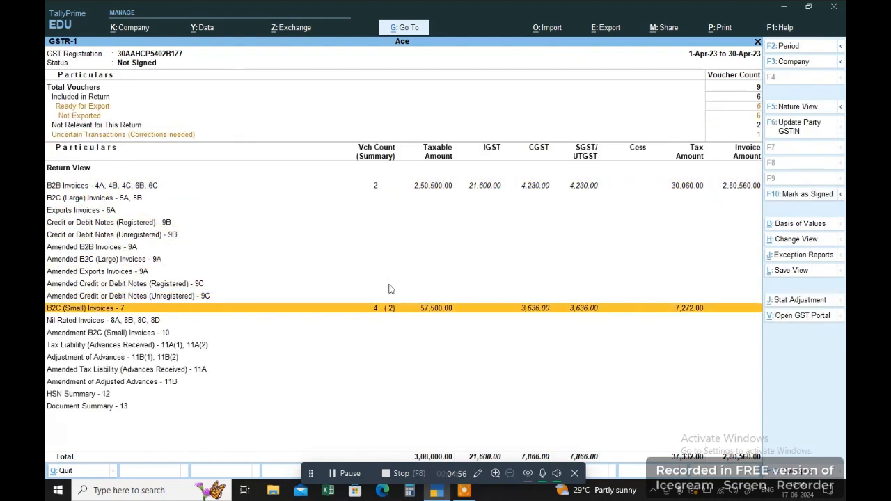
pyautogui.press('Return')
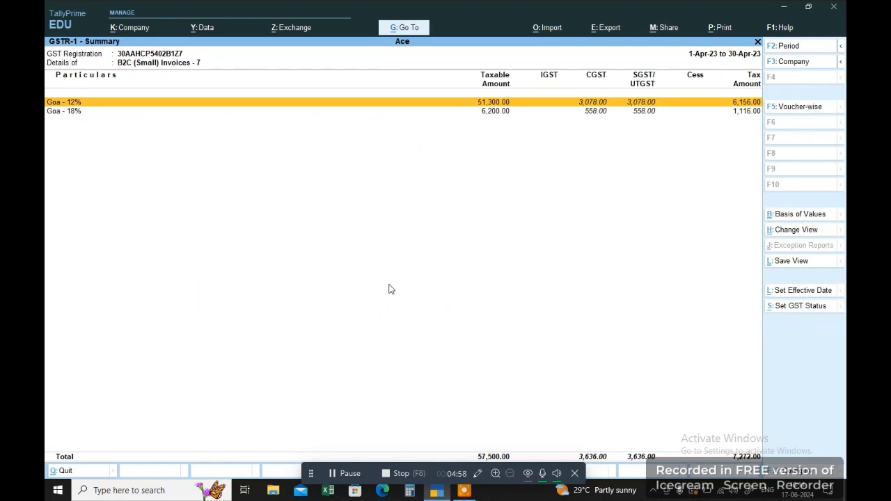
pyautogui.press('Down')
pyautogui.press('Escape')
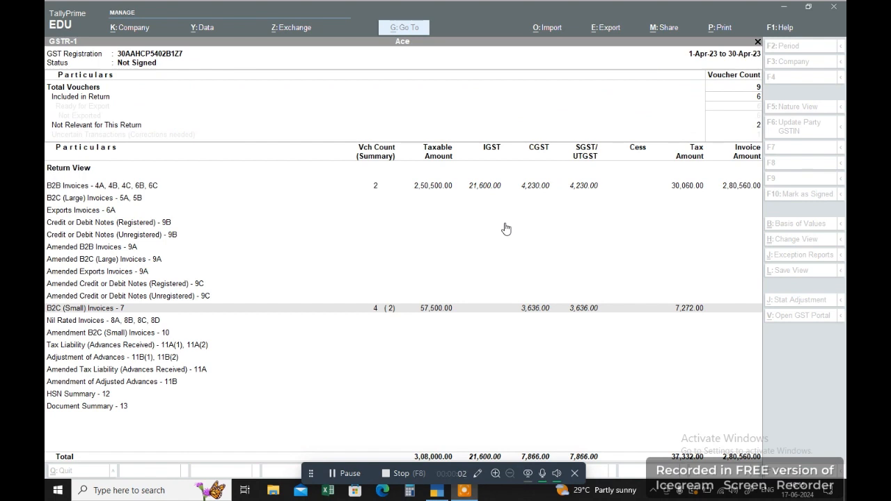
# Narrow the GSTR-1 period to 1-Apr-23 and move to the Uncertain Transactions line.
pyautogui.click(506, 228)
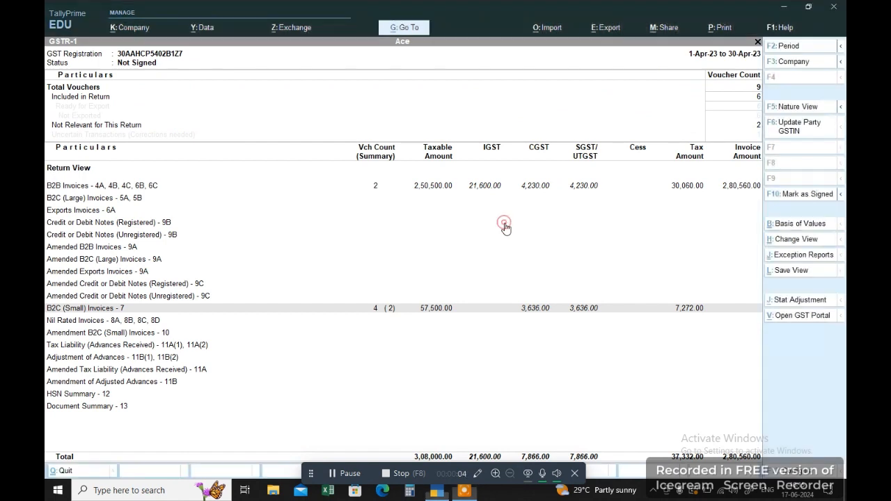
pyautogui.press('F2')
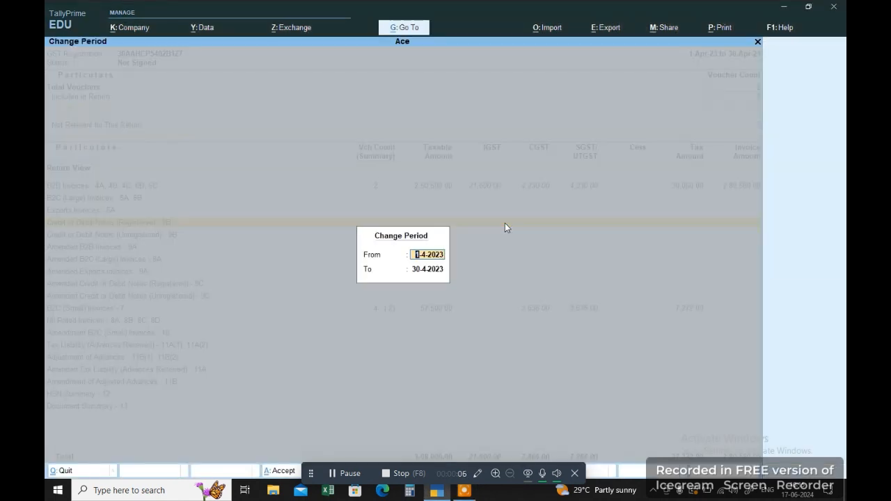
pyautogui.press('BackSpace')
pyautogui.press('Return')
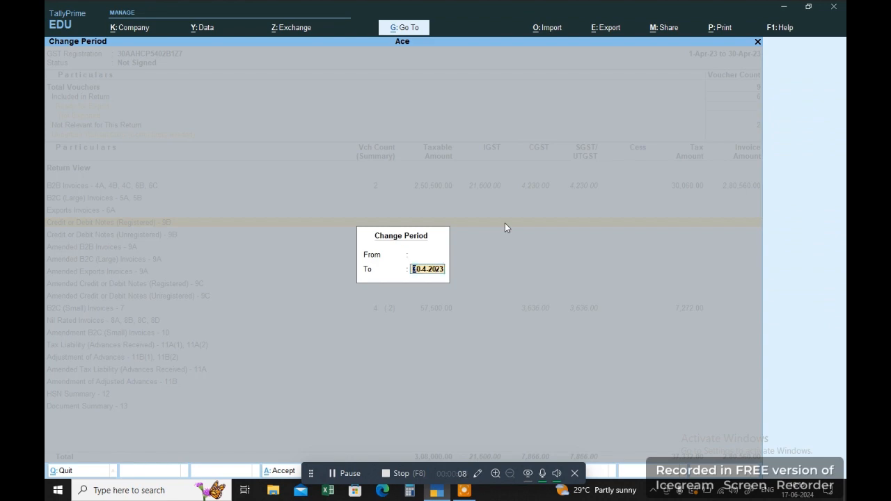
pyautogui.press('BackSpace')
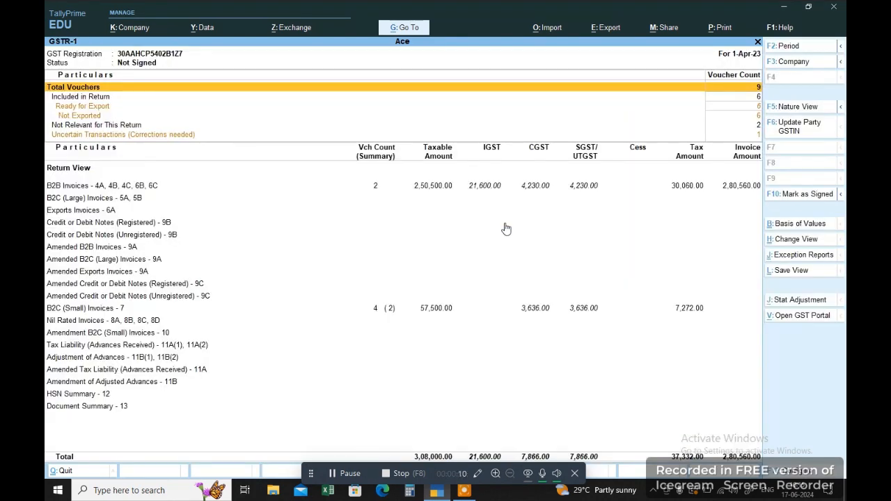
pyautogui.press('Down')
pyautogui.press('Down')
pyautogui.press('Down')
pyautogui.press('Down')
pyautogui.press('Down')
pyautogui.press('Down')
pyautogui.press('Up')
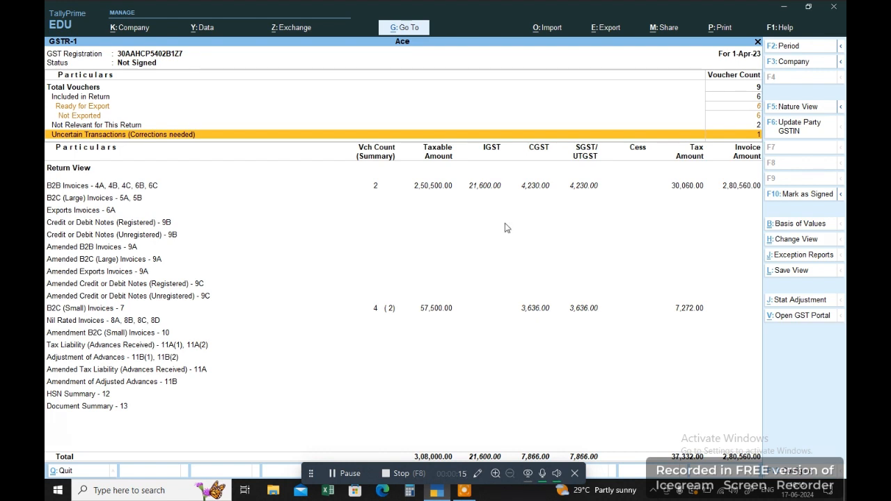
# Open sales voucher 7 from Uncertain Transactions and re-save its party ledger unchanged.
pyautogui.press('Return')
pyautogui.press('Return')
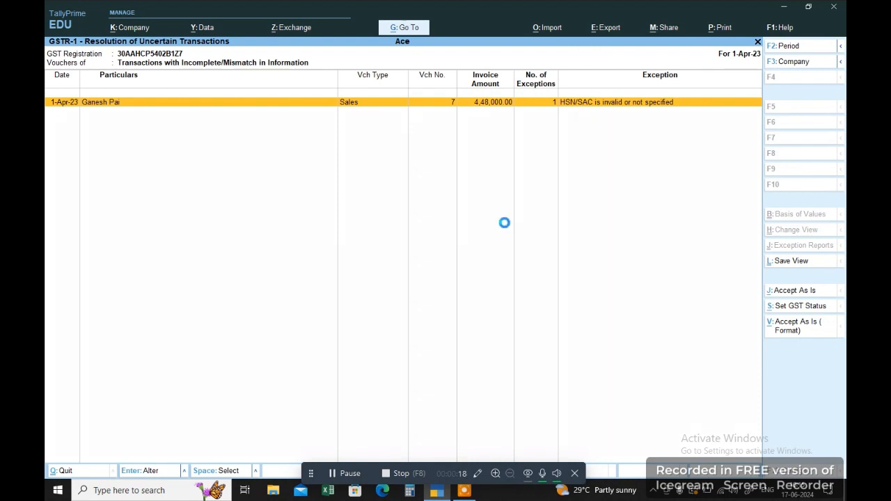
pyautogui.press('Return')
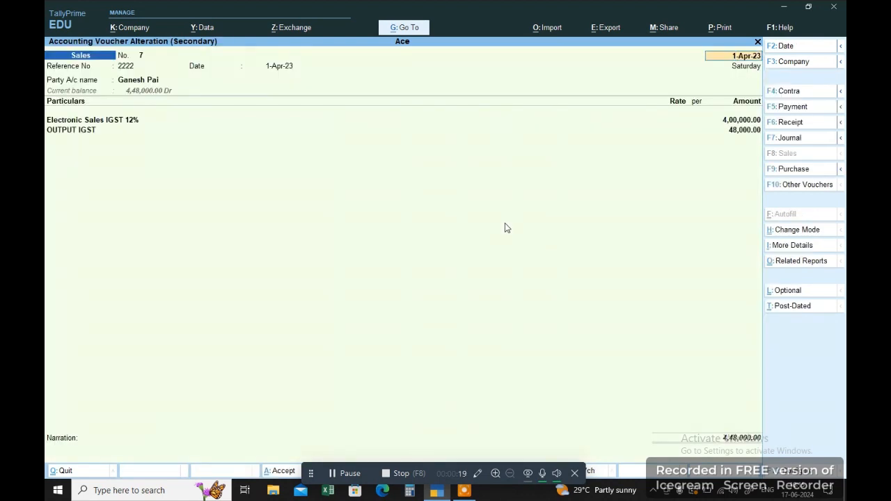
pyautogui.press('Return')
pyautogui.press('Return')
pyautogui.press('Return')
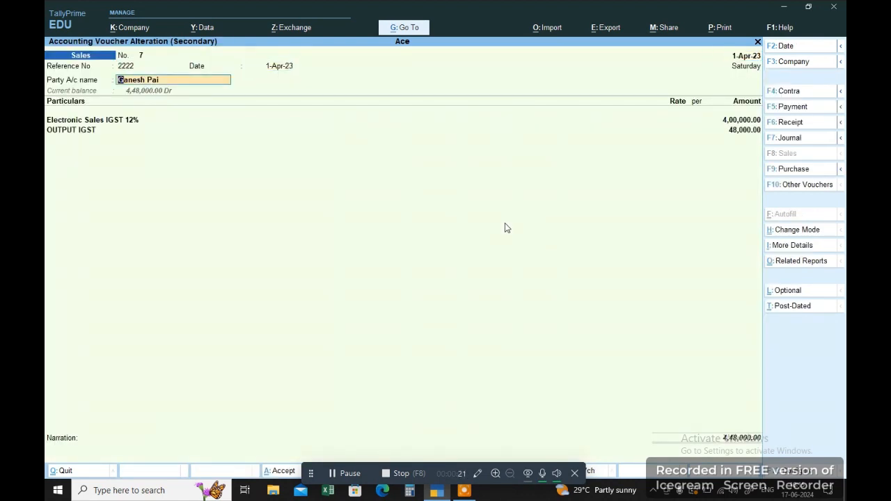
pyautogui.press('ctrl')
pyautogui.hotkey('ctrl', 'Return')
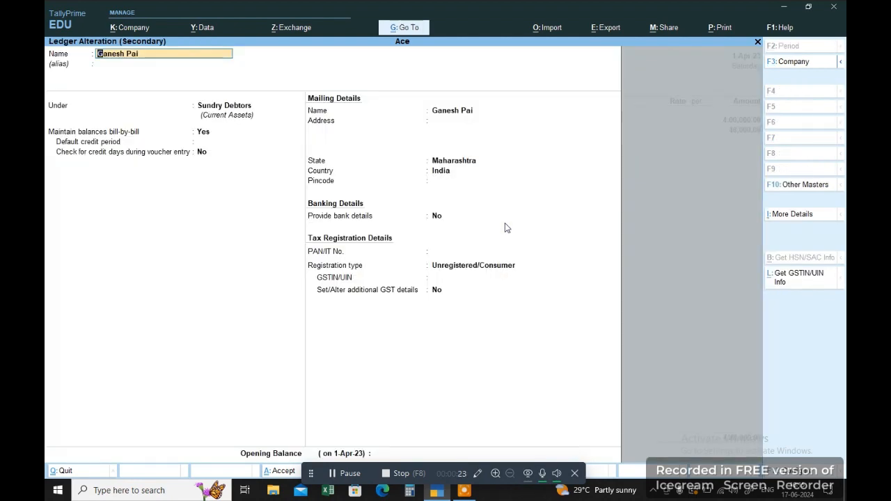
pyautogui.press('Return')
pyautogui.press('Return')
pyautogui.press('Return')
pyautogui.press('Return')
pyautogui.press('Return')
pyautogui.press('Return')
pyautogui.press('Return')
pyautogui.press('Return')
pyautogui.press('Return')
pyautogui.press('Return')
pyautogui.press('Return')
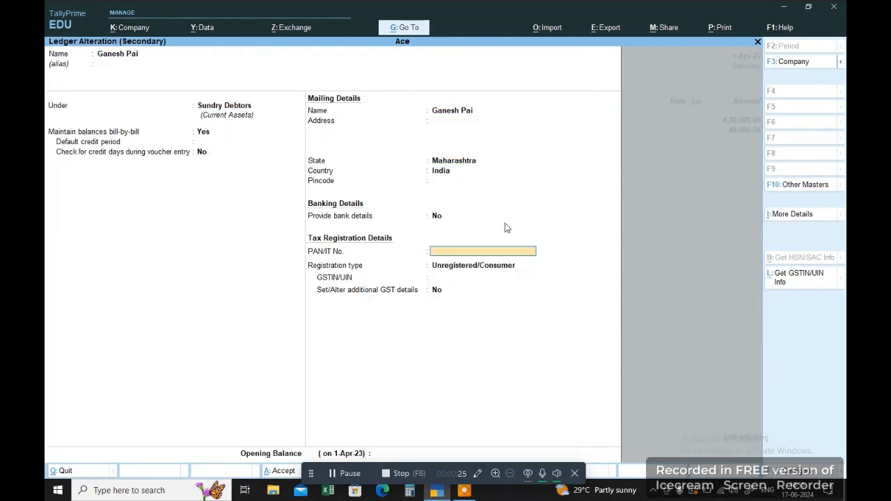
pyautogui.hotkey('ctrl', 'a')
pyautogui.press('Return')
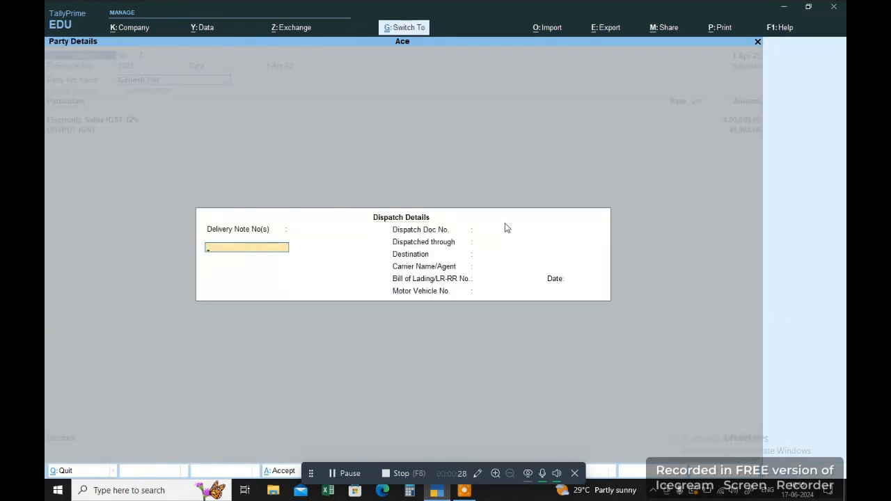
pyautogui.hotkey('ctrl', 'a')
pyautogui.hotkey('ctrl', 'a')
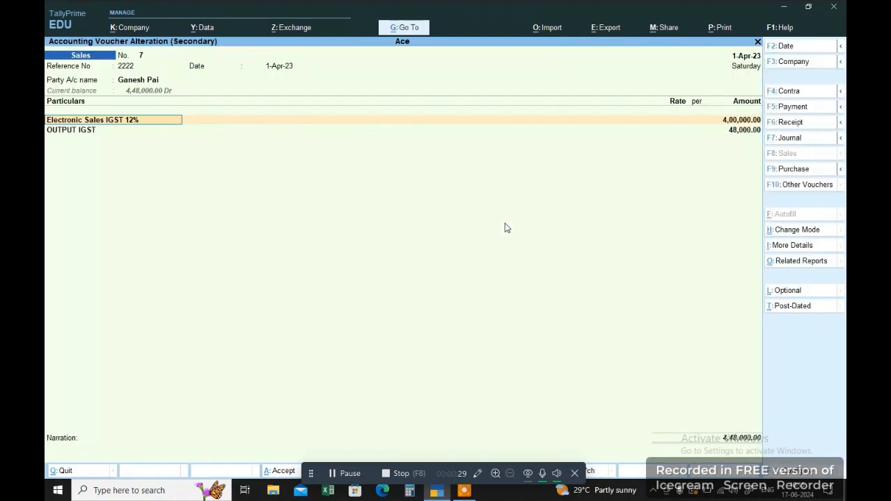
# Re-save the Electronic Sales IGST 12% ledger (Taxable, 12%, Services) and the OUTPUT IGST ledger unchanged.
pyautogui.hotkey('ctrl', 'Return')
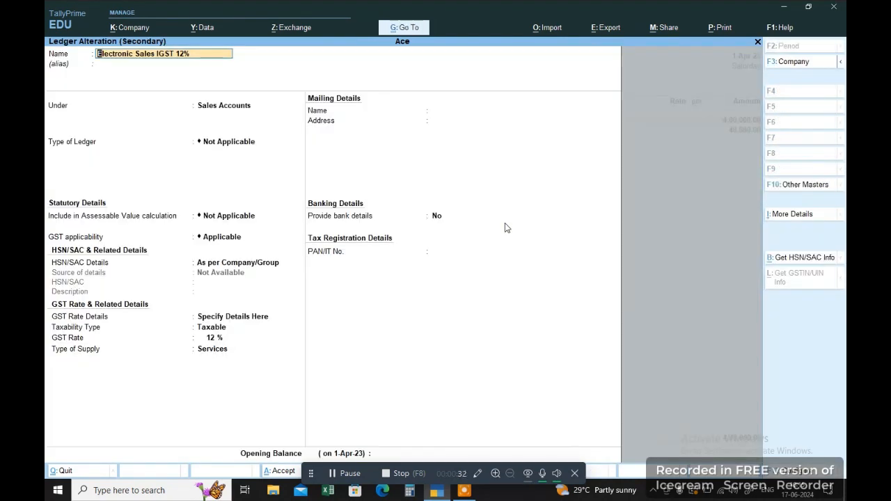
pyautogui.press('Return')
pyautogui.press('Return')
pyautogui.press('Return')
pyautogui.press('Return')
pyautogui.press('Return')
pyautogui.press('Return')
pyautogui.press('Return')
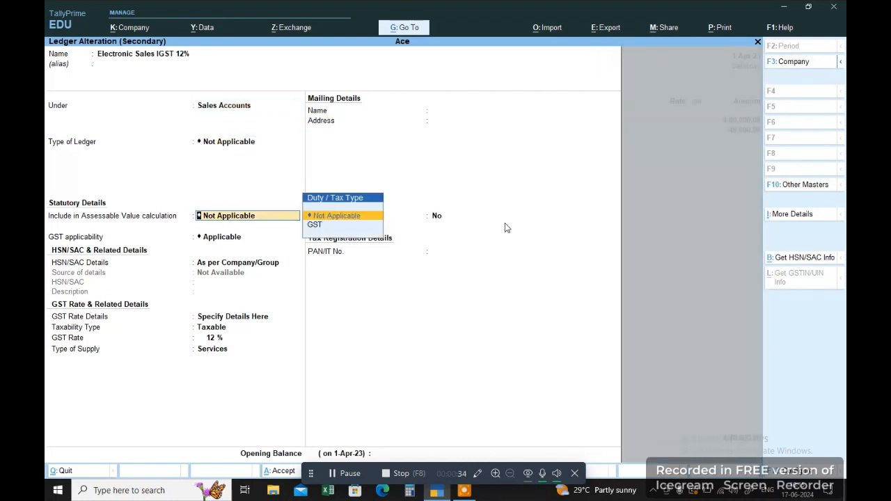
pyautogui.press('Return')
pyautogui.press('Return')
pyautogui.press('Return')
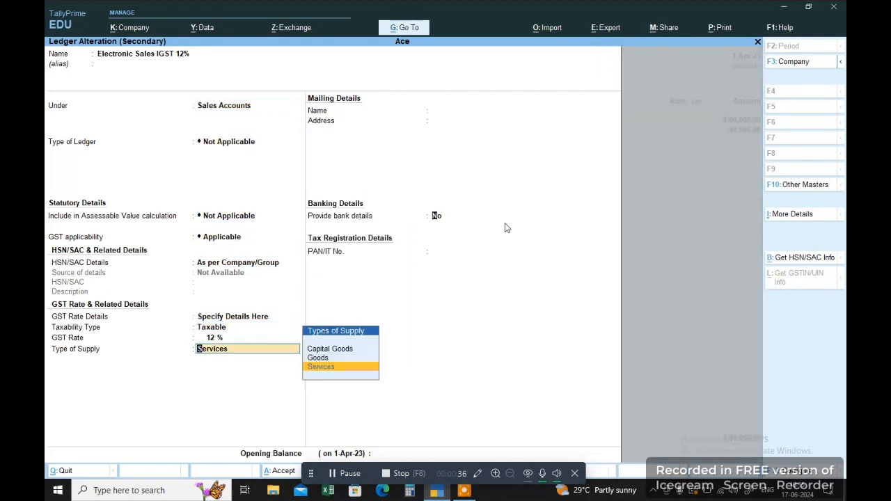
pyautogui.press('Return')
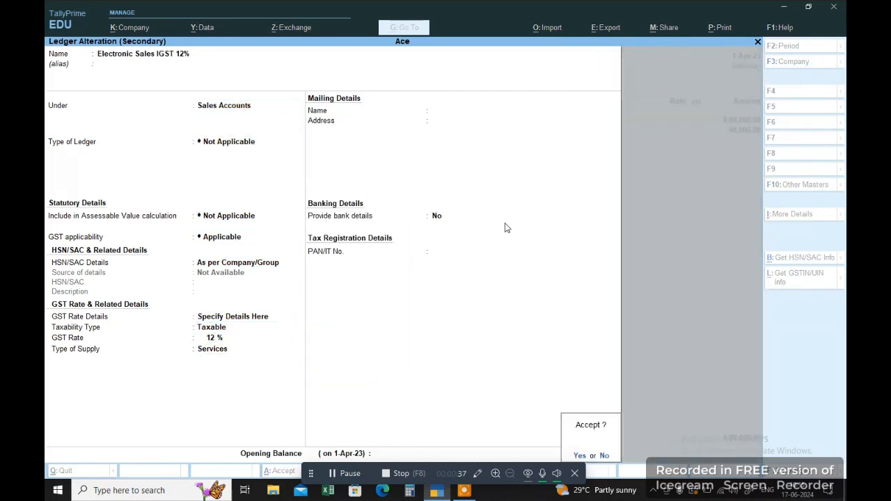
pyautogui.press('Return')
pyautogui.press('Return')
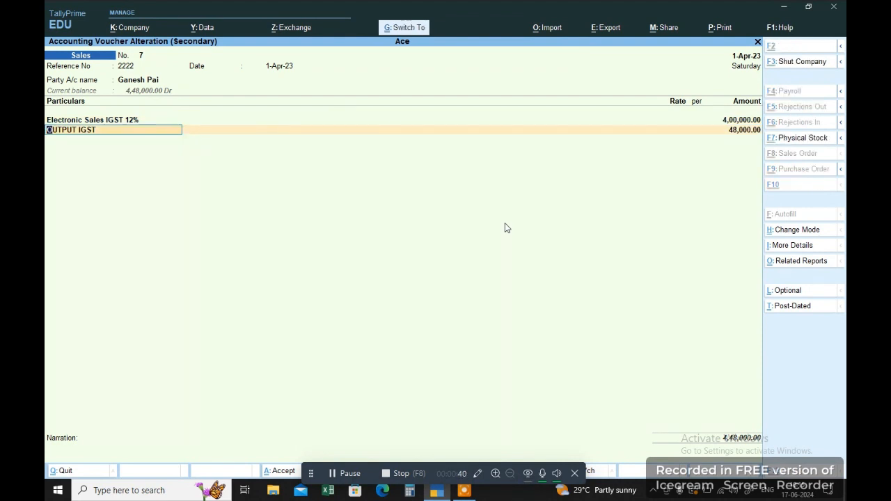
pyautogui.hotkey('ctrl', 'Return')
pyautogui.press('Return')
pyautogui.press('Return')
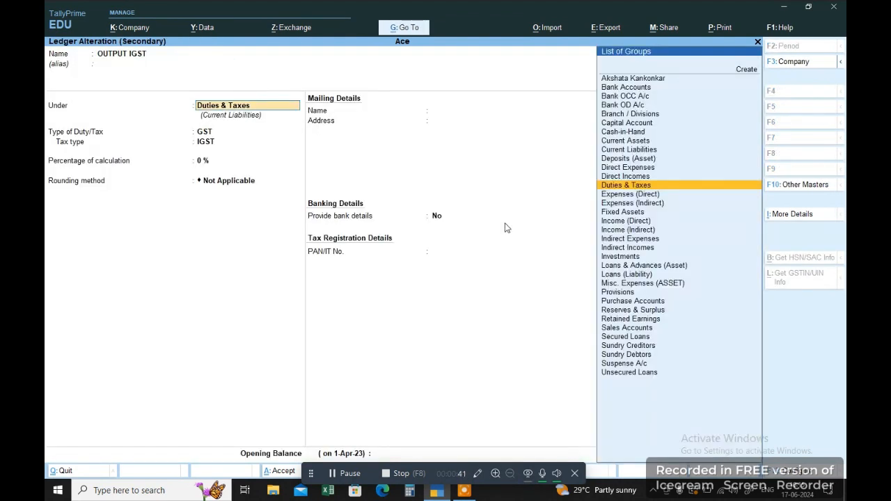
pyautogui.press('Return')
pyautogui.press('Return')
pyautogui.hotkey('ctrl', 'a')
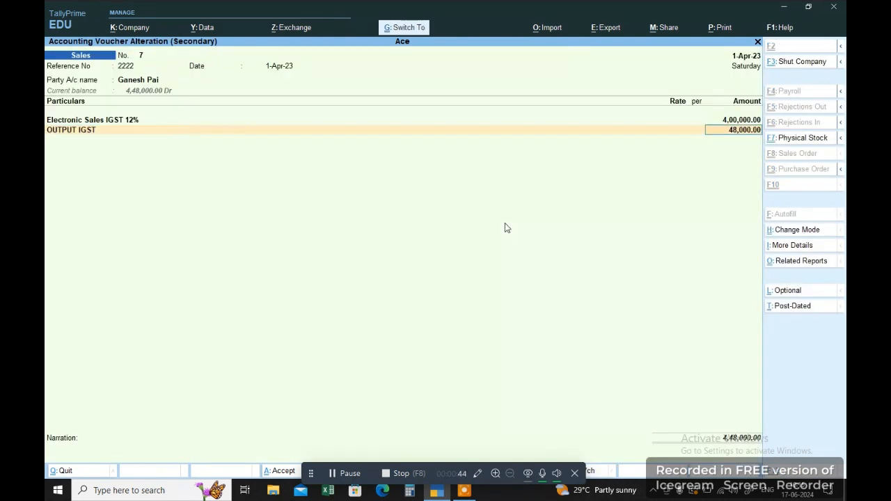
# Accept voucher 7, then accept its HSN/SAC exception as is and confirm Yes.
pyautogui.hotkey('ctrl', 'a')
pyautogui.click(800, 325)
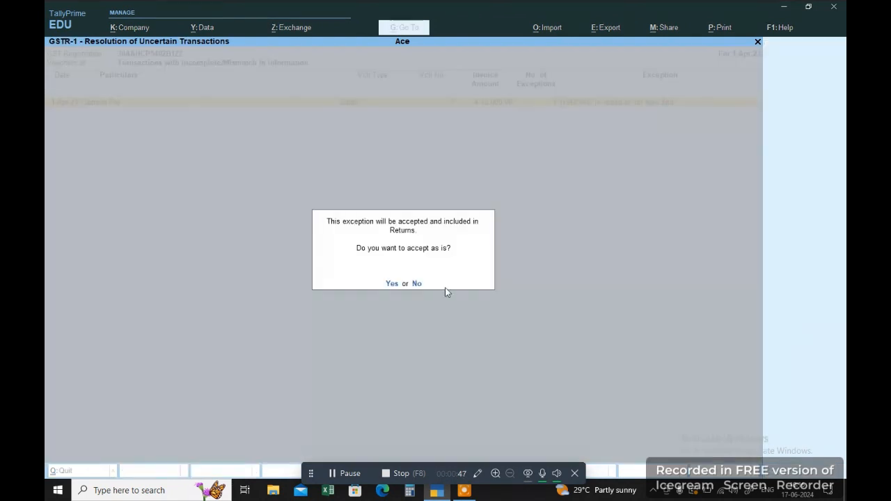
pyautogui.click(393, 284)
pyautogui.click(393, 284)
pyautogui.click(393, 283)
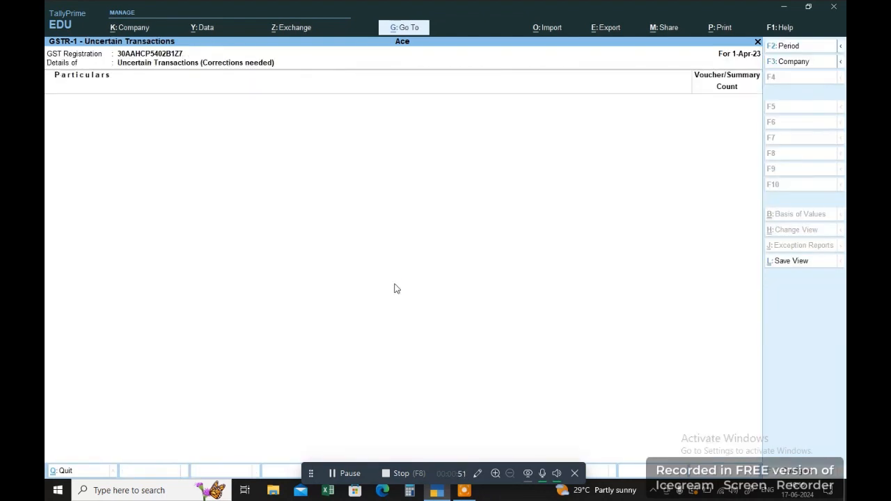
# Review the B2C (Large), Exports Invoices - 6A and B2C (Small) rows of GSTR-1, then close it.
pyautogui.click(395, 287)
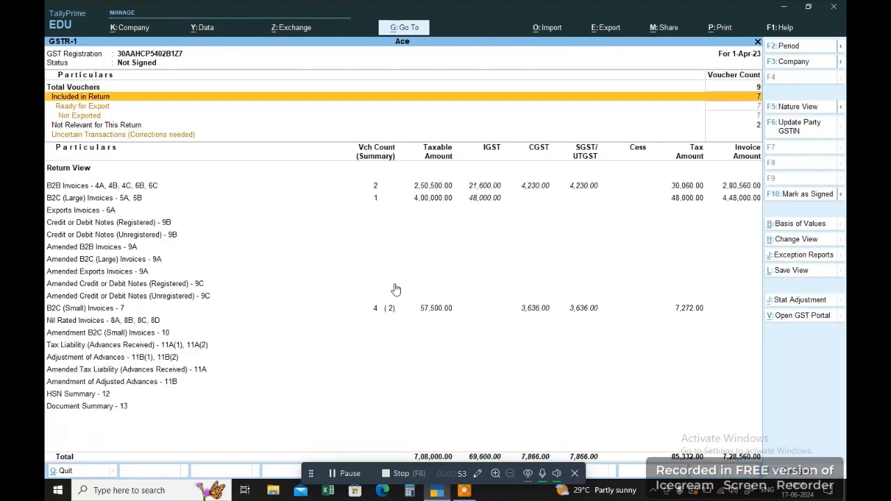
pyautogui.press('Down')
pyautogui.press('Down')
pyautogui.press('Down')
pyautogui.press('Down')
pyautogui.press('Down')
pyautogui.press('Down')
pyautogui.press('Down')
pyautogui.press('Up')
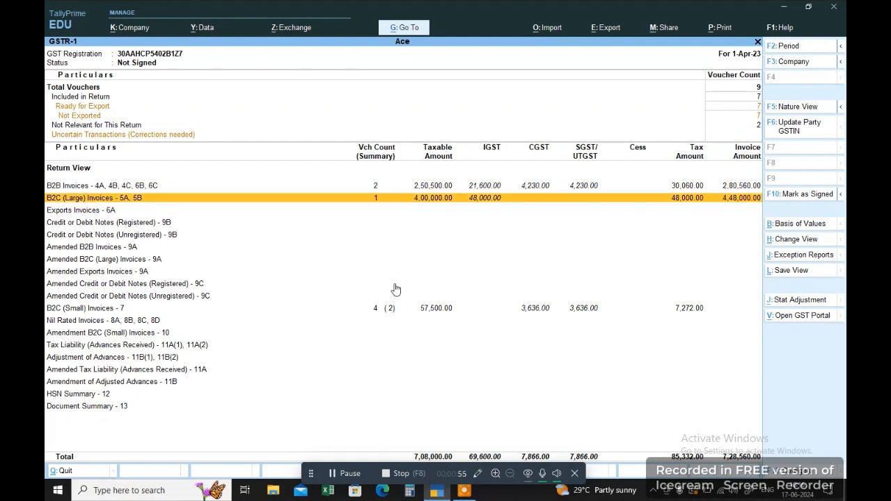
pyautogui.press('Down')
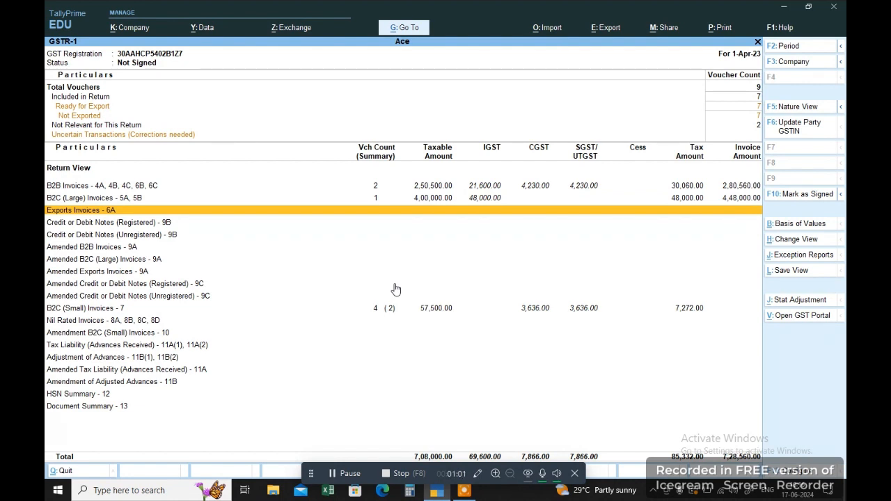
pyautogui.press('Up')
pyautogui.press('Down')
pyautogui.press('Down')
pyautogui.press('Down')
pyautogui.press('Down')
pyautogui.press('Down')
pyautogui.press('Up')
pyautogui.press('Up')
pyautogui.press('Up')
pyautogui.press('Up')
pyautogui.press('Up')
pyautogui.press('Down')
pyautogui.press('Down')
pyautogui.press('Up')
pyautogui.press('Up')
pyautogui.press('Up')
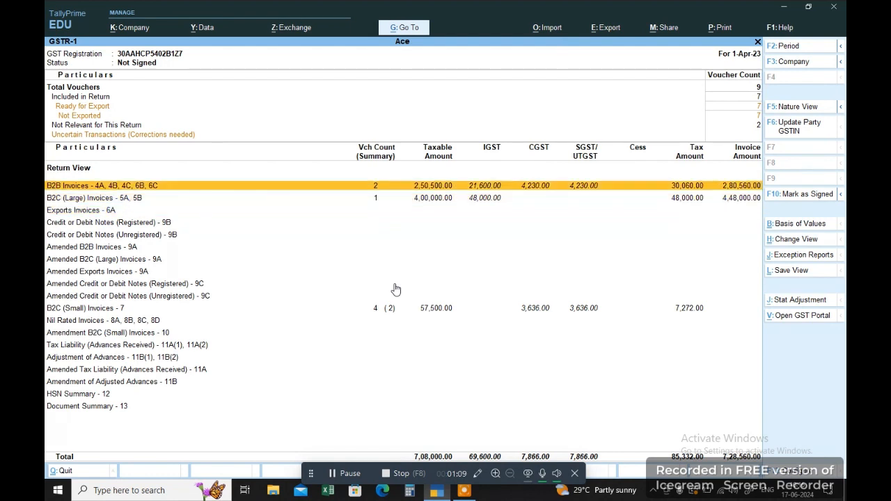
pyautogui.press('Down')
pyautogui.press('Down')
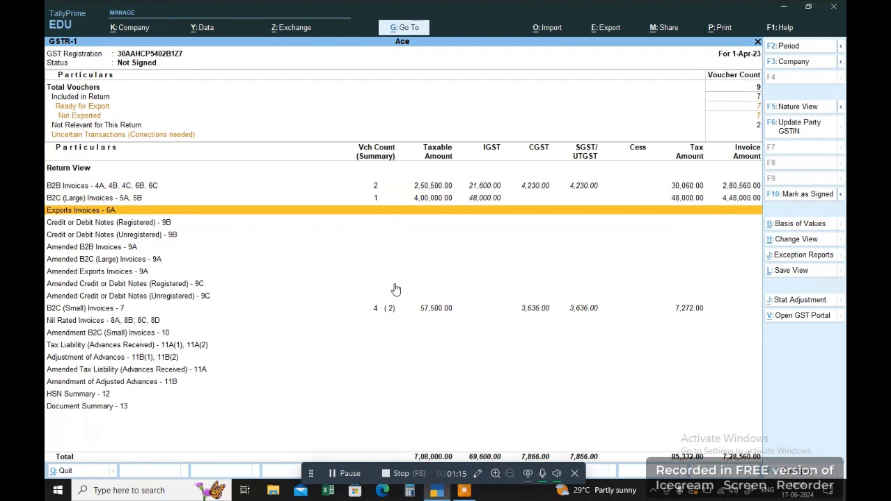
pyautogui.press('Up')
pyautogui.press('Up')
pyautogui.press('Down')
pyautogui.press('Down')
pyautogui.press('Down')
pyautogui.press('Down')
pyautogui.press('Down')
pyautogui.press('Down')
pyautogui.press('Down')
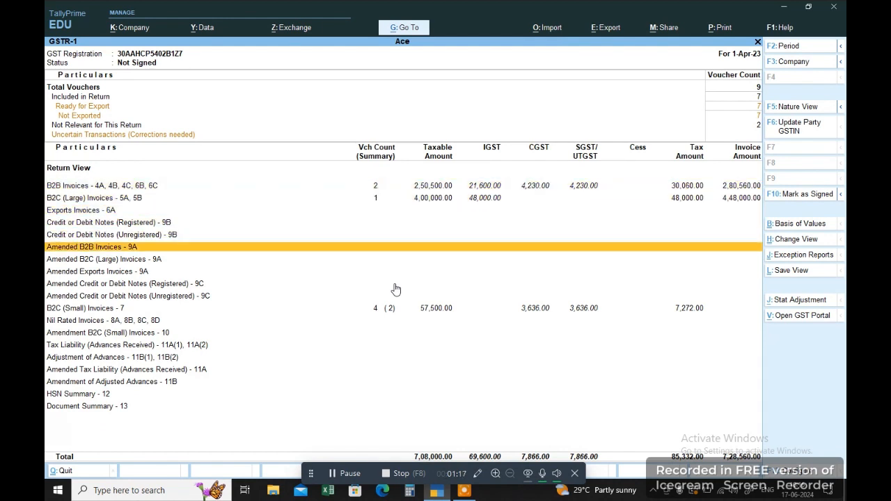
pyautogui.press('Down')
pyautogui.press('Down')
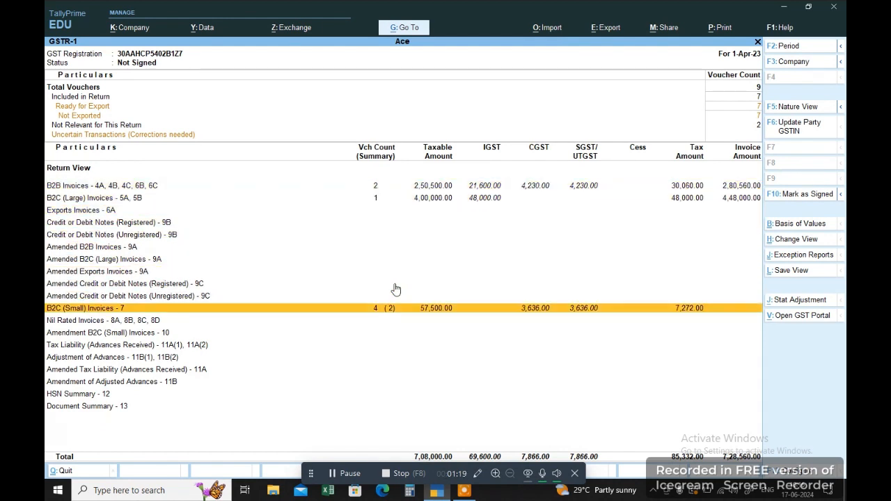
pyautogui.press('Up')
pyautogui.press('Up')
pyautogui.press('Up')
pyautogui.press('Up')
pyautogui.press('Up')
pyautogui.press('Up')
pyautogui.press('Up')
pyautogui.press('Up')
pyautogui.press('Up')
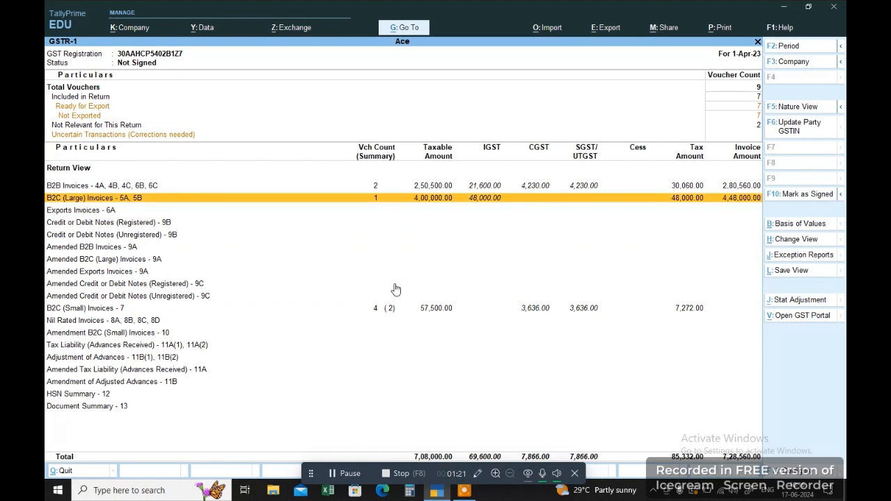
pyautogui.press('Down')
pyautogui.press('Escape')
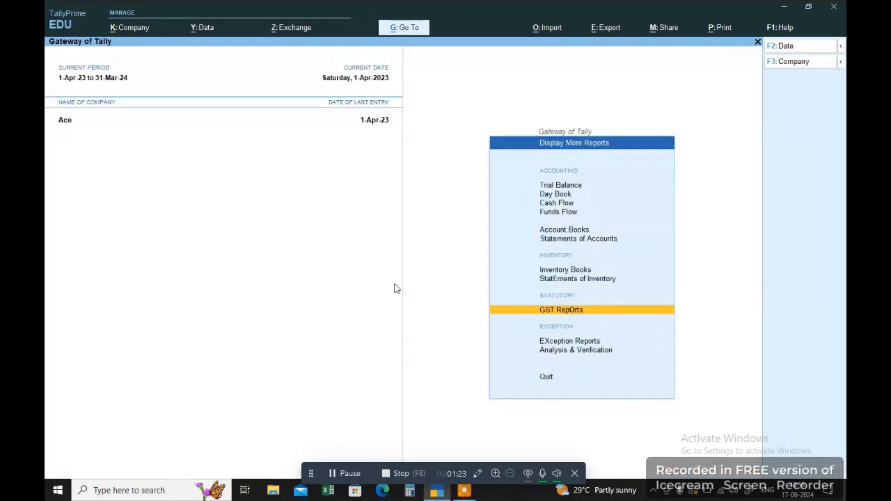
# Start a new sales voucher with reference number 3344.
pyautogui.press('Escape')
pyautogui.press('Up')
pyautogui.press('Up')
pyautogui.press('Up')
pyautogui.press('Up')
pyautogui.press('Up')
pyautogui.press('Up')
pyautogui.press('Up')
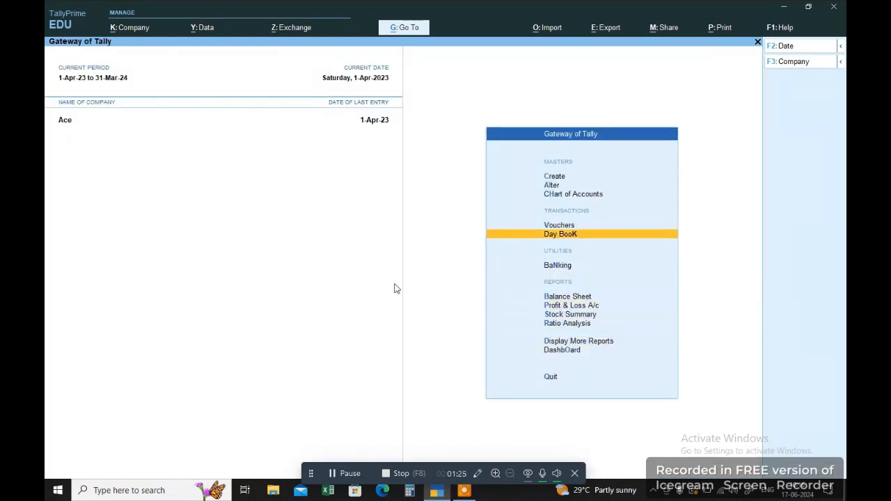
pyautogui.press('Return')
pyautogui.press('Return')
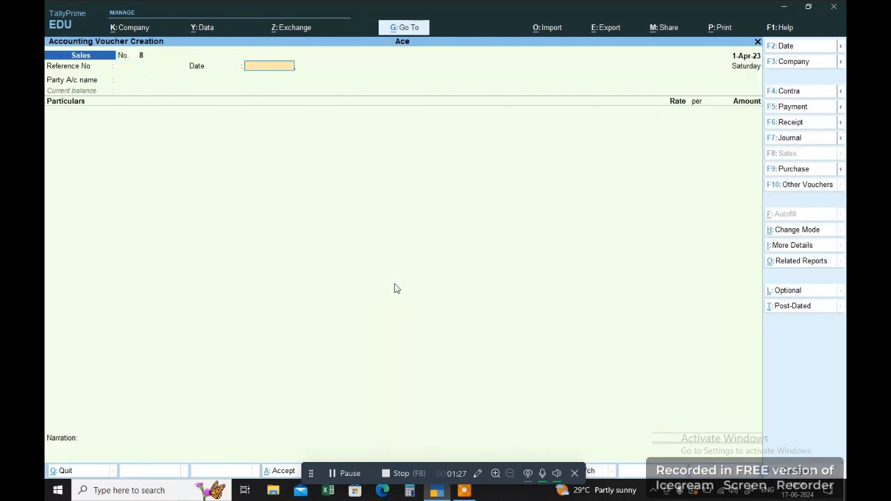
pyautogui.press('BackSpace')
pyautogui.write('3344')
pyautogui.press('Return')
pyautogui.press('Return')
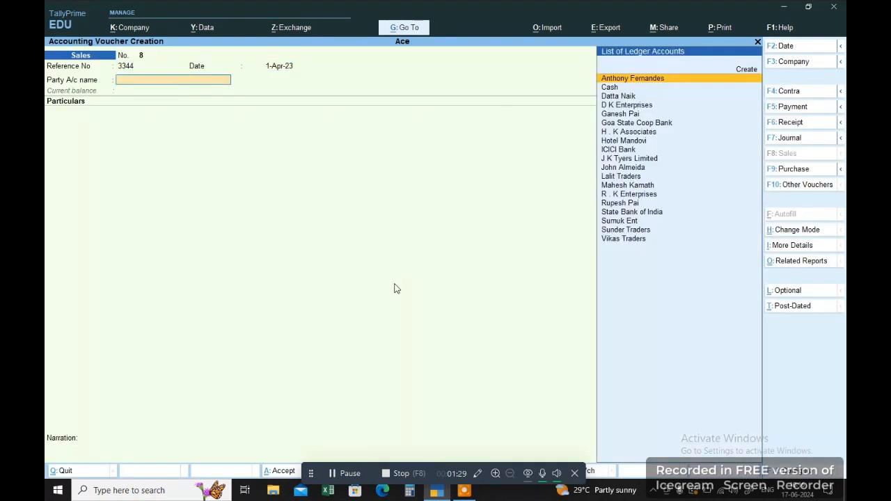
# Create a party ledger named Jj Traders under Sundry Debtors.
pyautogui.hotkey('alt', 'c')
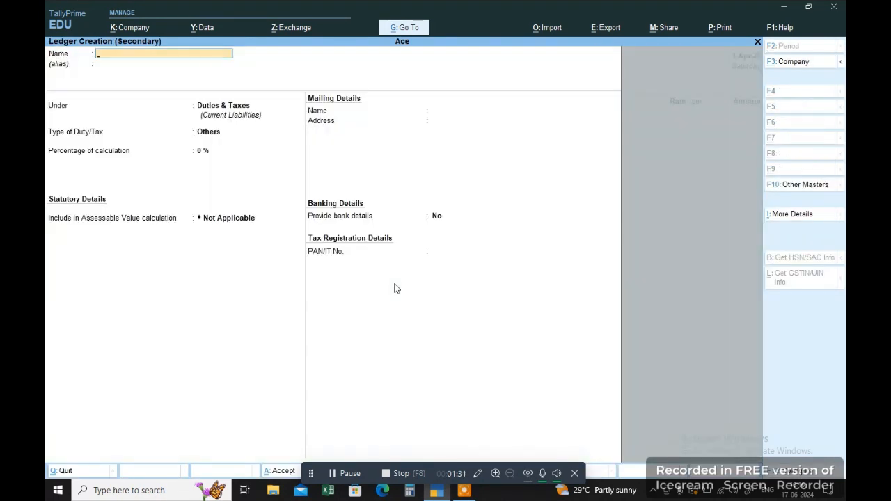
pyautogui.write('Jj Traders')
pyautogui.press('Return')
pyautogui.write('S')
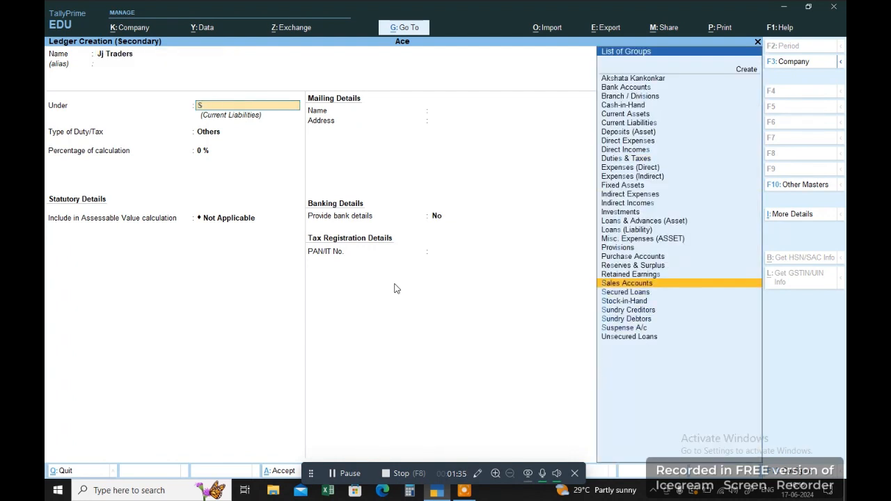
pyautogui.press('Down')
pyautogui.press('Down')
pyautogui.press('Down')
pyautogui.press('Down')
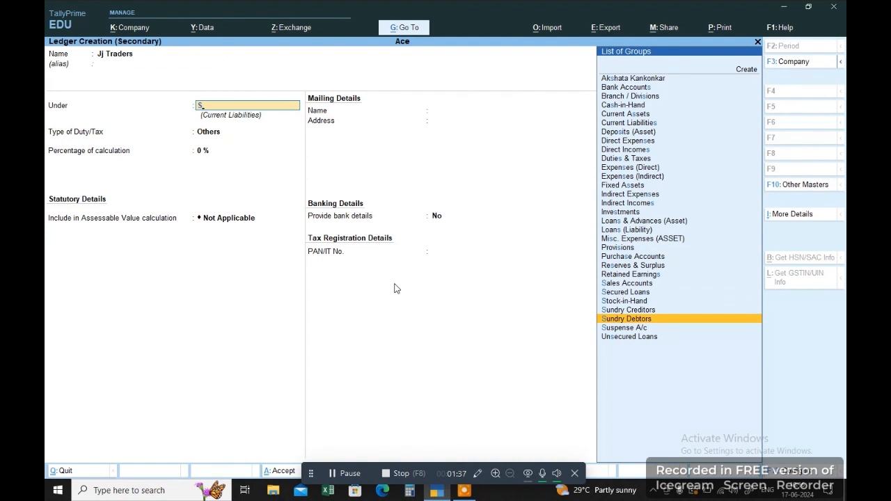
pyautogui.press('Return')
pyautogui.press('Return')
pyautogui.press('Return')
pyautogui.press('Return')
pyautogui.press('Return')
pyautogui.press('Return')
pyautogui.press('Return')
pyautogui.press('Return')
# Set the ledger's country to Bhutan and district to Dagana, save it, and skip the dispatch details.
pyautogui.press('BackSpace')
pyautogui.press('BackSpace')
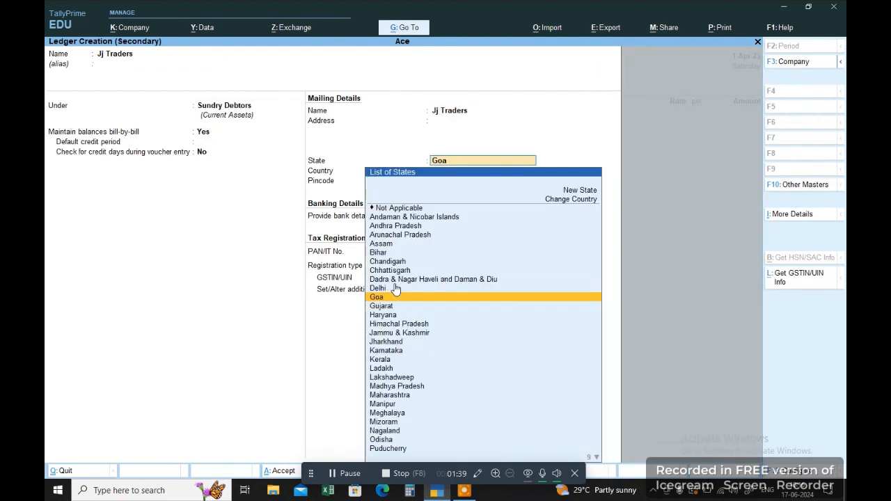
pyautogui.press('BackSpace')
pyautogui.press('Return')
pyautogui.press('Return')
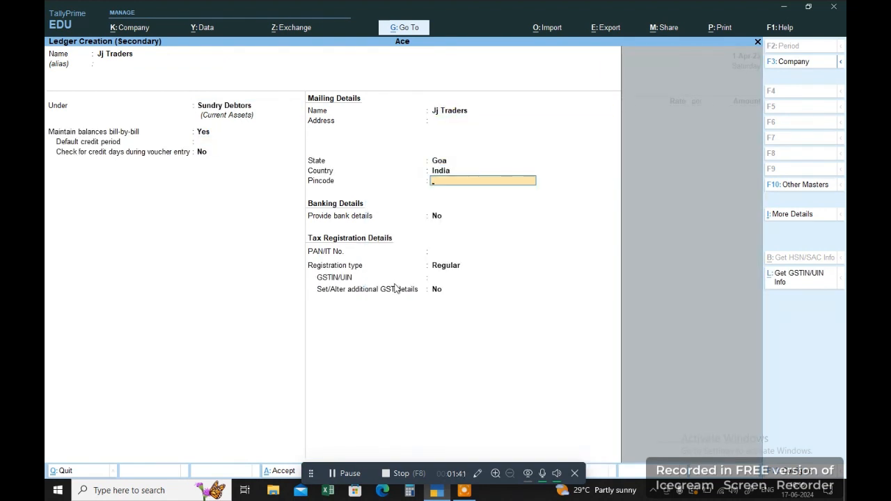
pyautogui.press('BackSpace')
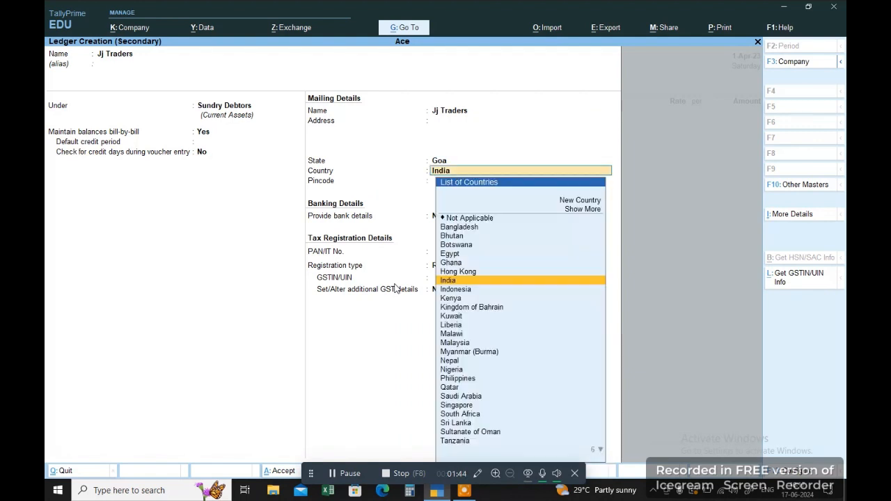
pyautogui.press('Up')
pyautogui.press('Up')
pyautogui.press('Up')
pyautogui.press('Up')
pyautogui.press('Up')
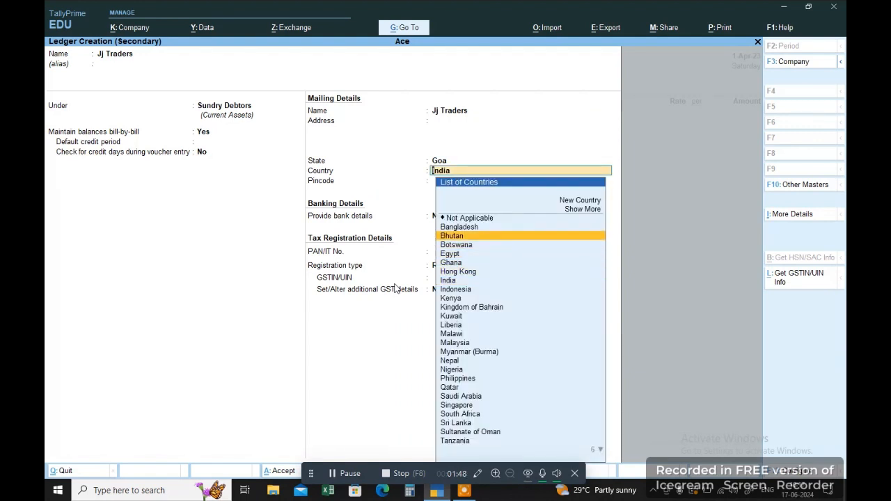
pyautogui.press('Return')
pyautogui.press('BackSpace')
pyautogui.press('BackSpace')
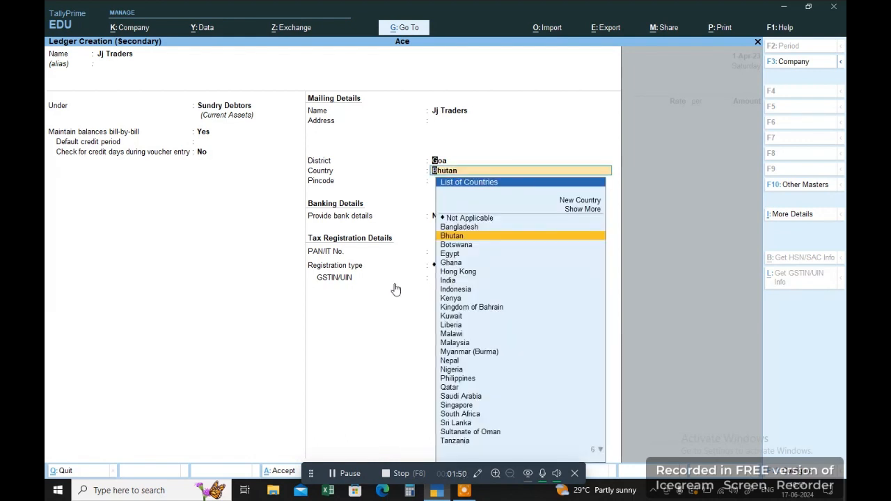
pyautogui.press('Down')
pyautogui.press('Down')
pyautogui.press('Up')
pyautogui.press('Up')
pyautogui.press('Up')
pyautogui.press('Up')
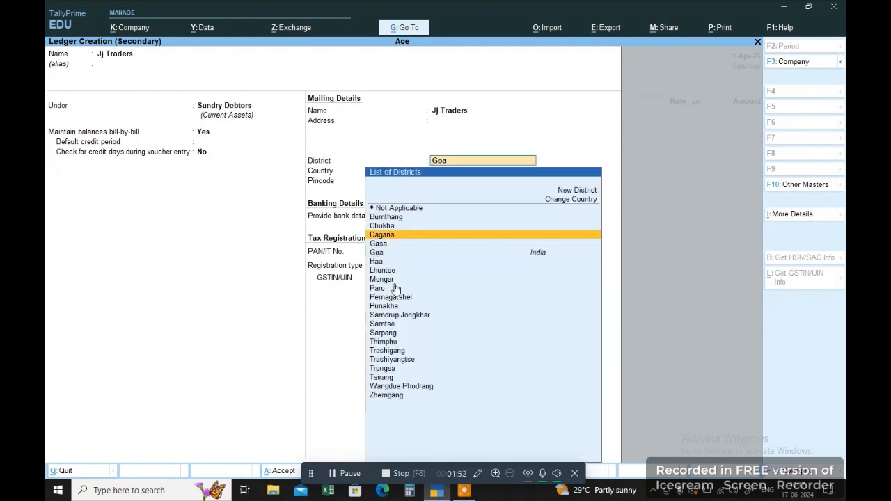
pyautogui.press('Return')
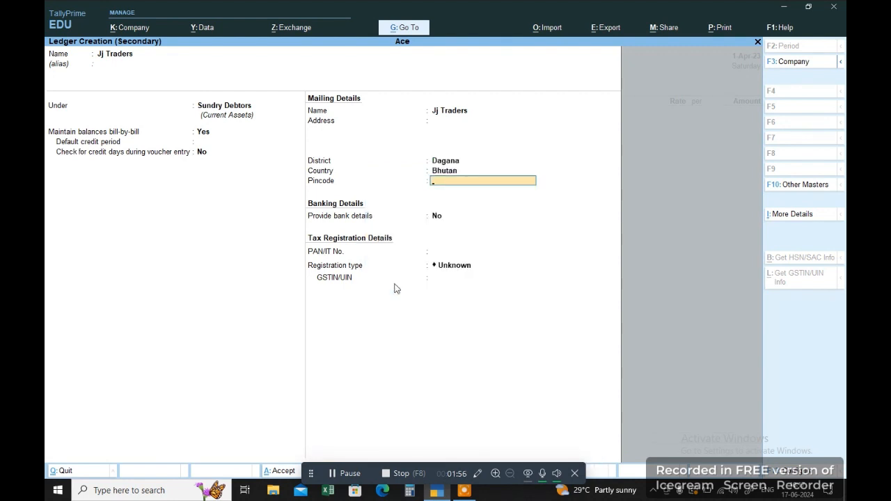
pyautogui.press('Return')
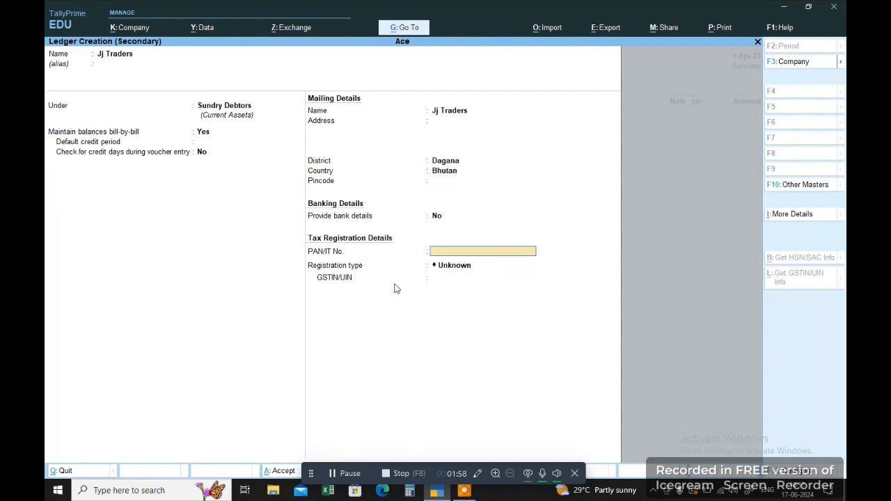
pyautogui.press('Return')
pyautogui.press('Return')
pyautogui.press('Return')
pyautogui.press('Return')
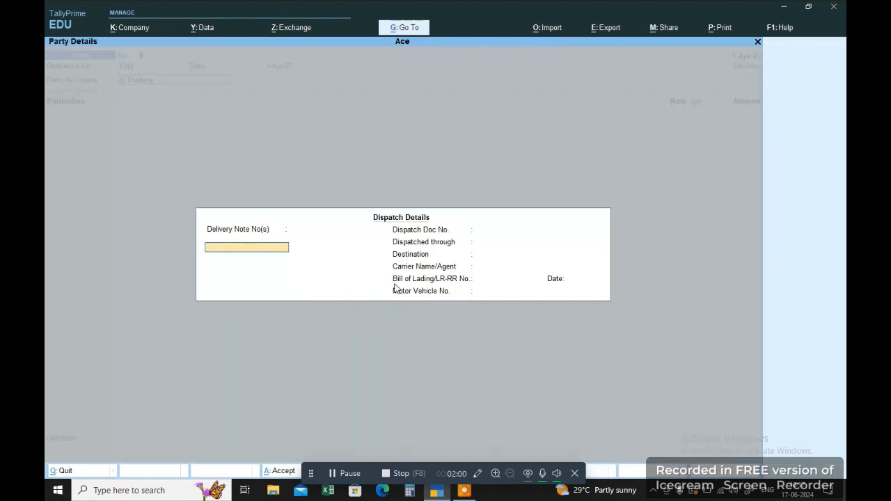
pyautogui.press('Return')
pyautogui.press('Return')
pyautogui.press('Return')
pyautogui.press('Return')
pyautogui.press('Return')
pyautogui.press('Return')
pyautogui.press('Return')
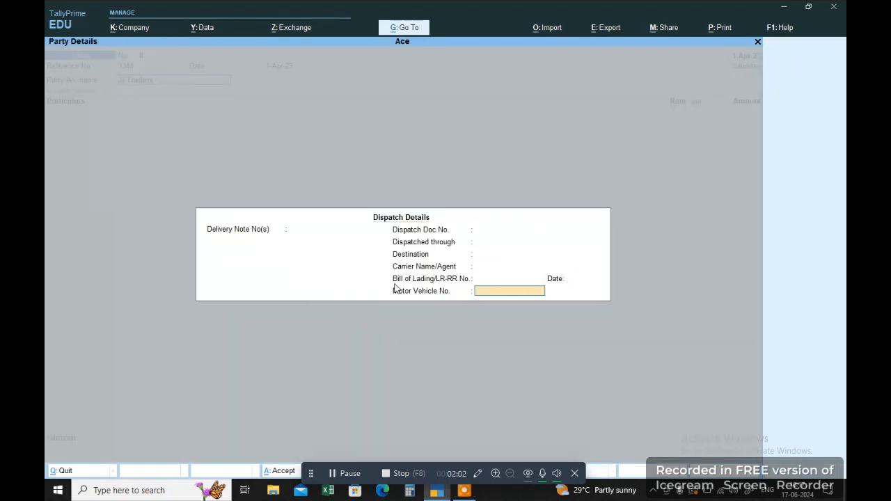
pyautogui.press('Return')
pyautogui.press('Return')
pyautogui.press('Return')
pyautogui.press('Return')
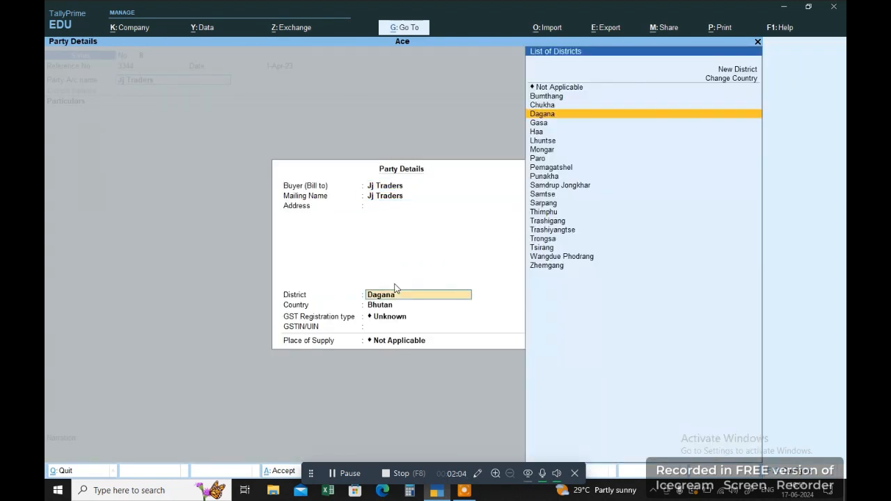
pyautogui.press('Return')
pyautogui.press('Return')
pyautogui.press('Return')
pyautogui.press('Return')
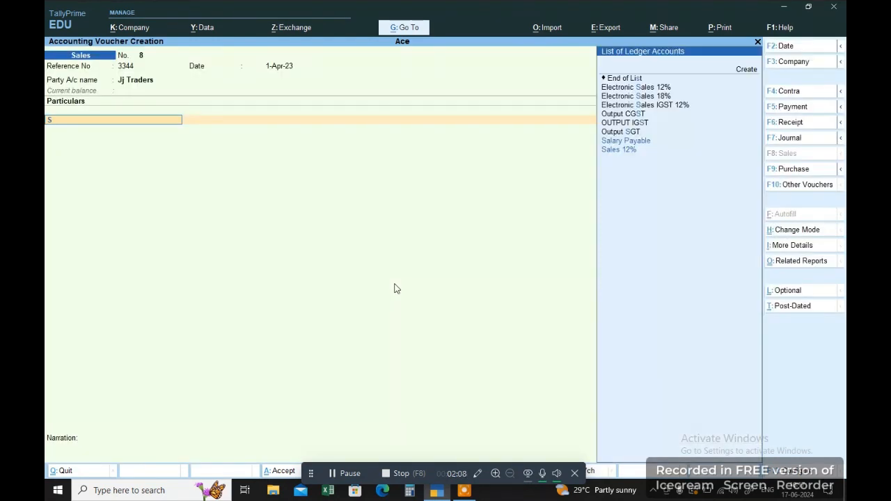
# Create a ledger named Sales Export 12% under Sales Accounts.
pyautogui.write('Sa')
pyautogui.press('Up')
pyautogui.press('Up')
pyautogui.hotkey('alt', 'c')
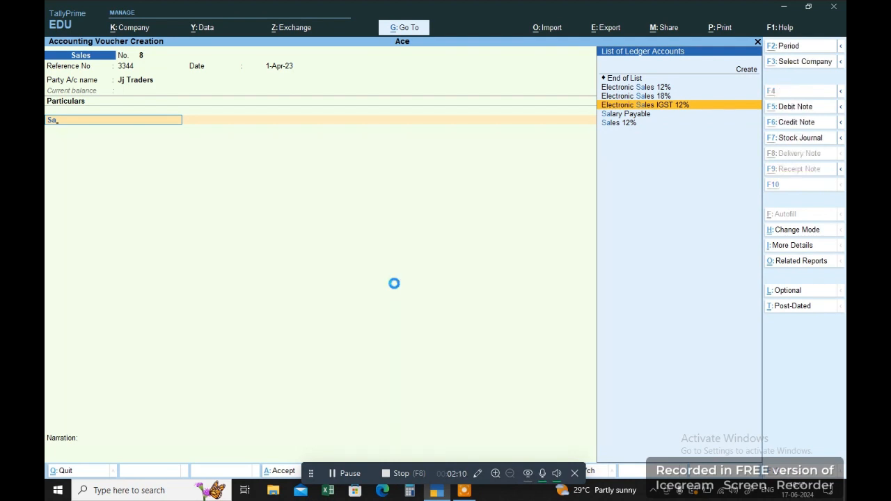
pyautogui.write('les')
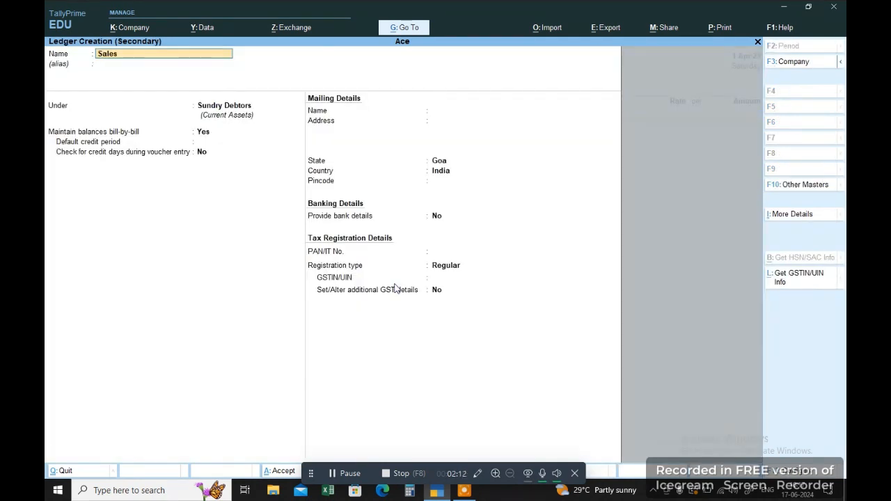
pyautogui.write(' Export 12%')
pyautogui.press('Return')
pyautogui.write('Sa')
pyautogui.press('Return')
pyautogui.press('Return')
pyautogui.press('Return')
pyautogui.press('Return')
pyautogui.press('Return')
pyautogui.press('Return')
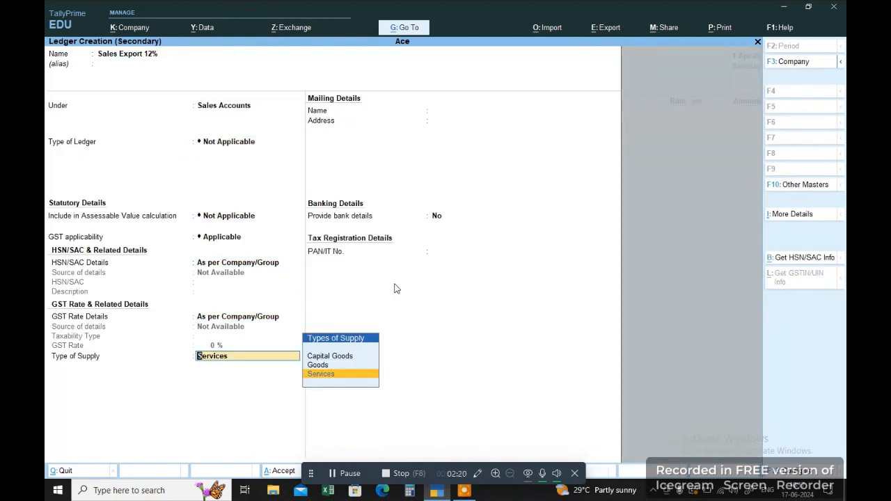
# Specify its GST rate details here as Taxable, 12%, Services, and save the ledger.
pyautogui.write('s')
pyautogui.press('BackSpace')
pyautogui.press('BackSpace')
pyautogui.press('BackSpace')
pyautogui.press('BackSpace')
pyautogui.press('BackSpace')
pyautogui.press('BackSpace')
pyautogui.press('BackSpace')
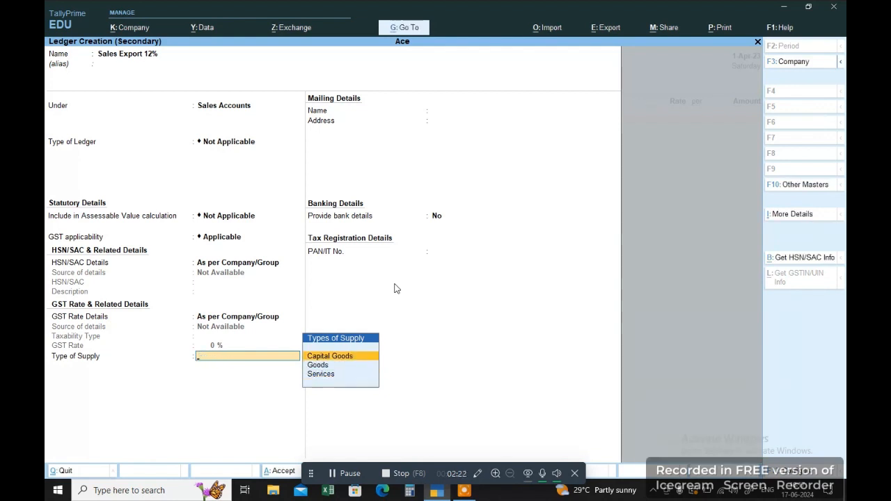
pyautogui.press('Down')
pyautogui.press('Return')
pyautogui.press('Return')
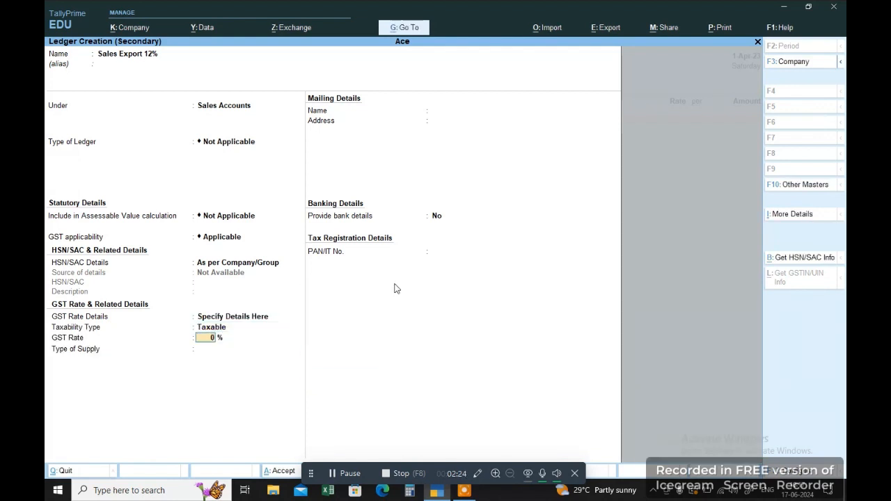
pyautogui.write('12')
pyautogui.press('Return')
pyautogui.press('Return')
pyautogui.press('Return')
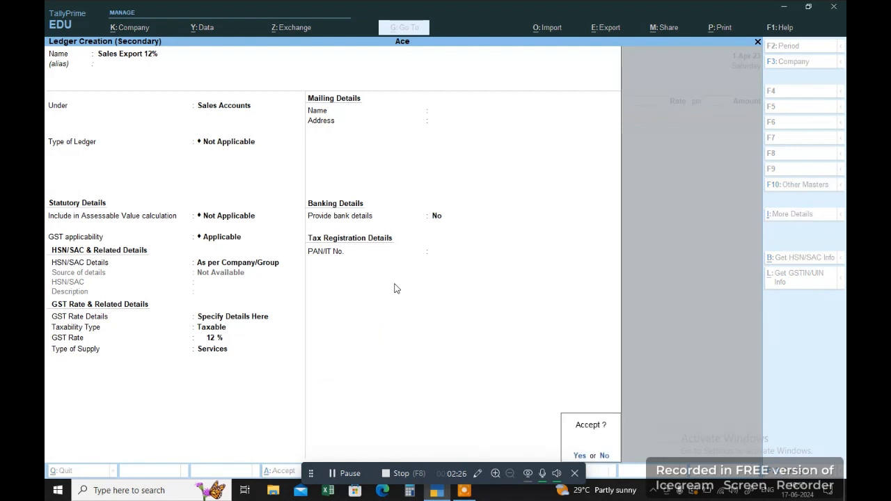
pyautogui.press('Return')
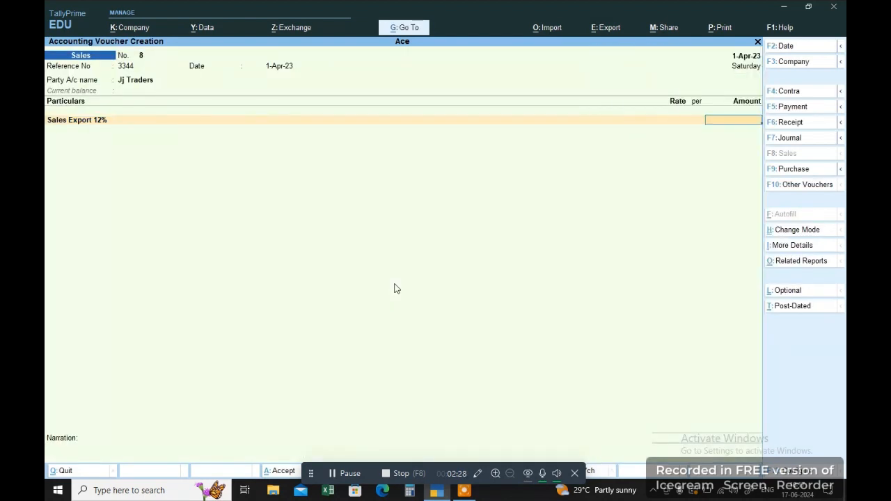
# Enter 2,00,000 export sales with 24,000 OUTPUT IGST and choose to provide GST export details.
pyautogui.write('200000')
pyautogui.press('Return')
pyautogui.write('Ou')
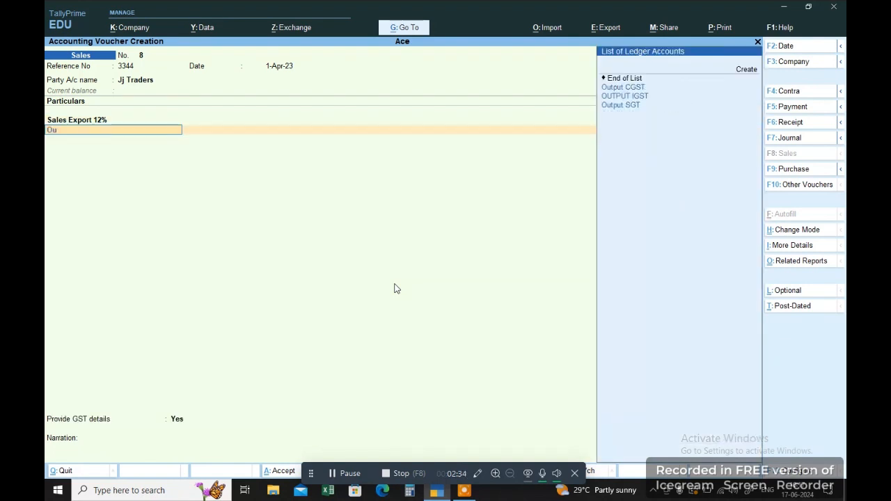
pyautogui.press('Down')
pyautogui.press('Down')
pyautogui.press('Return')
pyautogui.press('Return')
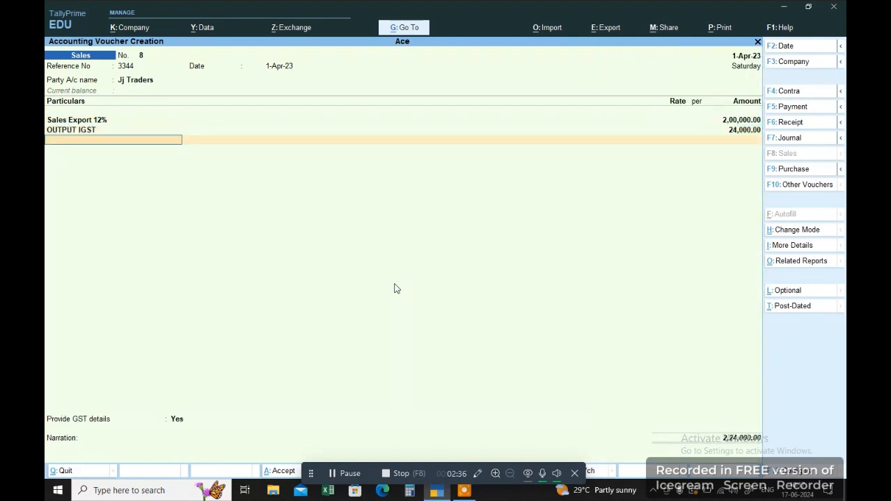
pyautogui.press('Return')
pyautogui.press('Return')
pyautogui.press('Escape')
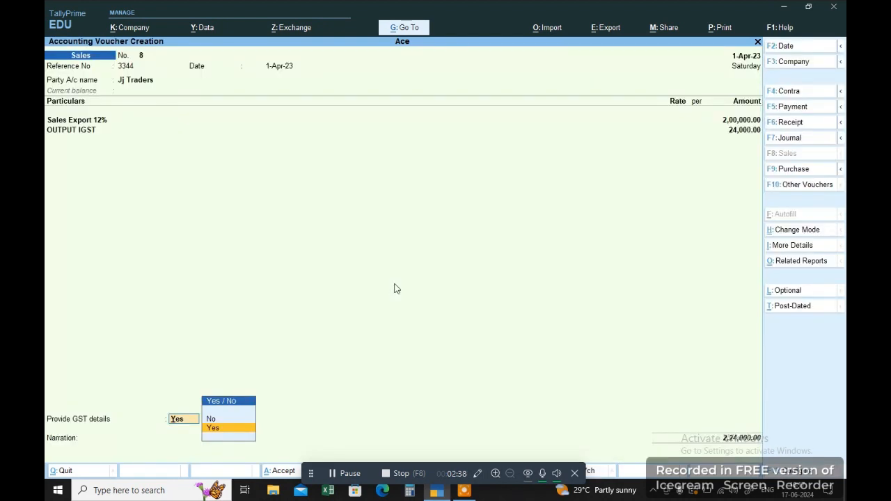
pyautogui.press('Return')
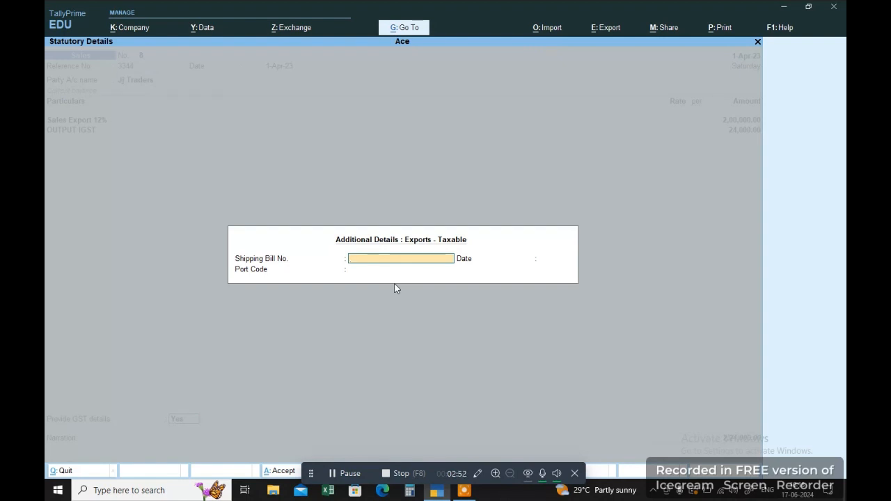
# Enter shipping bill number 233, dated 1-Apr-23, with port code Goa.
pyautogui.write('233')
pyautogui.press('Return')
pyautogui.write('1-4')
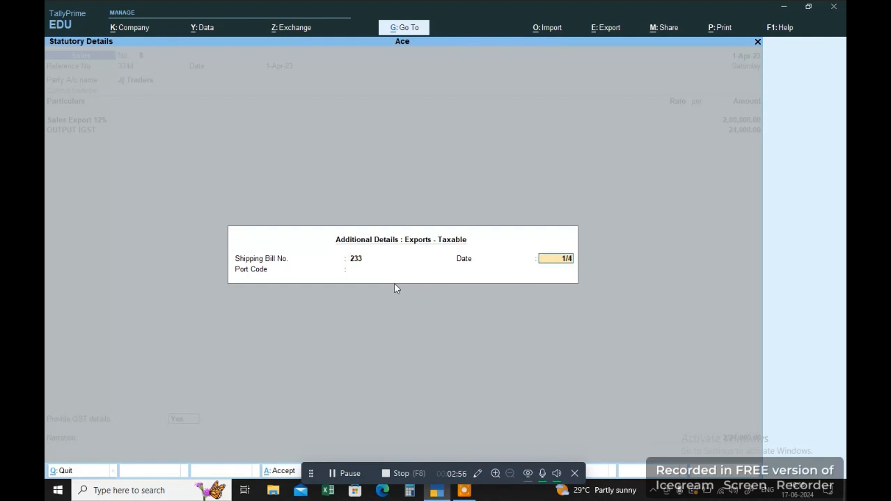
pyautogui.press('Return')
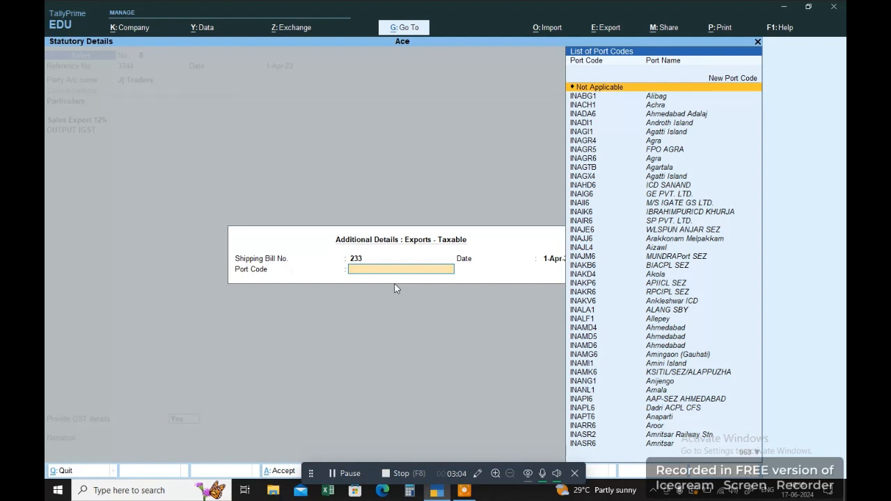
pyautogui.write('Goa')
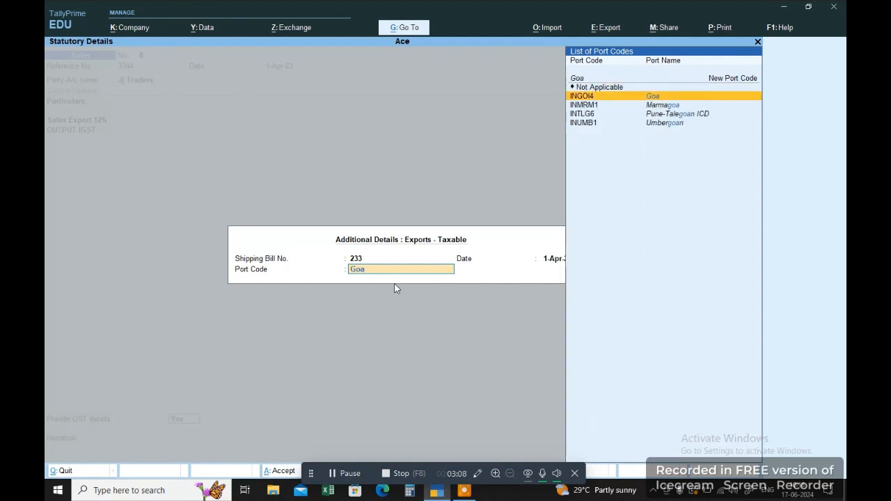
pyautogui.press('Return')
# Accept the 2,24,000 new bill reference and save the export voucher.
pyautogui.press('Return')
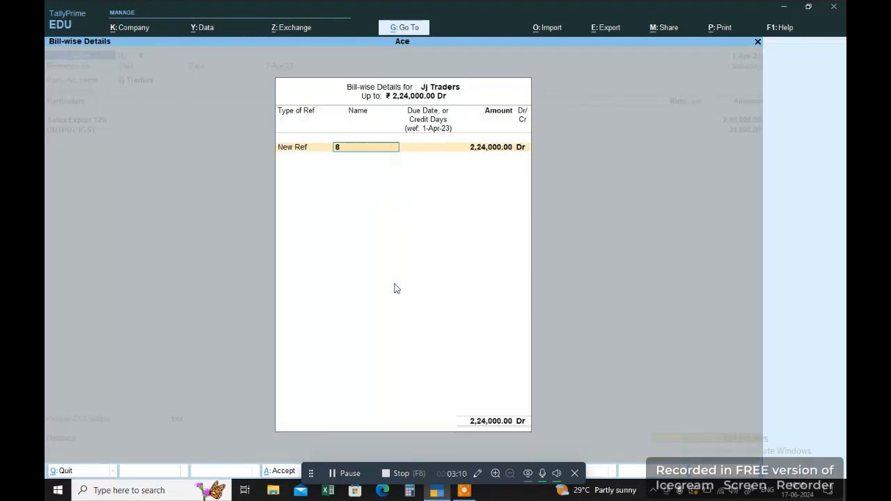
pyautogui.press('Return')
pyautogui.press('Return')
pyautogui.press('Return')
pyautogui.press('Return')
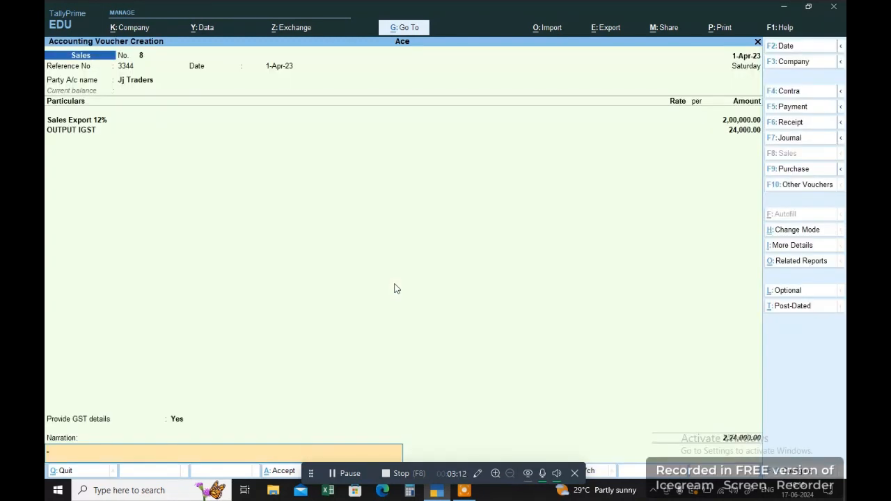
pyautogui.press('Return')
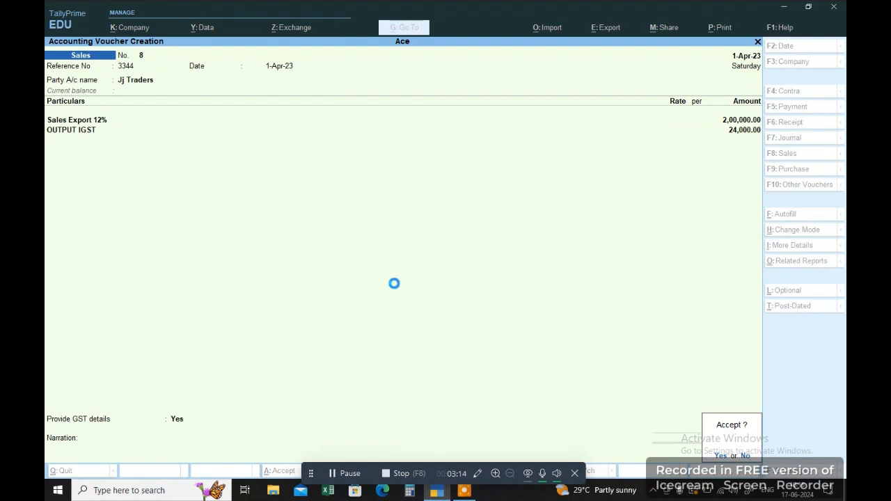
pyautogui.press('Return')
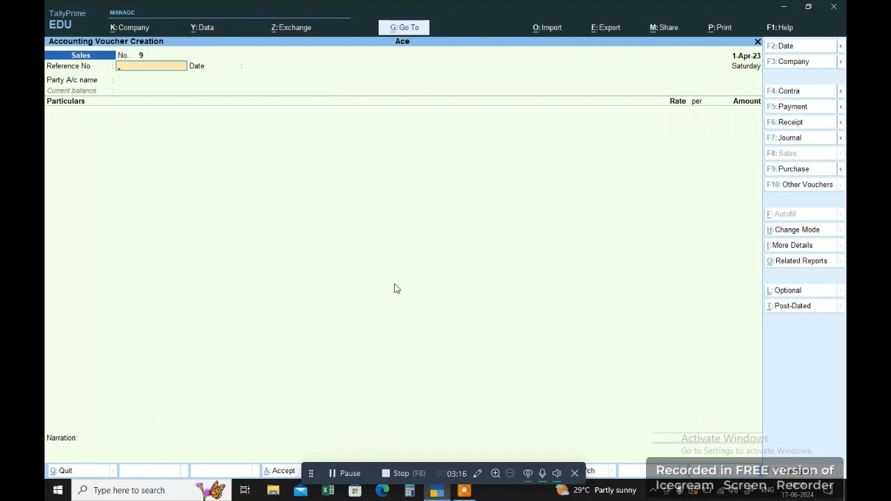
# Leave voucher entry and open GSTR-1 via Display More Reports > GST Reports.
pyautogui.press('Escape')
pyautogui.press('Return')
pyautogui.press('Escape')
pyautogui.press('Escape')
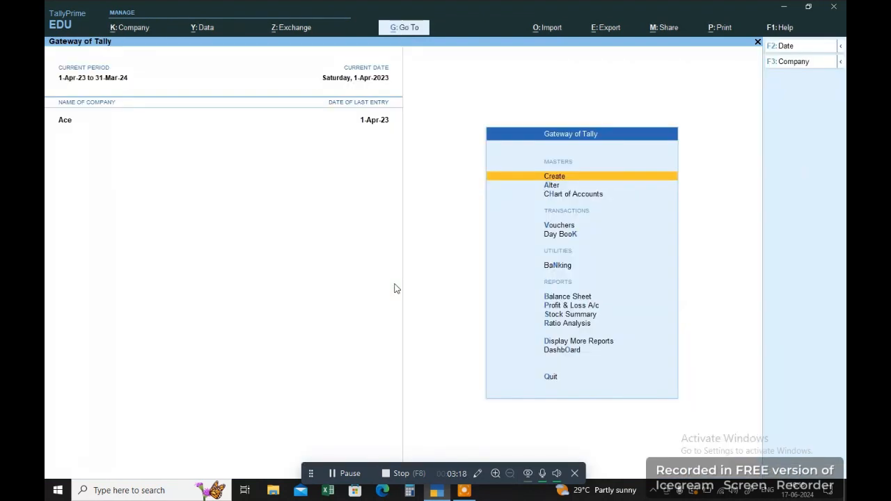
pyautogui.press('d')
pyautogui.press('g')
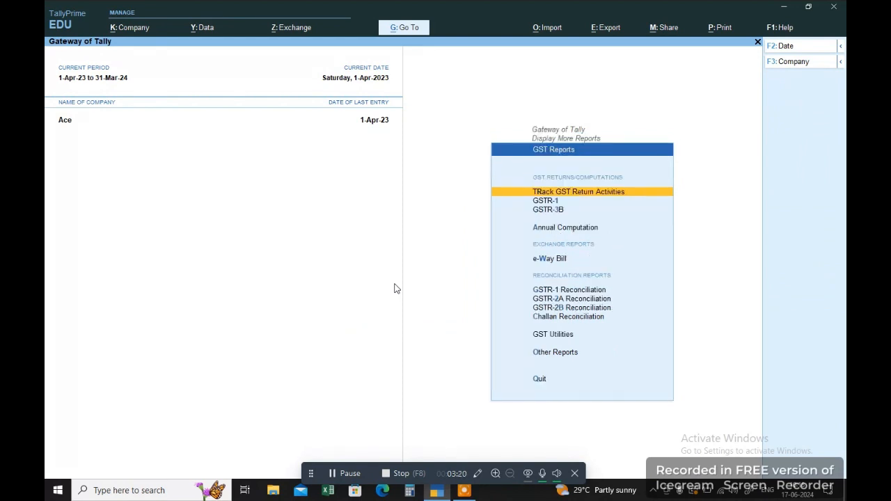
pyautogui.press('1')
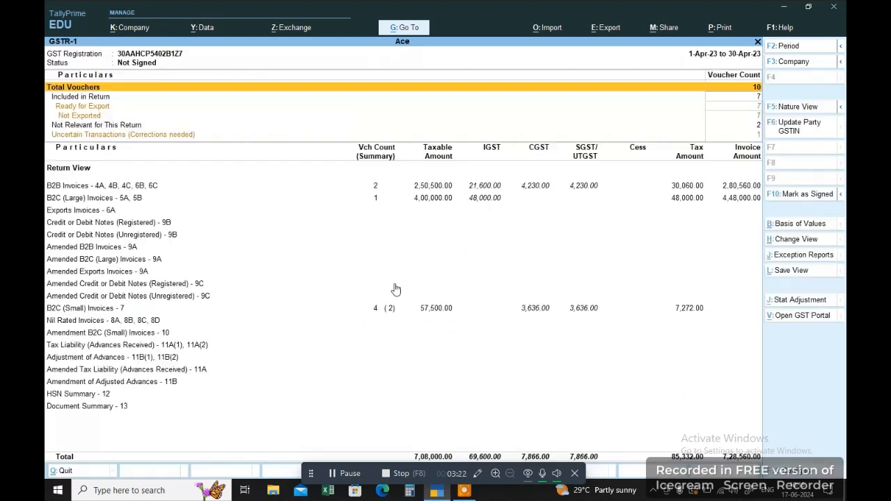
pyautogui.press('Down')
pyautogui.press('Down')
pyautogui.press('Down')
pyautogui.press('Down')
pyautogui.press('Down')
pyautogui.press('Down')
pyautogui.press('Up')
pyautogui.press('Up')
pyautogui.press('Up')
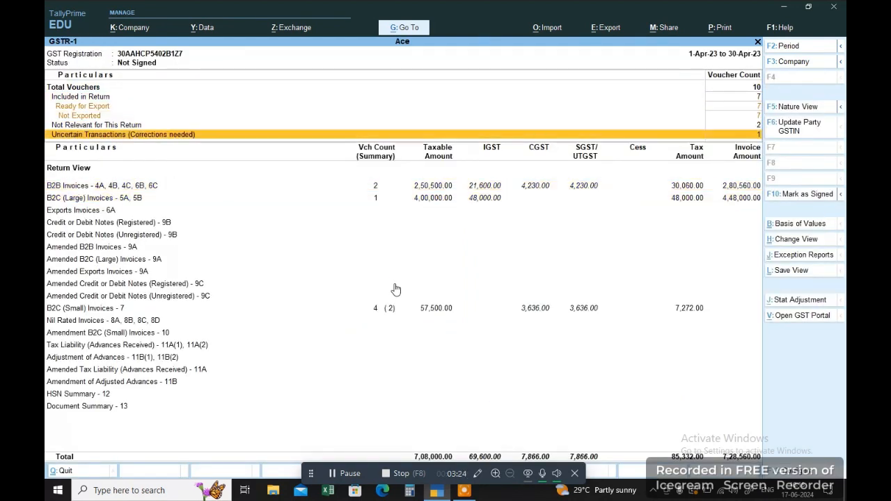
pyautogui.press('Down')
# Drill into Uncertain Transactions and accept the Jj Traders voucher's HSN/SAC exception as is.
pyautogui.press('Return')
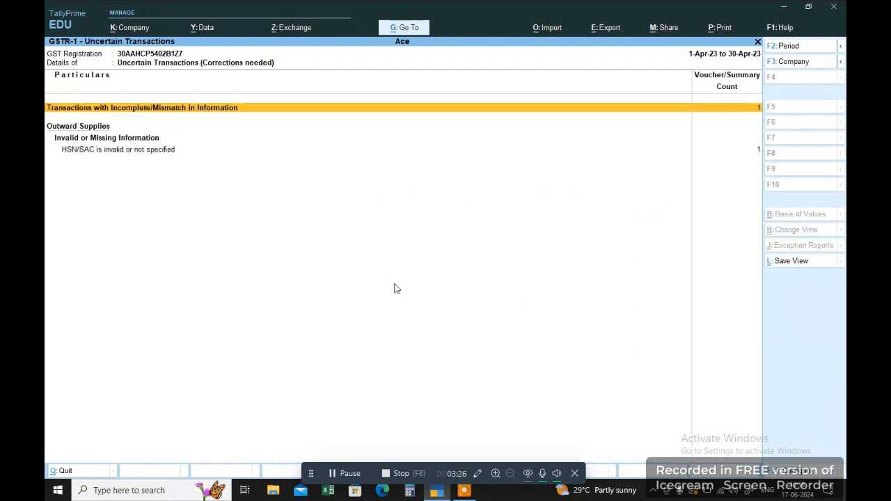
pyautogui.press('Return')
pyautogui.press('ctrl')
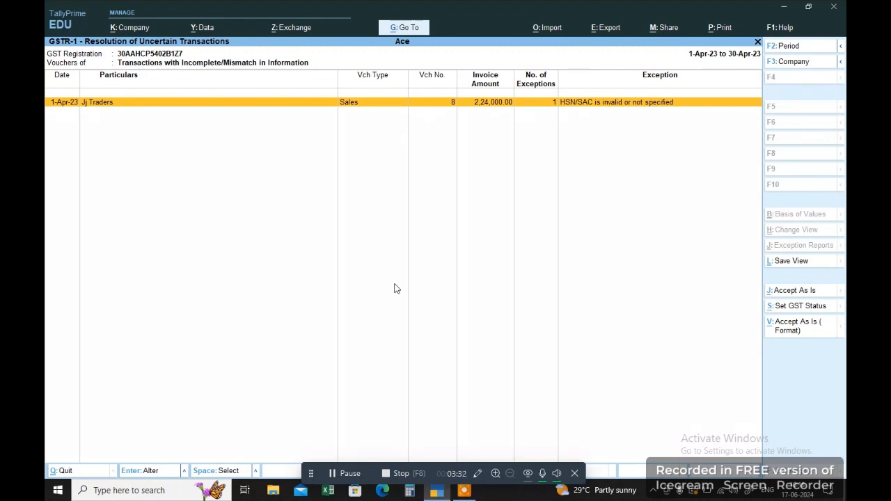
pyautogui.press('Escape')
pyautogui.press('Escape')
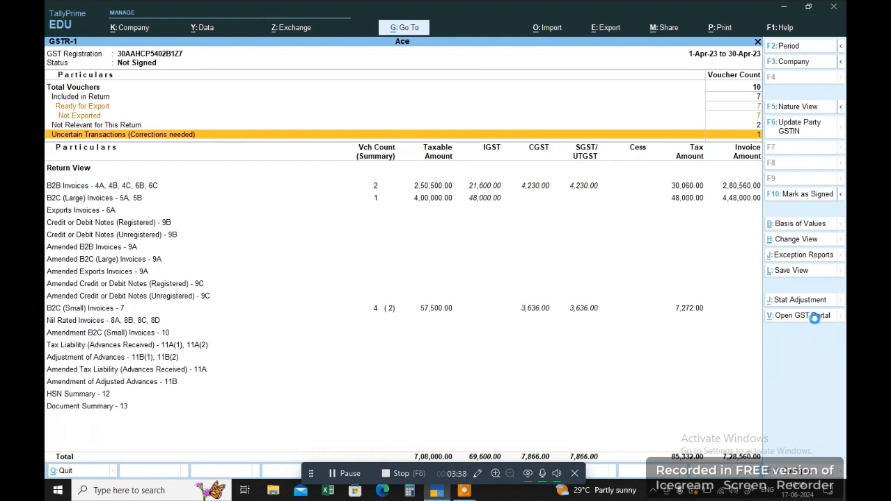
pyautogui.press('Return')
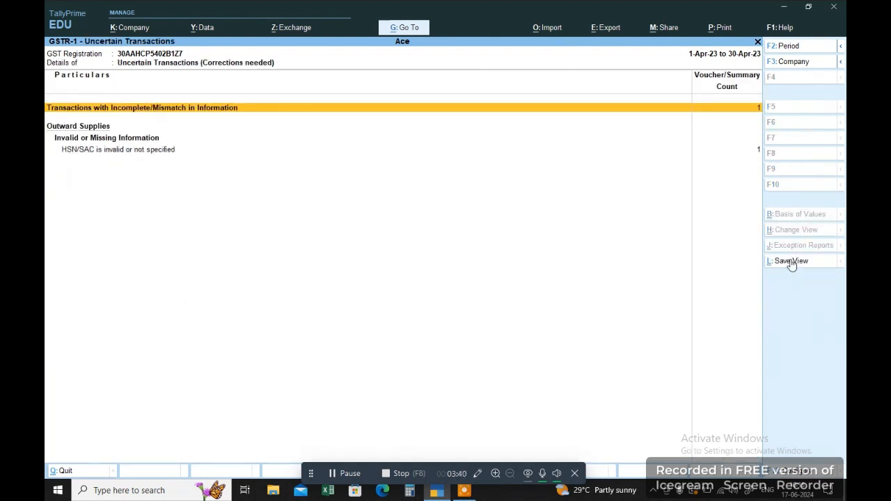
pyautogui.press('Escape')
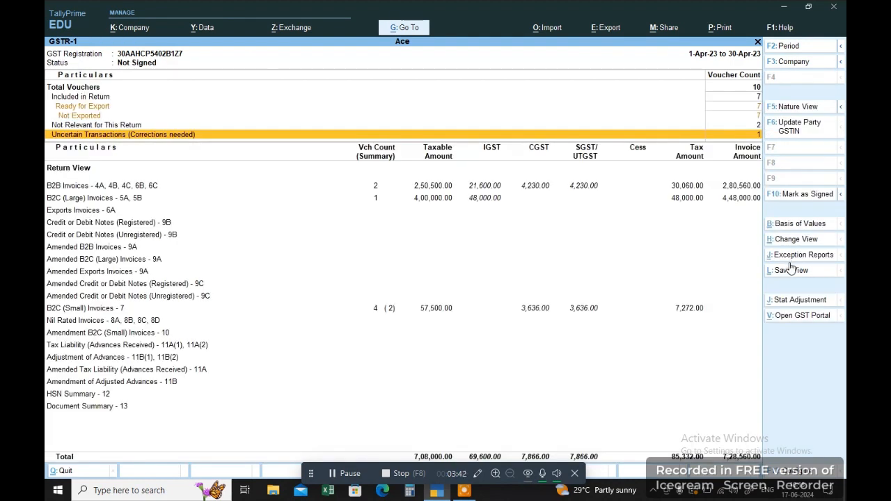
pyautogui.press('Return')
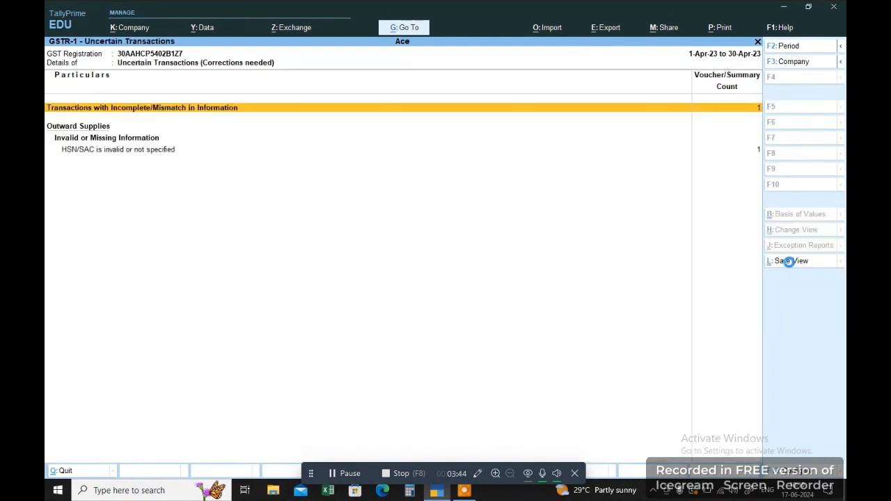
pyautogui.press('Return')
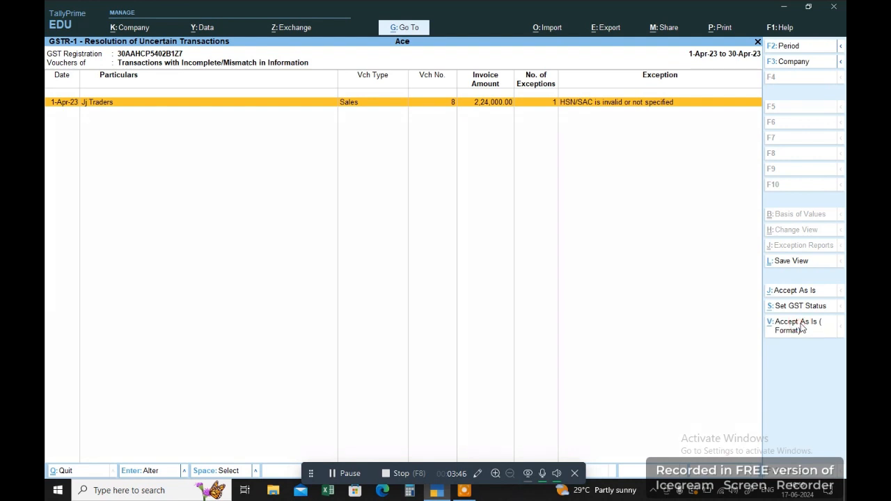
pyautogui.click(801, 325)
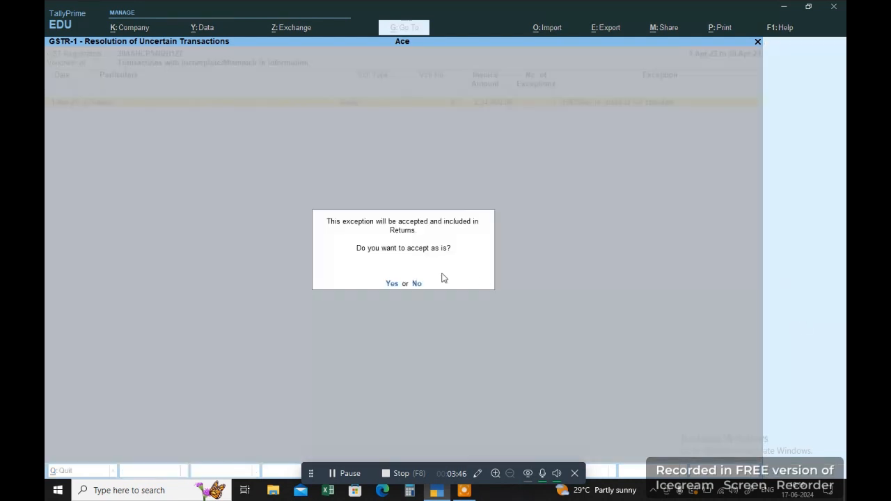
pyautogui.click(392, 284)
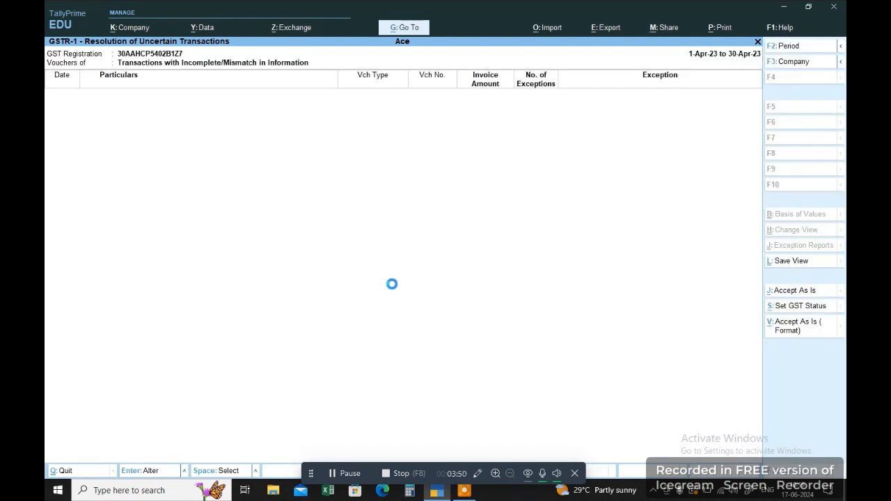
pyautogui.press('Escape')
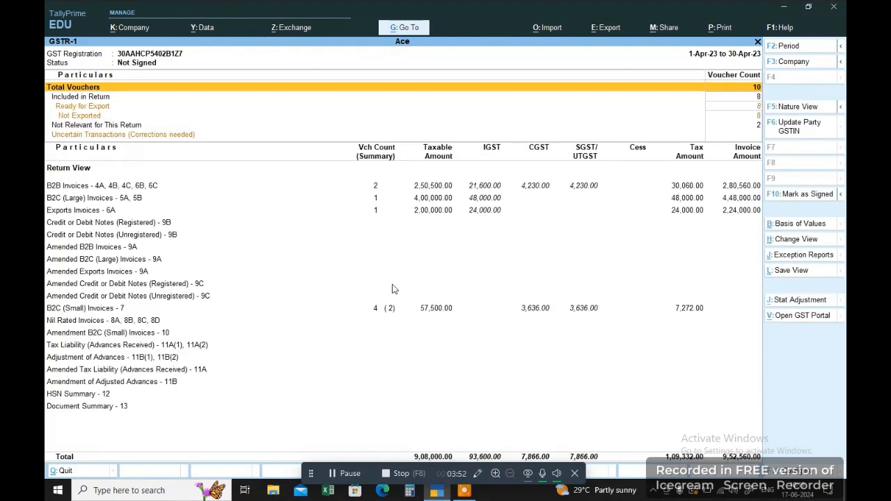
pyautogui.press('Escape')
pyautogui.press('Down')
pyautogui.press('Up')
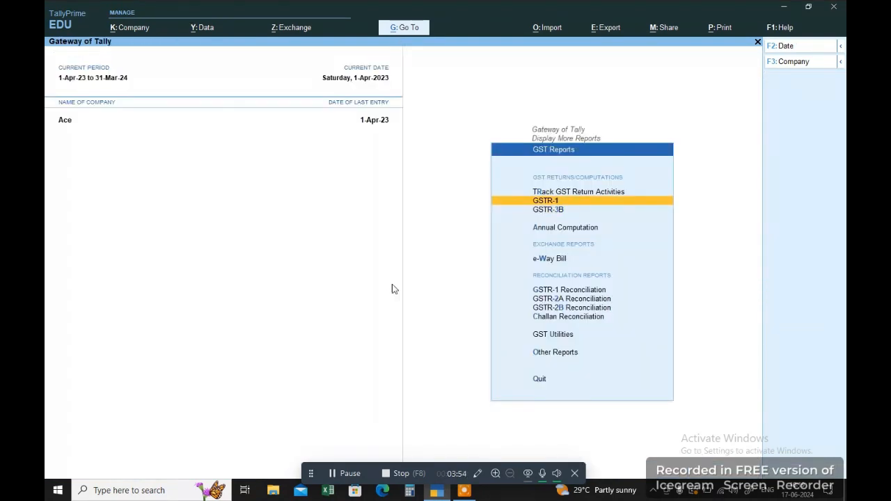
pyautogui.press('Return')
pyautogui.press('Down')
pyautogui.press('Down')
pyautogui.press('Down')
pyautogui.press('Down')
pyautogui.press('Down')
pyautogui.press('Down')
pyautogui.press('Down')
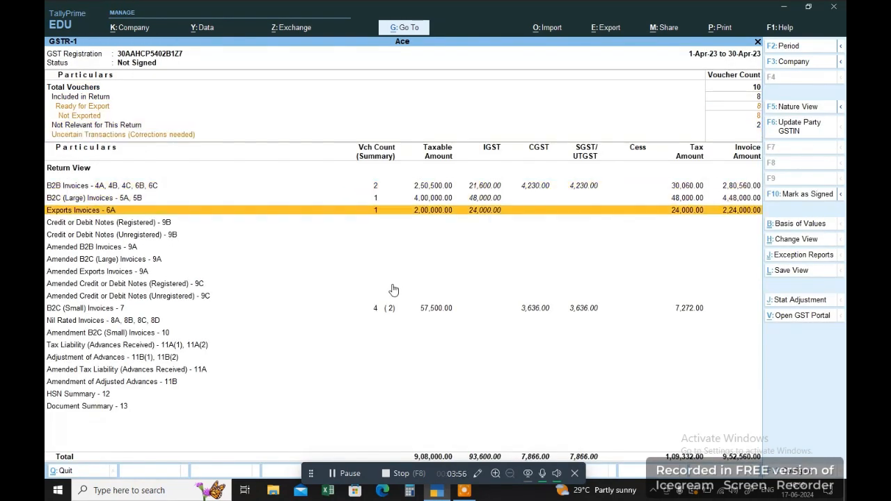
pyautogui.press('Up')
pyautogui.press('Up')
pyautogui.press('Down')
pyautogui.press('Down')
pyautogui.press('Up')
pyautogui.press('Up')
pyautogui.press('Down')
pyautogui.press('Down')
pyautogui.press('Up')
pyautogui.press('Up')
pyautogui.press('Down')
pyautogui.press('Down')
pyautogui.press('Down')
pyautogui.press('Down')
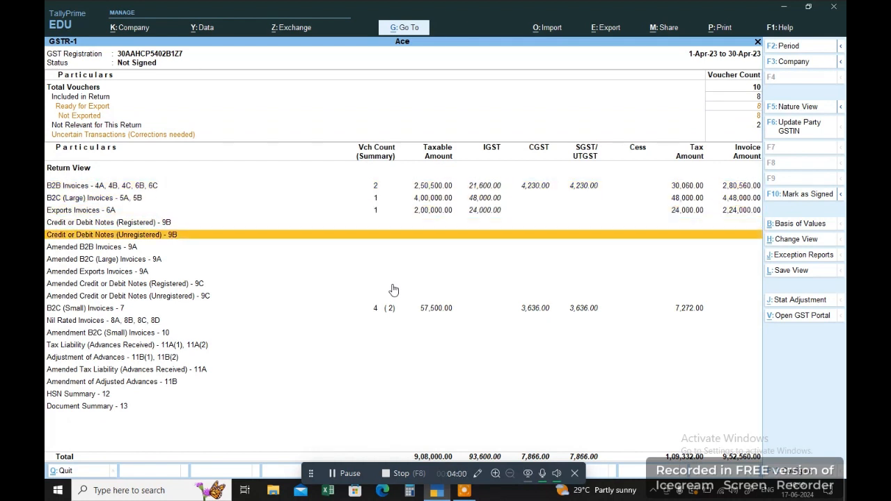
pyautogui.press('Down')
pyautogui.press('Up')
pyautogui.press('Up')
pyautogui.press('Down')
pyautogui.press('Up')
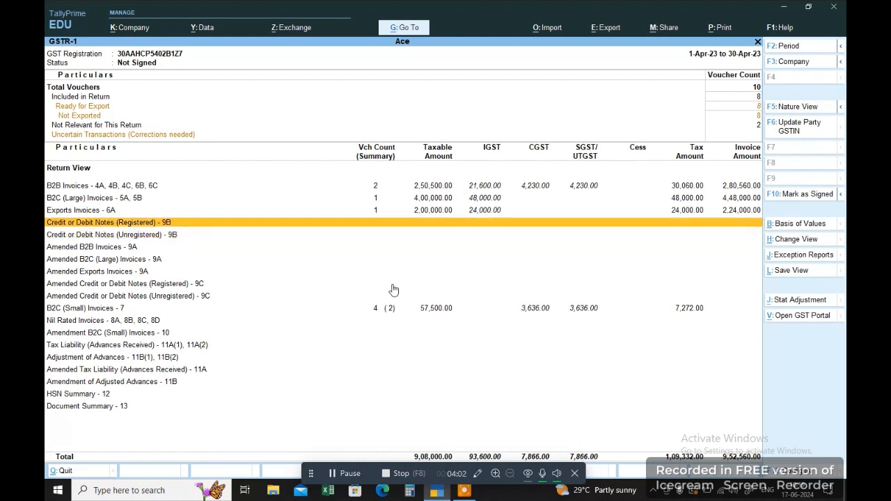
pyautogui.press('Down')
pyautogui.press('Up')
pyautogui.press('Down')
pyautogui.press('Up')
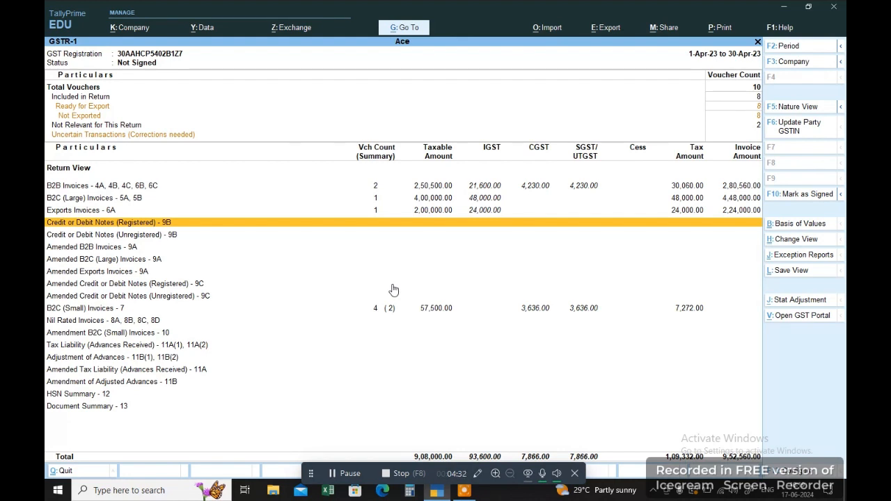
# Review the GSTR-1 B2B invoice parties down to Hotel Mandovi, then back out.
pyautogui.press('Up')
pyautogui.press('Up')
pyautogui.press('Up')
pyautogui.press('Return')
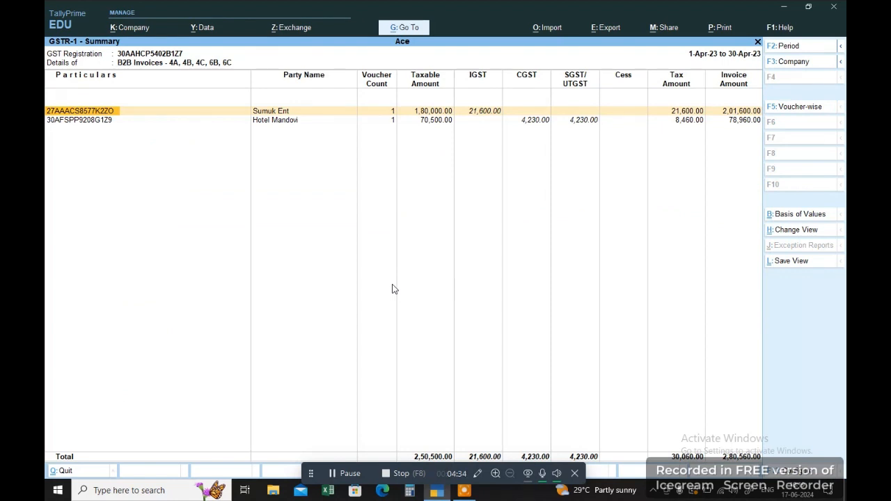
pyautogui.press('Down')
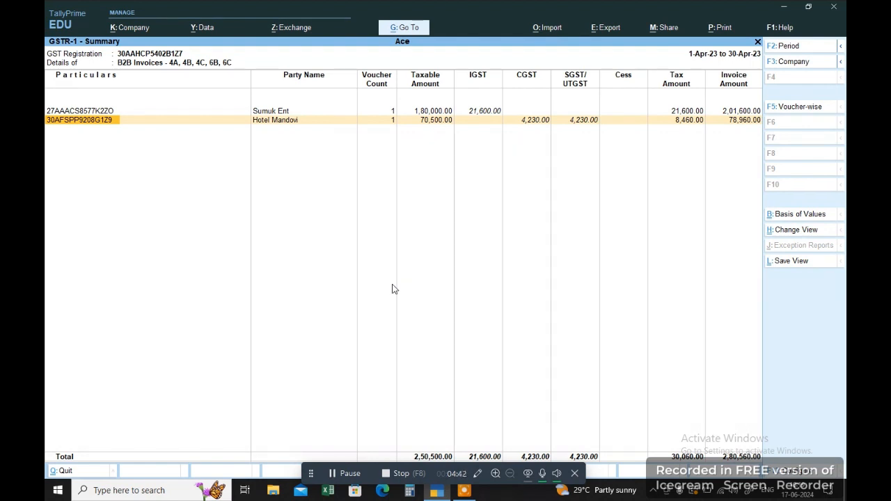
pyautogui.press('Escape')
pyautogui.press('Escape')
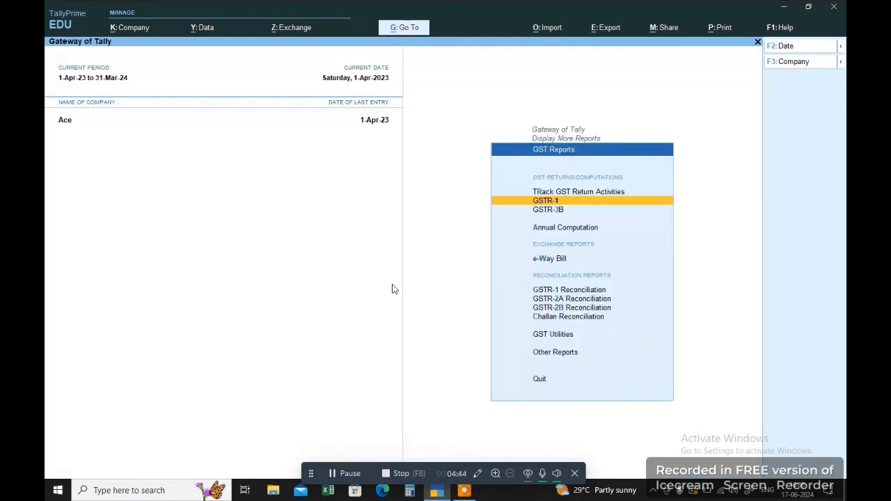
# From the Gateway of Tally, start a new Credit Note voucher.
pyautogui.press('Escape')
pyautogui.press('Escape')
pyautogui.press('Up')
pyautogui.press('Up')
pyautogui.press('Up')
pyautogui.press('Up')
pyautogui.press('Up')
pyautogui.press('Up')
pyautogui.press('Up')
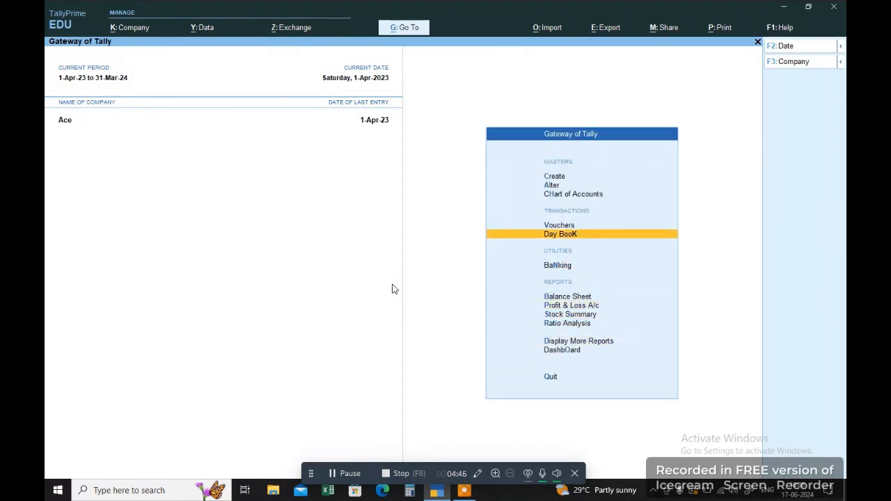
pyautogui.press('Return')
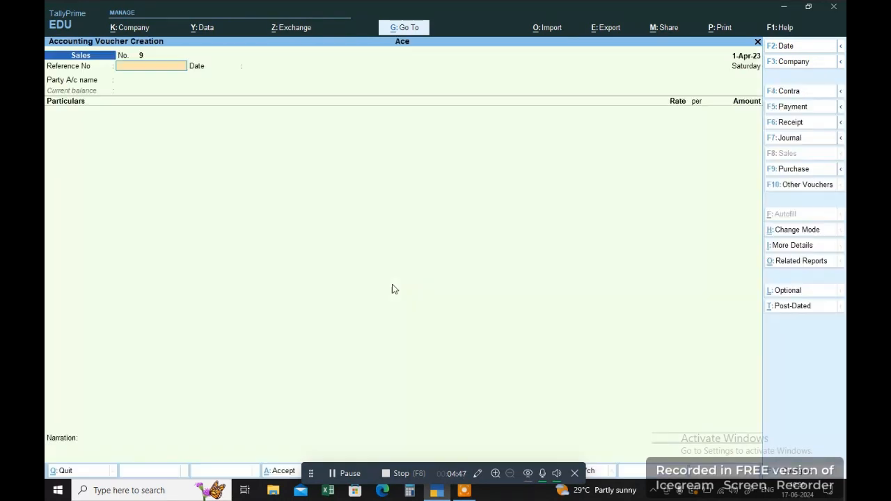
pyautogui.click(808, 186)
pyautogui.press('Up')
pyautogui.press('Up')
pyautogui.press('Up')
pyautogui.press('Up')
pyautogui.press('Up')
pyautogui.press('Up')
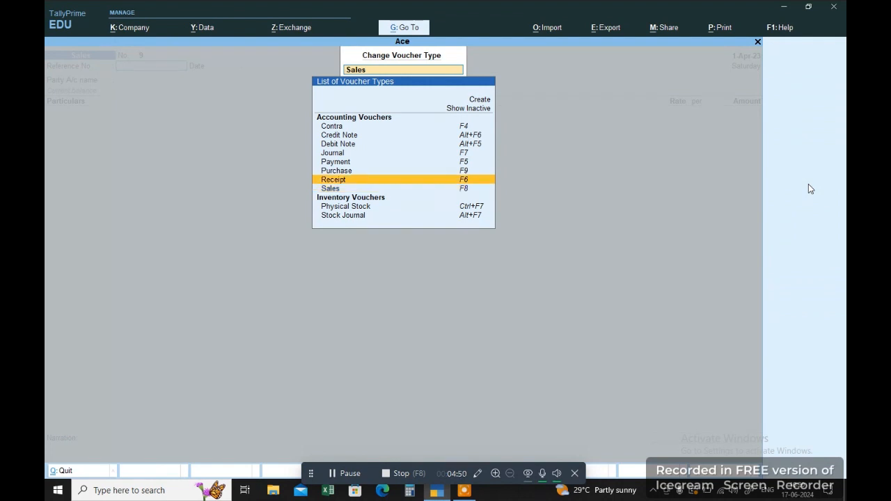
pyautogui.press('Return')
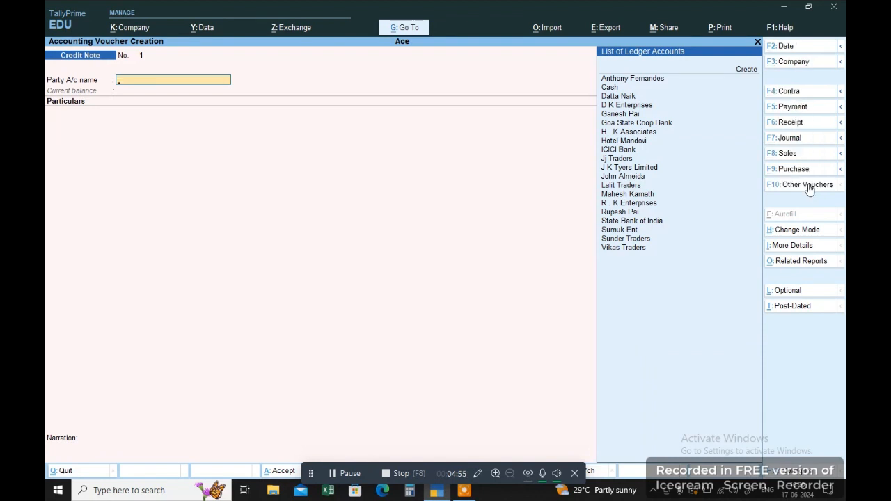
# Select Hotel Mandovi as the party and accept Goa as place of supply.
pyautogui.write('Hote')
pyautogui.press('Return')
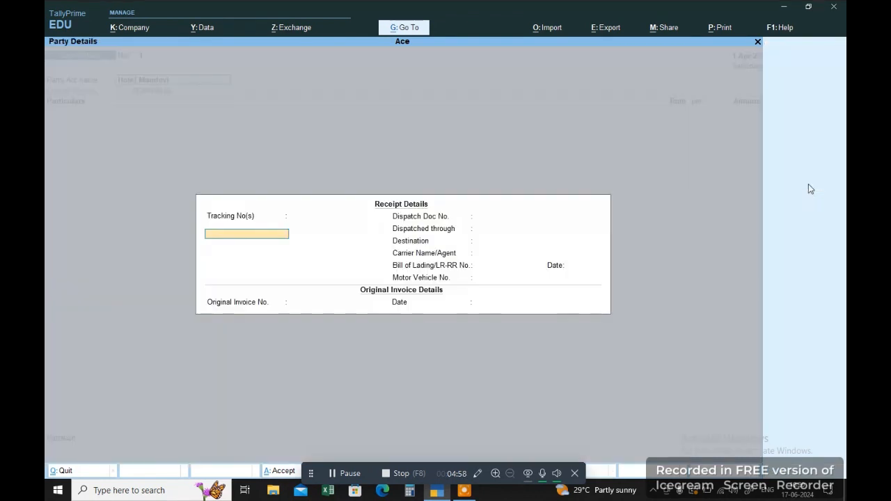
pyautogui.press('Return')
pyautogui.press('Return')
pyautogui.press('Return')
pyautogui.press('Return')
pyautogui.press('Return')
pyautogui.press('Return')
pyautogui.press('Return')
pyautogui.press('Return')
pyautogui.press('Return')
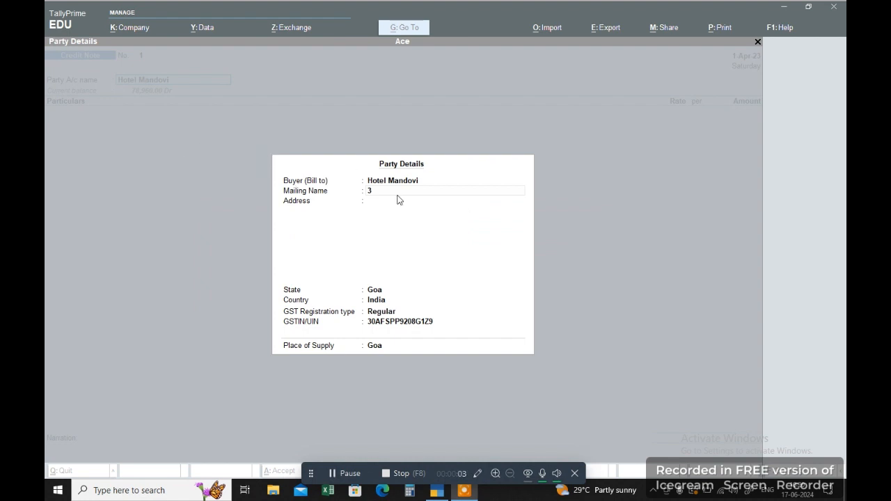
pyautogui.press('Return')
pyautogui.press('Return')
pyautogui.press('Return')
pyautogui.press('Return')
pyautogui.press('Return')
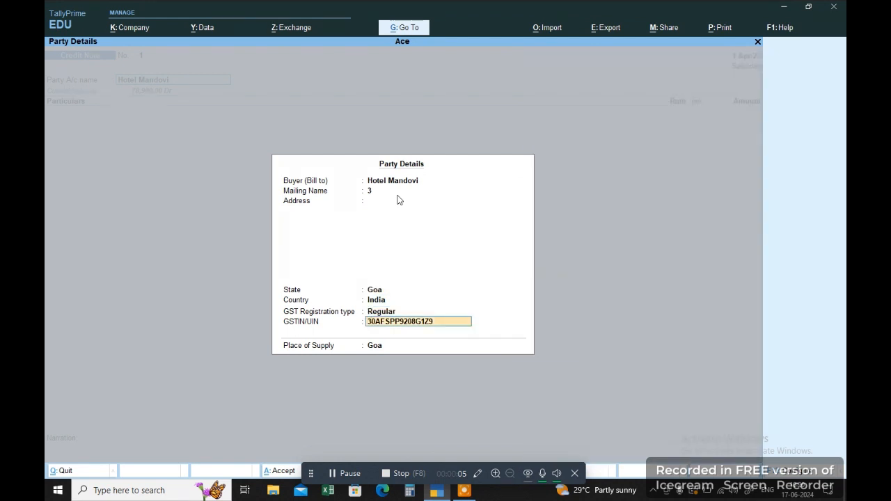
pyautogui.press('Return')
pyautogui.press('Return')
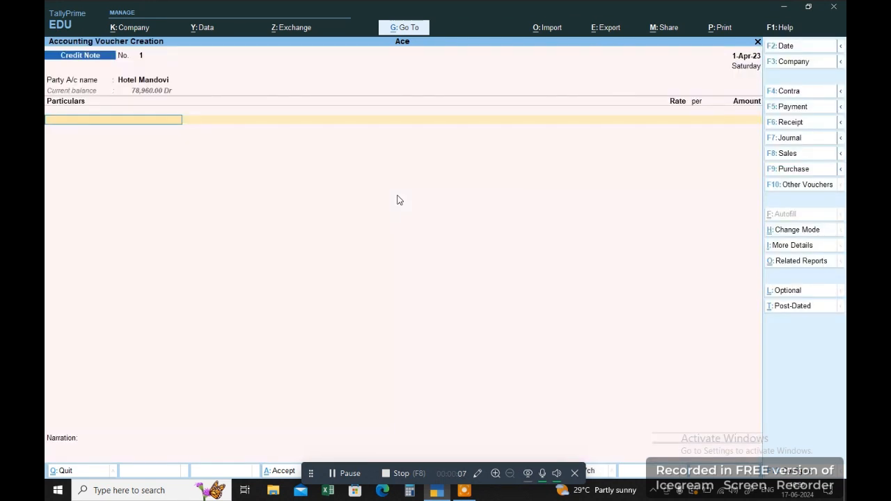
# Enter Electronic Sales 12% at 10,000, plus Output CGST and Output SGT at 600 each.
pyautogui.write('Sa')
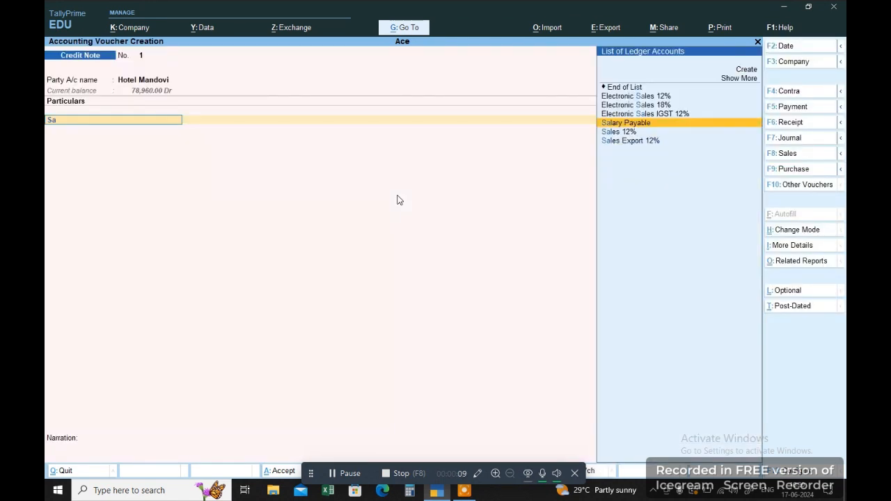
pyautogui.press('Return')
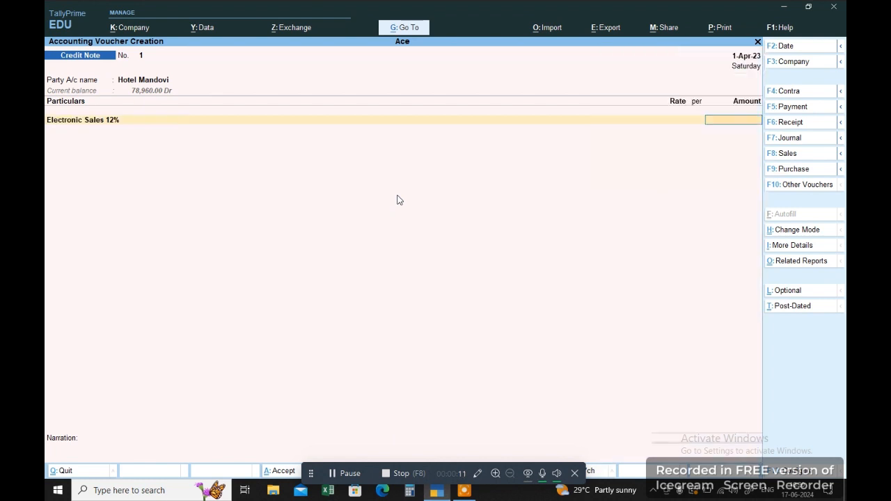
pyautogui.write('10000')
pyautogui.press('Return')
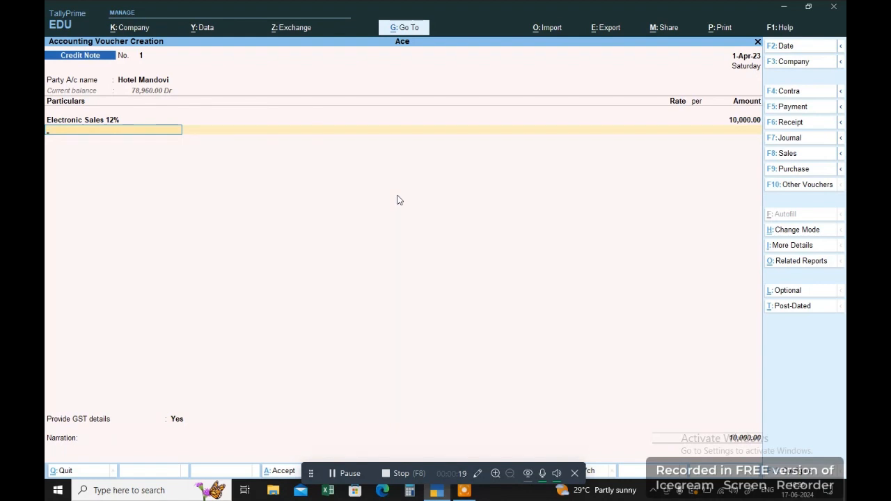
pyautogui.write('Ou')
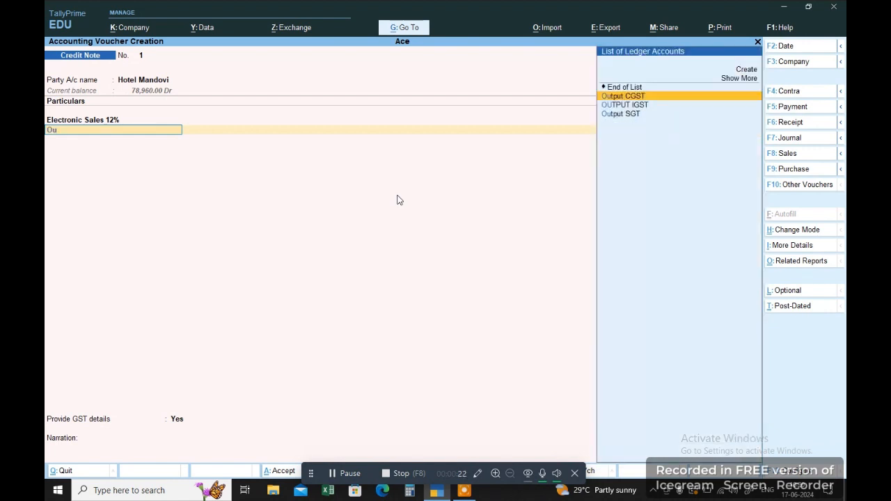
pyautogui.press('Return')
pyautogui.press('Return')
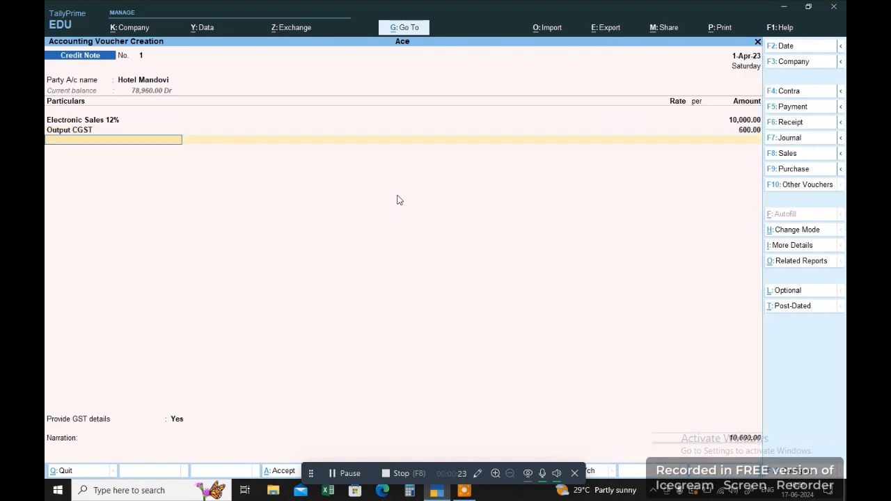
pyautogui.write('Ou')
pyautogui.press('Down')
pyautogui.press('Down')
pyautogui.press('Return')
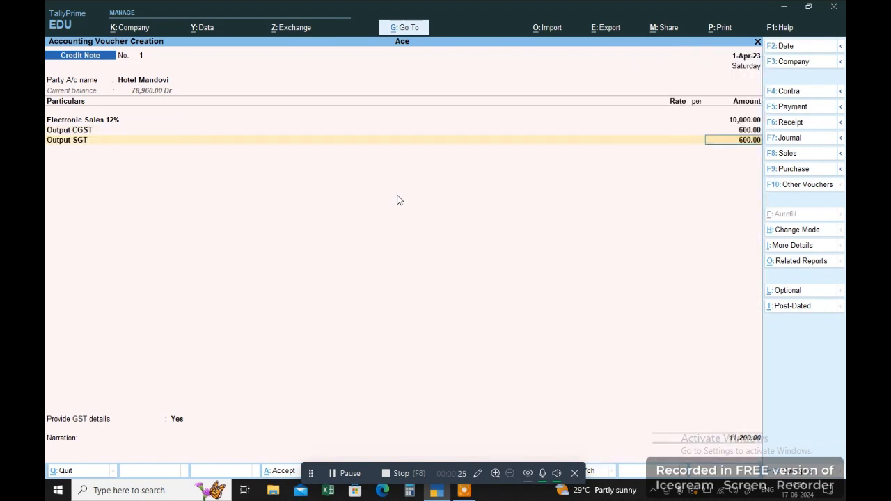
pyautogui.press('Return')
# Set reason 01-Sales Return and note date 1/4, then allocate against pending bill 4.
pyautogui.press('Return')
pyautogui.press('Return')
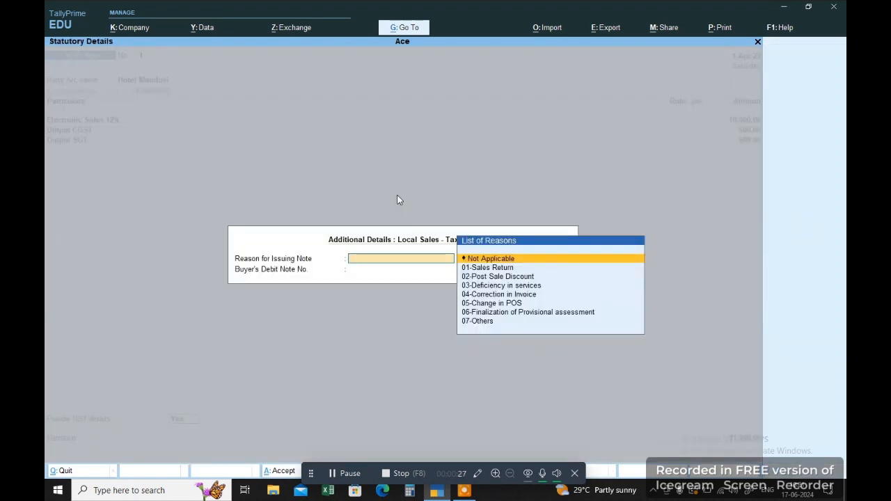
pyautogui.press('Down')
pyautogui.press('Return')
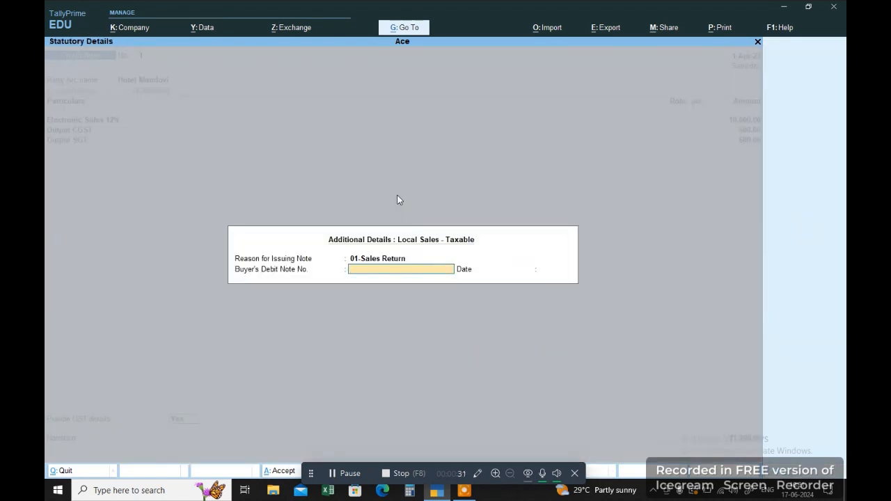
pyautogui.press('Return')
pyautogui.write('1/4')
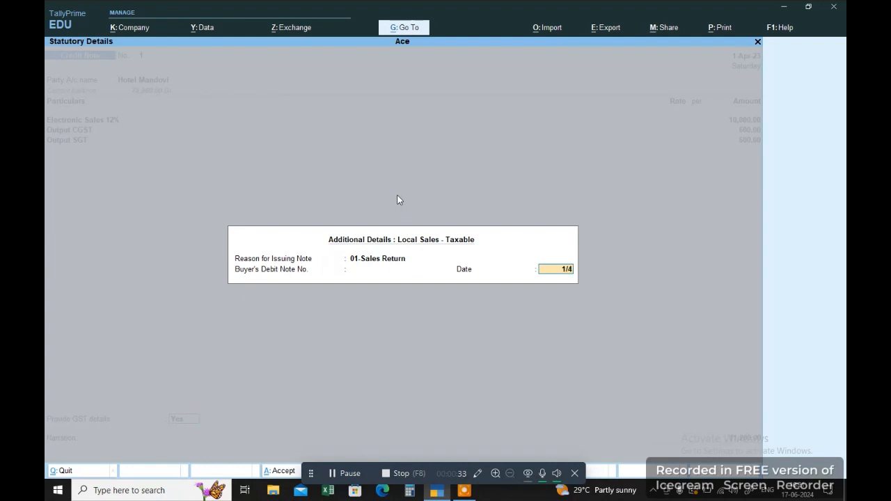
pyautogui.press('Return')
pyautogui.press('Return')
pyautogui.press('Return')
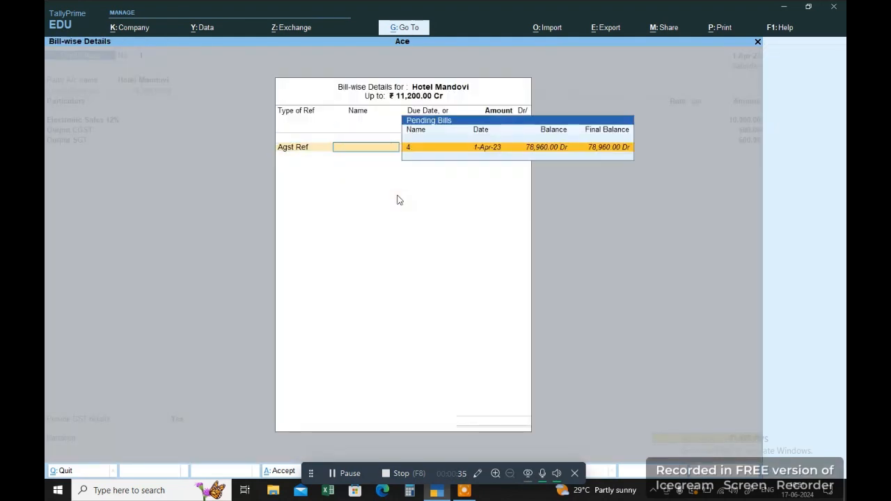
pyautogui.press('Return')
pyautogui.press('Return')
pyautogui.press('Return')
pyautogui.press('Return')
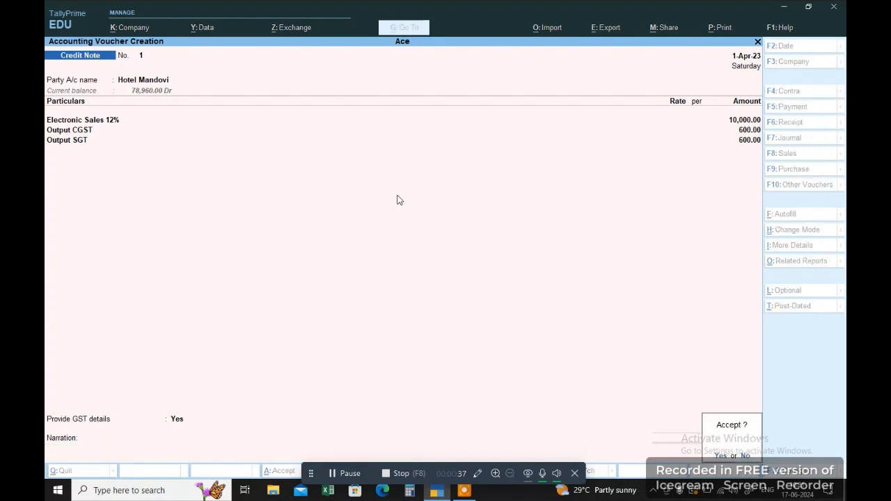
# Save the credit note and open GSTR-1's Uncertain Transactions list.
pyautogui.press('y')
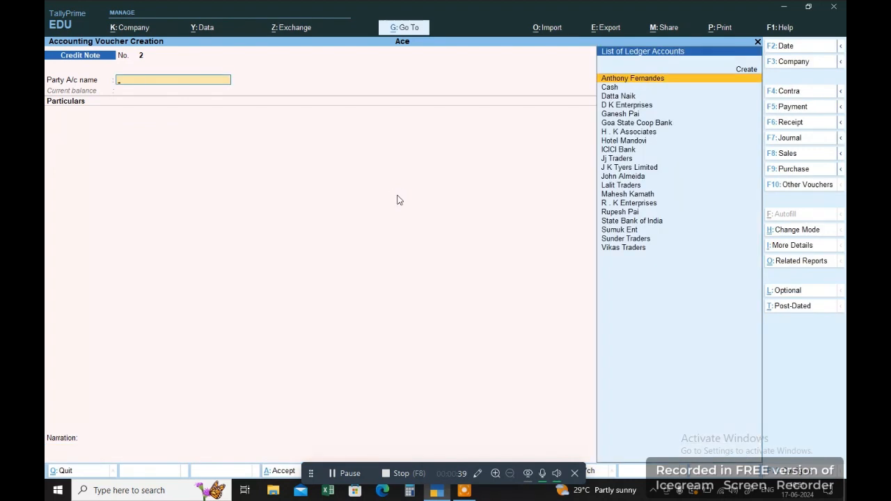
pyautogui.press('Escape')
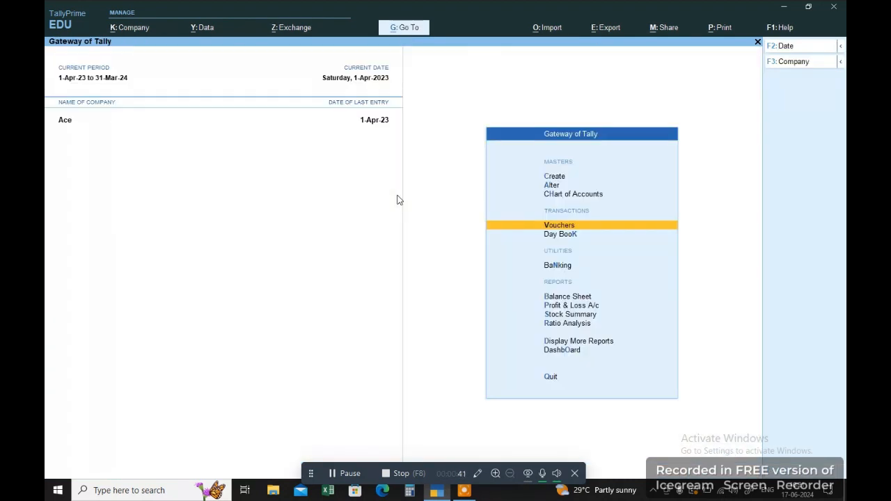
pyautogui.press('d')
pyautogui.press('g')
pyautogui.press('Down')
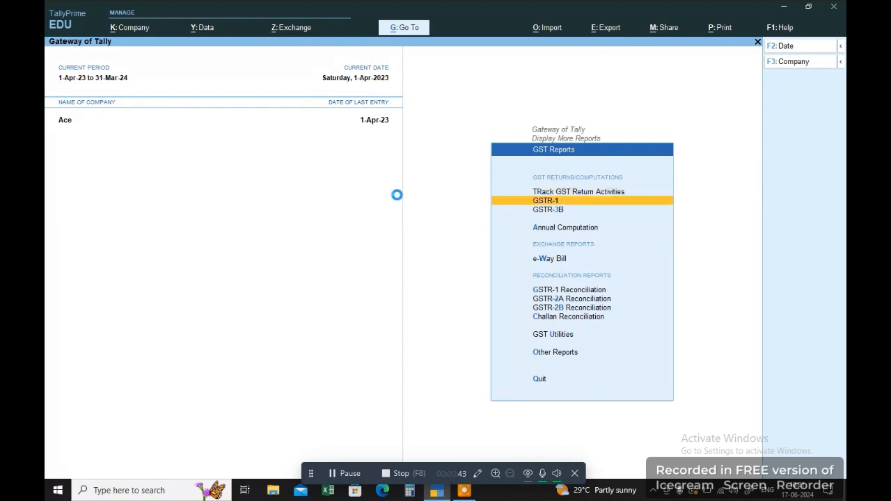
pyautogui.press('Down')
pyautogui.press('Down')
pyautogui.press('Down')
pyautogui.press('Down')
pyautogui.press('Down')
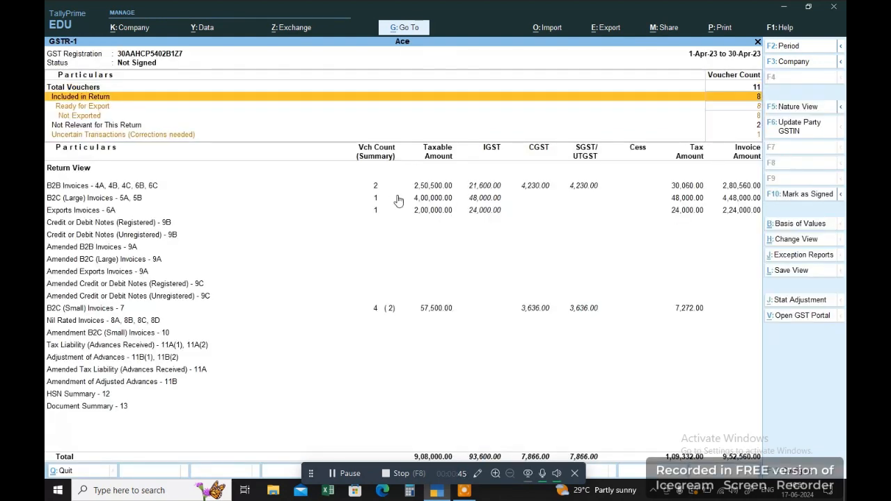
pyautogui.press('Return')
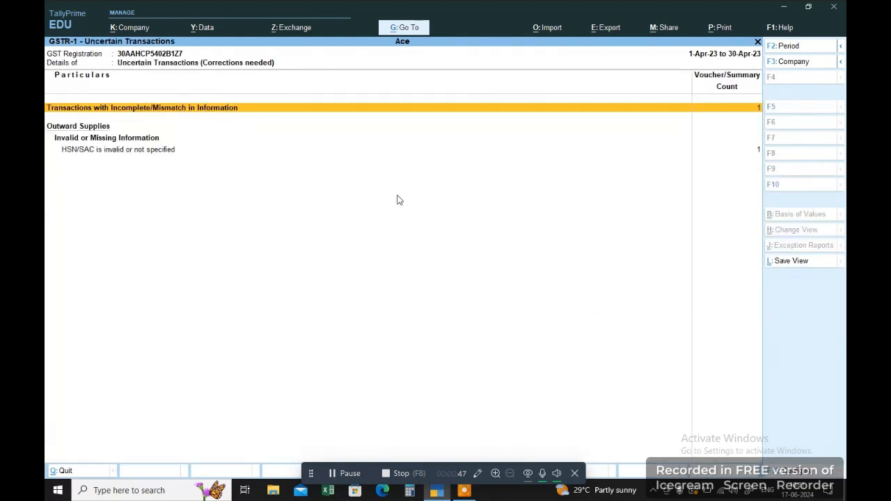
pyautogui.press('Return')
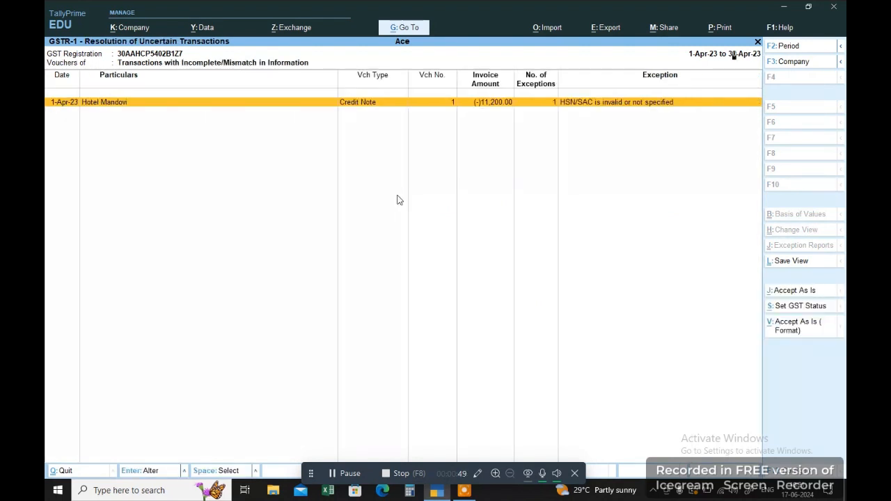
# Review the Hotel Mandovi credit note and accept its HSN/SAC exception as is.
pyautogui.press('Return')
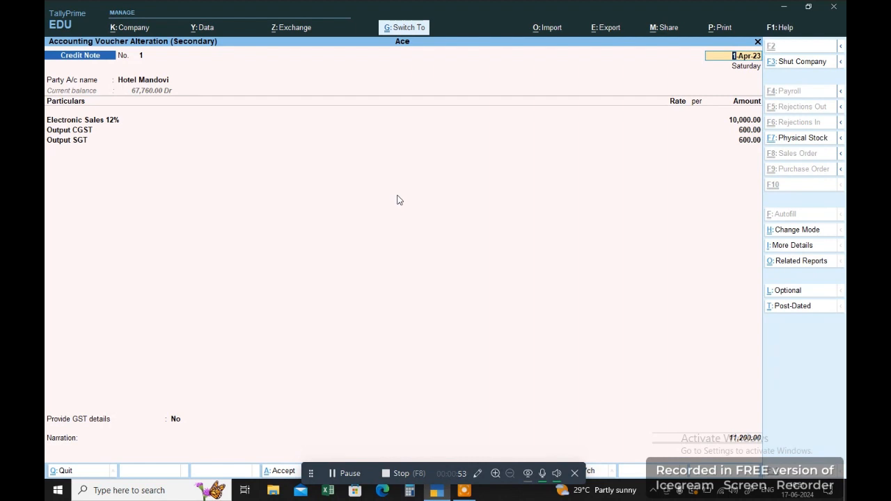
pyautogui.press('Escape')
pyautogui.click(794, 333)
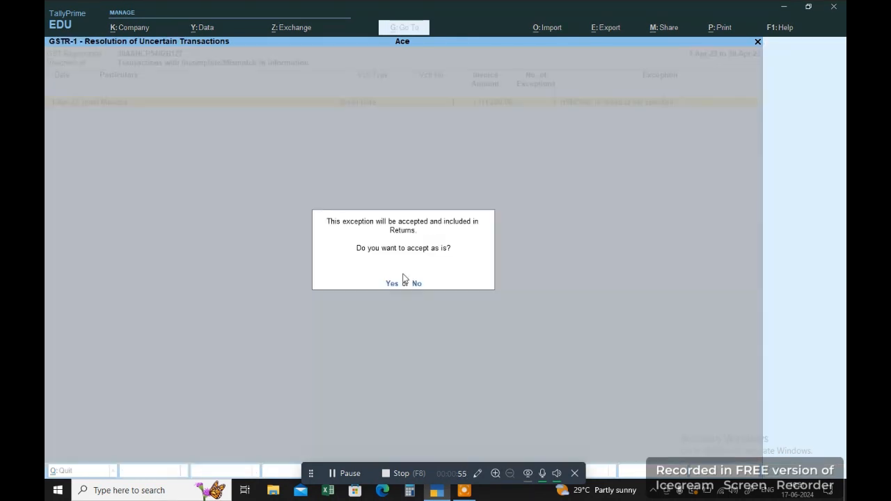
pyautogui.click(388, 282)
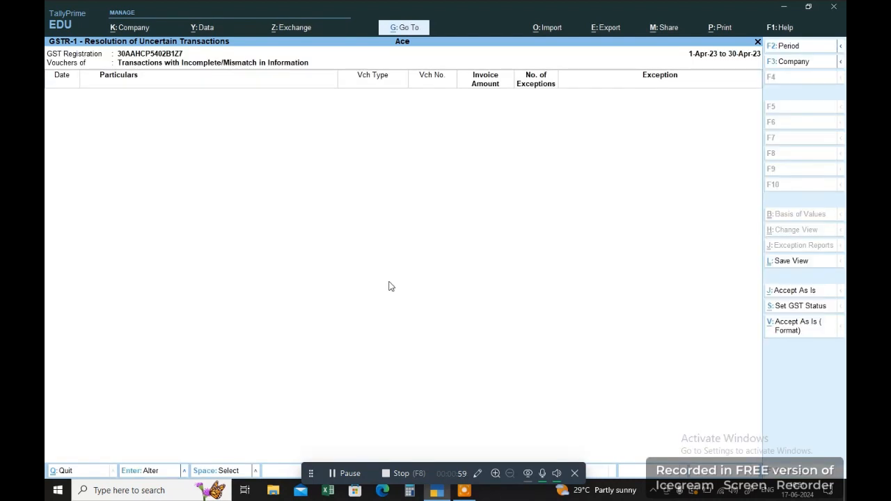
pyautogui.press('Escape')
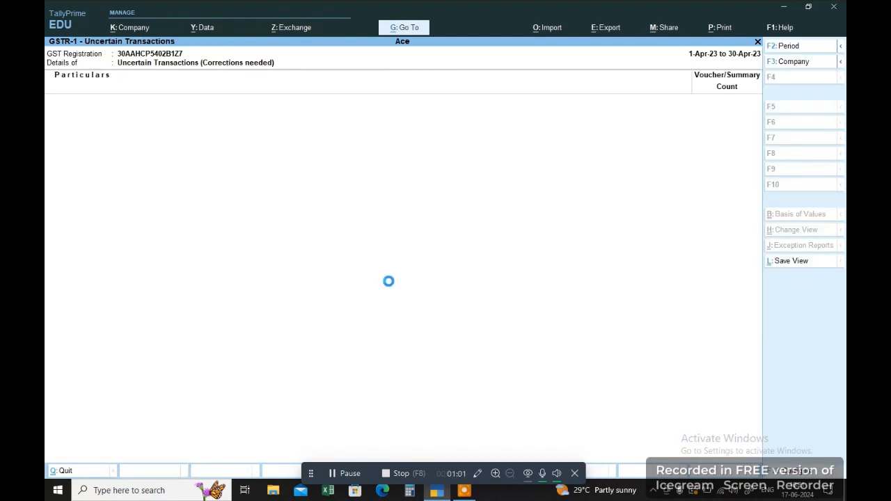
# Browse the GSTR-1 summary rows and check the B2C (Large) invoice vouchers.
pyautogui.press('Escape')
pyautogui.press('Down')
pyautogui.press('Down')
pyautogui.press('Down')
pyautogui.press('Down')
pyautogui.press('Down')
pyautogui.press('Down')
pyautogui.press('Down')
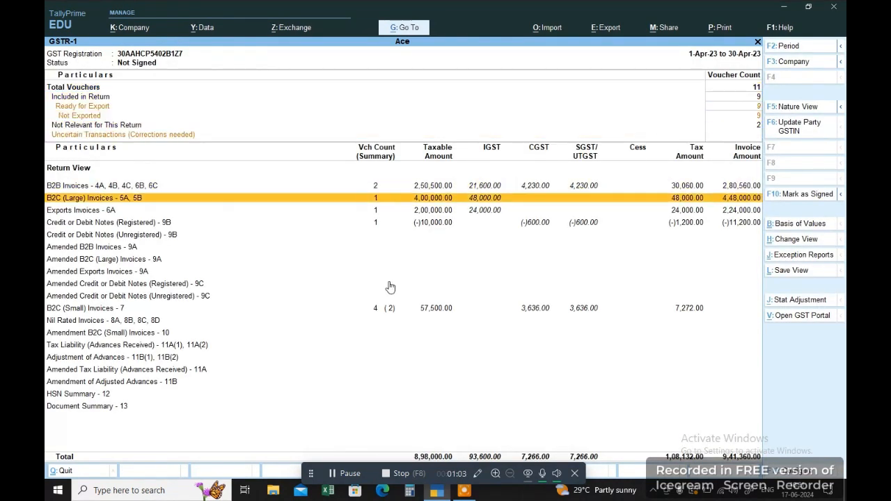
pyautogui.press('Down')
pyautogui.press('Down')
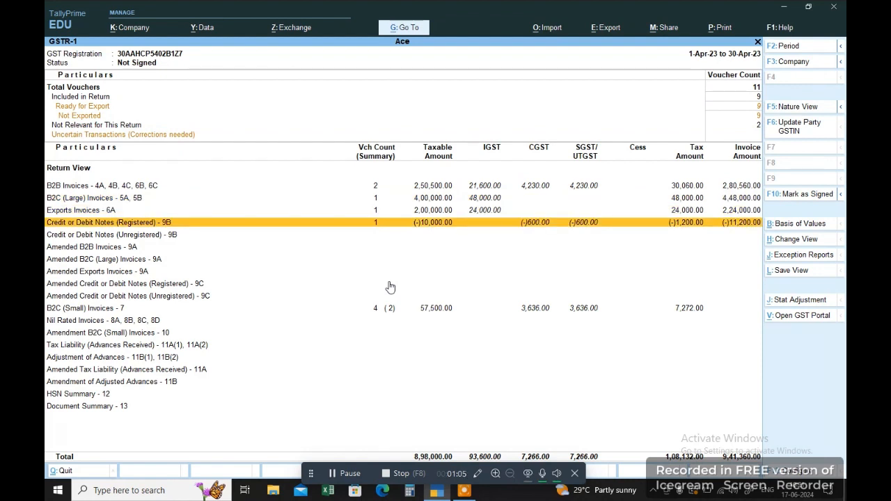
pyautogui.press('Down')
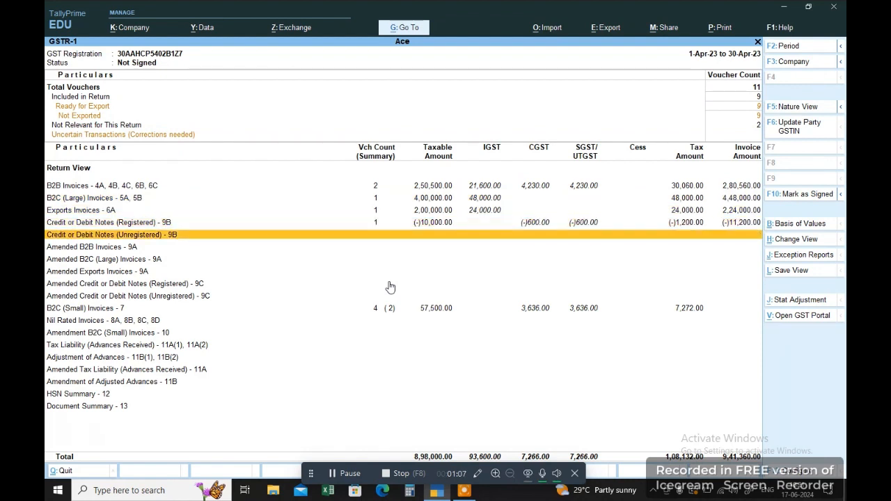
pyautogui.press('Up')
pyautogui.press('Up')
pyautogui.press('Up')
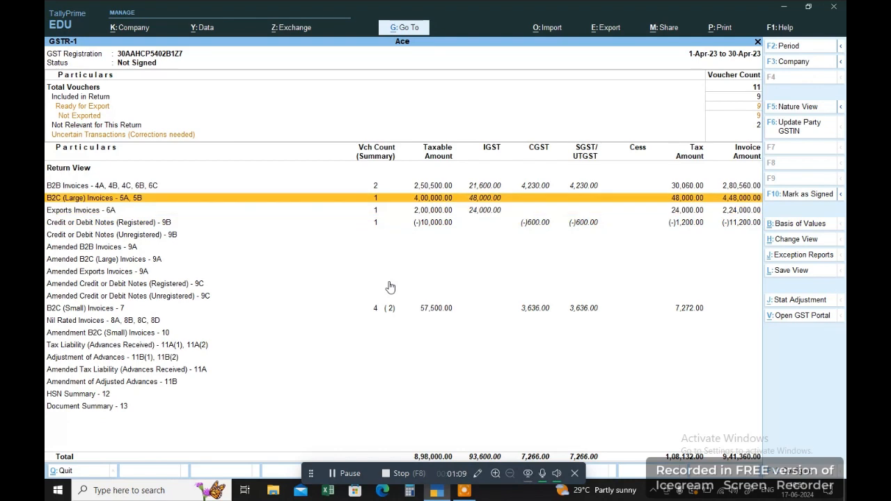
pyautogui.press('Return')
pyautogui.press('Escape')
# Review the Goa 12% B2C (Small) vouchers, then leave GSTR-1.
pyautogui.press('Down')
pyautogui.press('Down')
pyautogui.press('Down')
pyautogui.press('Down')
pyautogui.press('Down')
pyautogui.press('Down')
pyautogui.press('Down')
pyautogui.press('Down')
pyautogui.press('Down')
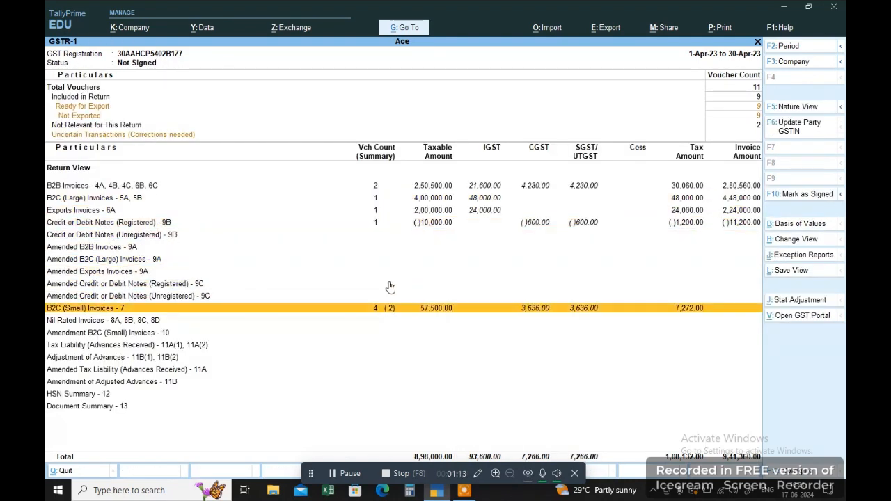
pyautogui.press('Return')
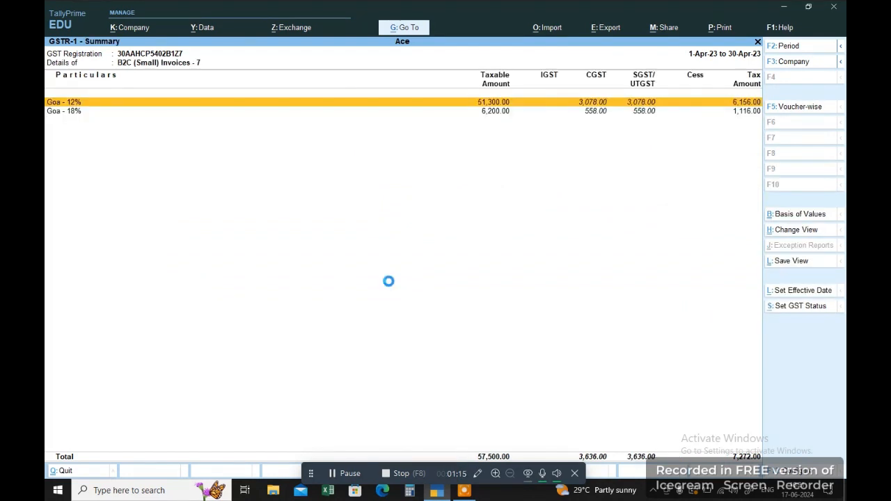
pyautogui.press('Return')
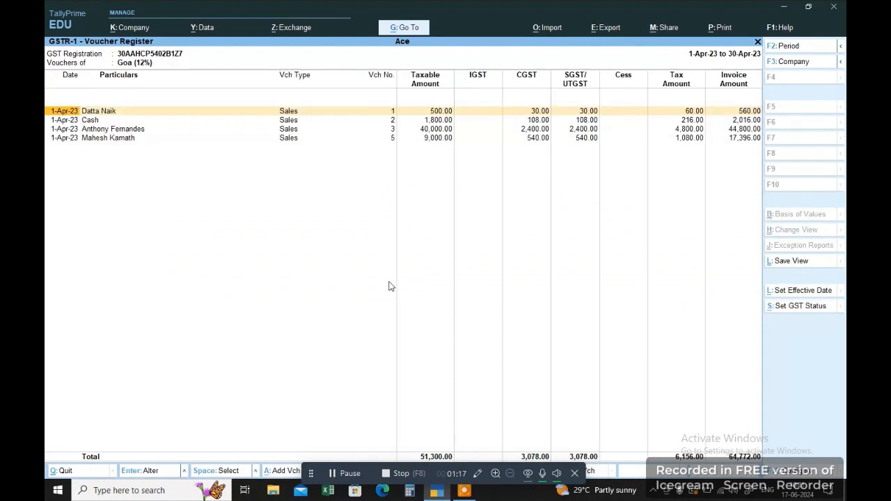
pyautogui.press('Down')
pyautogui.press('Down')
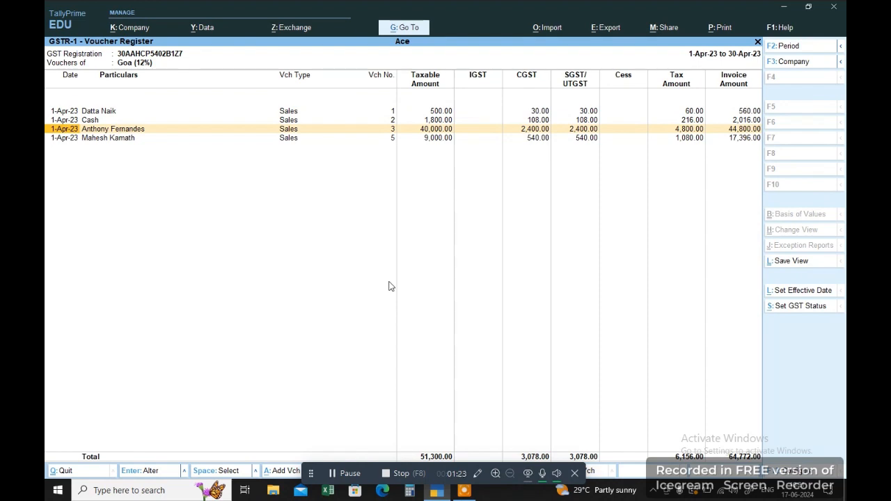
pyautogui.press('Escape')
pyautogui.press('Escape')
pyautogui.press('Escape')
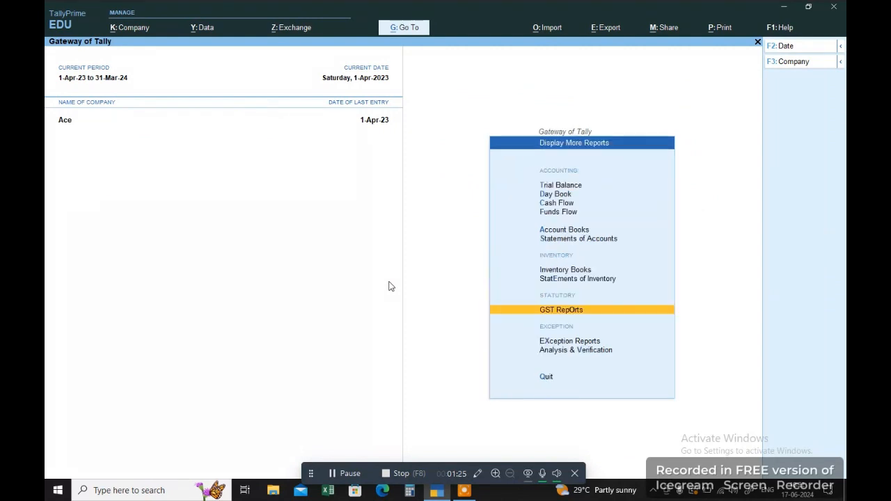
# Start a new credit note for the unregistered Goa customer and confirm party details.
pyautogui.press('Escape')
pyautogui.press('Up')
pyautogui.press('Up')
pyautogui.press('Up')
pyautogui.press('Up')
pyautogui.press('Up')
pyautogui.press('Up')
pyautogui.press('Up')
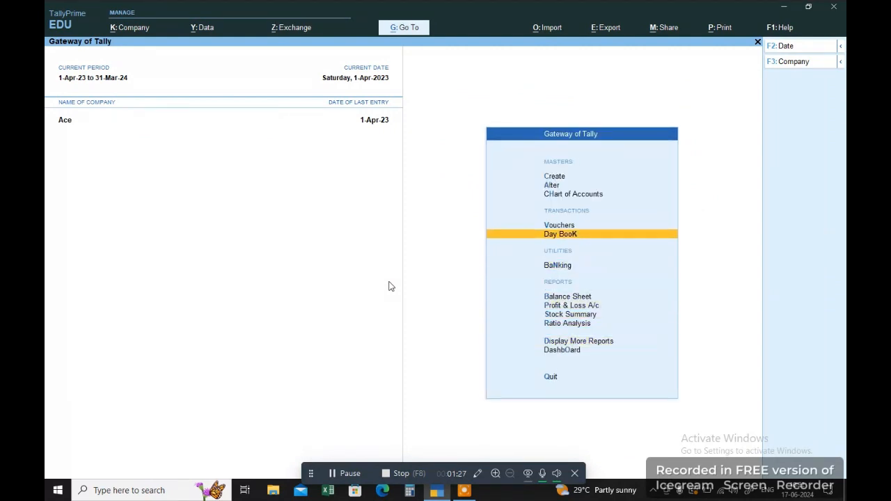
pyautogui.press('Return')
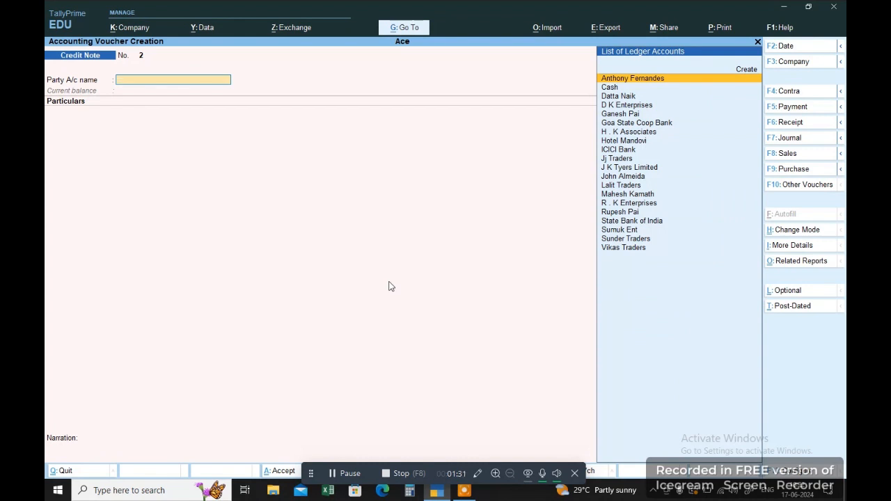
pyautogui.write('Anth')
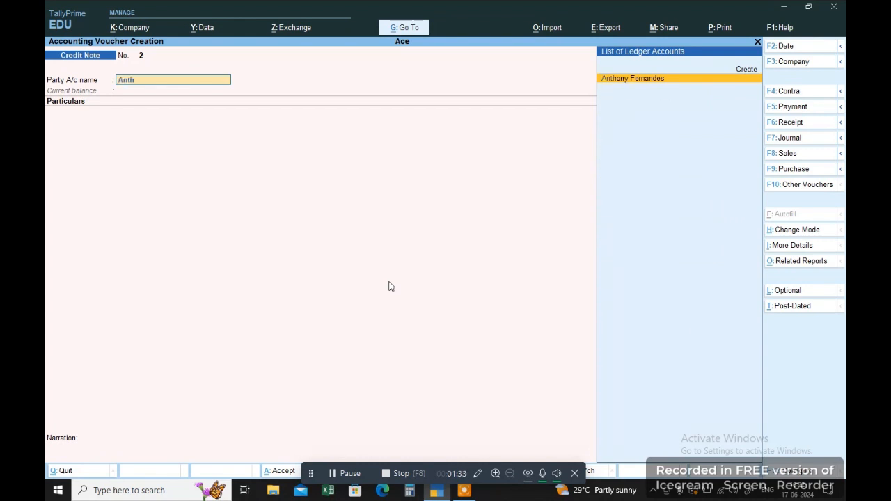
pyautogui.press('Return')
pyautogui.press('Return')
pyautogui.press('Return')
pyautogui.press('Return')
pyautogui.press('Return')
pyautogui.press('Return')
pyautogui.press('Return')
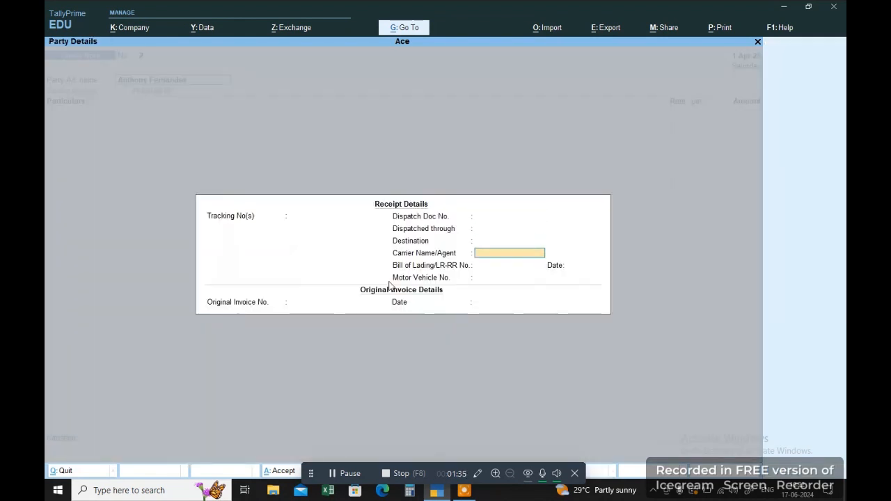
pyautogui.press('Return')
pyautogui.press('Return')
pyautogui.press('Return')
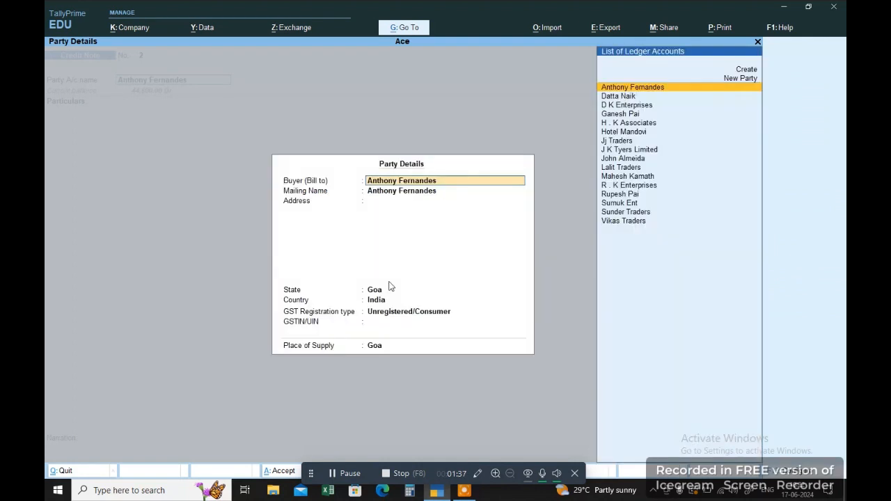
pyautogui.press('Return')
pyautogui.press('Return')
pyautogui.press('Return')
pyautogui.press('Return')
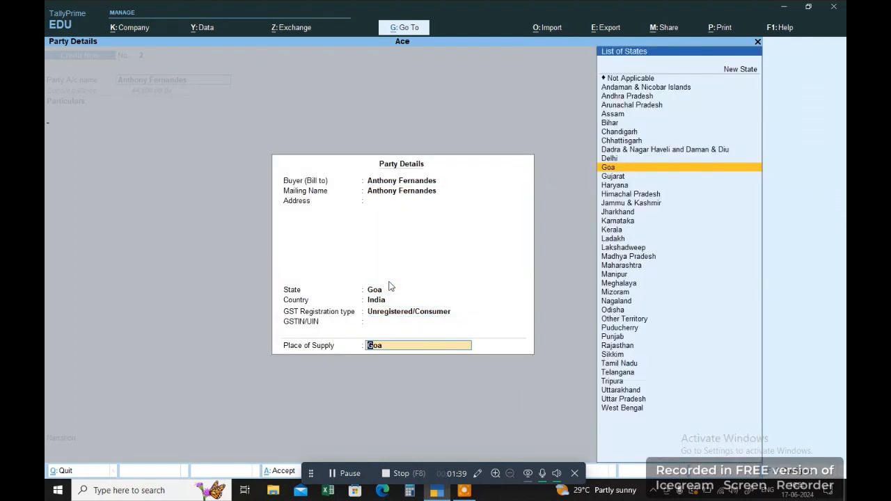
pyautogui.press('Return')
# Add Electronic Sales 12% at 5,000 plus Output CGST and Output SGT at 300 each.
pyautogui.write('Sa')
pyautogui.press('Up')
pyautogui.press('Up')
pyautogui.press('Up')
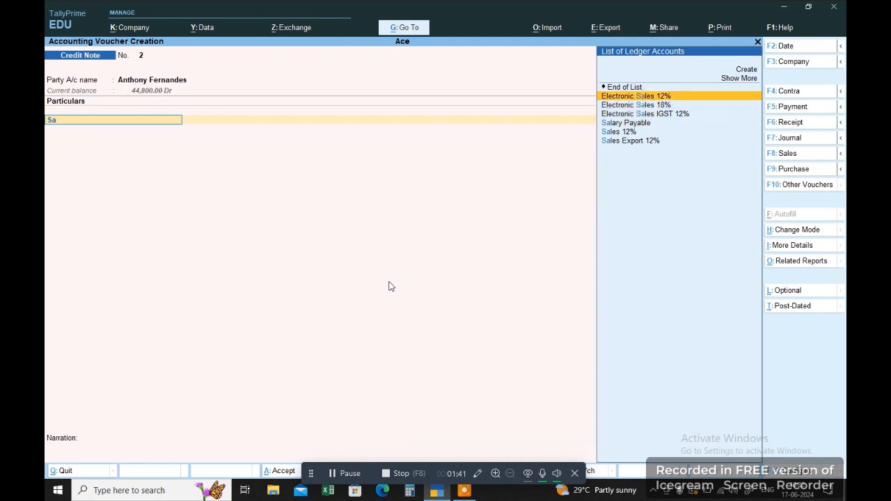
pyautogui.press('Return')
pyautogui.write('5')
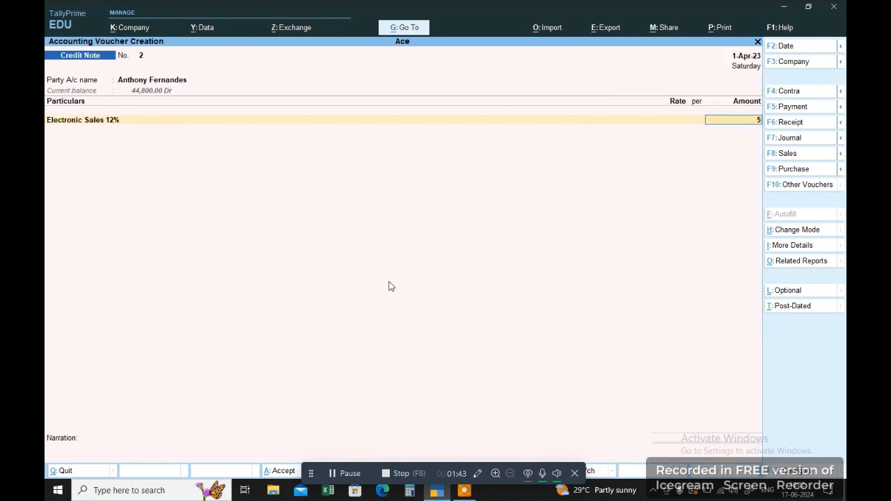
pyautogui.write(',000')
pyautogui.press('Return')
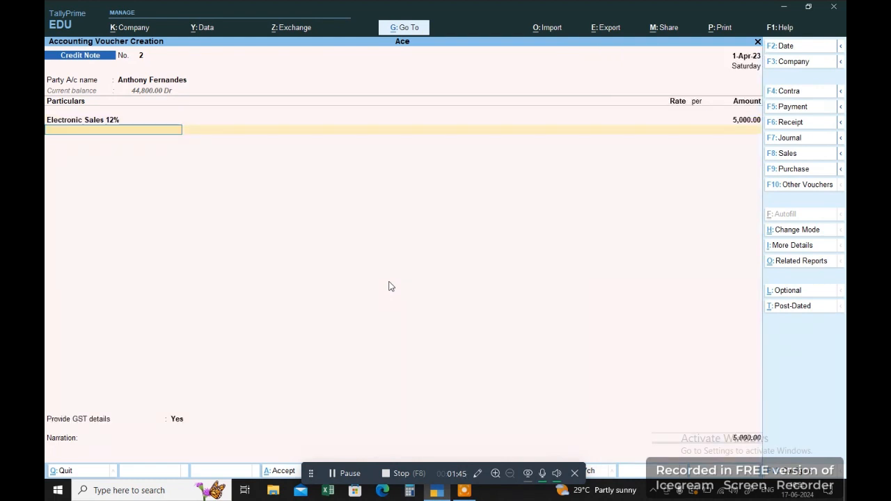
pyautogui.write('Ou')
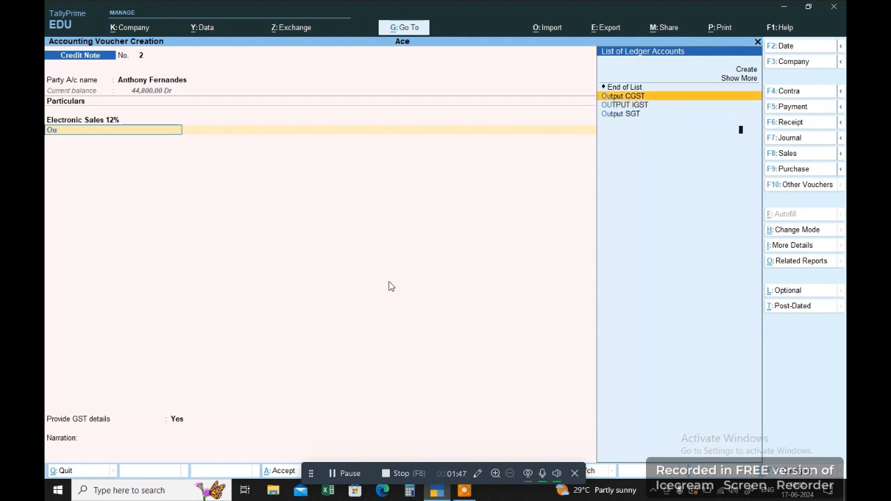
pyautogui.press('Return')
pyautogui.press('Return')
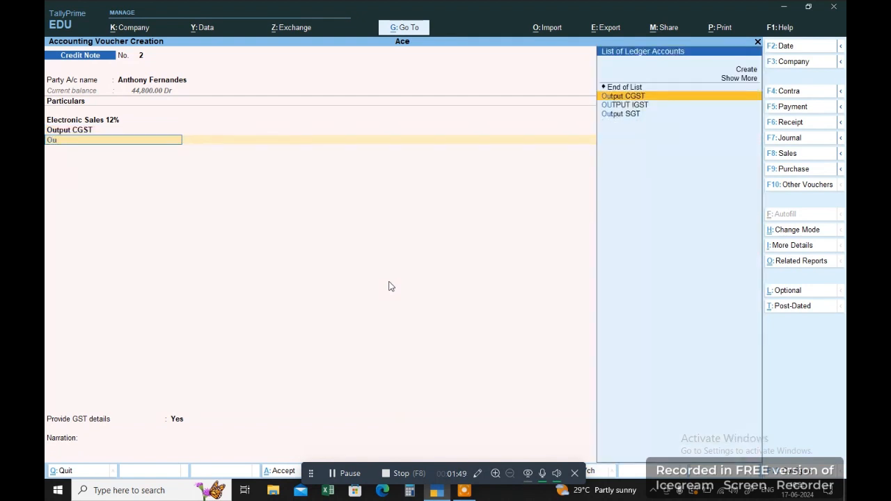
pyautogui.press('Down')
pyautogui.press('Down')
pyautogui.press('Return')
pyautogui.press('Return')
# Set reason 01-Sales Return, date 1/4, settle against the pending bill and save.
pyautogui.press('Return')
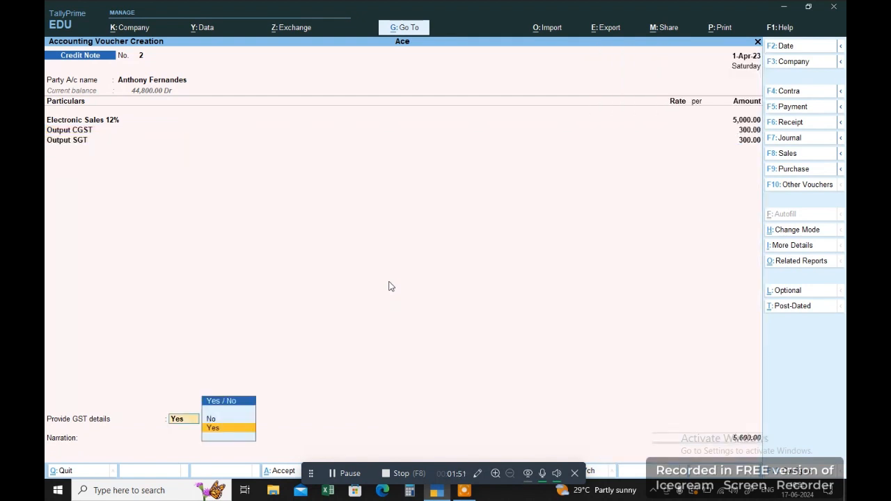
pyautogui.press('Return')
pyautogui.press('Down')
pyautogui.press('Return')
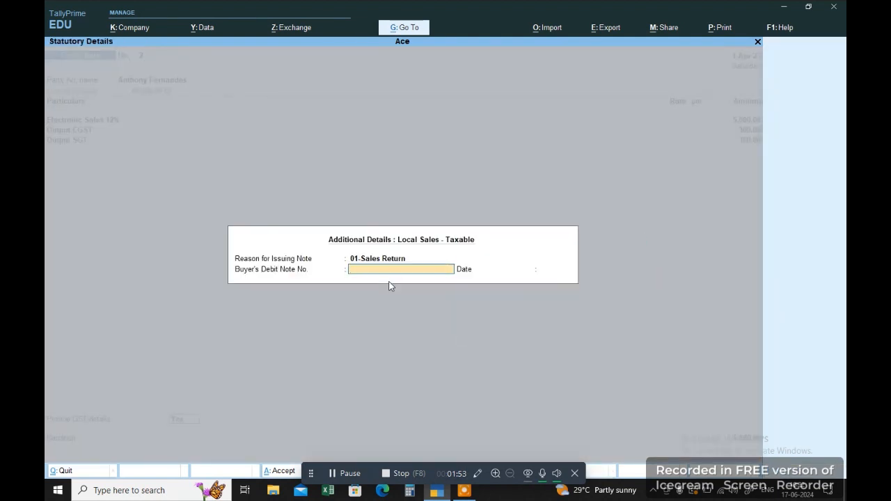
pyautogui.press('Return')
pyautogui.write('1')
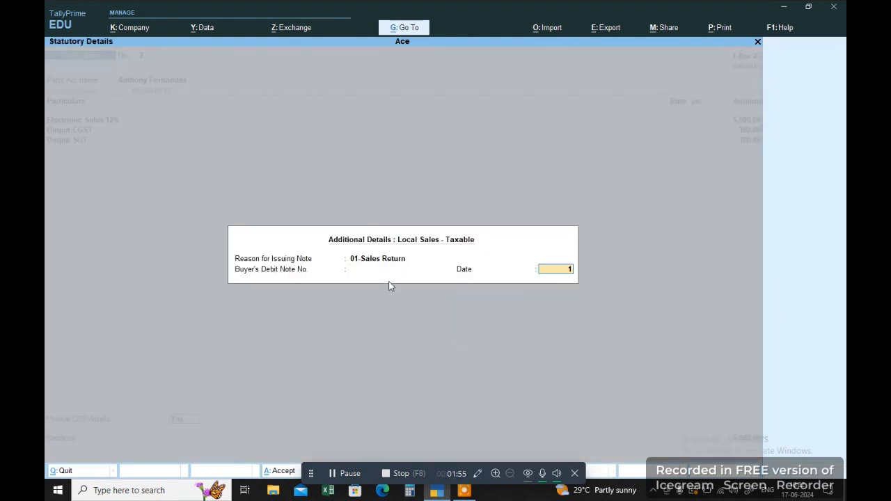
pyautogui.write('/4')
pyautogui.press('Return')
pyautogui.press('Return')
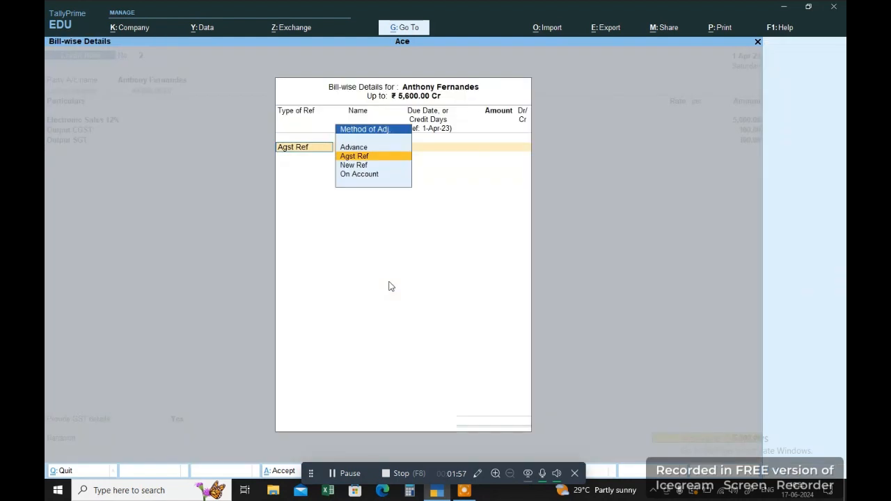
pyautogui.press('Return')
pyautogui.press('Return')
pyautogui.press('Return')
pyautogui.press('Return')
pyautogui.press('Return')
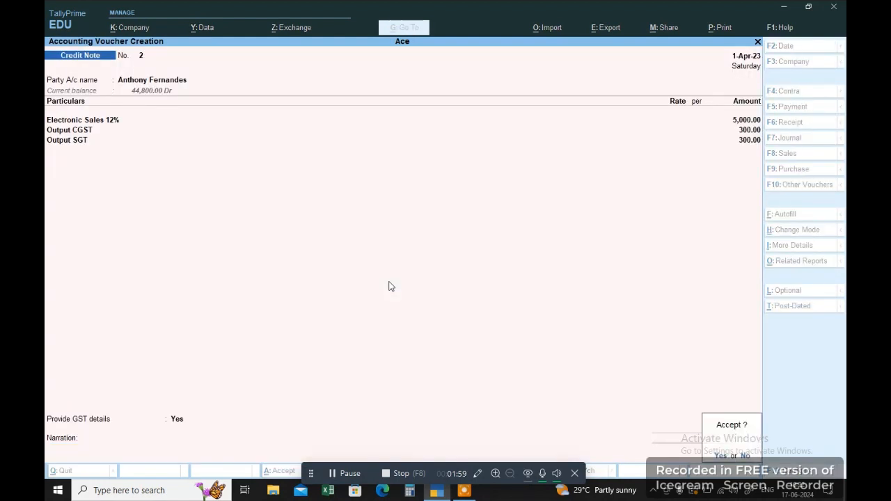
pyautogui.press('Return')
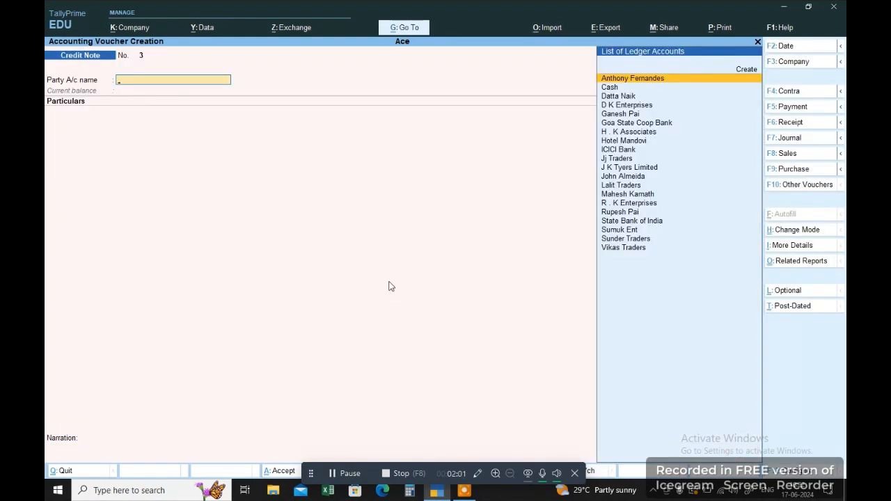
pyautogui.press('Escape')
# Return to the Gateway and open GSTR-1's uncertain transactions needing correction.
pyautogui.press('Return')
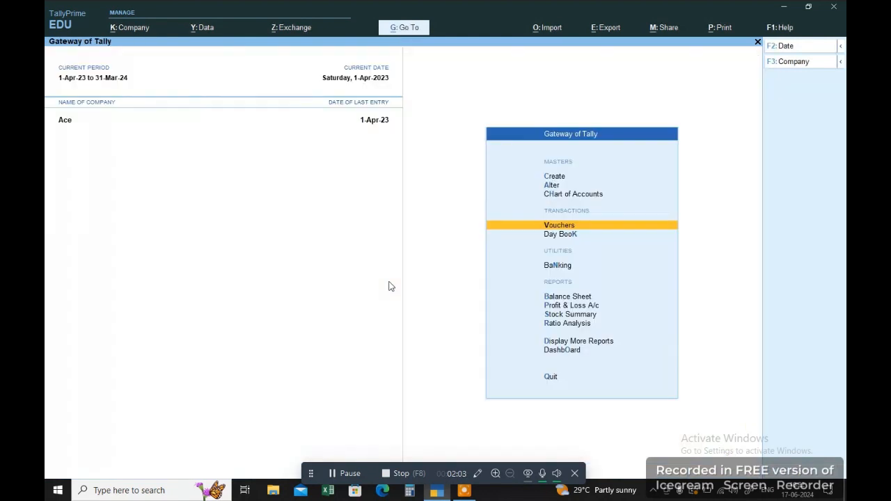
pyautogui.press('d')
pyautogui.press('g')
pyautogui.press('Down')
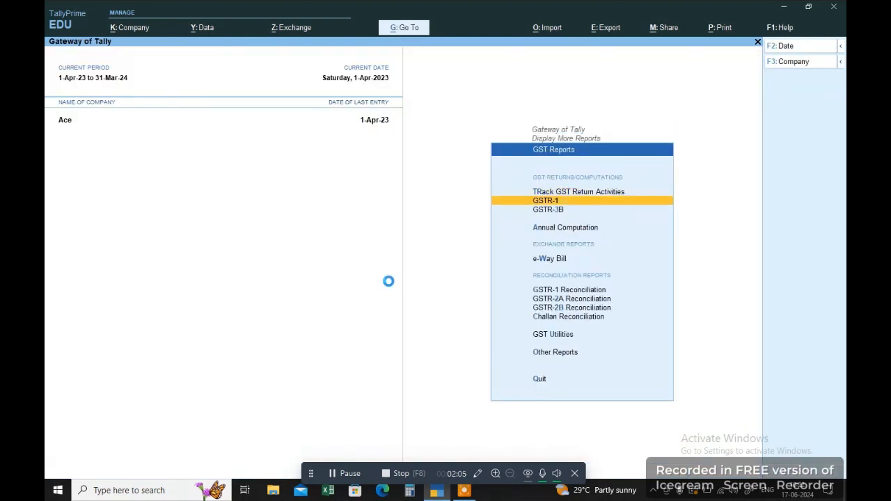
pyautogui.press('Return')
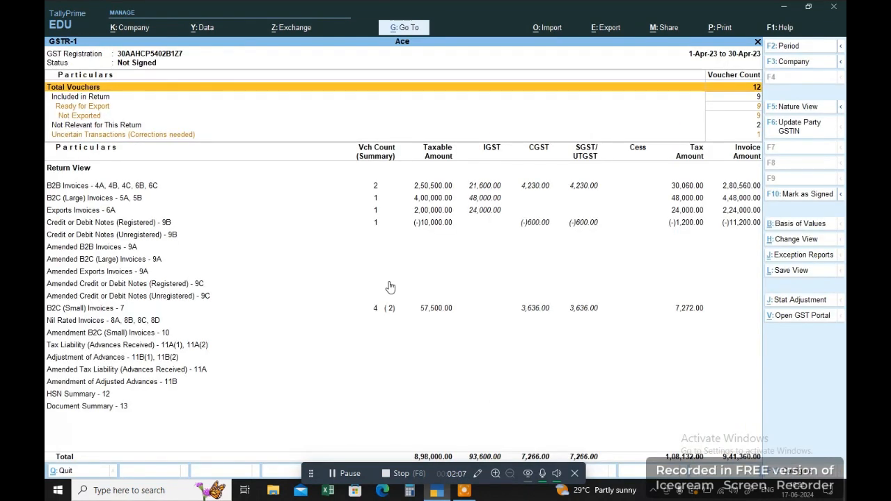
pyautogui.press('Down')
pyautogui.press('Down')
pyautogui.press('Down')
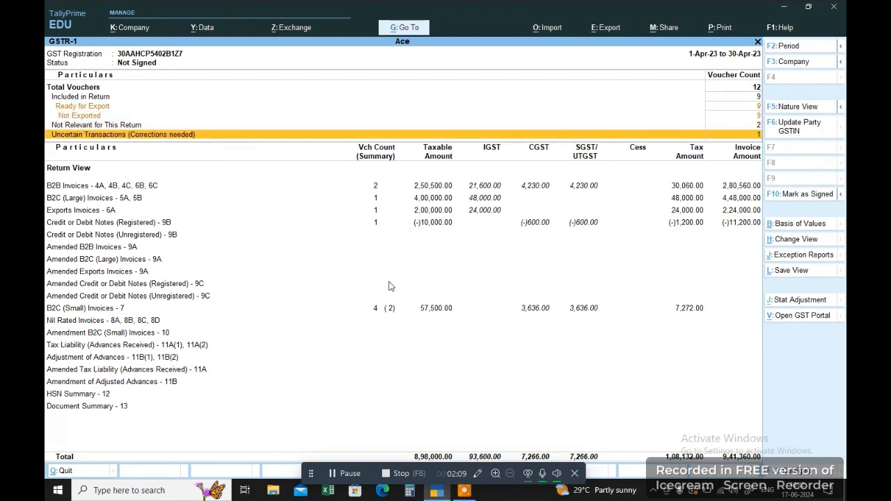
pyautogui.press('Return')
pyautogui.press('Return')
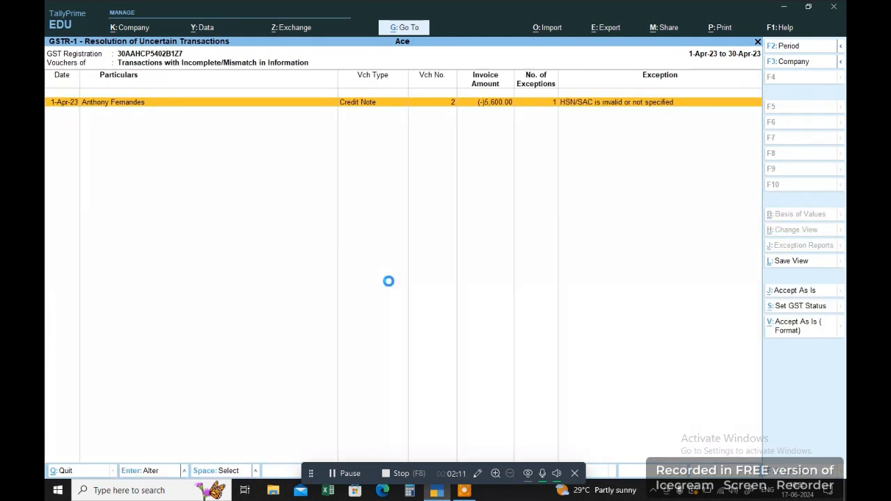
# Review Credit Note 2 and accept its invalid HSN/SAC exception as is.
pyautogui.press('Return')
pyautogui.press('Escape')
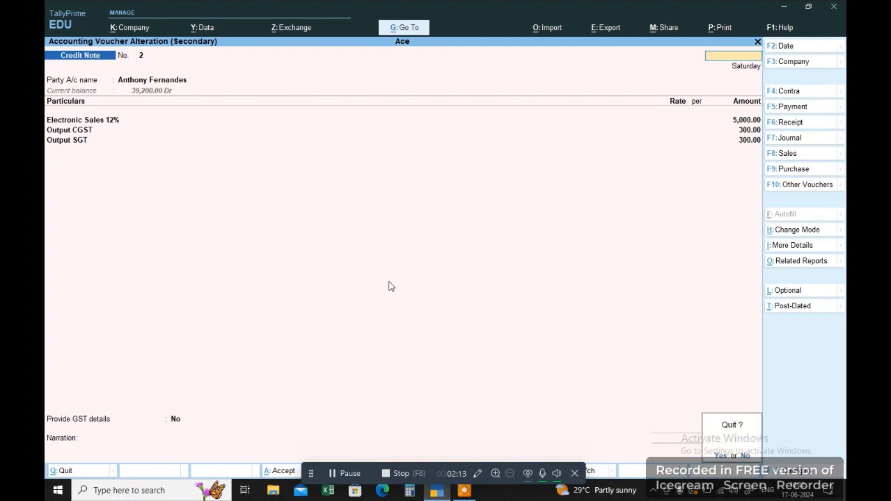
pyautogui.press('Return')
pyautogui.press('Escape')
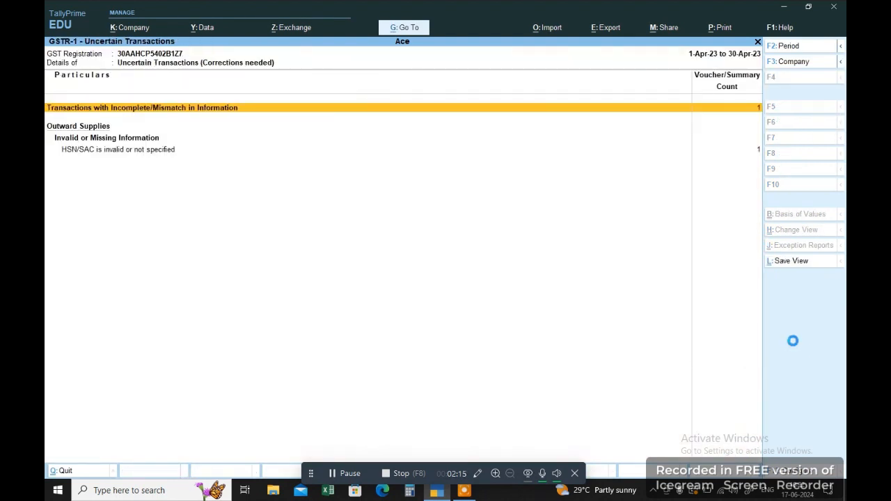
pyautogui.press('Return')
pyautogui.click(806, 332)
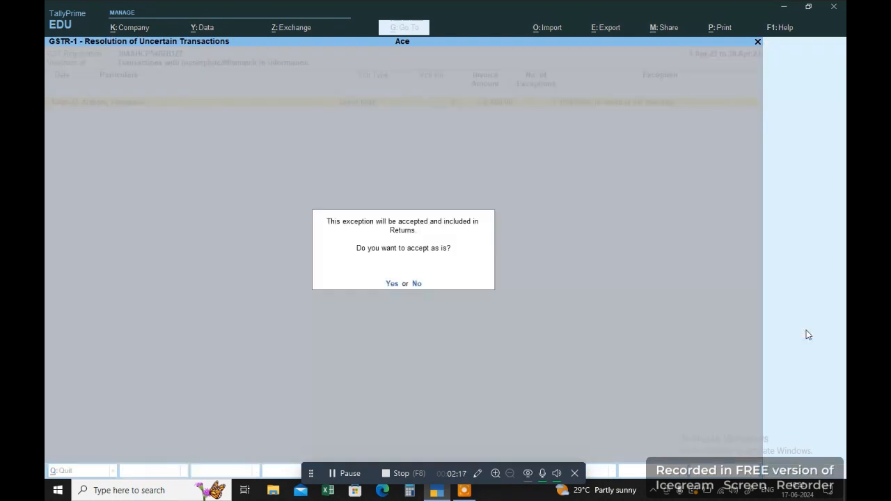
pyautogui.click(391, 284)
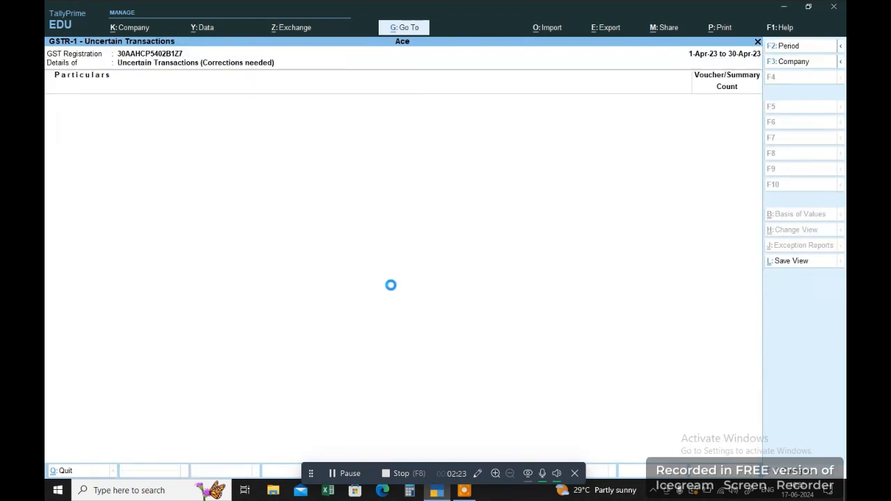
pyautogui.press('Down')
pyautogui.press('Down')
pyautogui.press('Down')
pyautogui.press('Down')
pyautogui.press('Down')
pyautogui.press('Down')
pyautogui.press('Down')
pyautogui.press('Down')
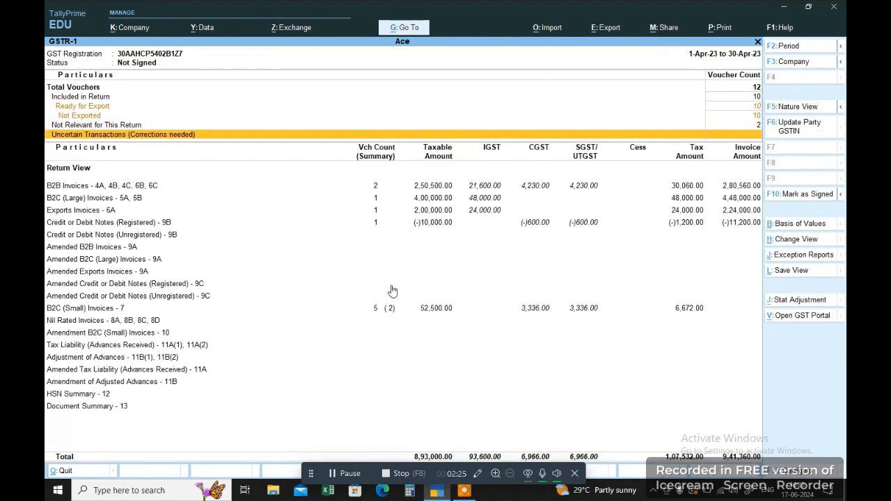
pyautogui.press('Down')
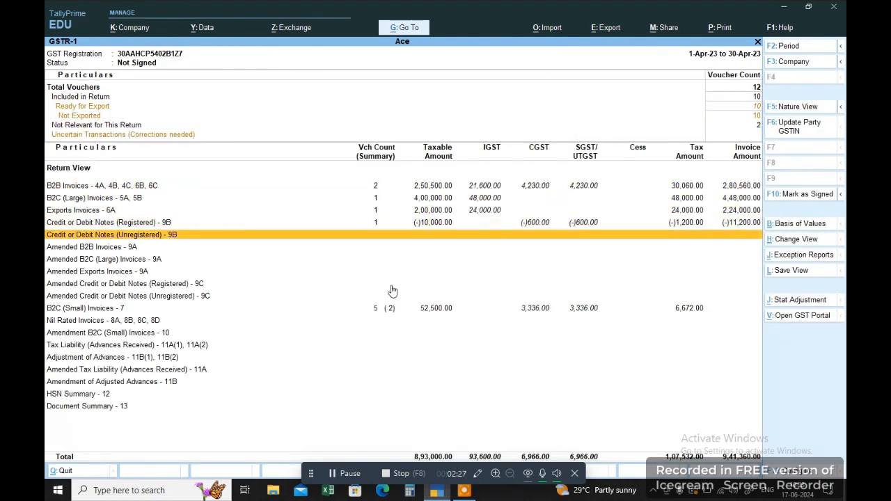
pyautogui.press('Down')
pyautogui.press('Down')
pyautogui.press('Down')
pyautogui.press('Down')
pyautogui.press('Down')
pyautogui.press('Down')
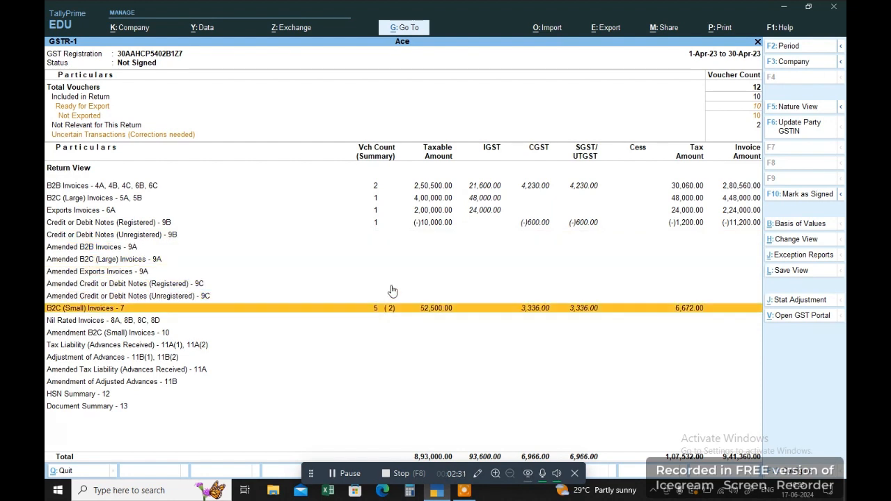
pyautogui.press('Return')
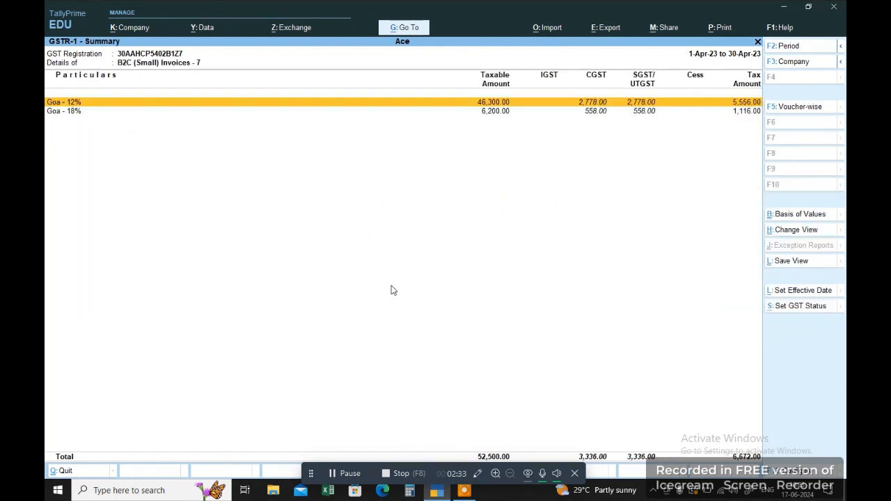
pyautogui.press('Return')
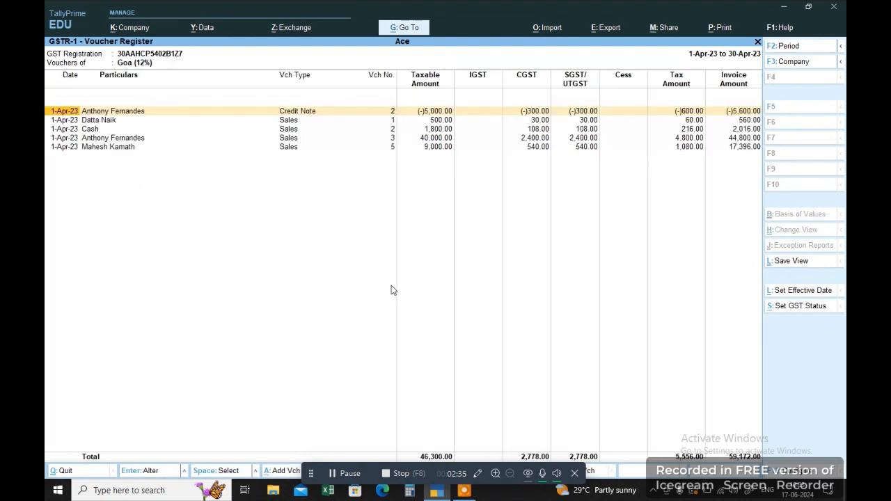
pyautogui.press('Down')
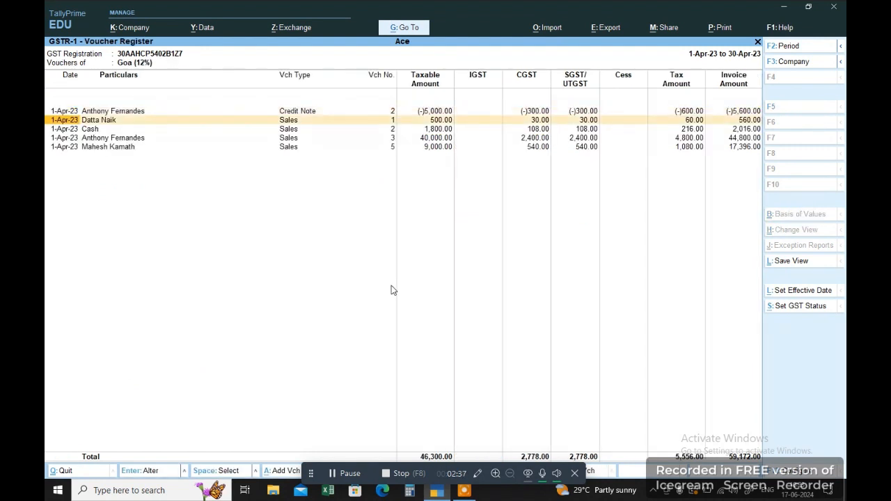
pyautogui.press('Up')
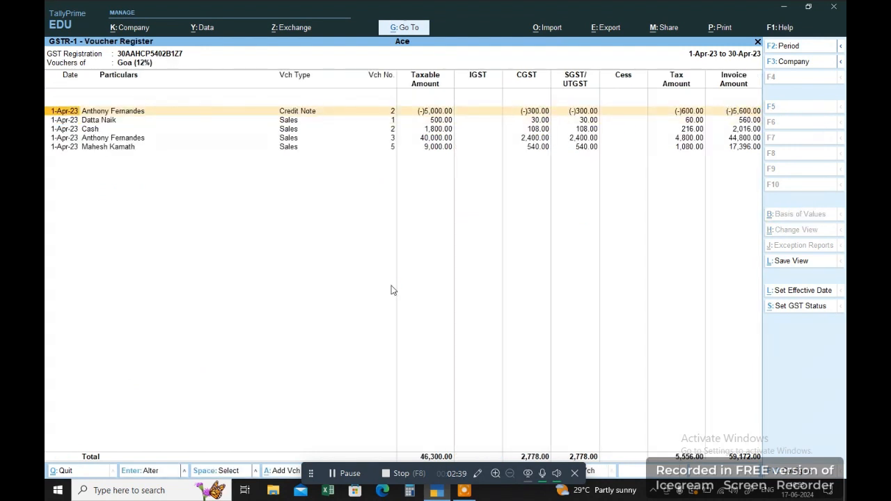
pyautogui.press('Return')
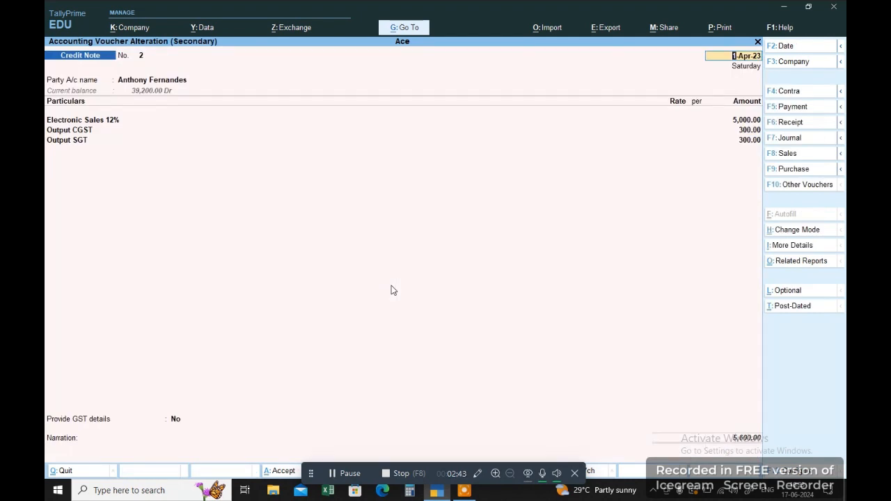
pyautogui.press('Return')
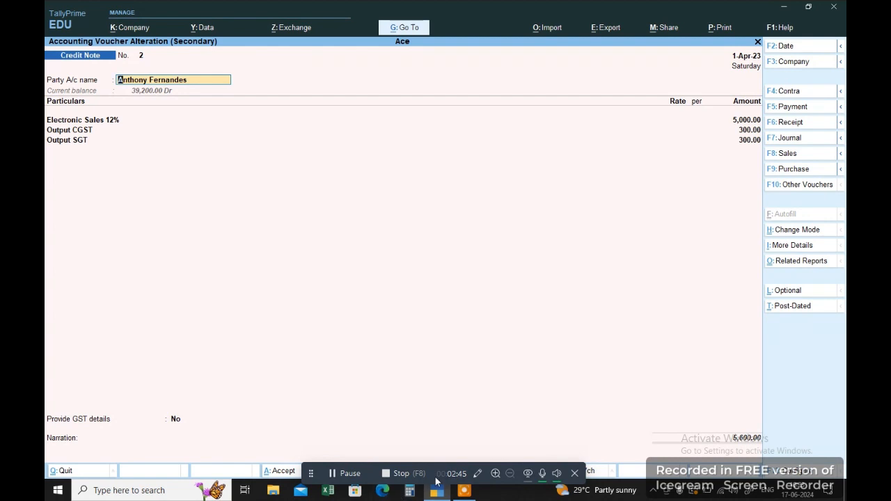
pyautogui.hotkey('ctrl', 'a')
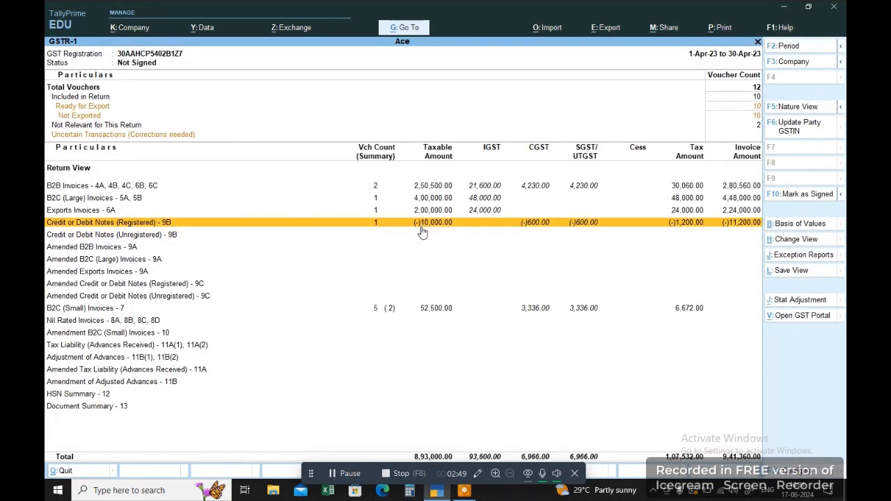
# Inspect the Goa 12% B2C (Small) invoice vouchers in GSTR-1.
pyautogui.click(414, 235)
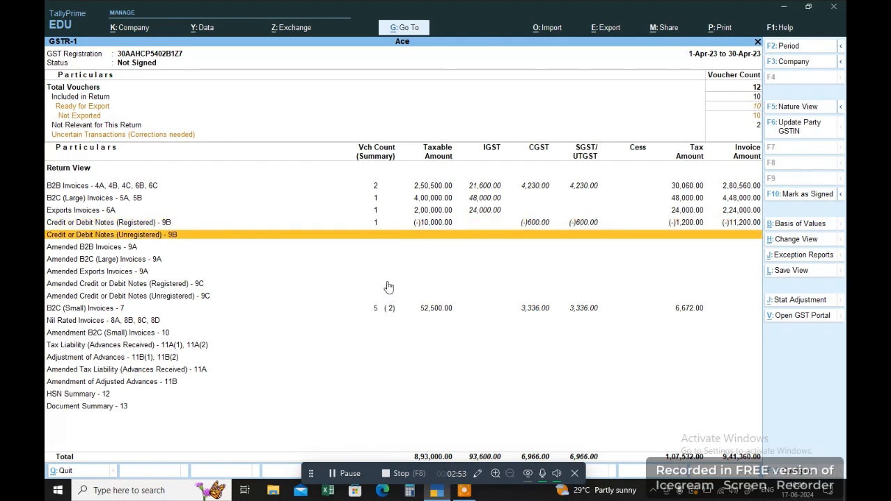
pyautogui.click(376, 308)
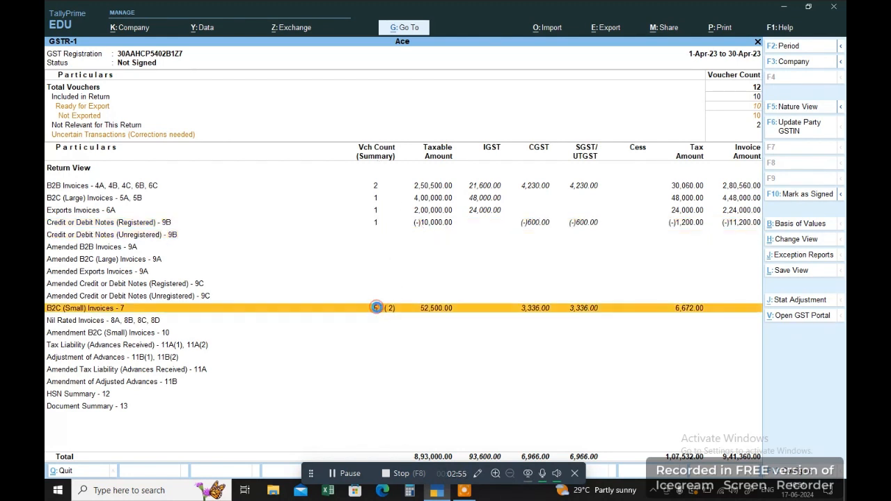
pyautogui.click(376, 308)
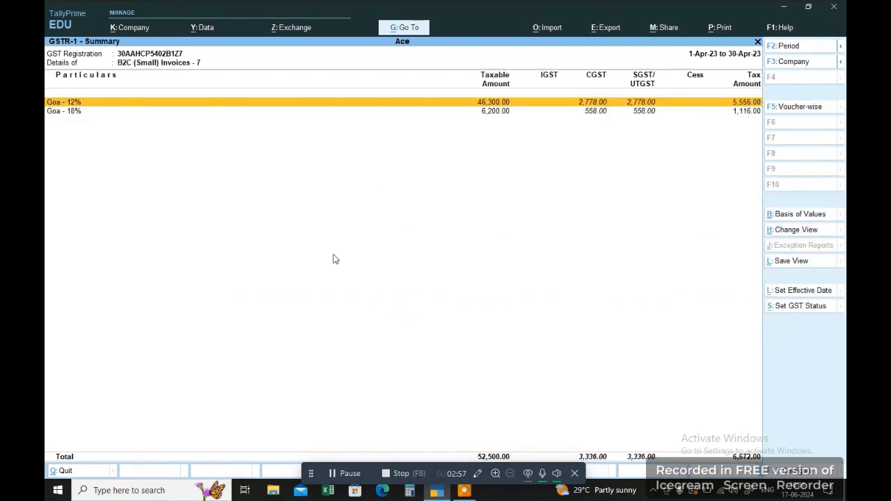
pyautogui.click(210, 105)
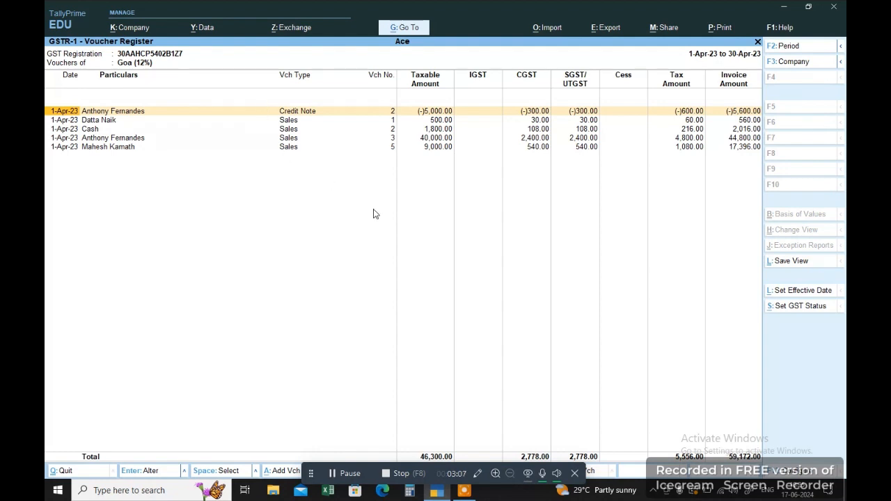
pyautogui.press('Escape')
pyautogui.press('Escape')
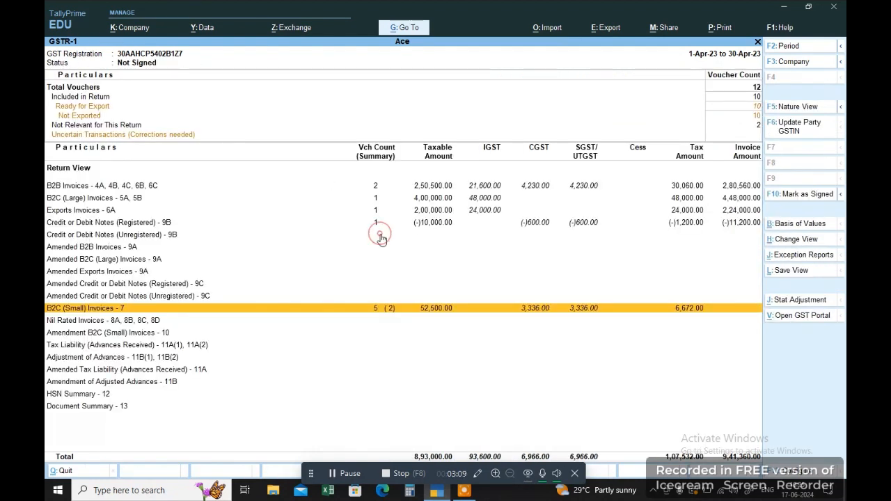
# Switch the GSTR-1 report to its F5 Nature View.
pyautogui.click(379, 237)
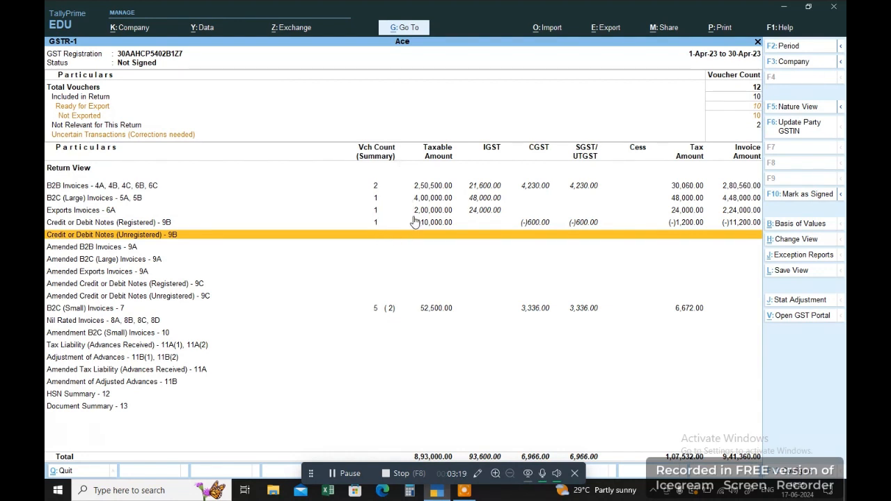
pyautogui.click(533, 198)
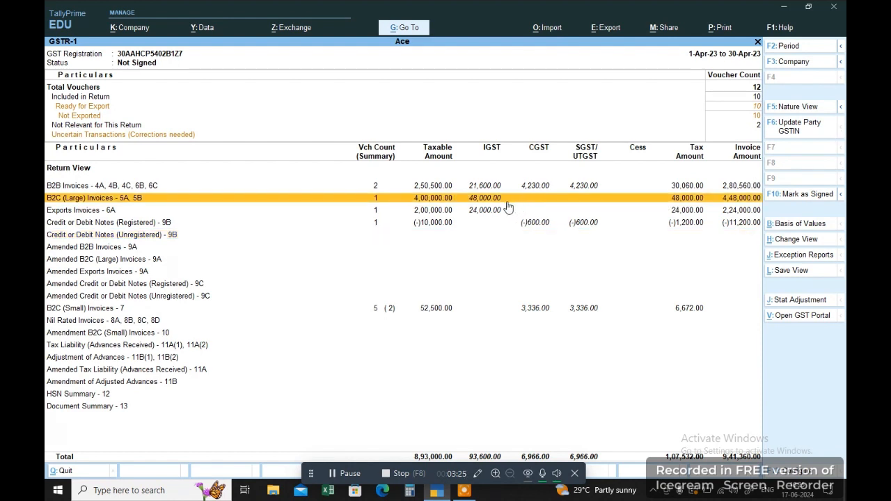
pyautogui.click(774, 114)
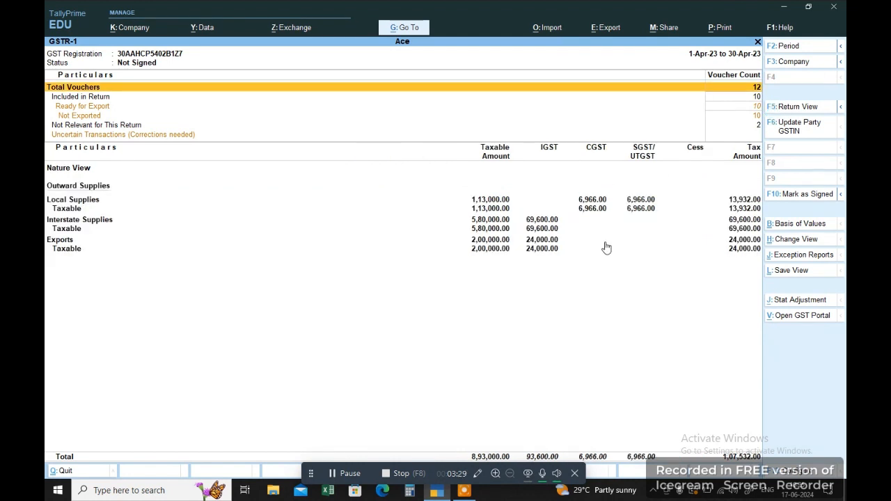
# Set the Nature View's report format to Detailed via F12 Configure.
pyautogui.click(790, 471)
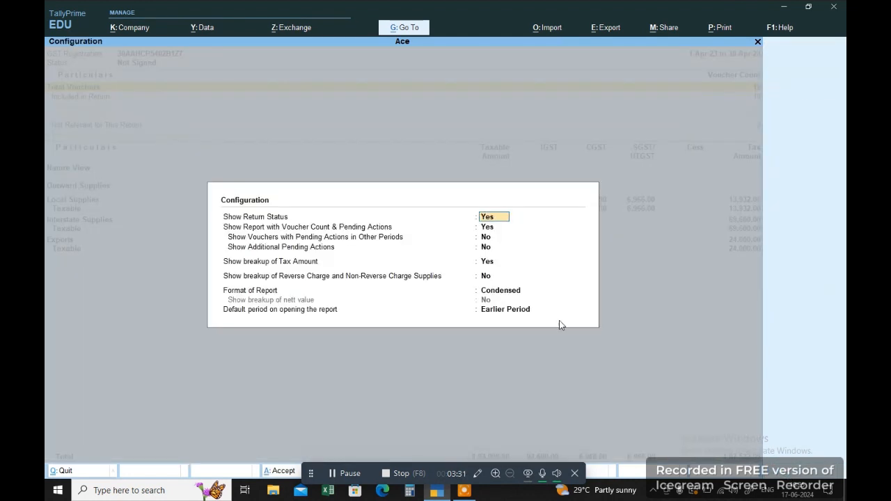
pyautogui.click(495, 291)
pyautogui.press('Down')
pyautogui.press('Return')
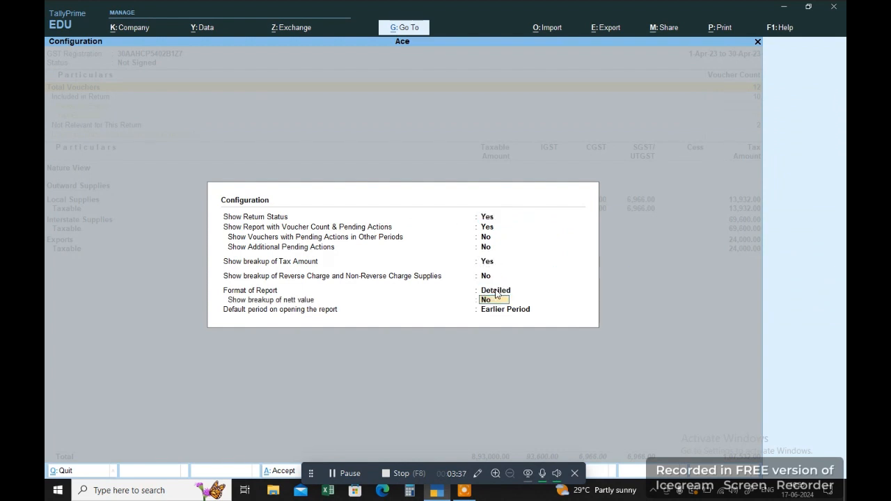
pyautogui.press('Return')
pyautogui.press('Return')
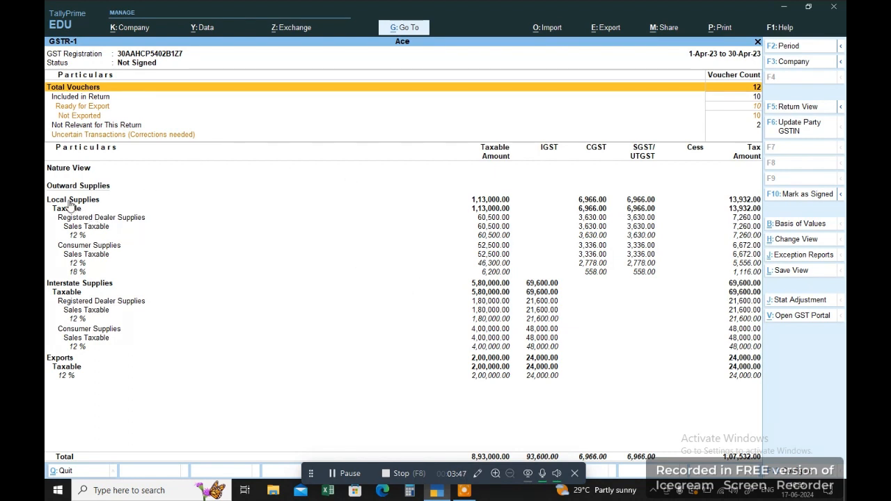
# Open the vouchers for local 12% sales to registered dealers.
pyautogui.click(76, 236)
pyautogui.click(75, 264)
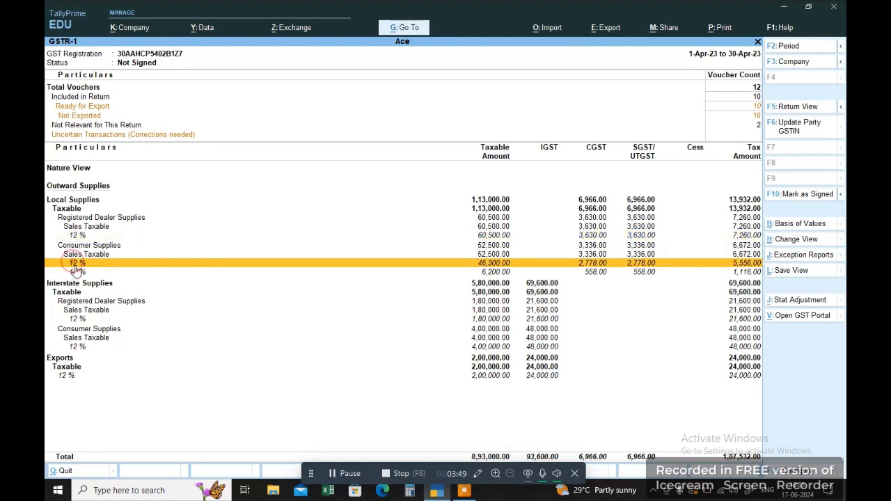
pyautogui.click(77, 272)
pyautogui.click(84, 319)
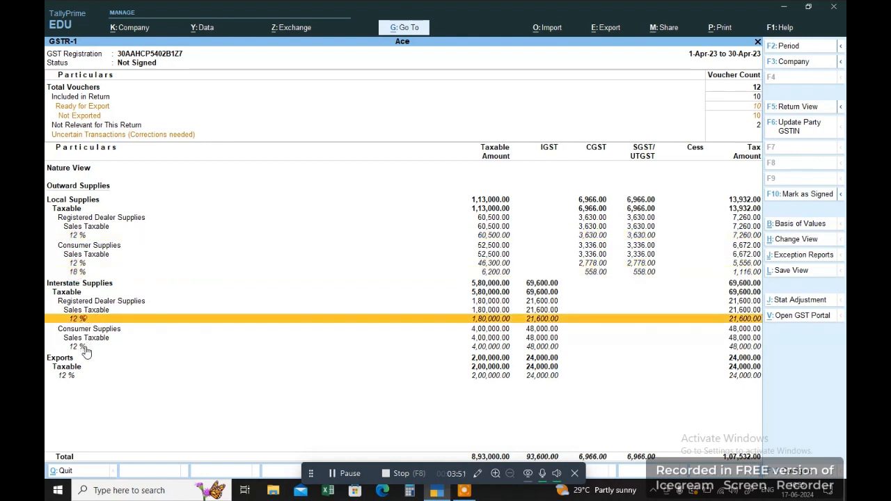
pyautogui.click(84, 346)
pyautogui.press('Up')
pyautogui.press('Up')
pyautogui.press('Up')
pyautogui.press('Up')
pyautogui.press('Up')
pyautogui.press('Up')
pyautogui.press('Up')
pyautogui.press('Up')
pyautogui.press('Up')
pyautogui.press('Up')
pyautogui.press('Up')
pyautogui.press('Up')
pyautogui.press('Up')
pyautogui.press('Up')
pyautogui.press('Up')
pyautogui.press('Up')
pyautogui.press('Up')
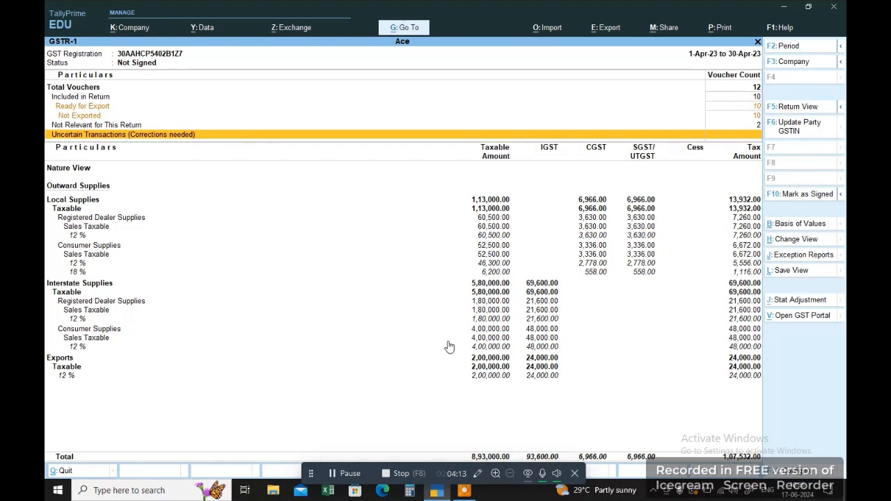
pyautogui.press('Down')
pyautogui.press('Down')
pyautogui.press('Down')
pyautogui.press('Down')
pyautogui.press('Down')
pyautogui.press('Down')
pyautogui.press('Up')
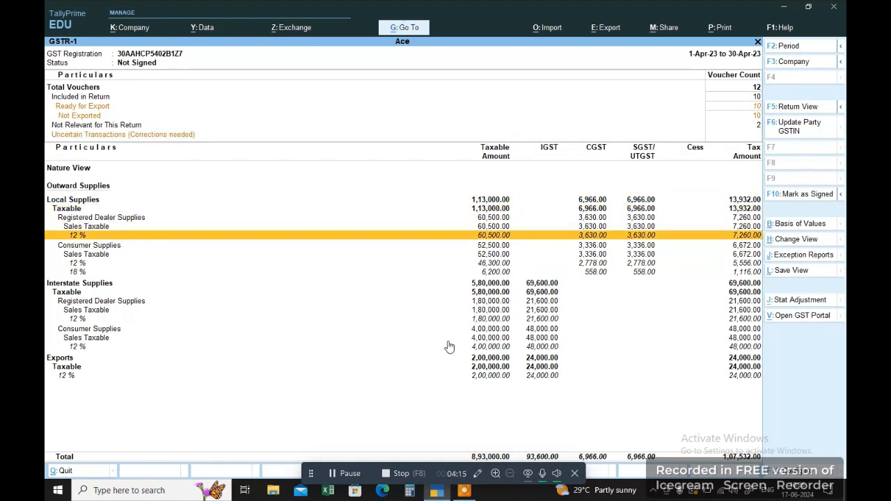
pyautogui.press('Return')
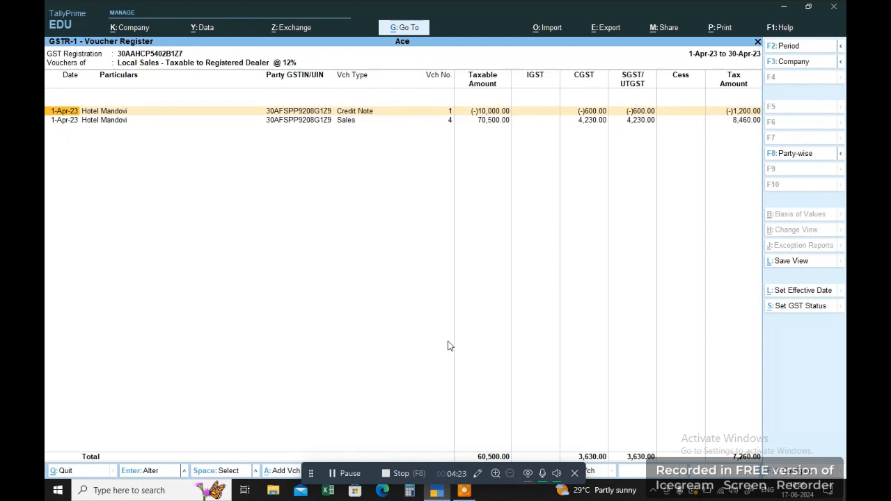
# Check the credit note and sales voucher rows, then reopen GSTR-1.
pyautogui.press('Down')
pyautogui.press('Up')
pyautogui.press('Down')
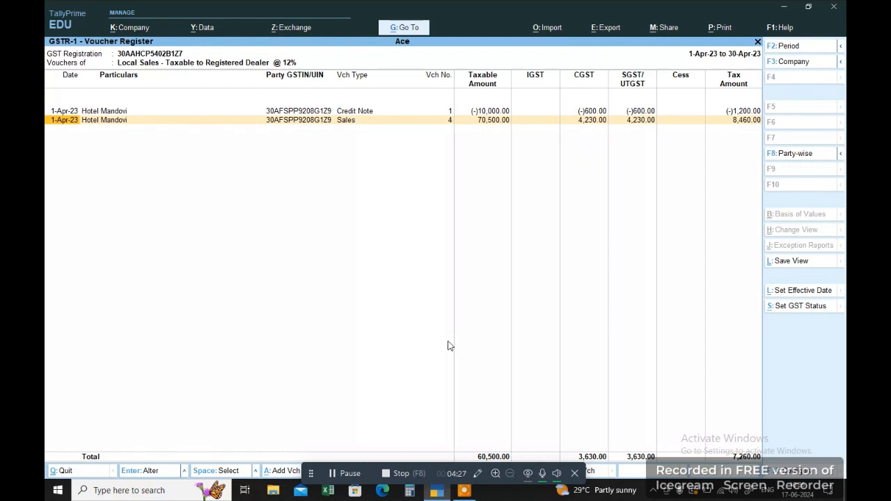
pyautogui.press('Escape')
pyautogui.press('Escape')
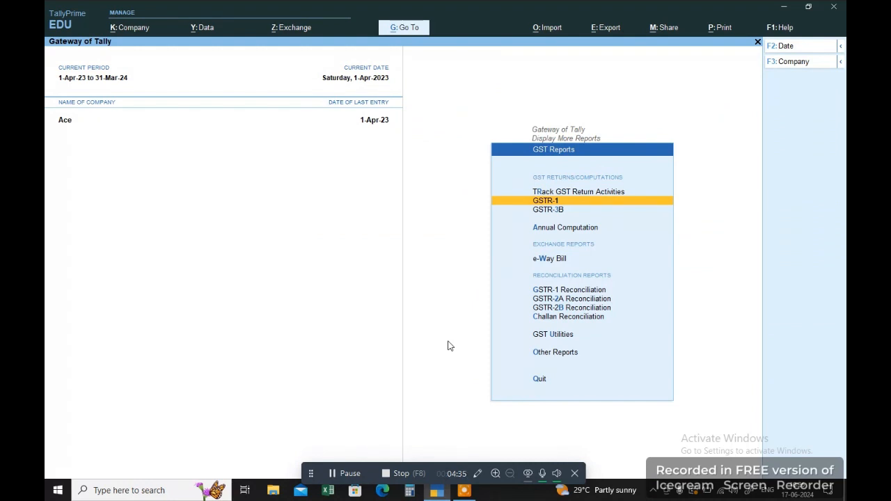
pyautogui.press('Return')
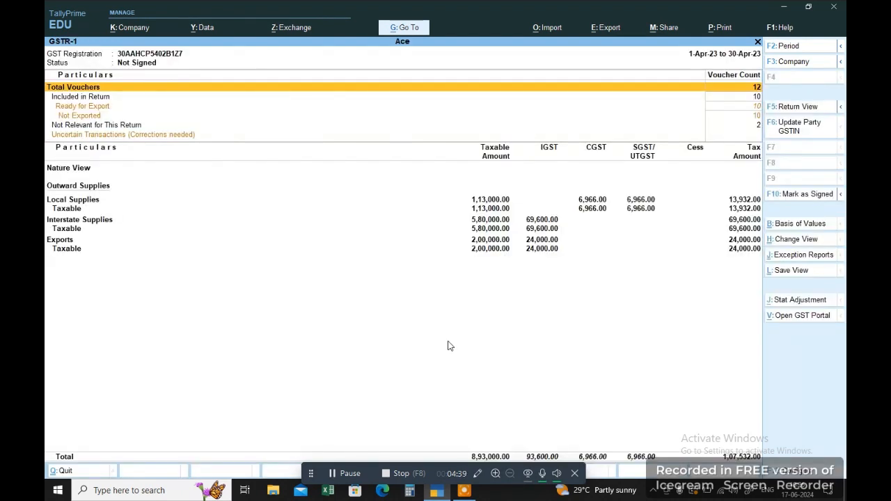
# Open Change Period (Alt+F2) and clear the From and To dates.
pyautogui.press('alt')
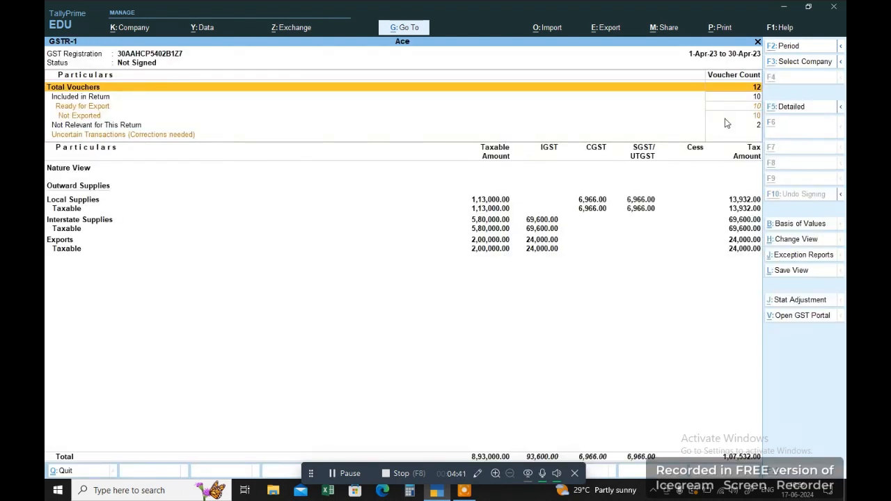
pyautogui.hotkey('alt', 'F2')
pyautogui.press('BackSpace')
pyautogui.press('Return')
pyautogui.press('BackSpace')
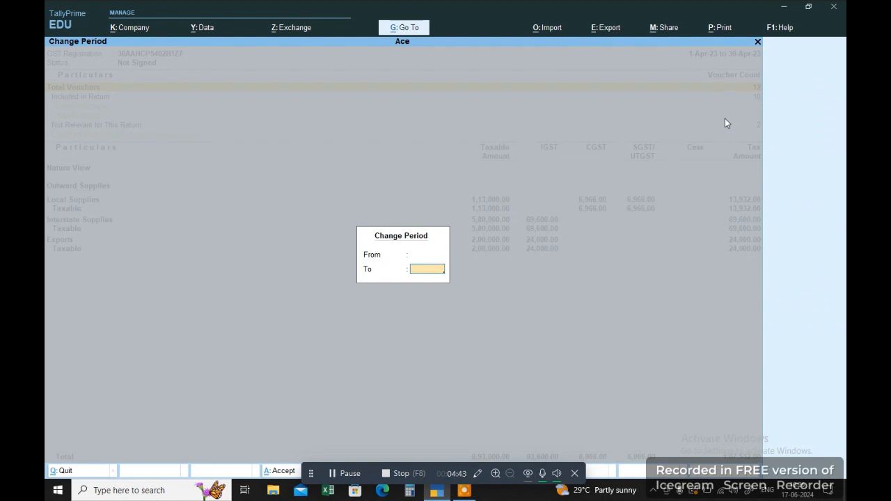
# Apply the 1-Apr-23 period, toggle Return View and back to Nature View, and bring up Export.
pyautogui.press('Return')
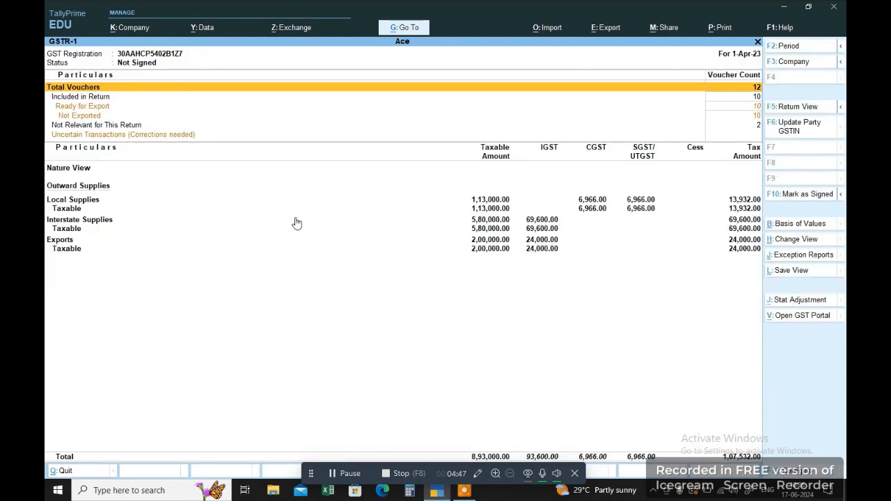
pyautogui.click(821, 106)
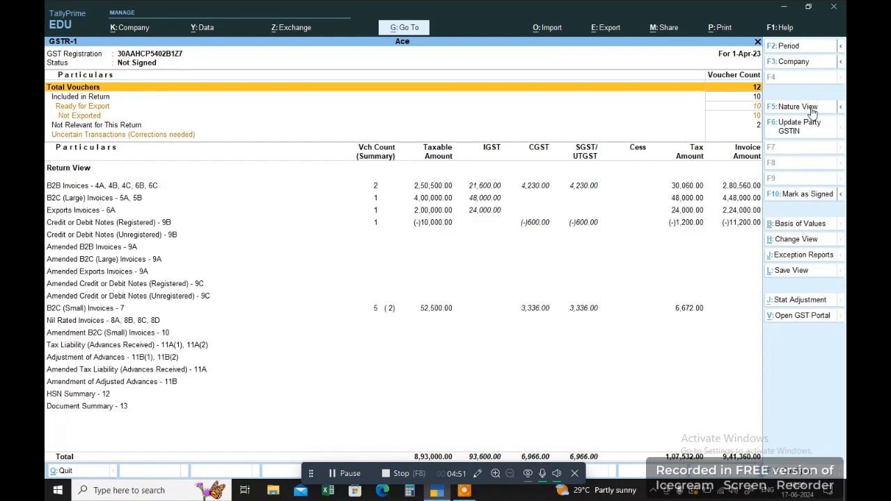
pyautogui.click(814, 108)
pyautogui.click(602, 30)
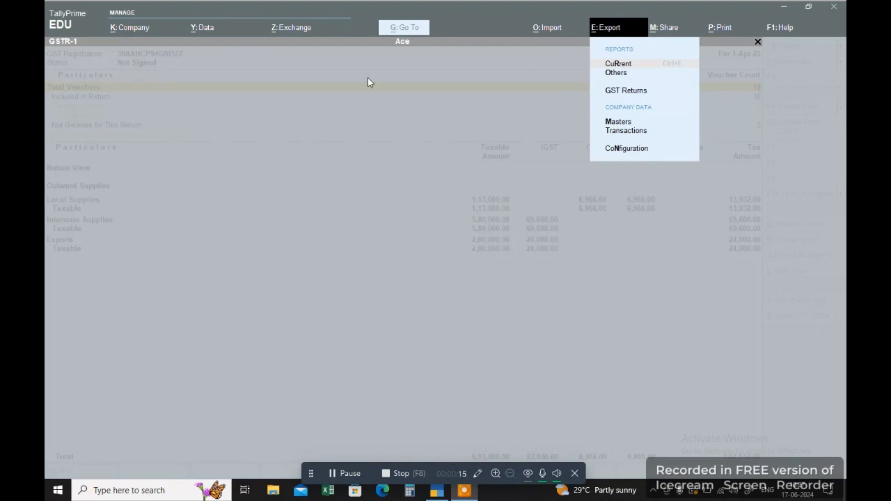
# Choose the GST Returns export for the pending GSTR-1 vouchers and open its configuration.
pyautogui.click(614, 92)
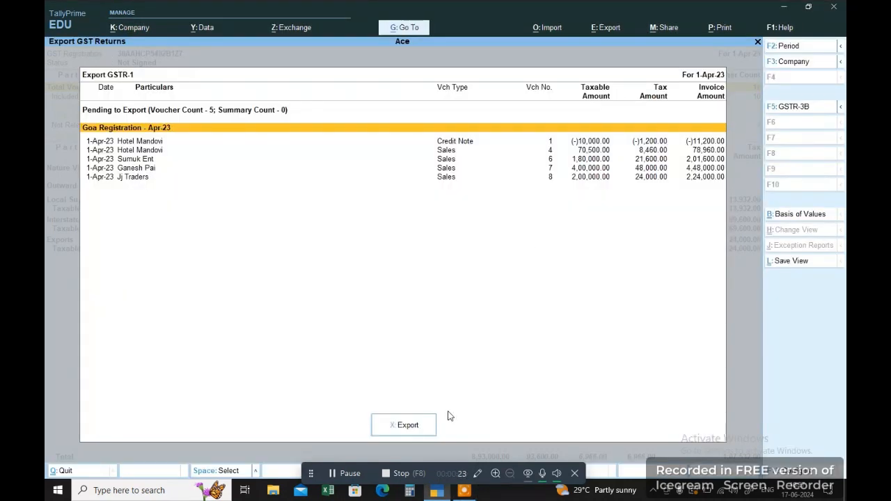
pyautogui.click(407, 426)
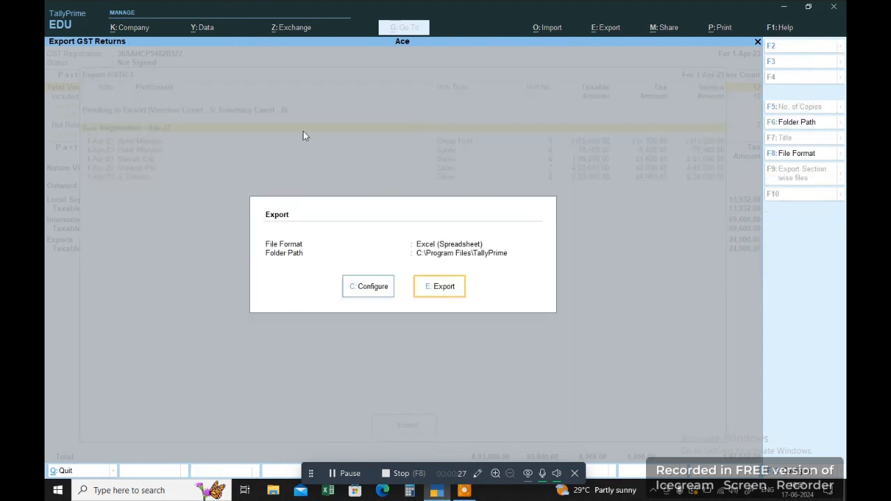
pyautogui.click(363, 289)
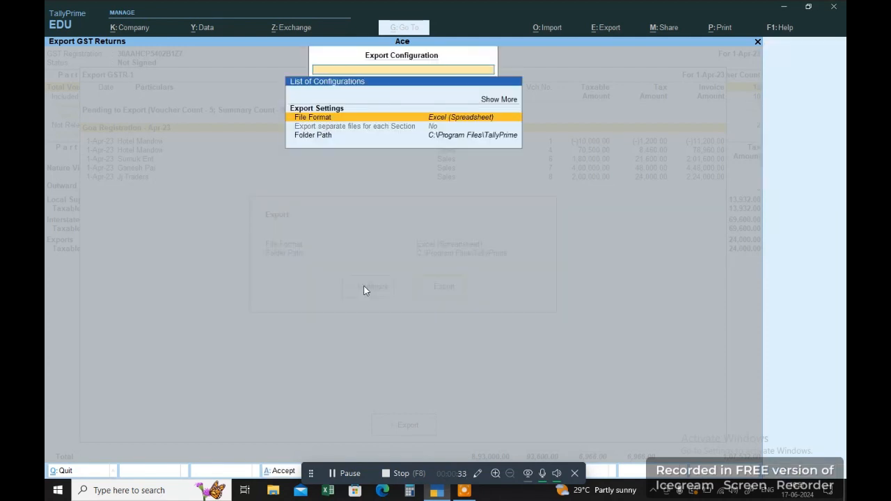
# Set the export file format to Excel (Spreadsheet) instead of JSON (Data Interchange).
pyautogui.click(392, 117)
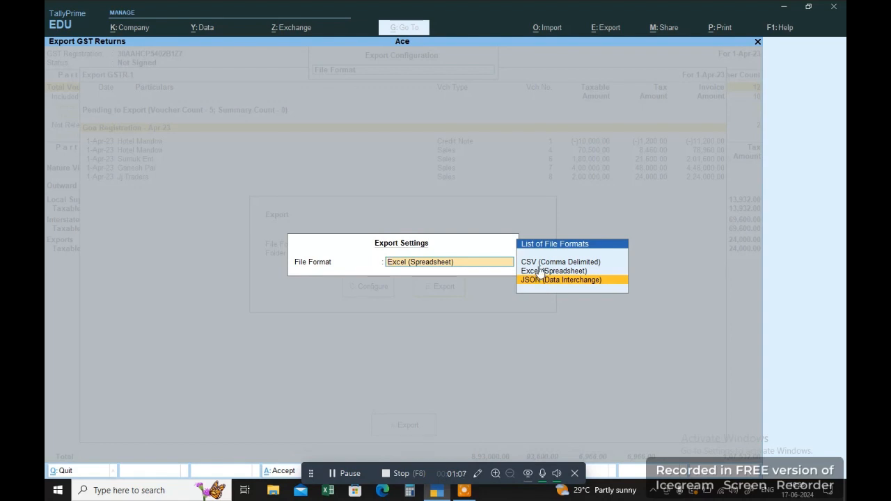
pyautogui.click(539, 285)
pyautogui.press('Up')
pyautogui.press('Down')
pyautogui.press('Up')
pyautogui.press('Return')
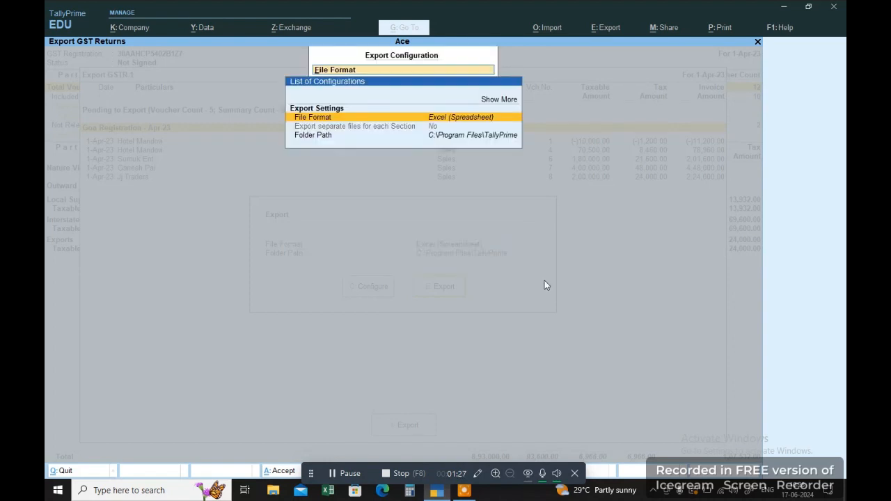
# Accept the configuration, cancel the export prompt and go back to the GSTR-1 report.
pyautogui.hotkey('ctrl', 'a')
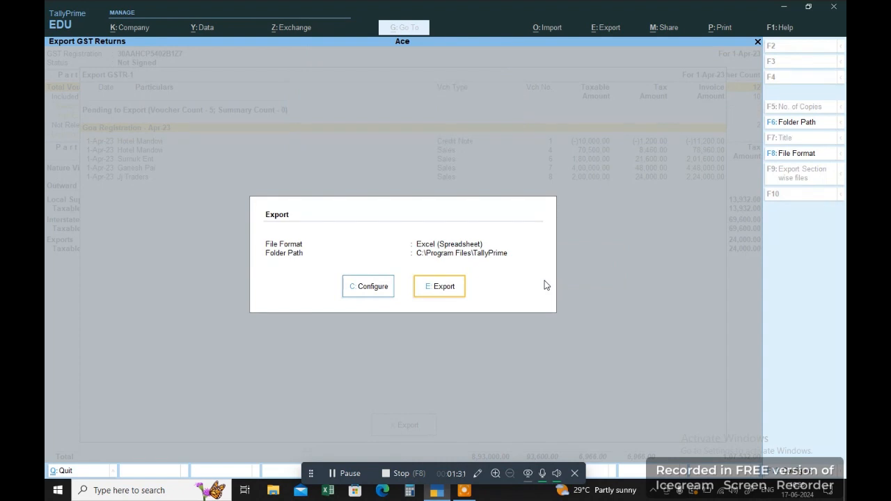
pyautogui.press('Left')
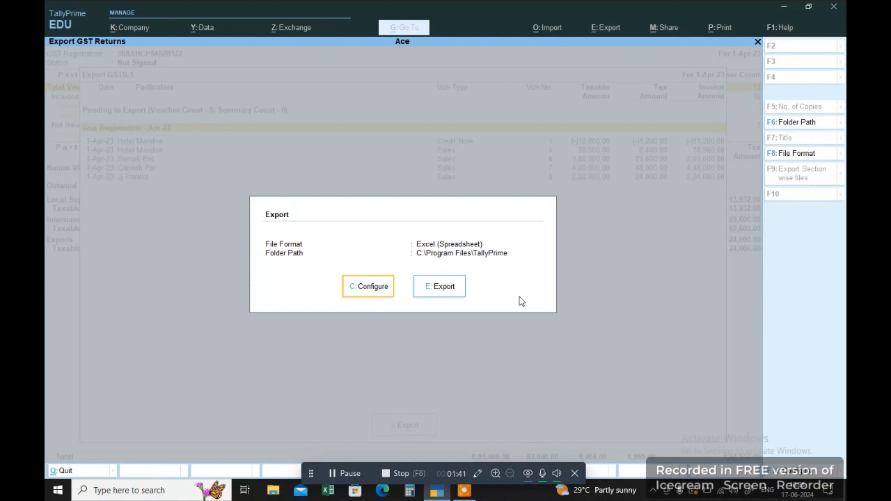
pyautogui.press('Escape')
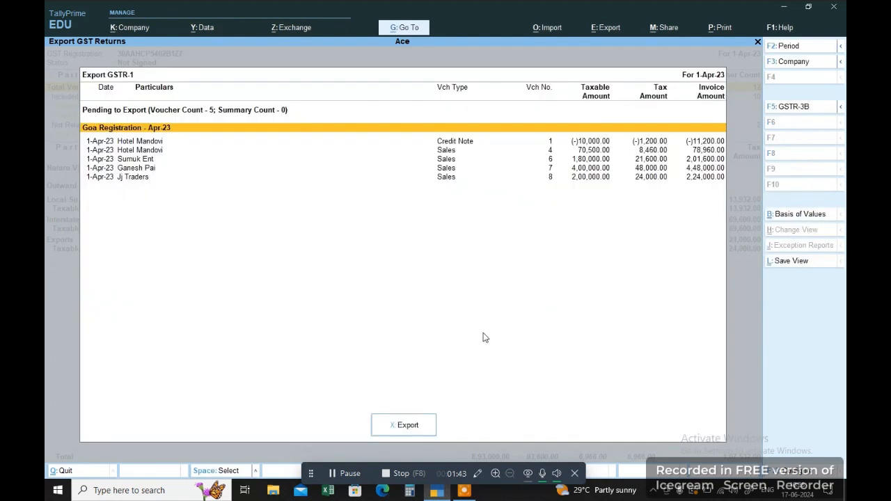
pyautogui.press('Escape')
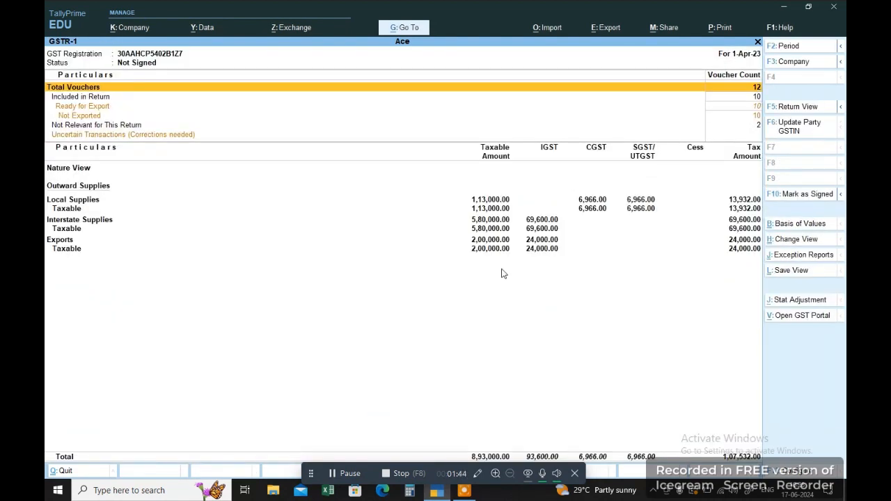
# Browse to Local Disk (D:) > TAX and open the GSTR-1 March 2023-24 Excel file.
pyautogui.click(271, 492)
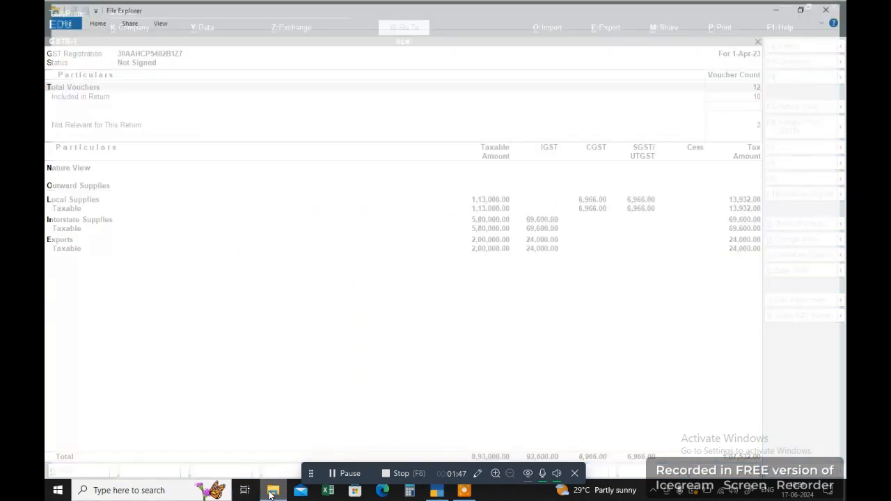
pyautogui.click(100, 219)
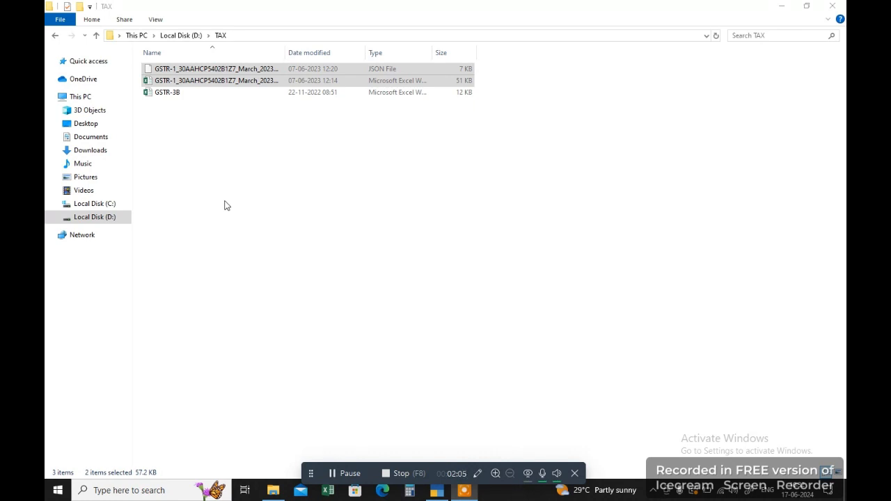
pyautogui.click(229, 129)
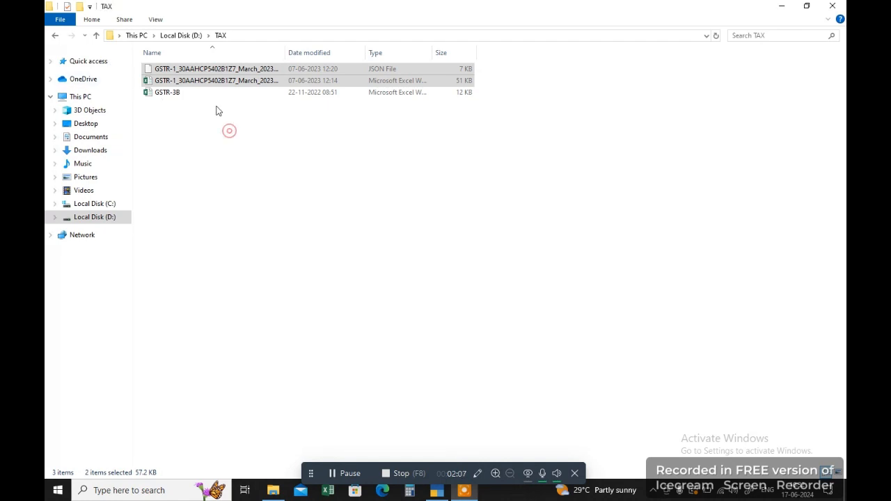
pyautogui.doubleClick(187, 80)
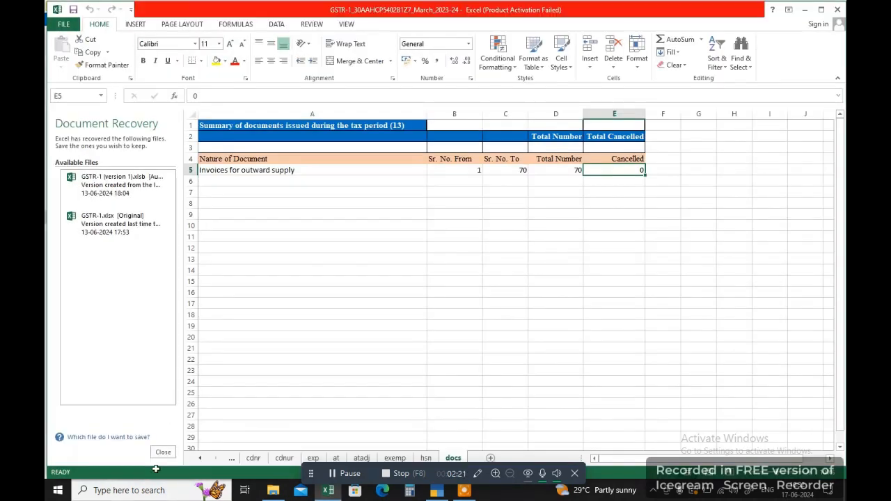
# Close Document Recovery and the Office activation notice, then bring the GSTR-1 March workbook forward.
pyautogui.click(161, 453)
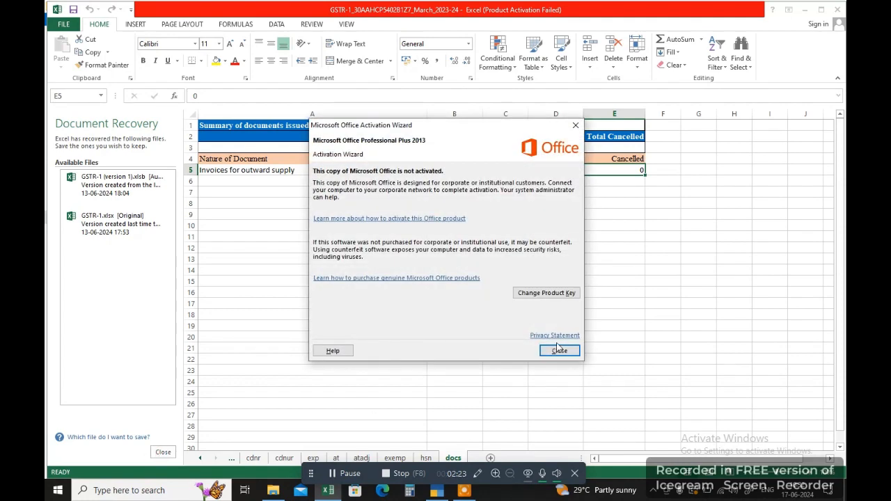
pyautogui.click(550, 352)
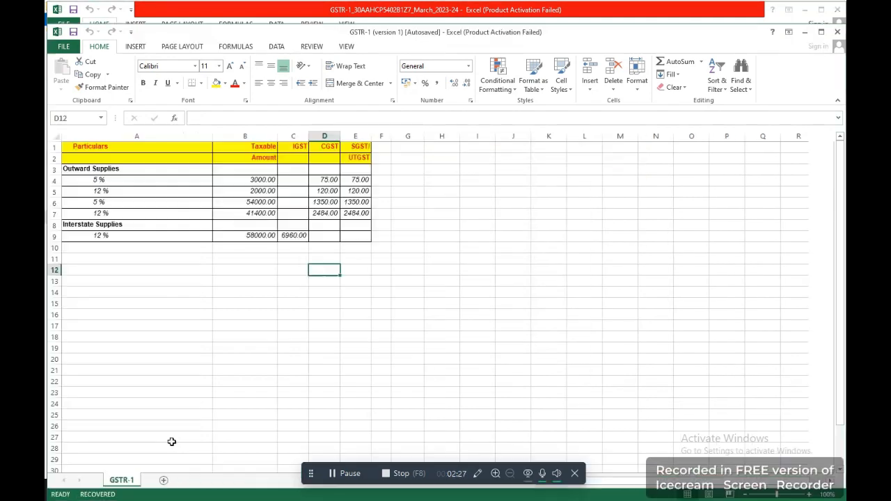
pyautogui.click(163, 360)
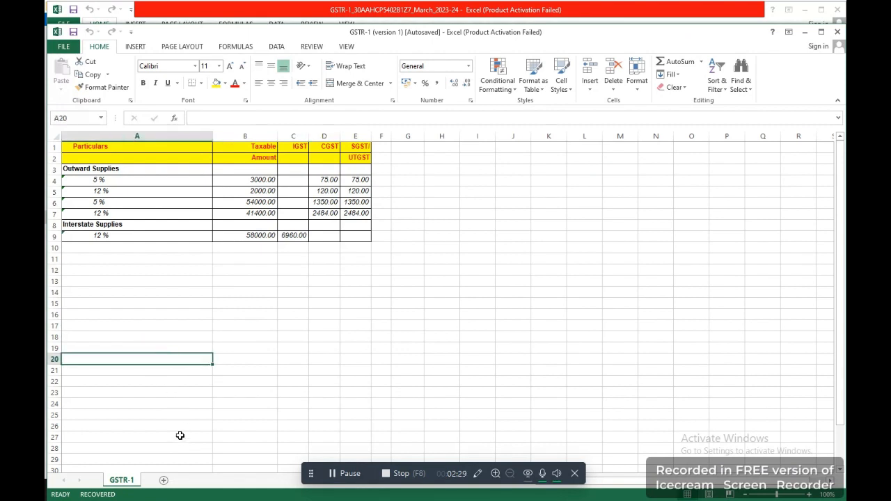
pyautogui.click(159, 313)
pyautogui.click(139, 234)
pyautogui.click(145, 261)
pyautogui.click(146, 281)
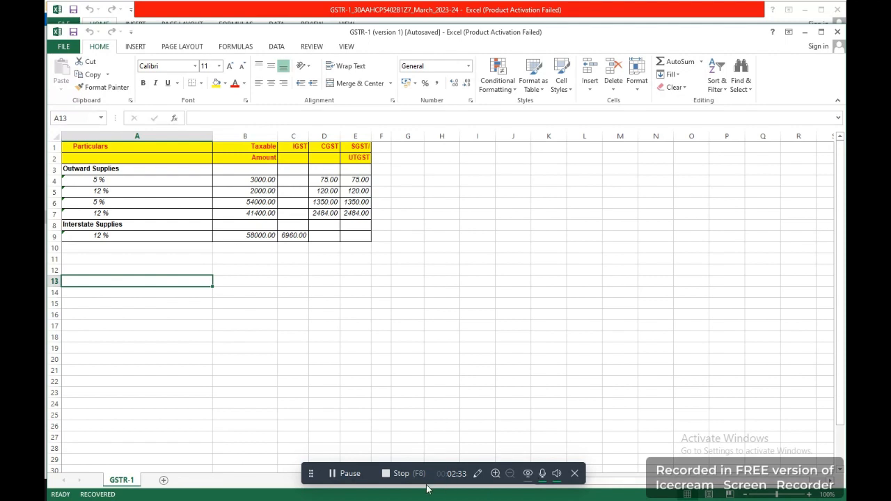
pyautogui.click(352, 475)
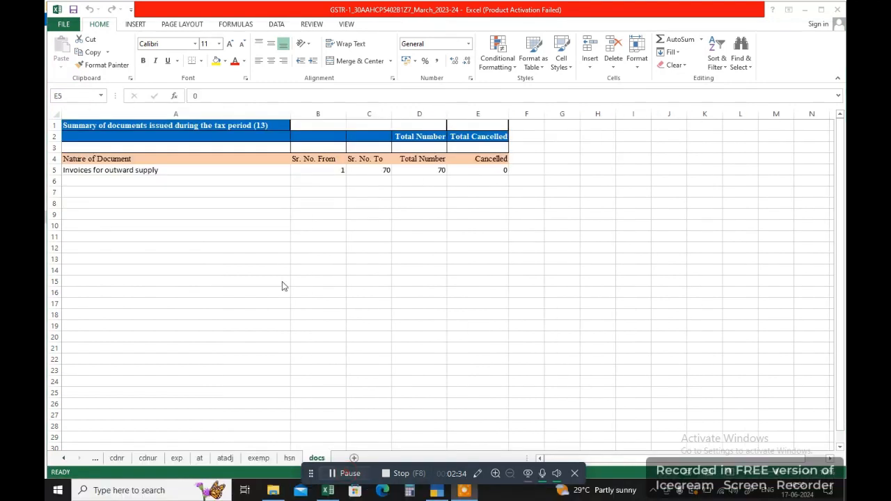
pyautogui.click(280, 271)
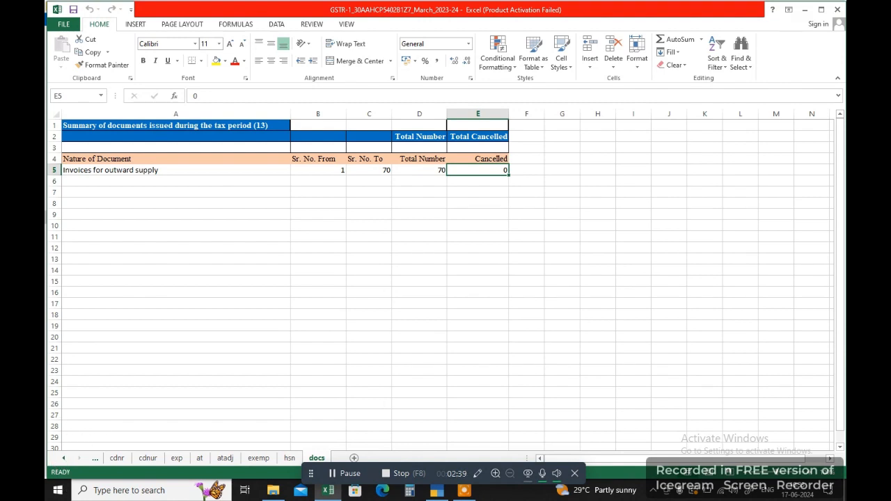
pyautogui.click(63, 458)
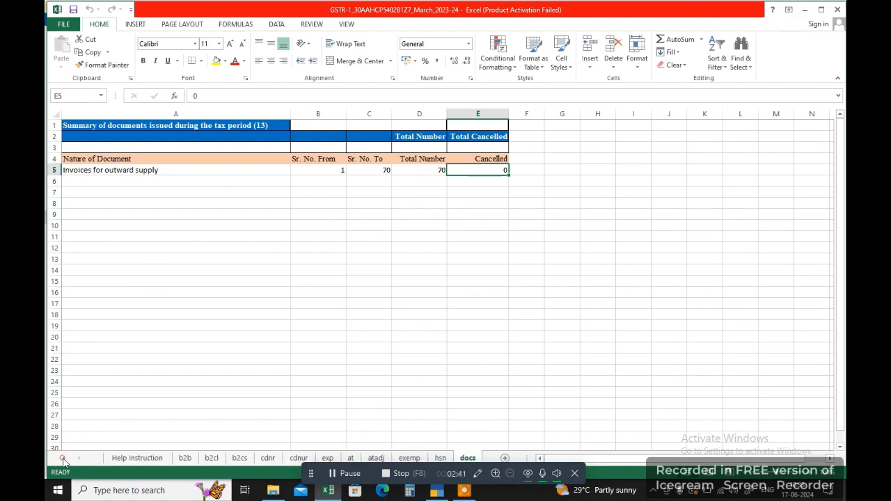
# Switch to the b2b sheet and select the first recipient GSTIN in cell A5.
pyautogui.click(185, 457)
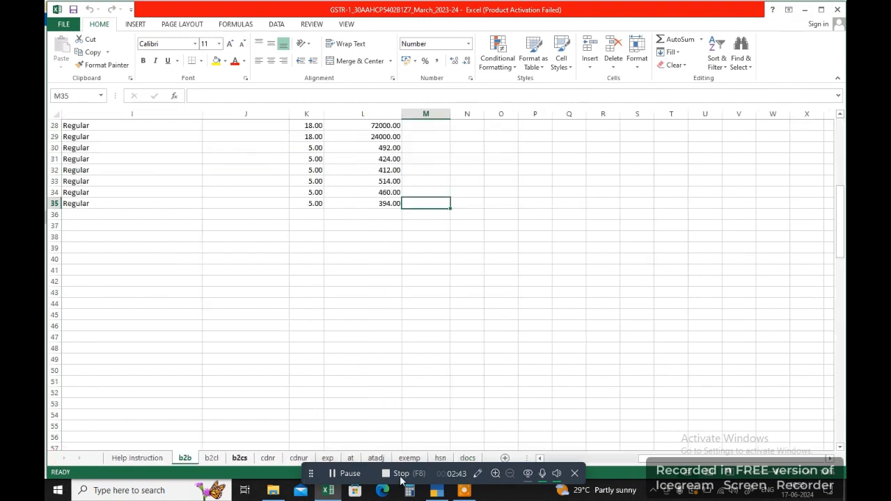
pyautogui.moveTo(675, 459); pyautogui.dragTo(571, 463)
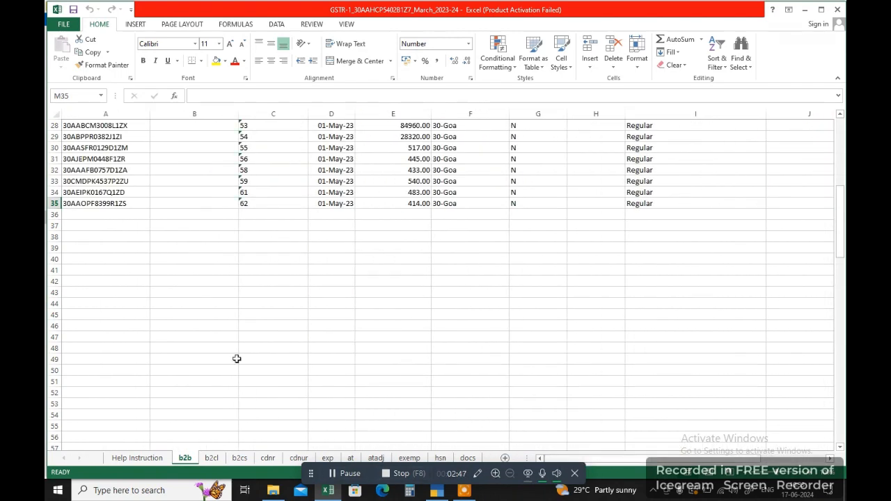
pyautogui.scroll(9, 127, 231)
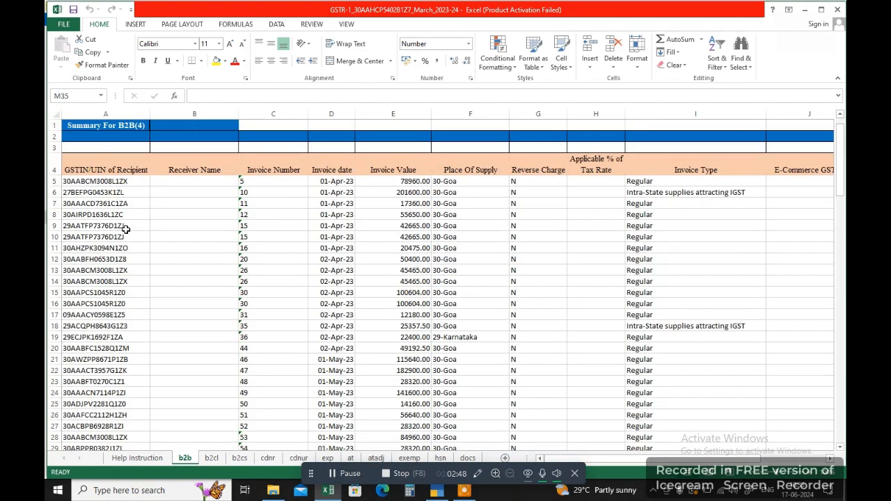
pyautogui.click(110, 180)
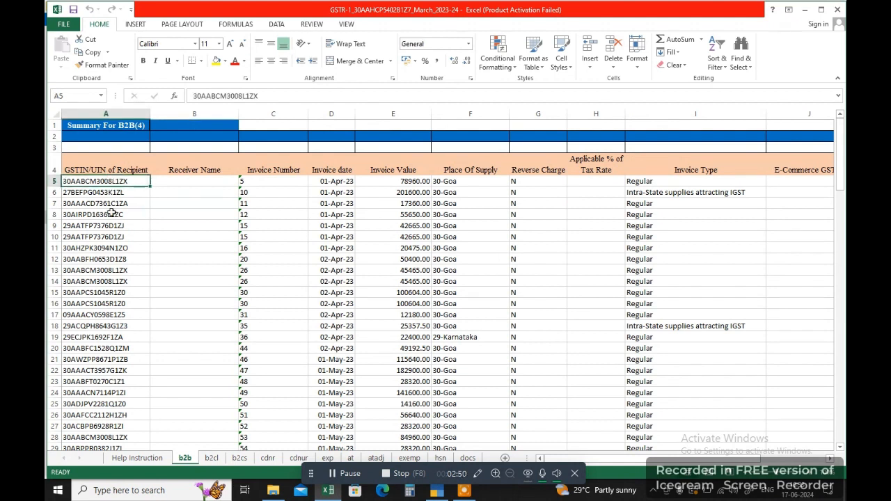
# Check the b2cl sheet, whose invoice rows are empty.
pyautogui.click(210, 459)
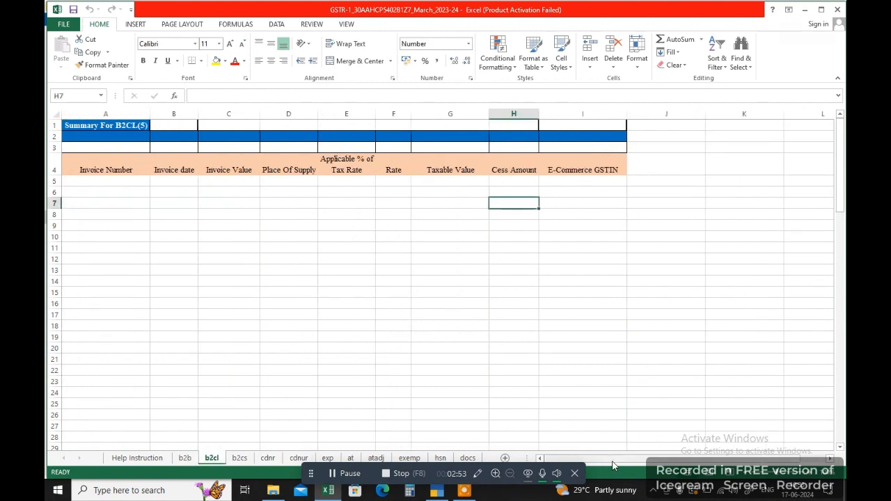
pyautogui.click(90, 202)
pyautogui.click(104, 183)
pyautogui.click(153, 180)
pyautogui.click(248, 187)
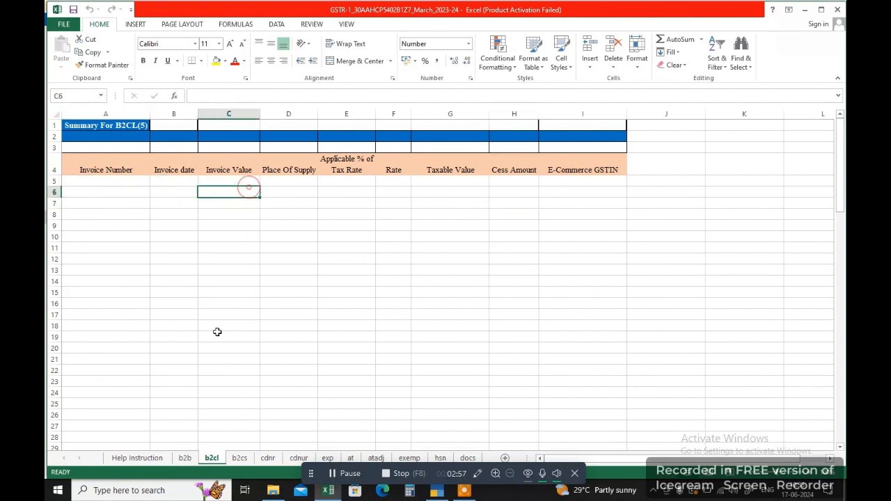
# Look over the first b2cs summary row, with taxable value 103686 in E5.
pyautogui.click(240, 458)
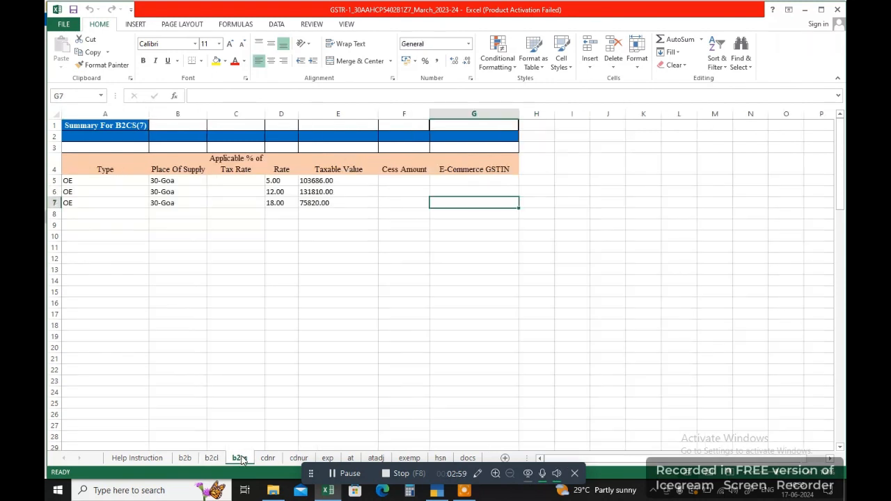
pyautogui.click(83, 183)
pyautogui.click(167, 182)
pyautogui.click(251, 181)
pyautogui.click(313, 181)
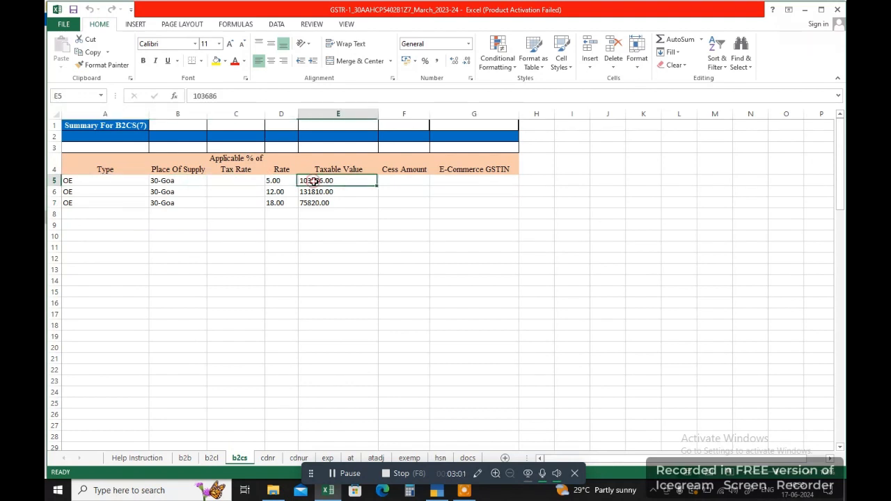
# Glance through the cdnr, cdnur and exp sheets.
pyautogui.click(267, 458)
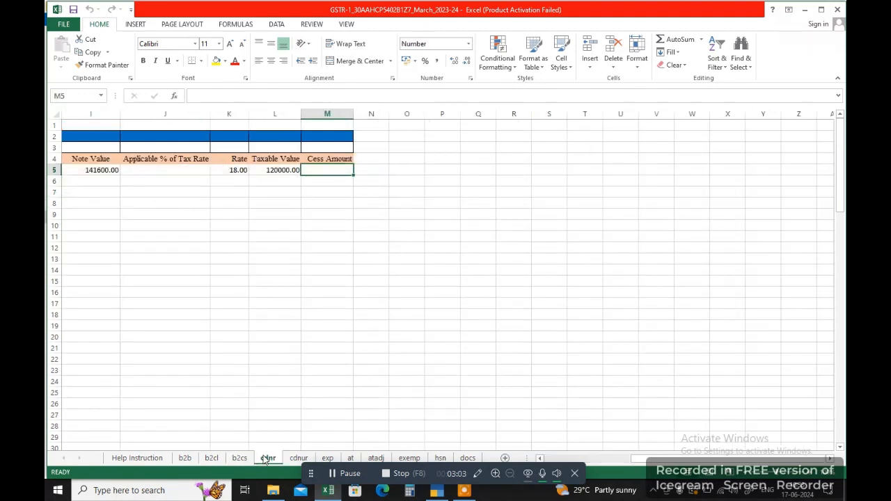
pyautogui.moveTo(648, 460); pyautogui.dragTo(533, 462)
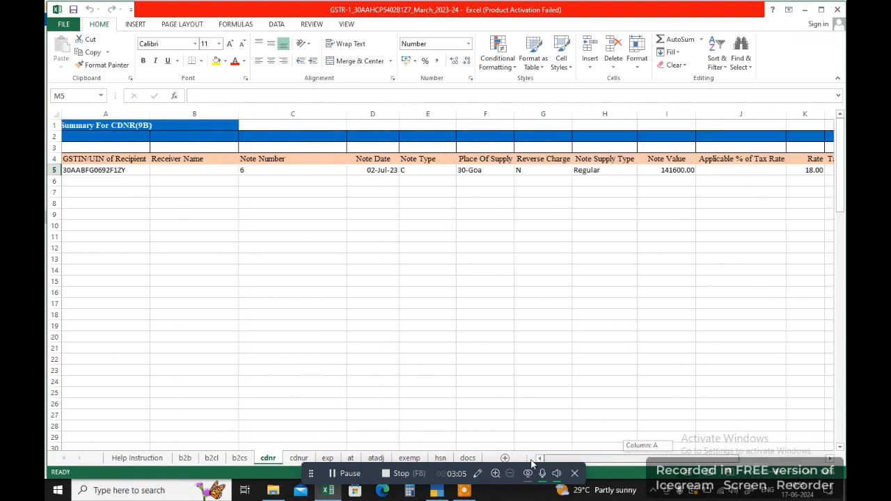
pyautogui.click(299, 459)
pyautogui.click(328, 459)
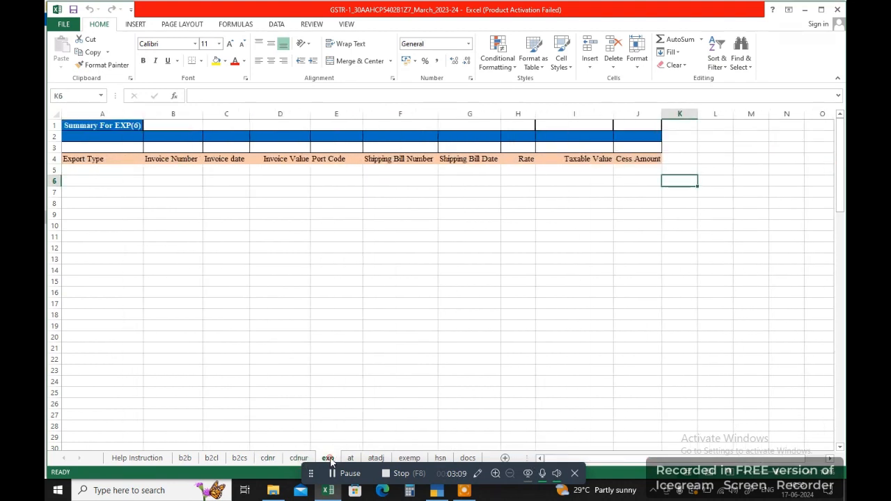
# Back on the b2b sheet, check recipient GSTINs in column A and the empty Receiver Name column.
pyautogui.click(195, 458)
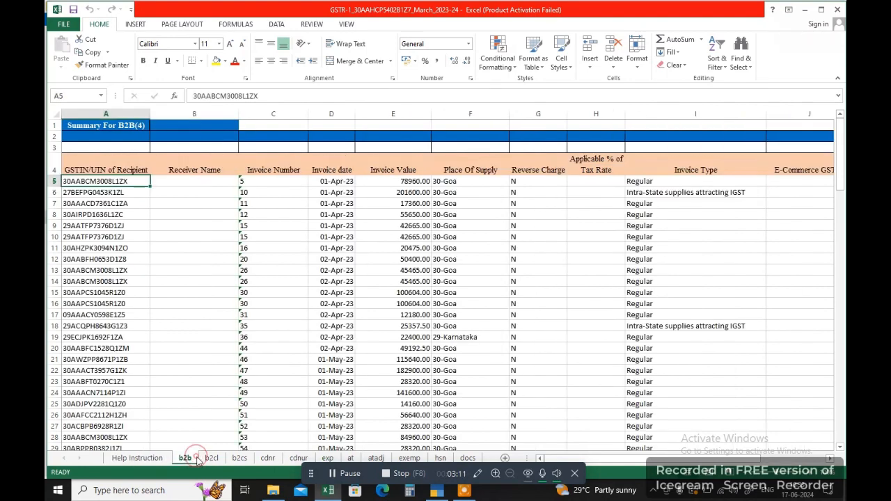
pyautogui.click(129, 268)
pyautogui.click(121, 230)
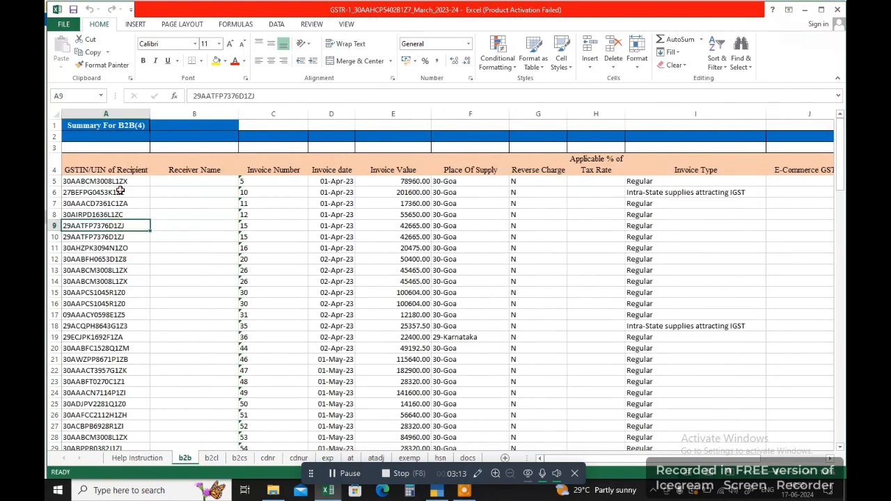
pyautogui.click(120, 191)
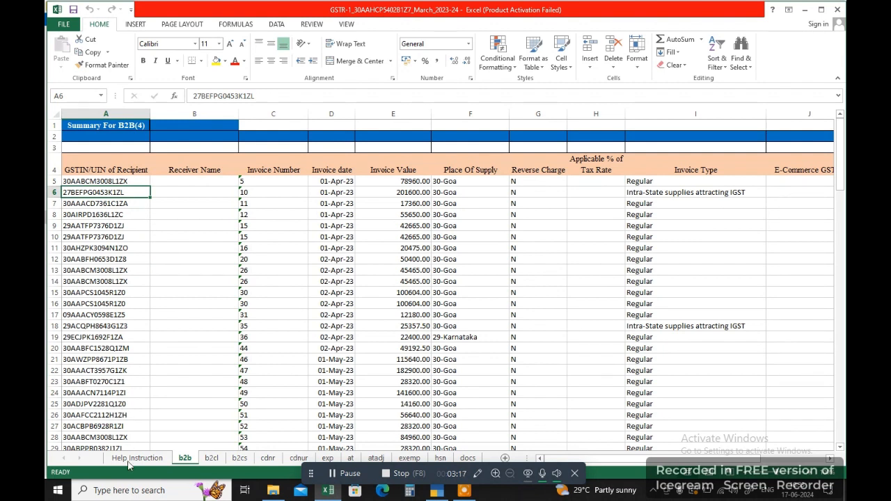
pyautogui.click(187, 265)
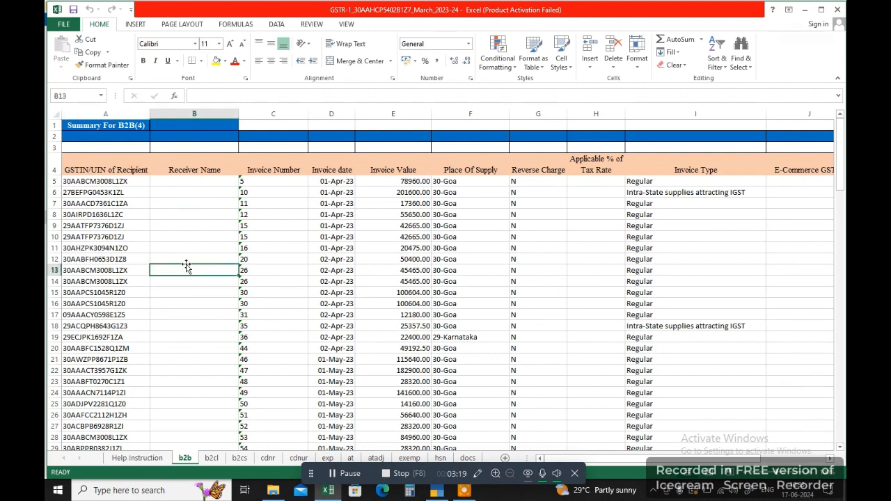
pyautogui.click(117, 190)
pyautogui.click(116, 180)
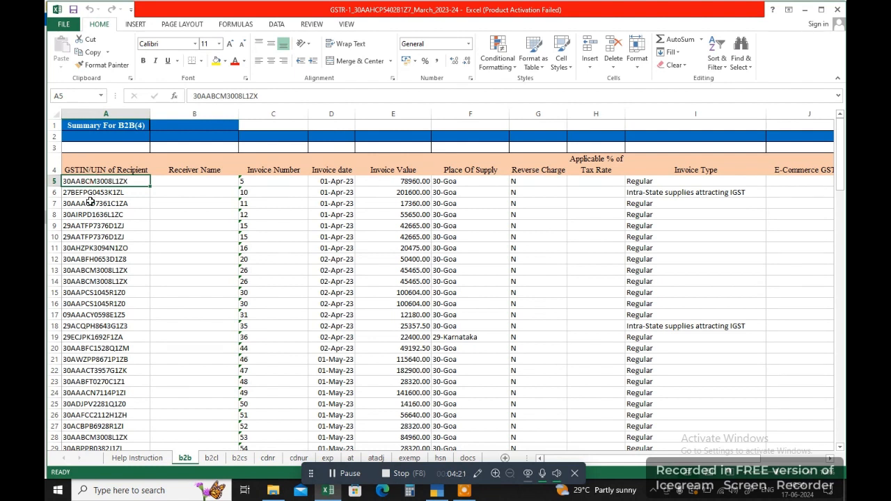
# Walk through the recipient GSTINs in column A, ending on the first invoice's GSTIN.
pyautogui.click(90, 203)
pyautogui.click(90, 217)
pyautogui.click(87, 238)
pyautogui.click(84, 215)
pyautogui.click(84, 193)
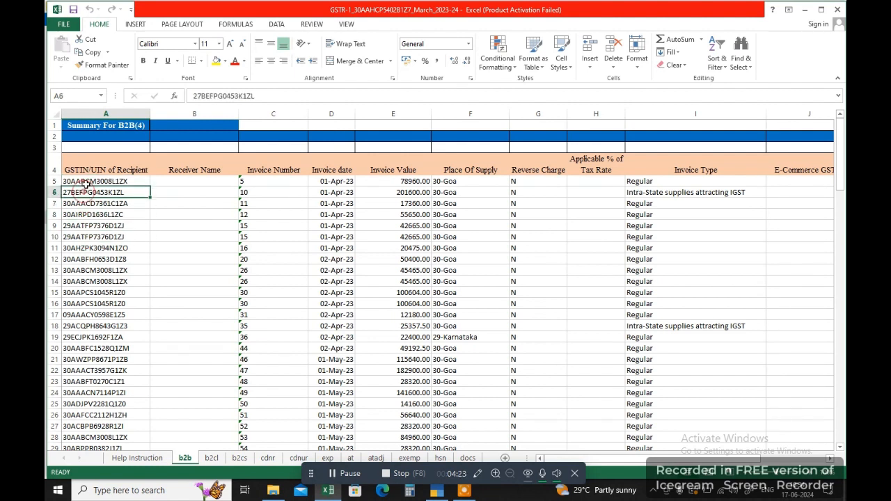
pyautogui.click(86, 181)
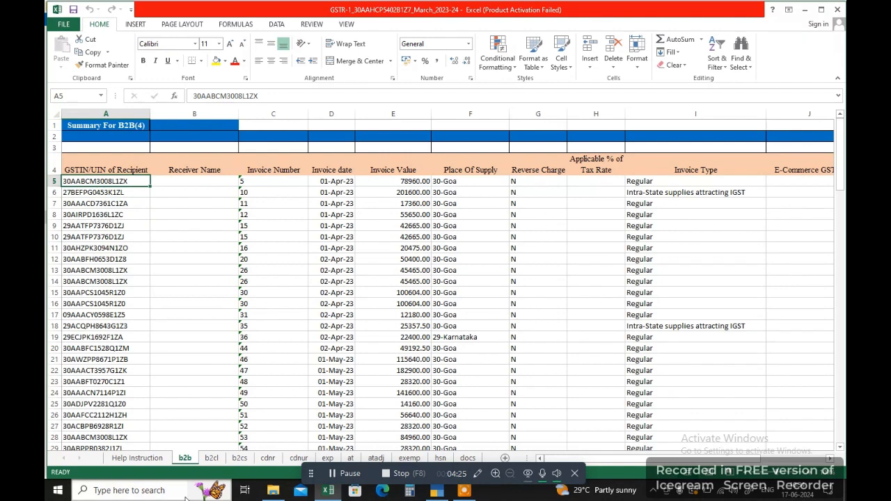
pyautogui.click(143, 491)
# Launch Chrome from Windows search, maximize it and load gst.gov.in.
pyautogui.write('chrome')
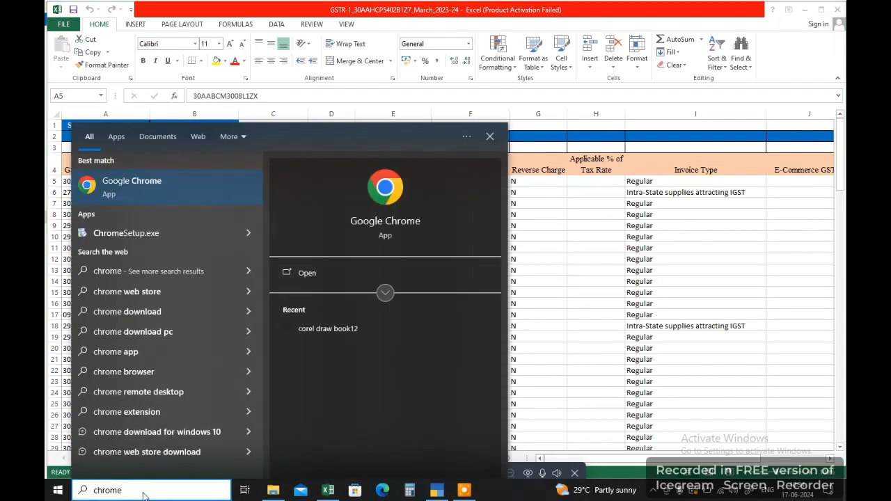
pyautogui.press('Escape')
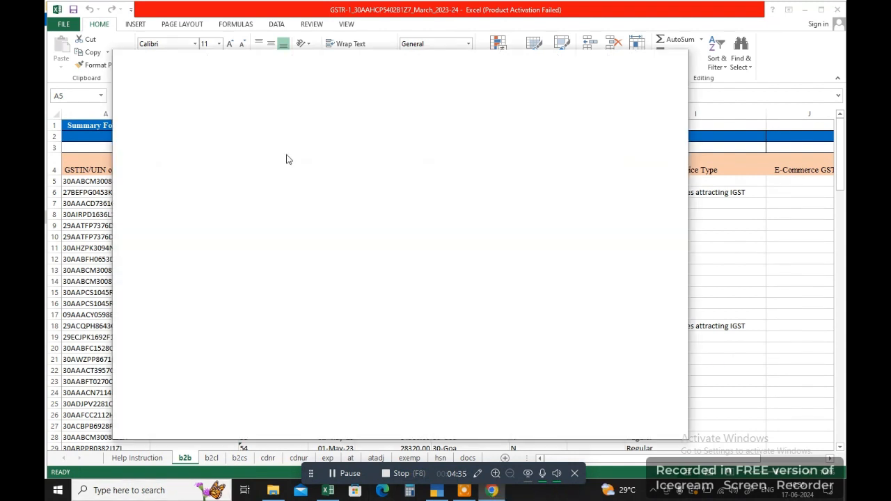
pyautogui.click(652, 68)
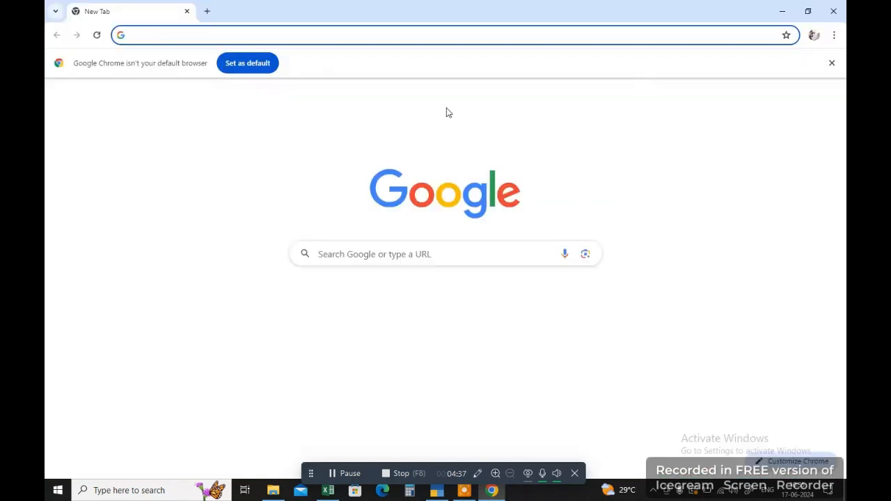
pyautogui.click(142, 35)
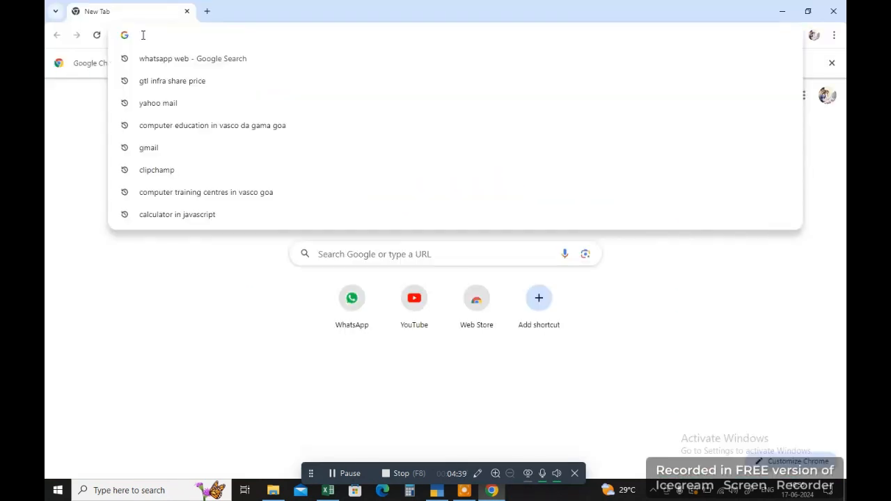
pyautogui.write('gst')
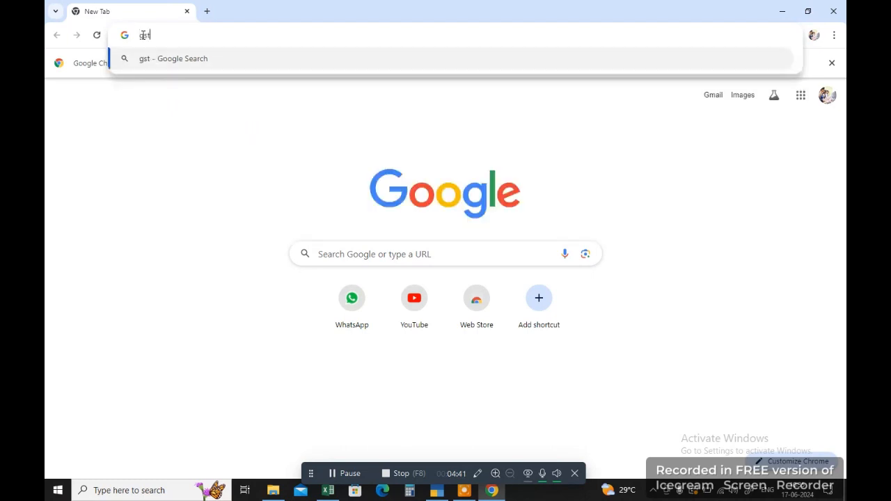
pyautogui.write('.gov.in')
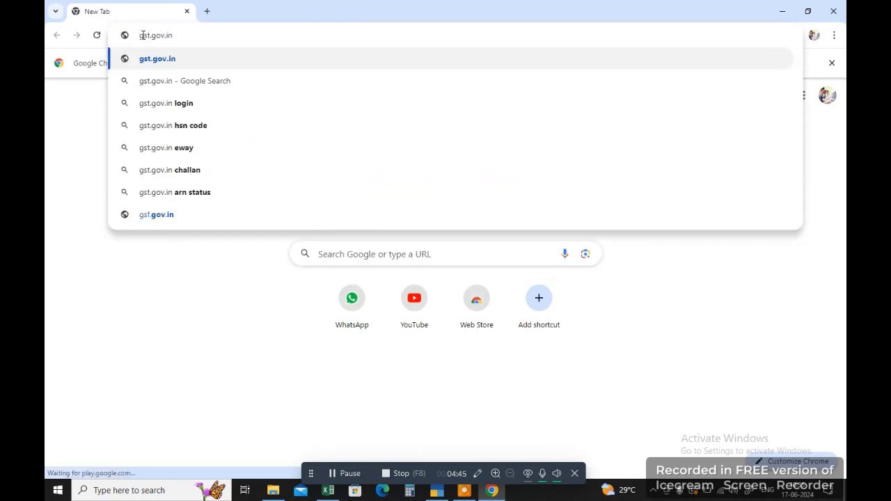
pyautogui.press('Return')
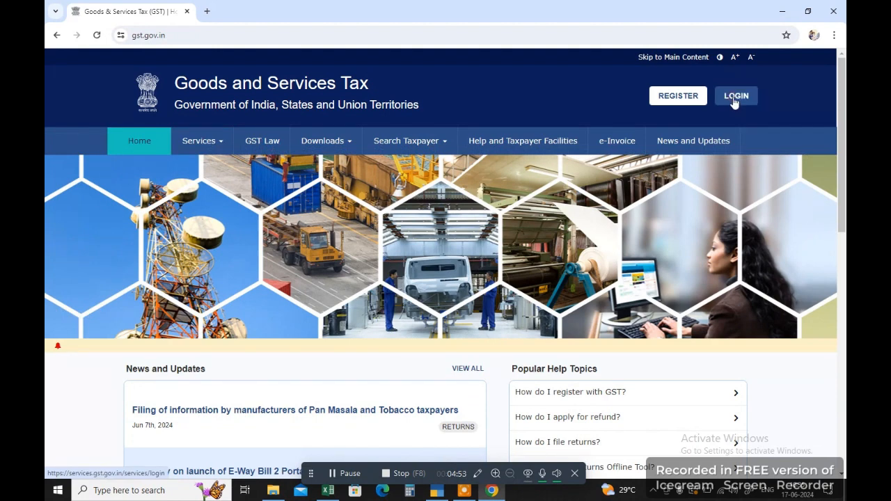
# Log in to the GST portal with the taxpayer account's username and password.
pyautogui.click(735, 99)
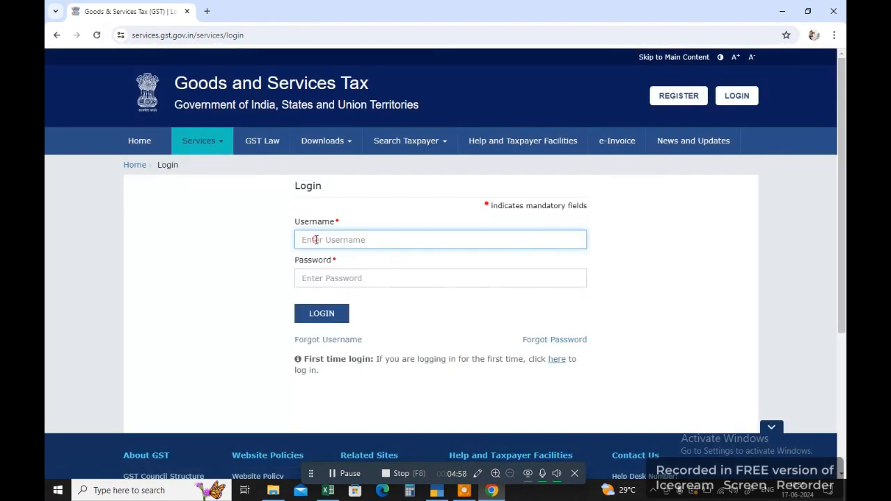
pyautogui.click(311, 277)
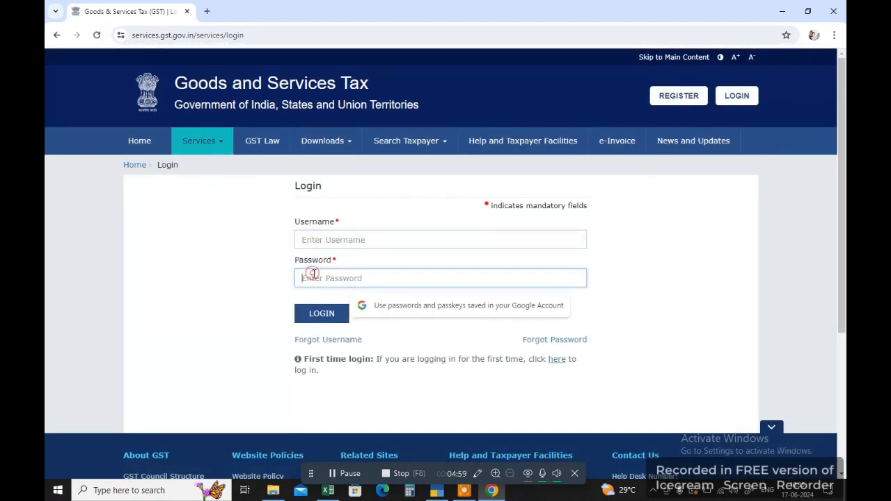
pyautogui.click(342, 240)
pyautogui.click(344, 272)
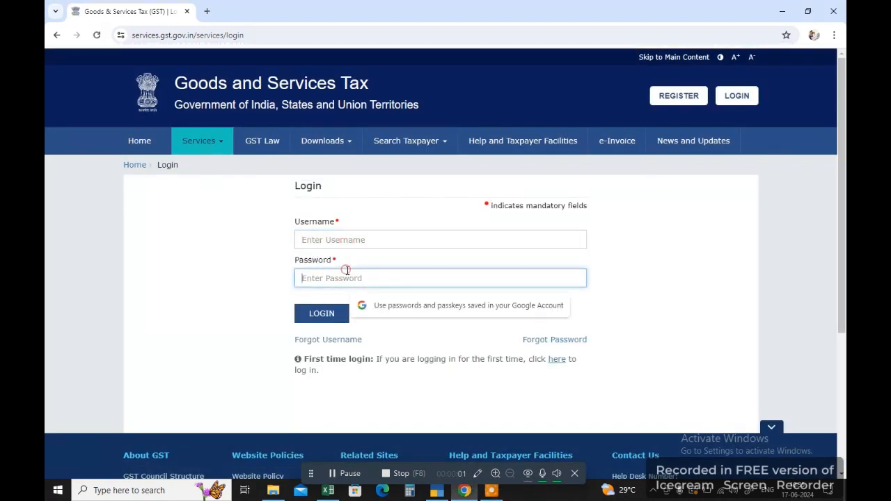
pyautogui.click(343, 238)
pyautogui.click(343, 275)
pyautogui.click(342, 240)
pyautogui.click(341, 270)
pyautogui.click(355, 474)
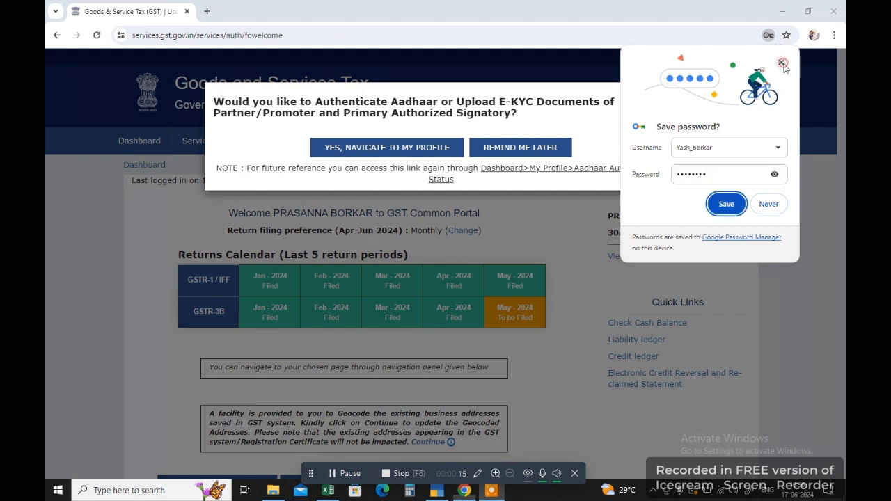
# Dismiss the save-password popup and the Aadhaar authentication reminder, then open the Return Dashboard.
pyautogui.click(726, 203)
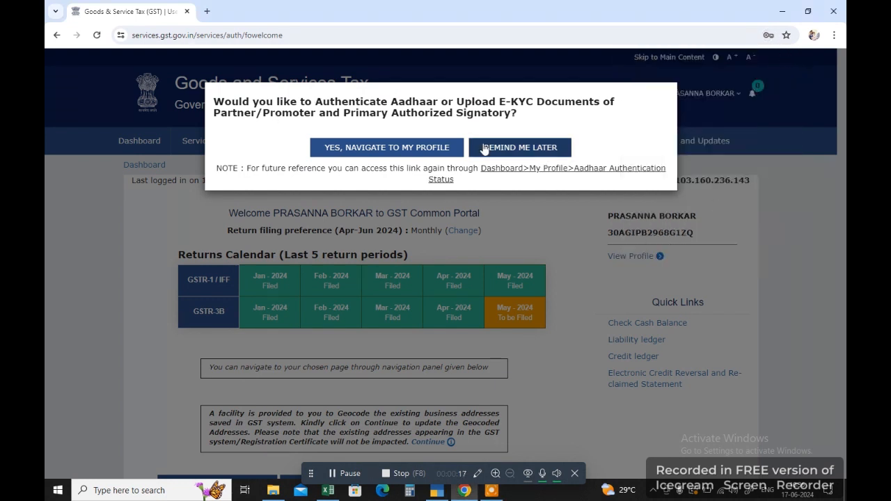
pyautogui.click(531, 150)
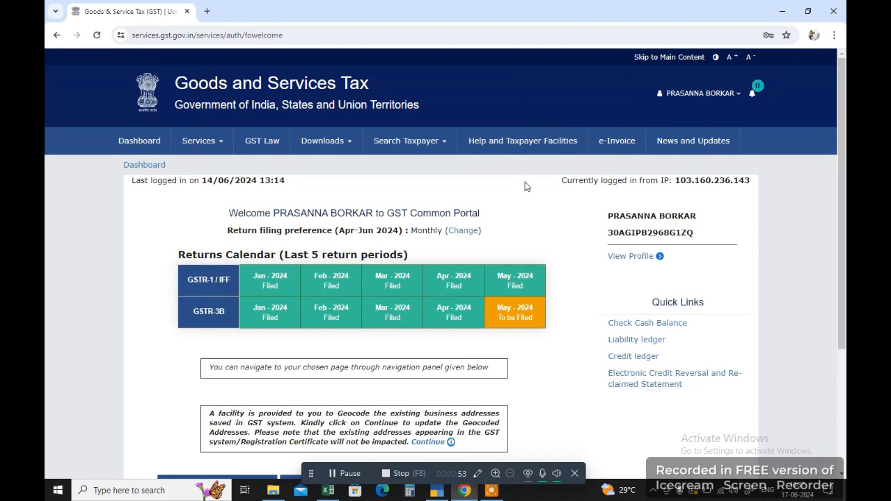
pyautogui.scroll(-3, 525, 185)
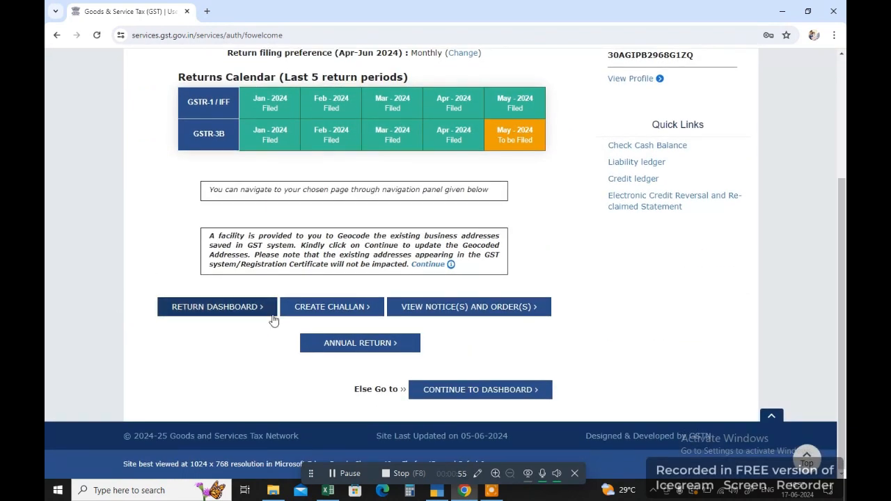
pyautogui.click(210, 313)
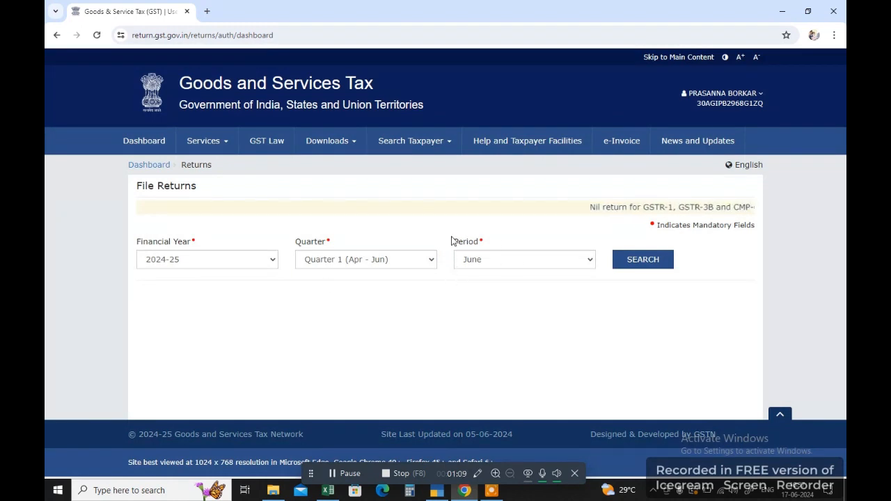
# Search the June 2024-25 returns and open GSTR-1, going back once and reopening it.
pyautogui.click(642, 261)
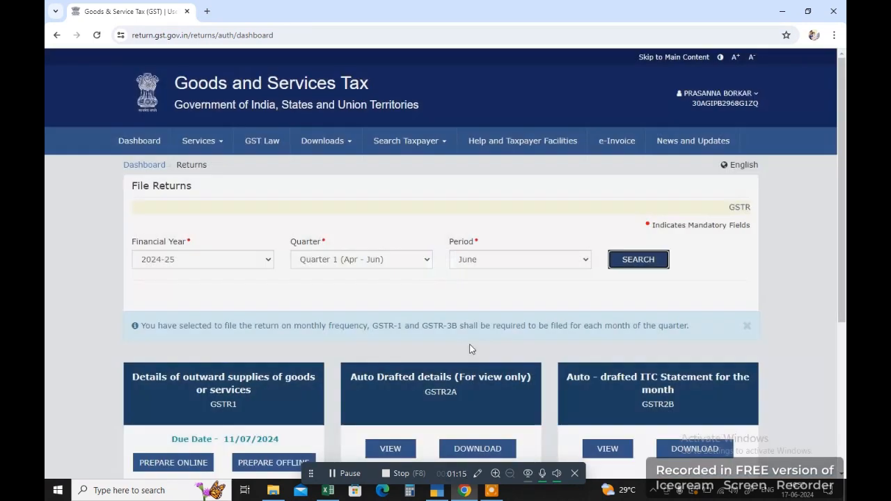
pyautogui.scroll(-2, 470, 348)
pyautogui.scroll(-1, 470, 349)
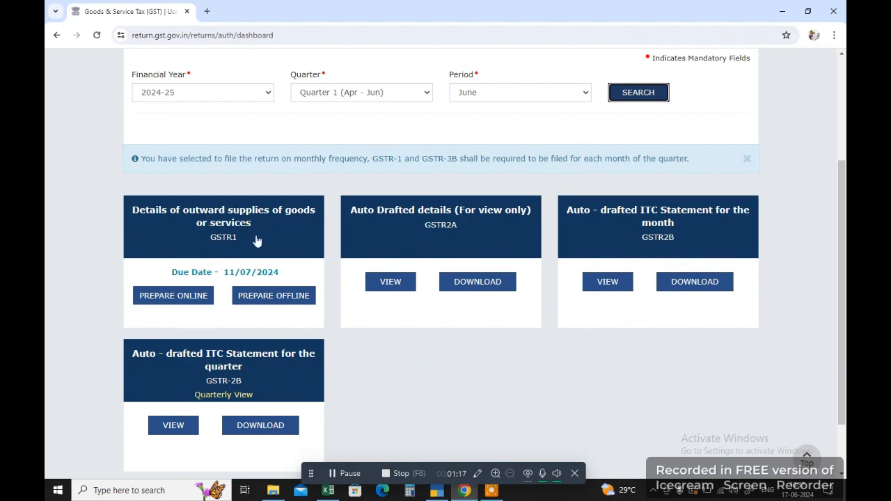
pyautogui.click(230, 261)
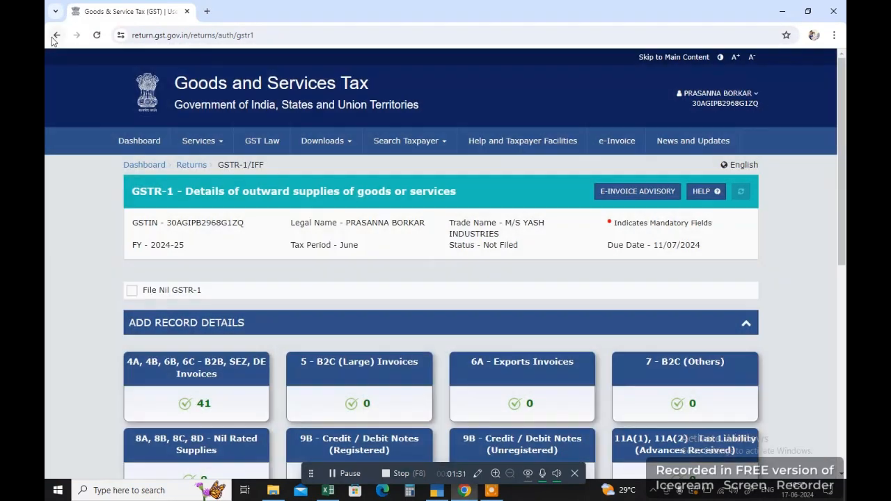
pyautogui.scroll(-5, 224, 263)
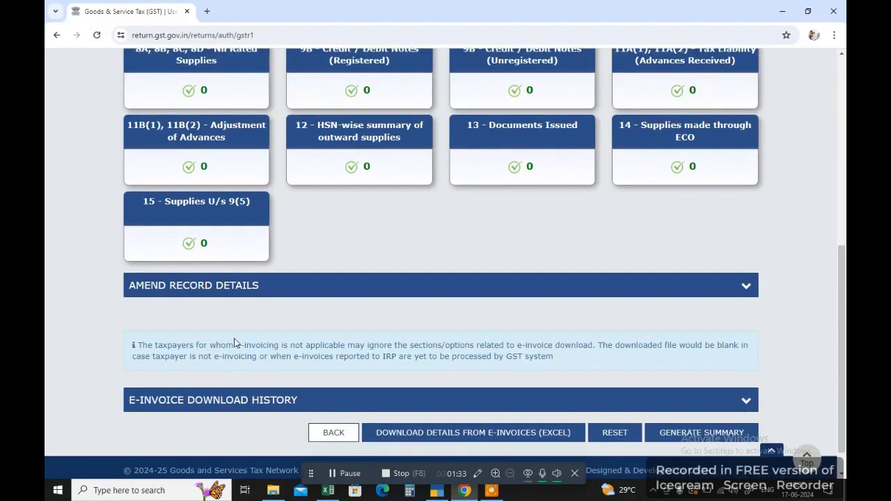
pyautogui.scroll(-2, 234, 342)
pyautogui.click(336, 403)
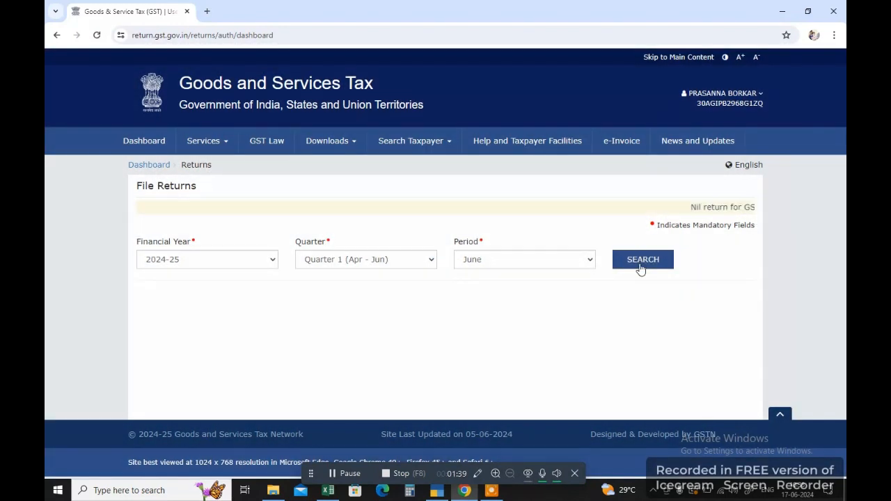
pyautogui.click(641, 269)
pyautogui.scroll(-2, 243, 320)
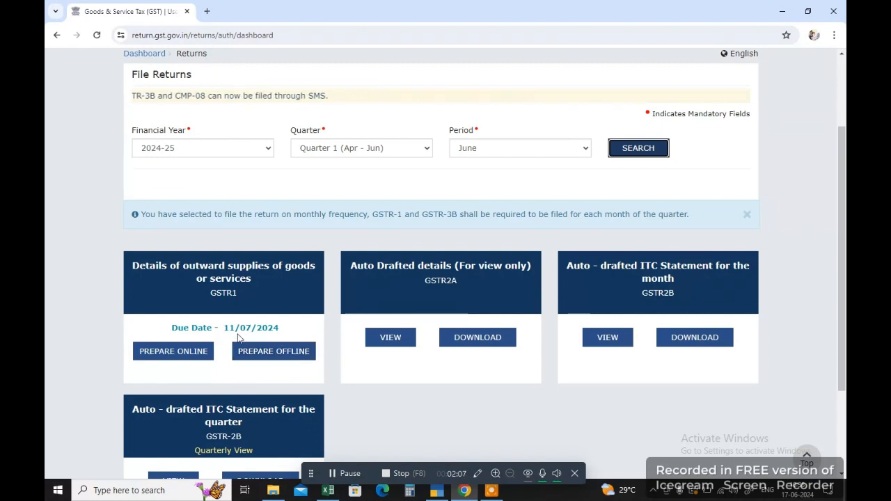
pyautogui.click(215, 293)
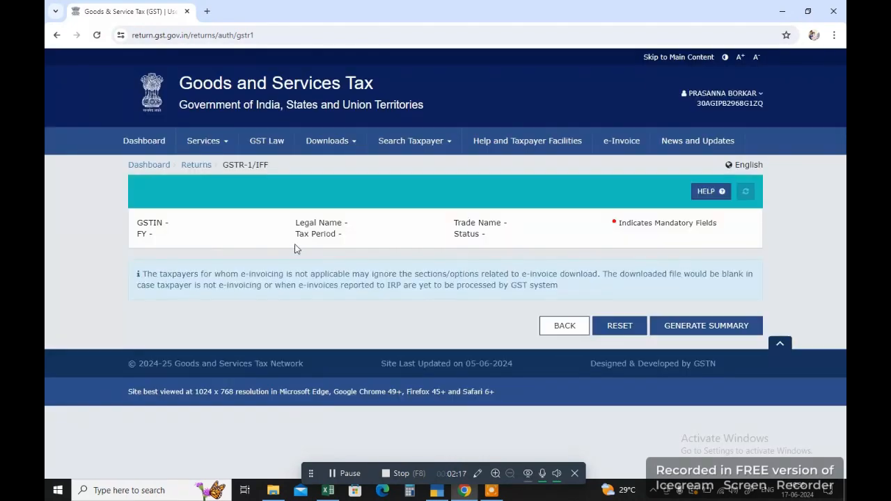
# Open the 4A, 4B, 6B, 6C - B2B, SEZ, DE Invoices tile and scroll its recipient summary.
pyautogui.scroll(-3, 294, 249)
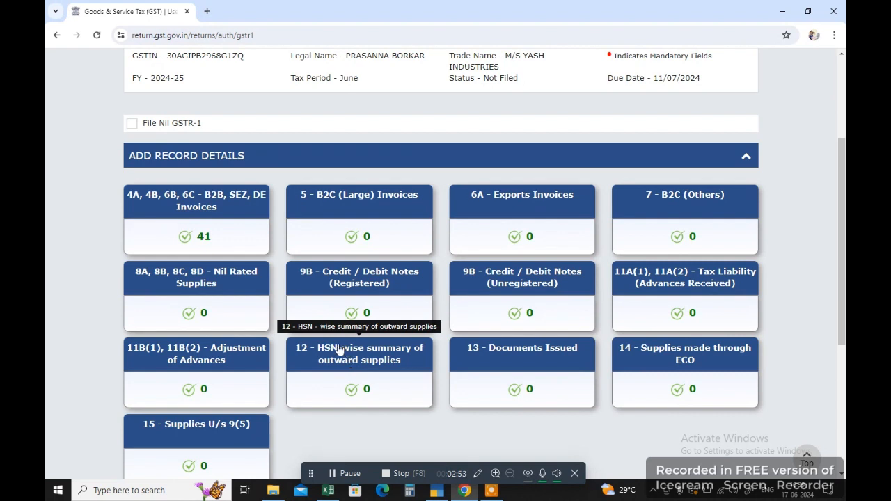
pyautogui.click(202, 207)
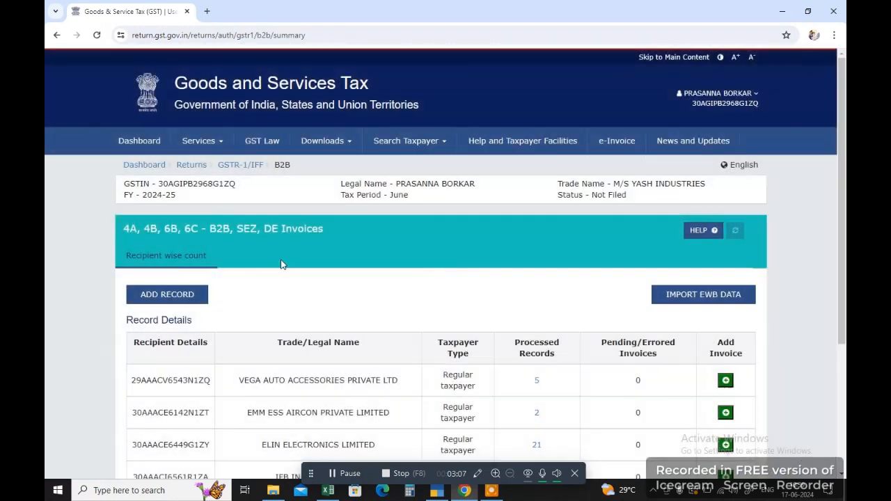
pyautogui.scroll(-3, 300, 270)
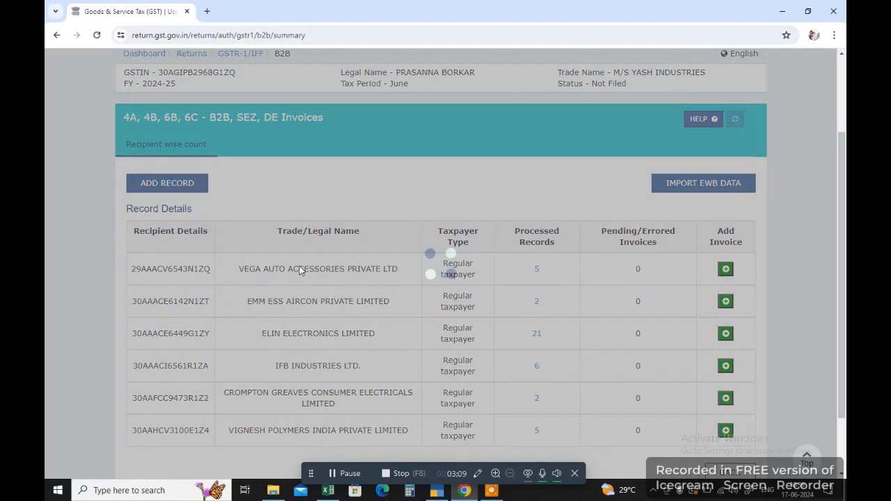
pyautogui.scroll(-1, 300, 266)
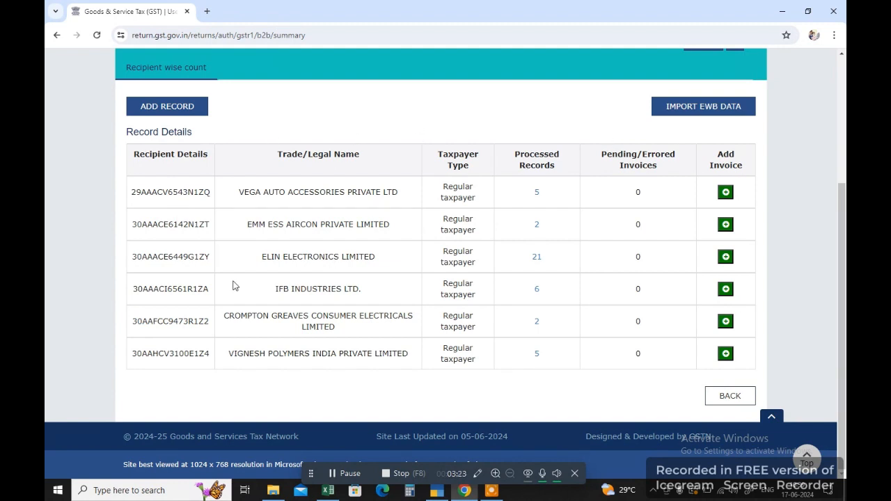
# Add a new B2B invoice and paste the first recipient's GSTIN from cell A5 of the workbook.
pyautogui.click(153, 111)
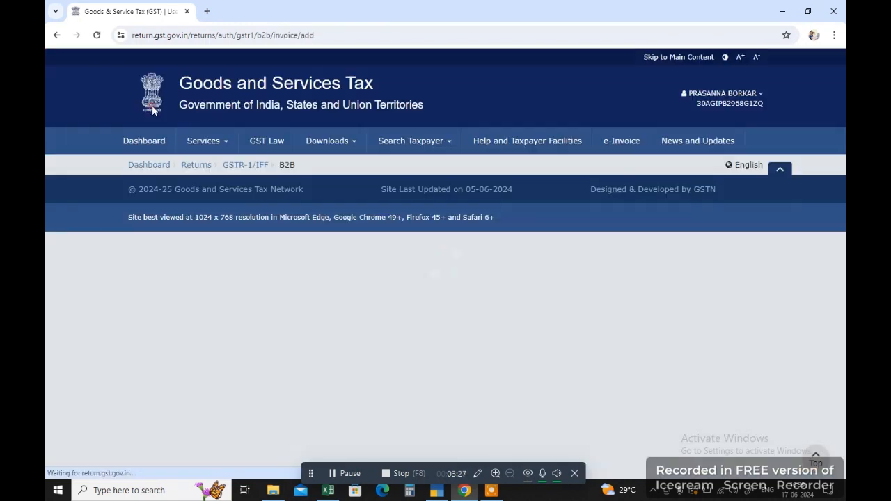
pyautogui.scroll(-1, 383, 303)
pyautogui.scroll(-2, 383, 304)
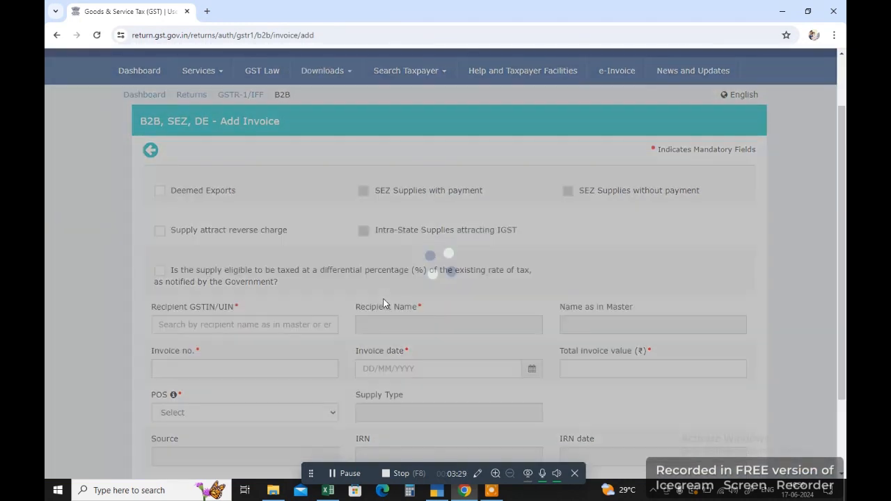
pyautogui.scroll(-1, 543, 288)
pyautogui.scroll(-1, 555, 304)
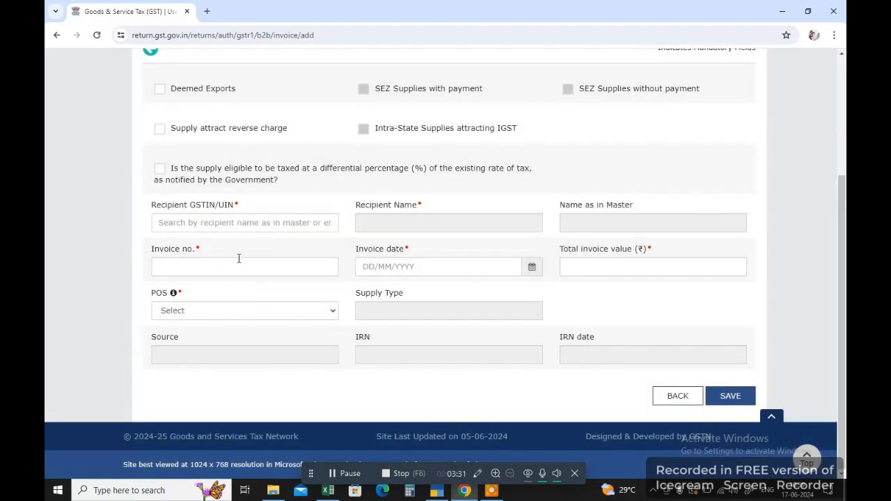
pyautogui.click(328, 491)
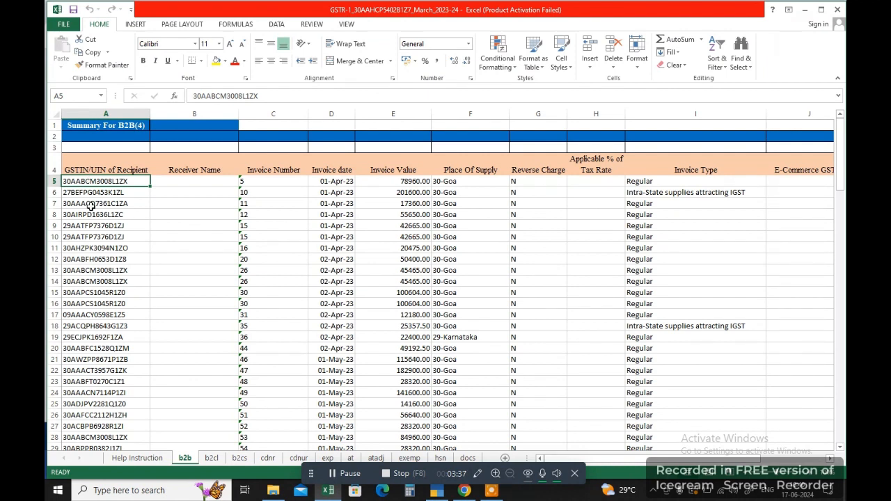
pyautogui.hotkey('ctrl', 'c')
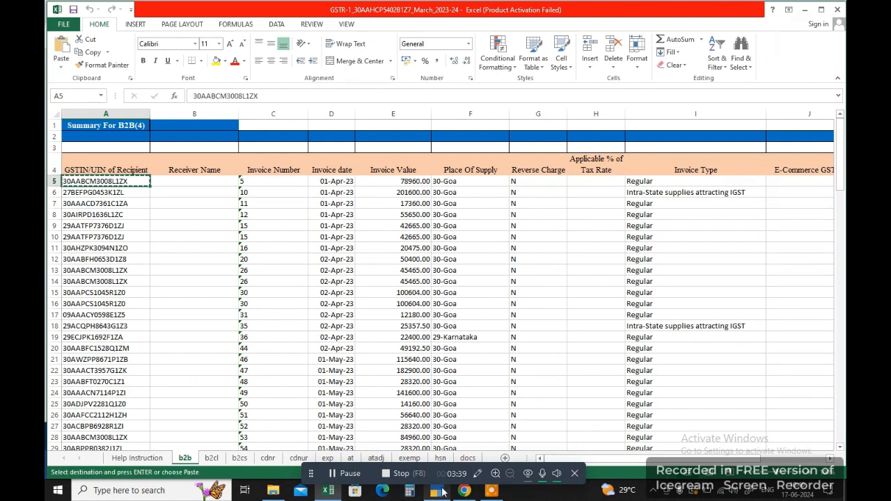
pyautogui.moveTo(443, 490)
pyautogui.click(390, 439)
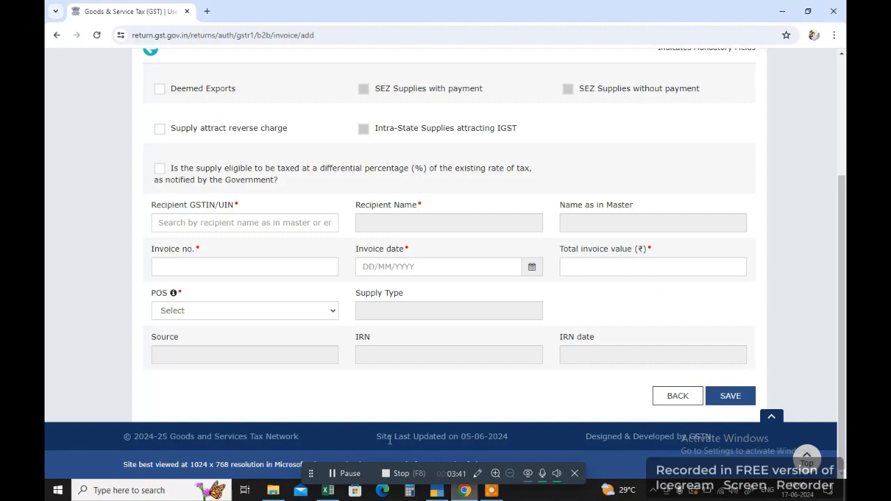
pyautogui.click(208, 223)
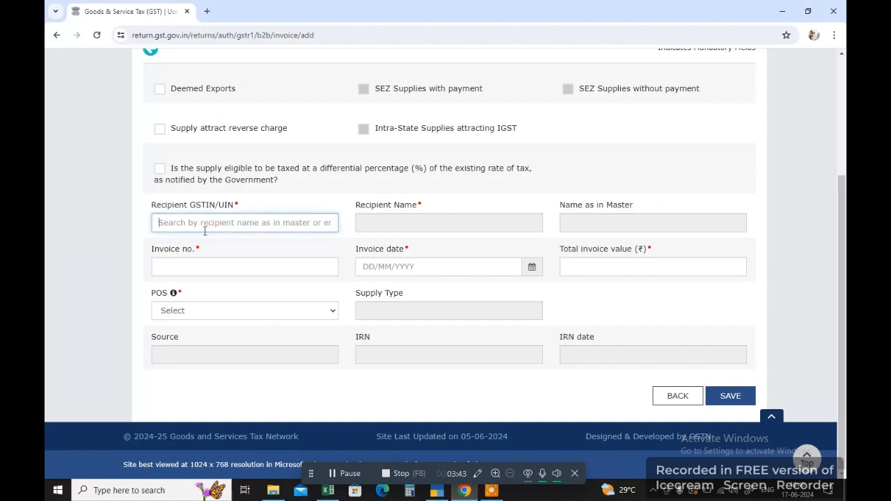
pyautogui.hotkey('ctrl', 'v')
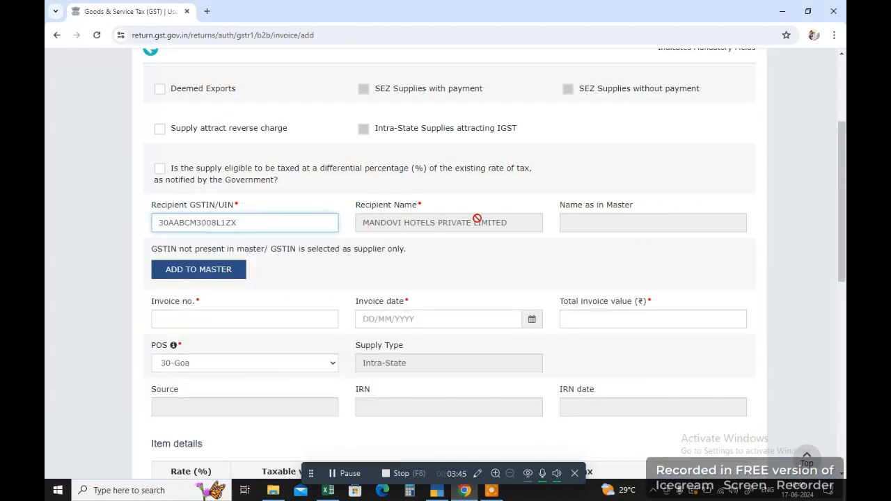
# Enter invoice number 33 and set the invoice date to 03/06/2024.
pyautogui.scroll(-3, 438, 293)
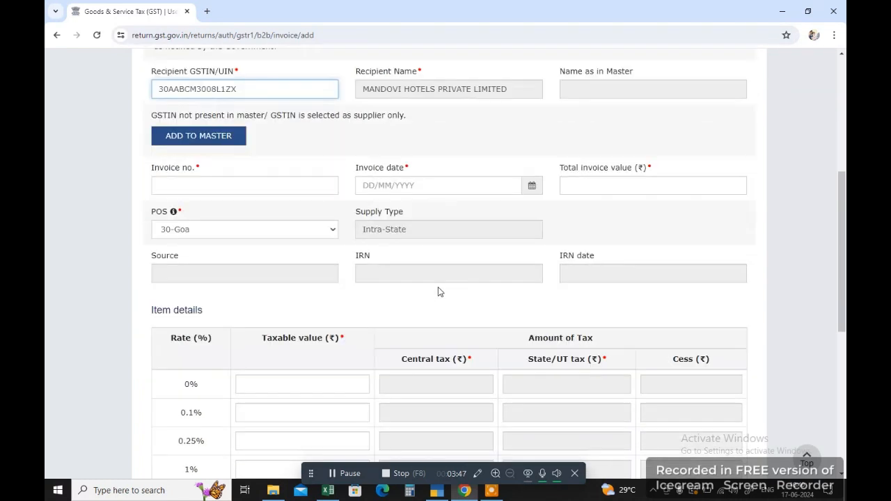
pyautogui.click(209, 154)
pyautogui.scroll(-1, 210, 155)
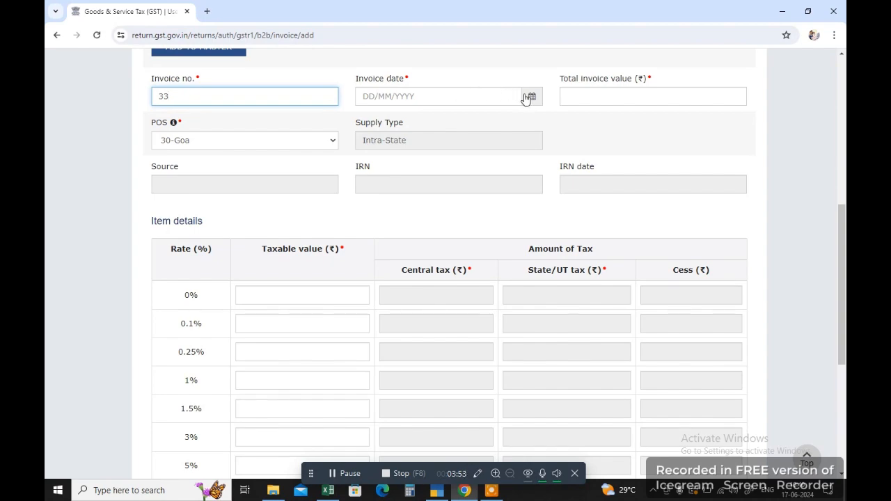
pyautogui.hotkey('alt', 'Tab')
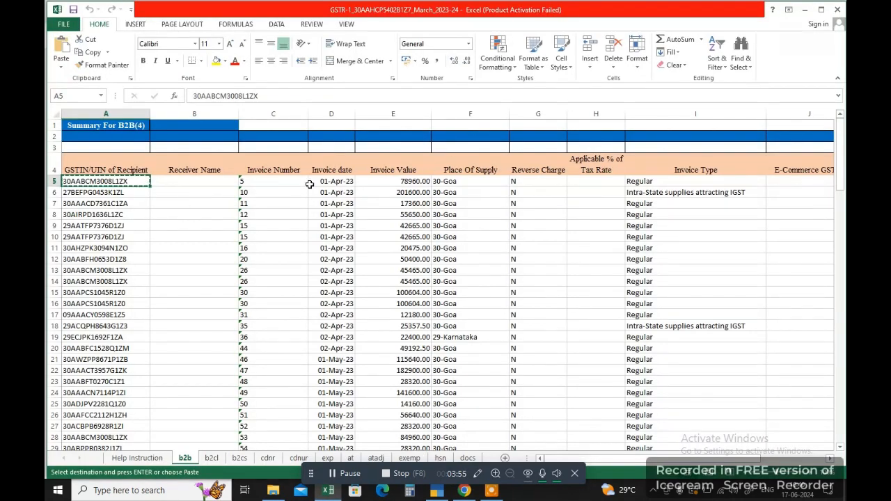
pyautogui.hotkey('alt', 'Tab')
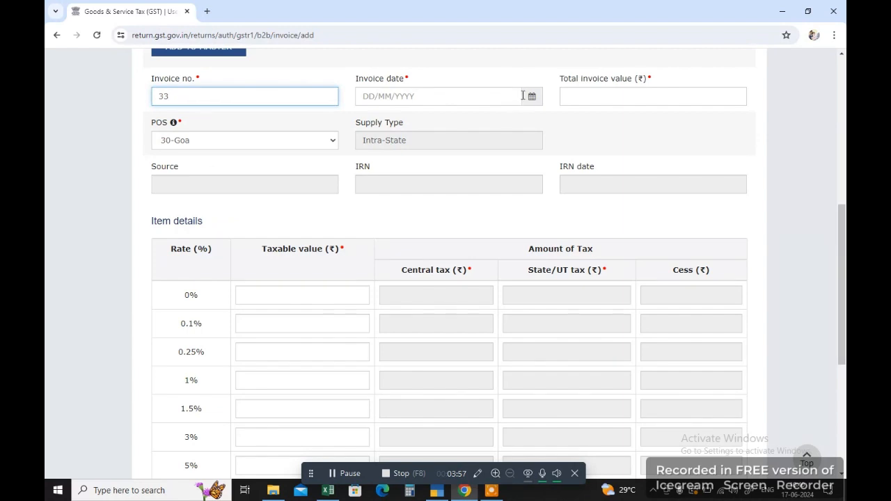
pyautogui.click(523, 96)
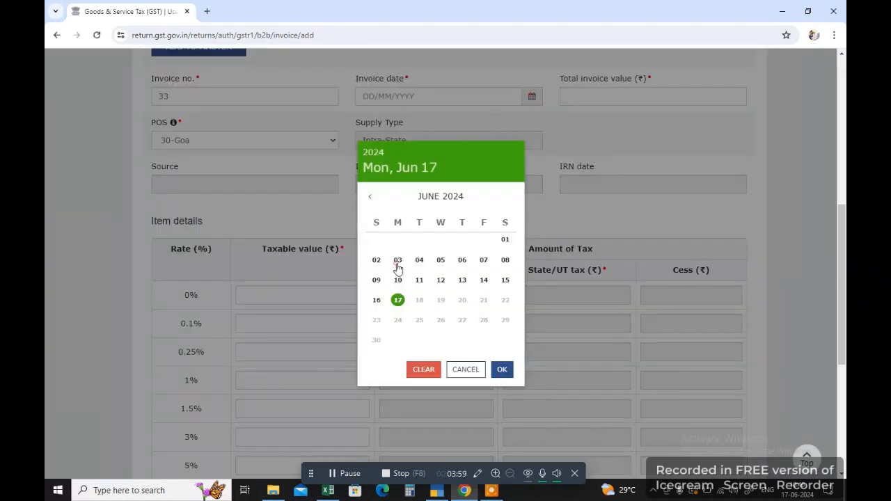
pyautogui.click(397, 267)
# Enter the total invoice value of 78,960.00 taken from cell E5.
pyautogui.click(619, 93)
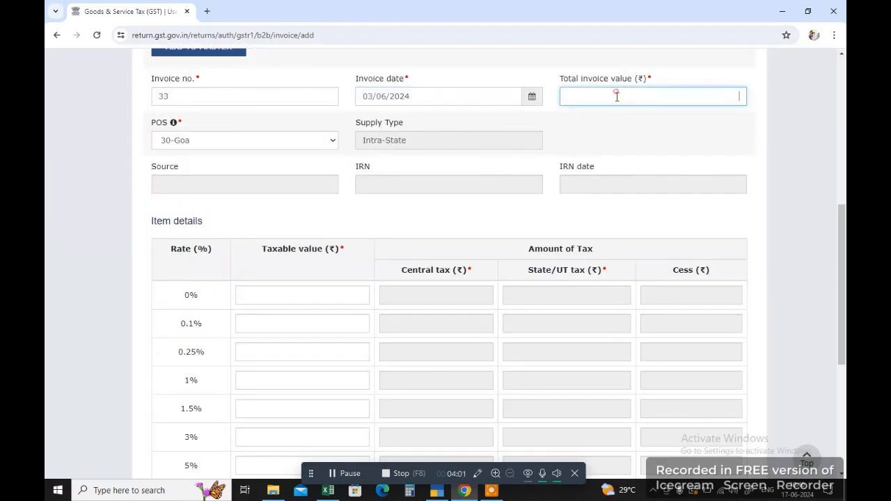
pyautogui.click(327, 491)
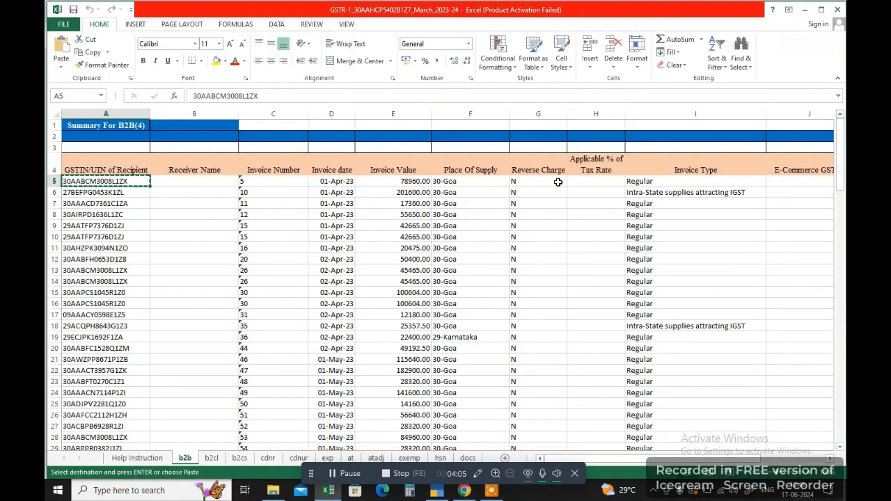
pyautogui.click(409, 183)
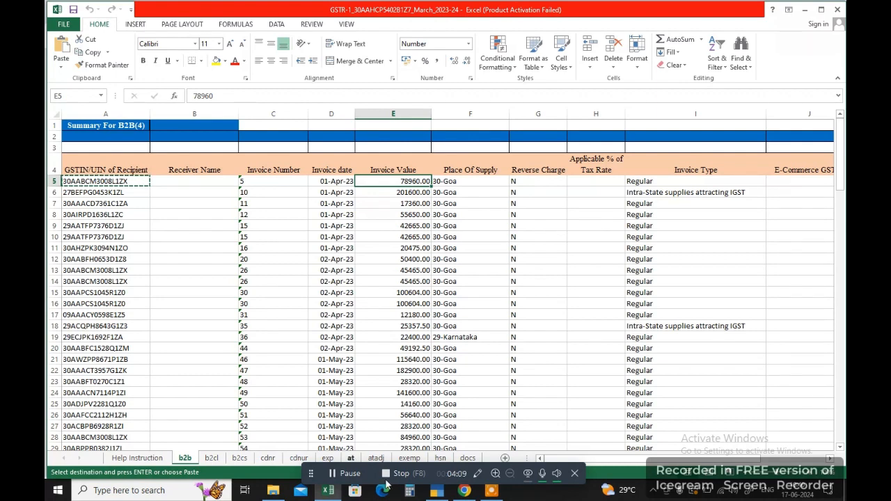
pyautogui.hotkey('alt', 'Tab')
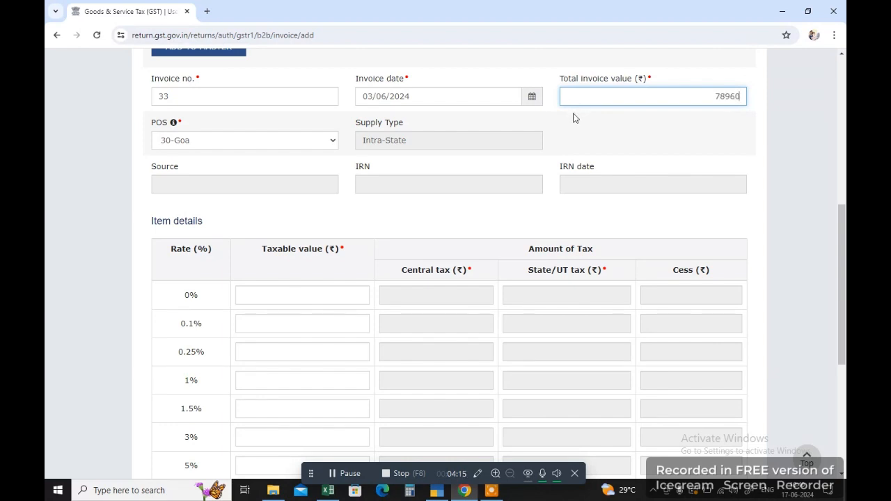
pyautogui.click(575, 118)
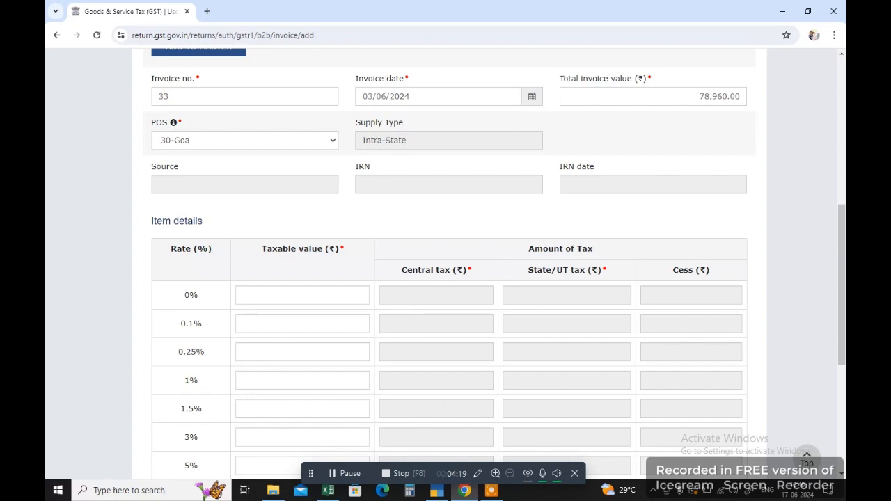
# Enter taxable value 70500 on the 12% rate row, per cells K5 and L5.
pyautogui.click(328, 490)
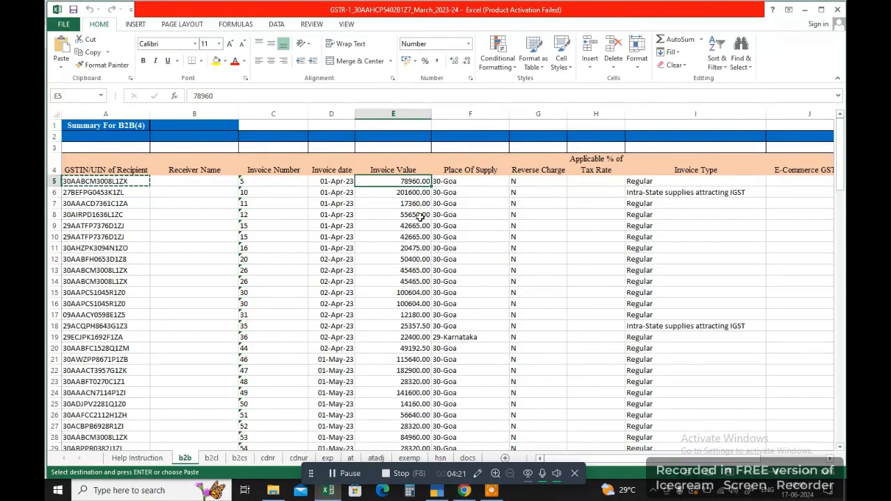
pyautogui.press('Right')
pyautogui.press('Right')
pyautogui.press('Right')
pyautogui.press('Right')
pyautogui.press('Right')
pyautogui.press('Right')
pyautogui.press('Right')
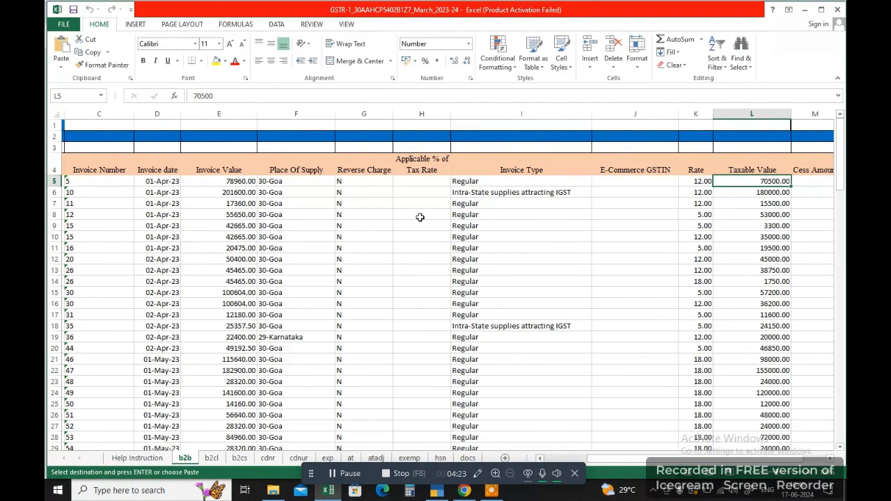
pyautogui.press('Left')
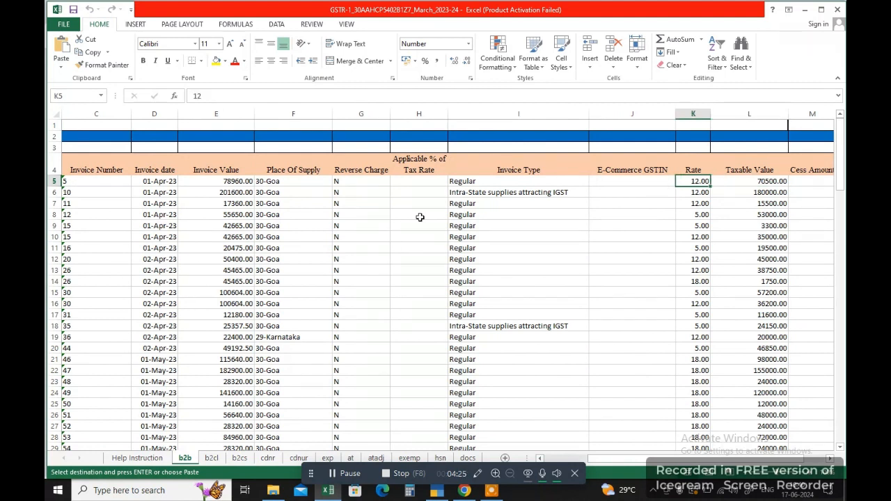
pyautogui.press('Right')
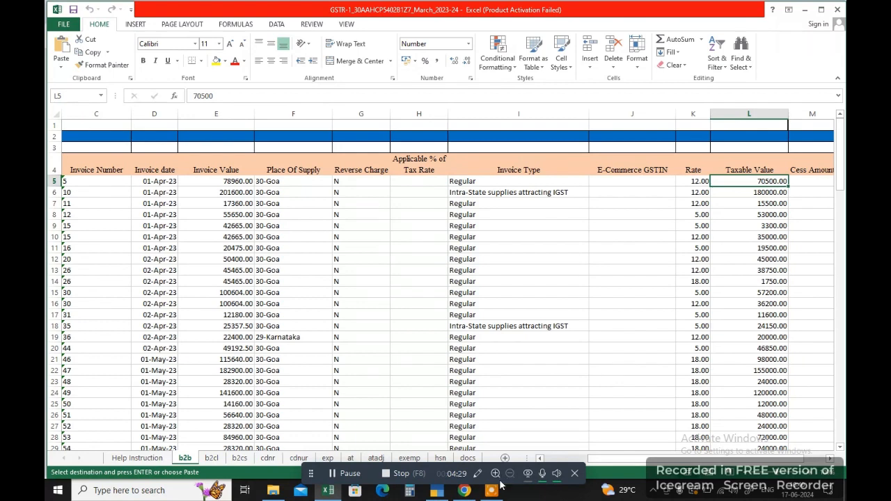
pyautogui.click(465, 491)
pyautogui.scroll(-2, 271, 179)
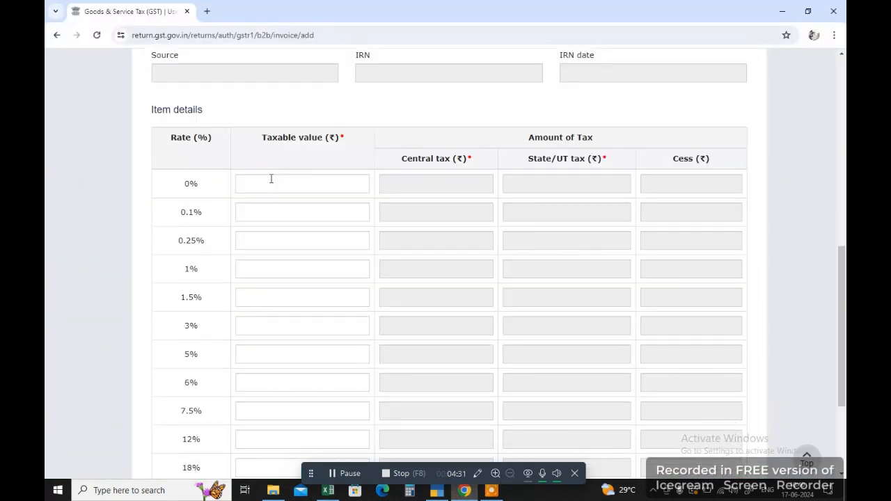
pyautogui.scroll(-1, 268, 348)
pyautogui.click(266, 380)
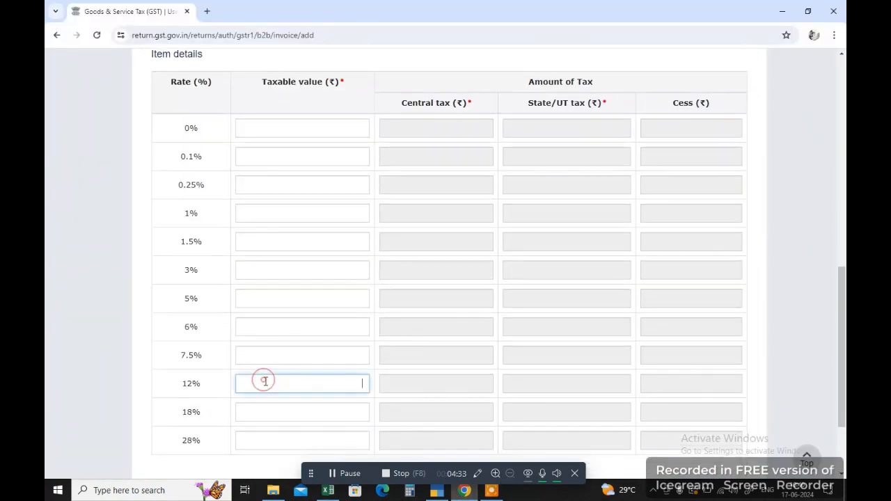
pyautogui.write('70500')
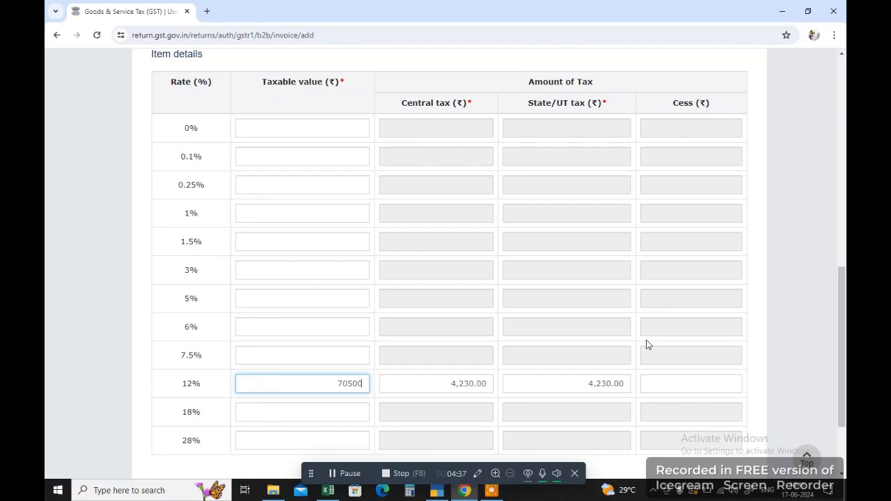
pyautogui.scroll(5, 646, 340)
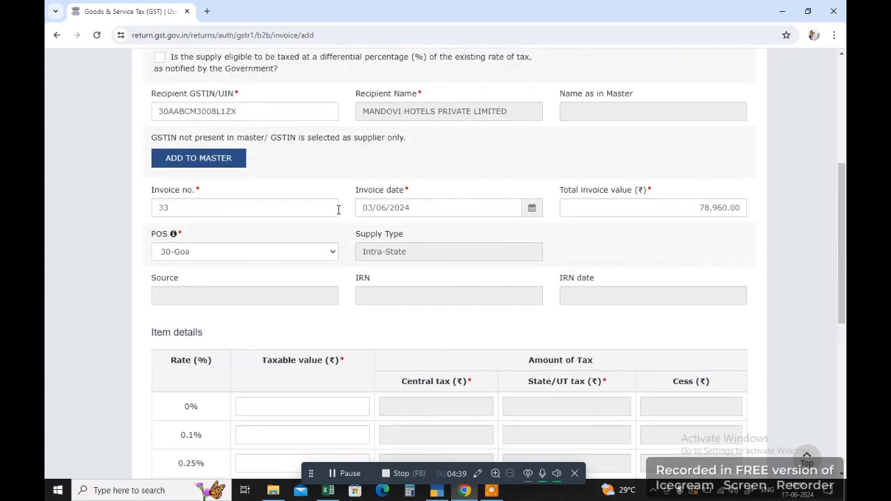
pyautogui.scroll(-6, 349, 161)
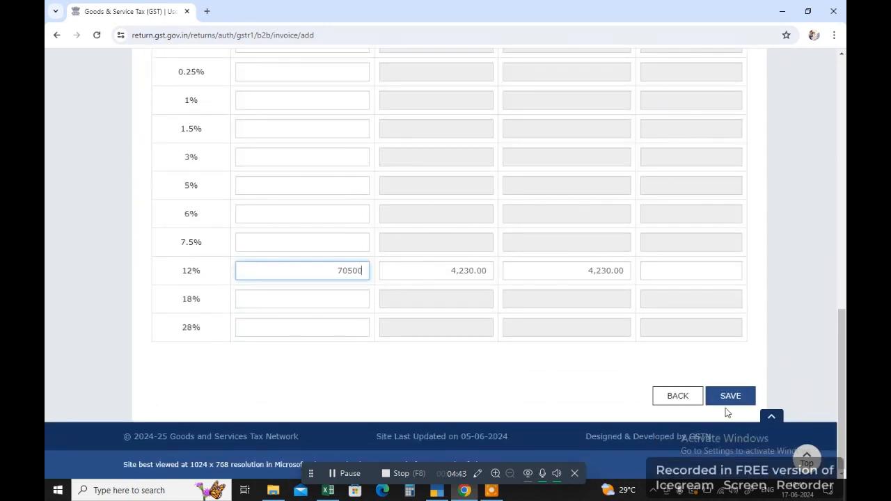
pyautogui.click(672, 398)
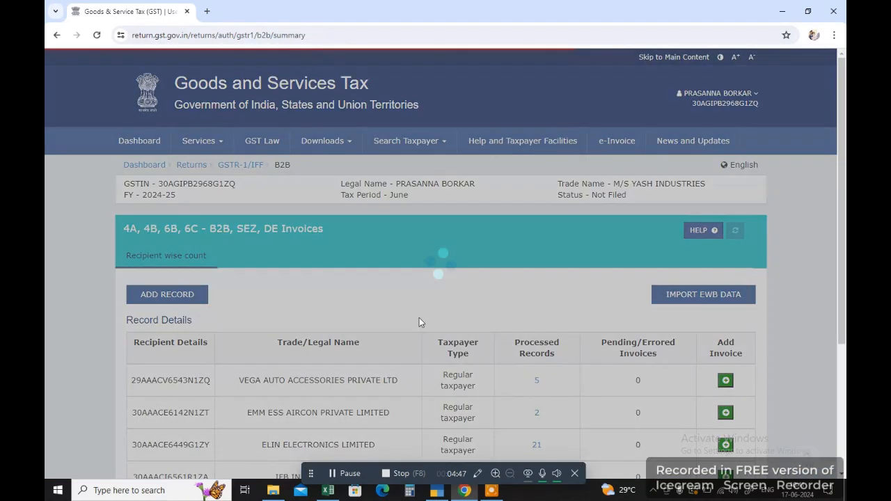
pyautogui.scroll(-2, 376, 322)
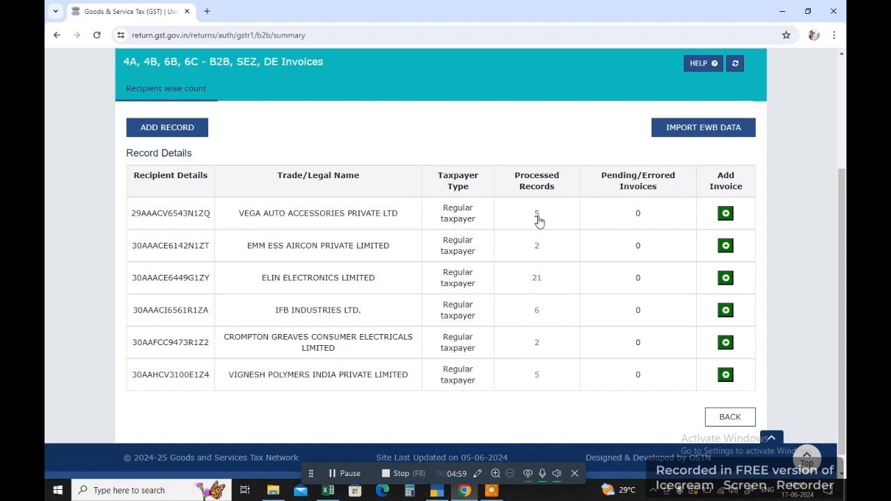
pyautogui.scroll(-1, 369, 290)
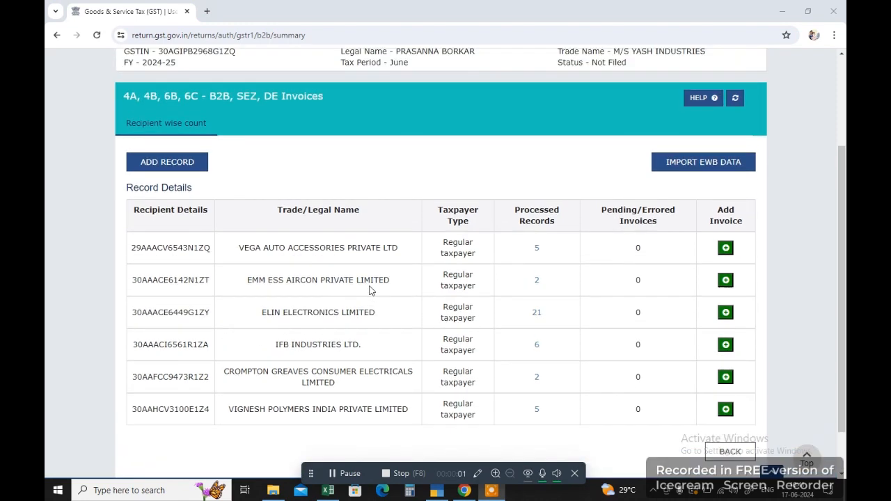
pyautogui.scroll(2, 369, 290)
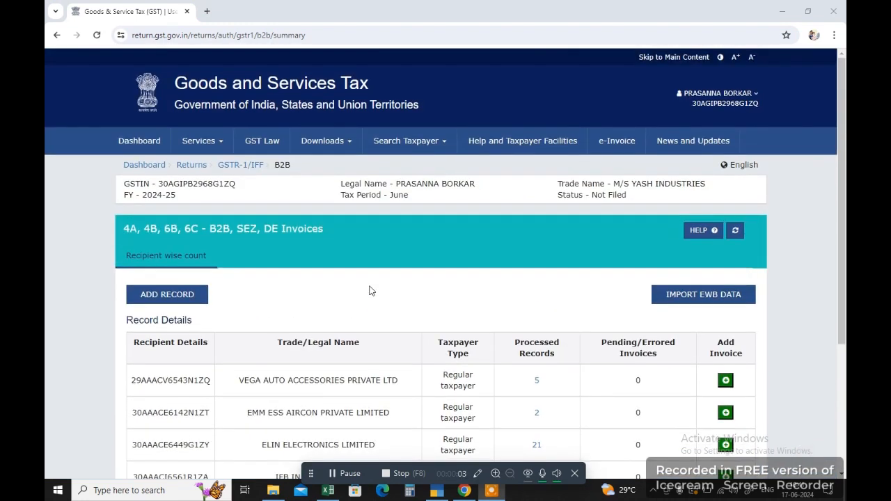
pyautogui.scroll(-3, 371, 290)
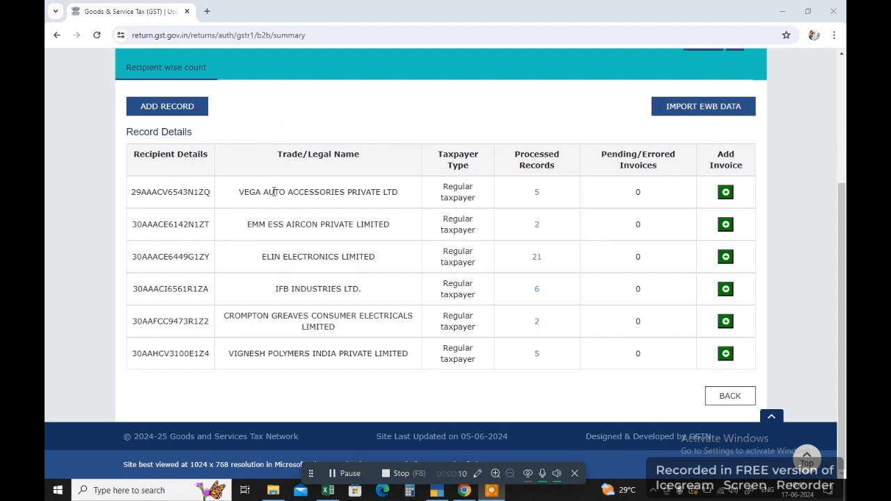
pyautogui.click(537, 195)
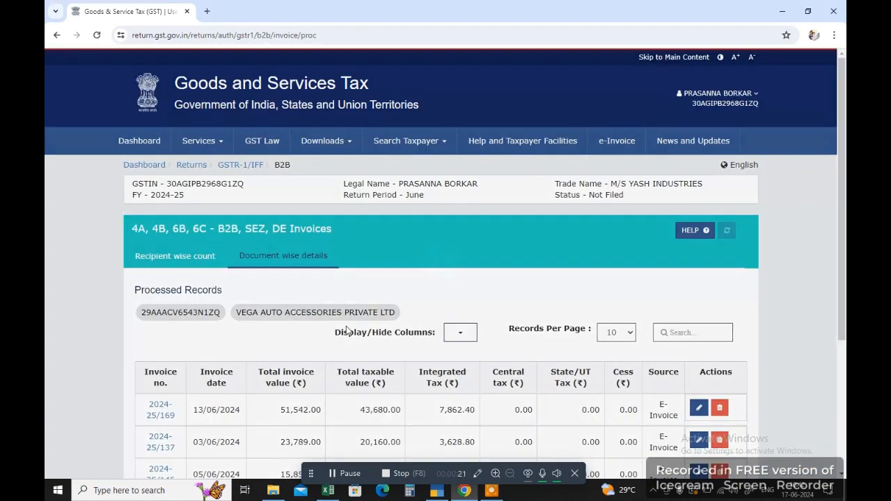
pyautogui.scroll(-3, 346, 330)
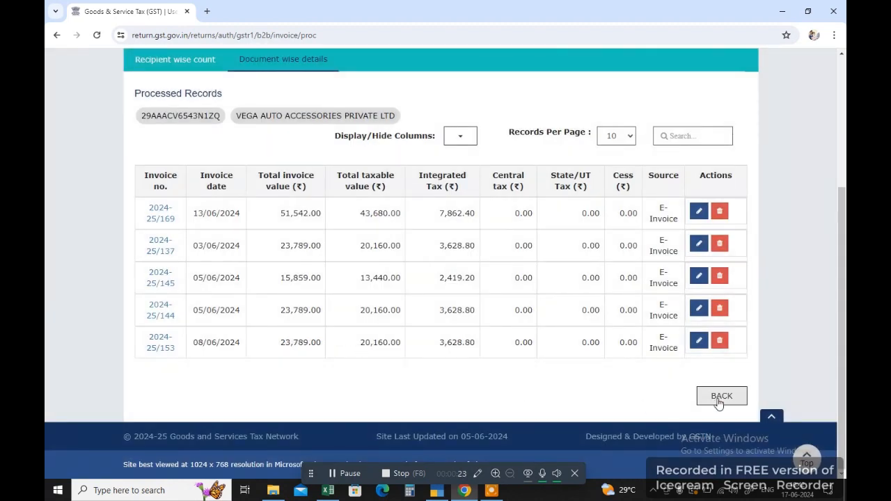
pyautogui.click(722, 396)
pyautogui.scroll(-2, 428, 318)
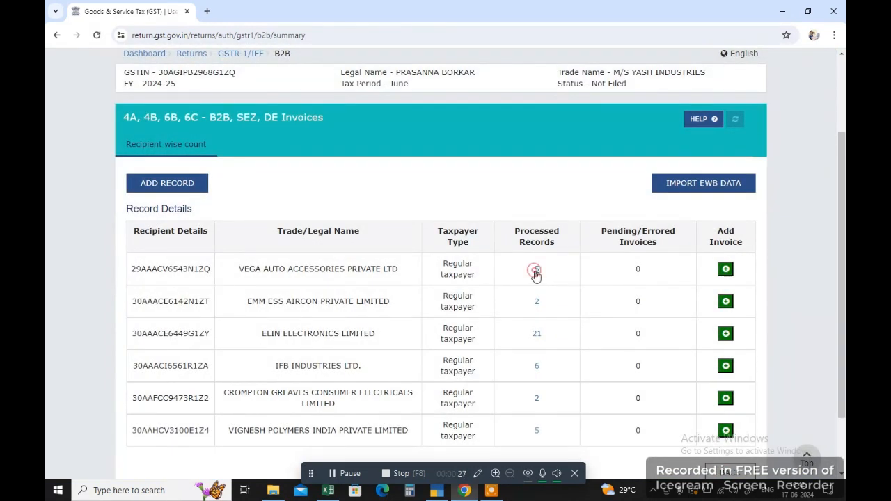
pyautogui.click(535, 270)
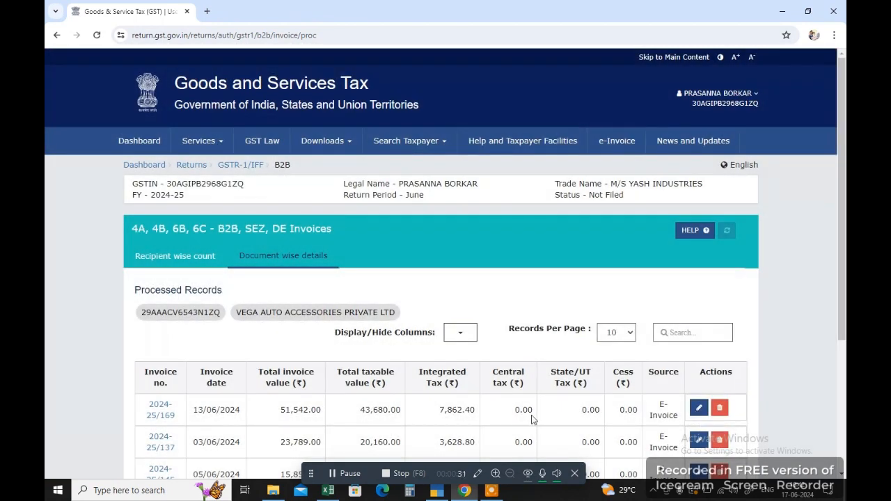
pyautogui.scroll(-5, 491, 411)
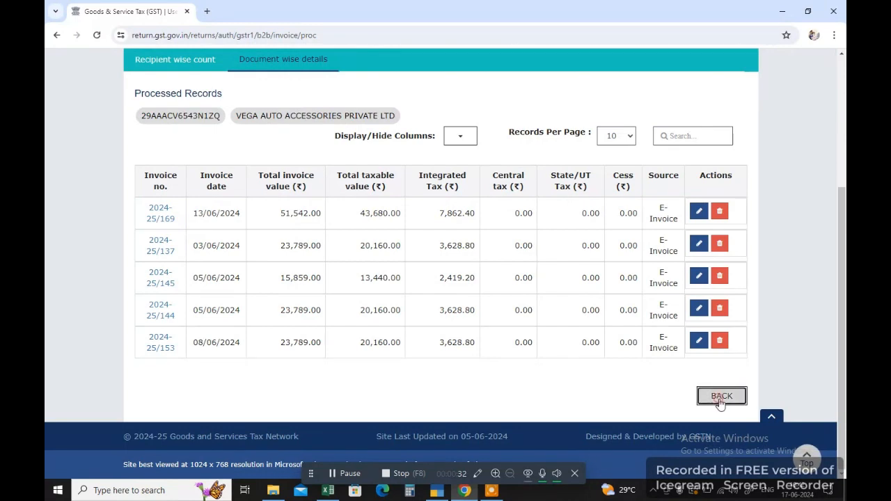
pyautogui.click(717, 396)
pyautogui.scroll(-3, 488, 388)
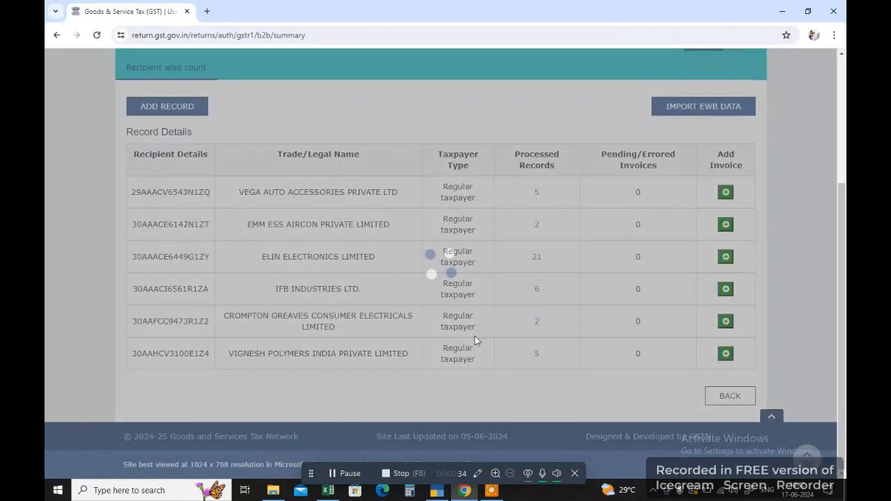
pyautogui.click(148, 108)
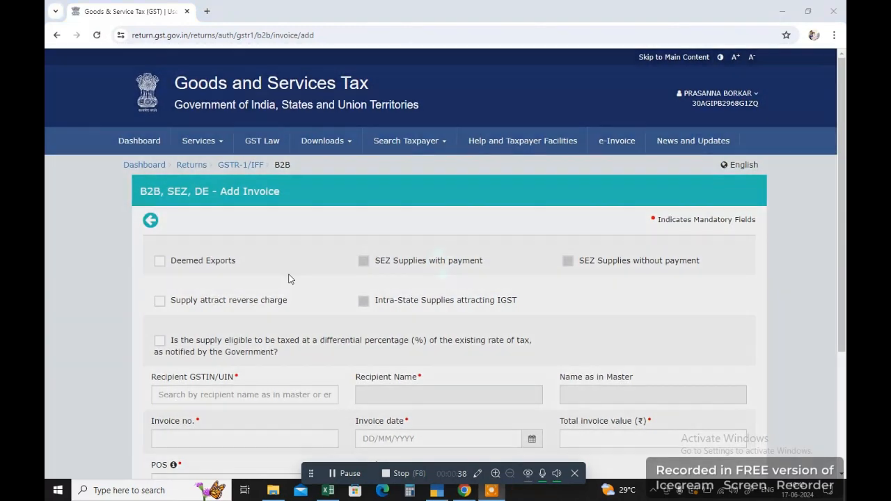
pyautogui.hotkey('alt', 'Tab')
pyautogui.hotkey('alt', 'Tab')
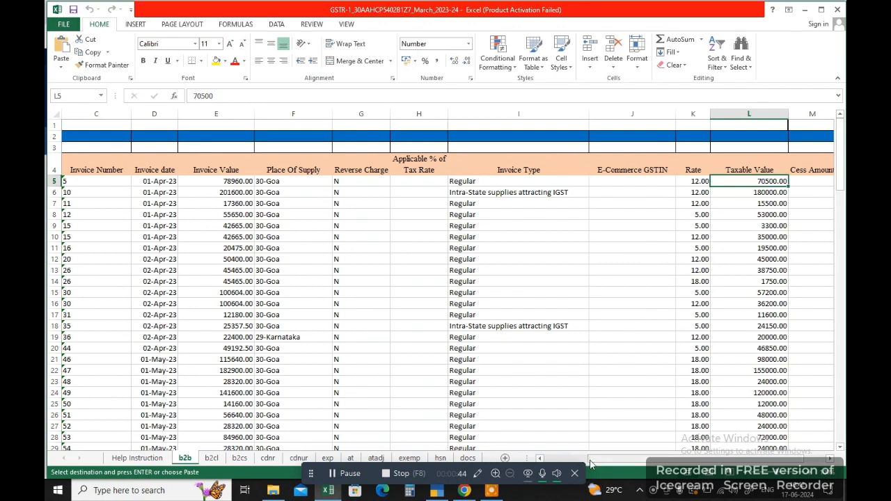
pyautogui.moveTo(590, 464); pyautogui.dragTo(546, 464)
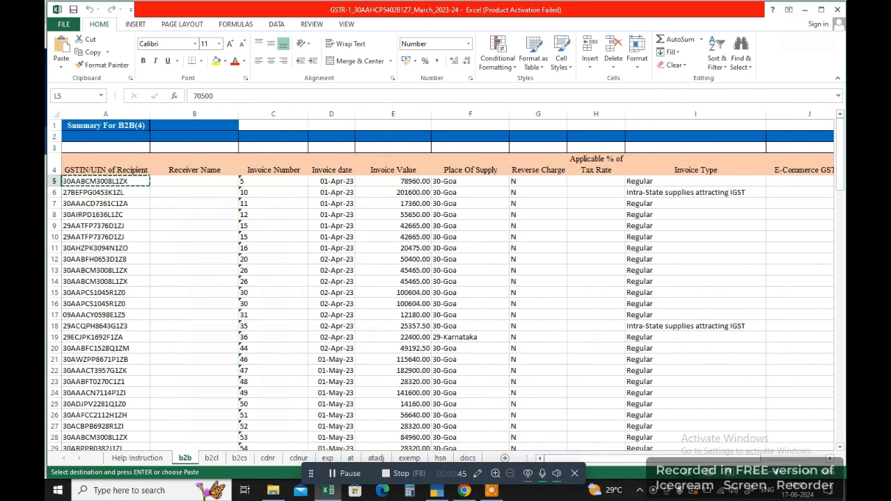
pyautogui.click(82, 194)
pyautogui.hotkey('ctrl', 'c')
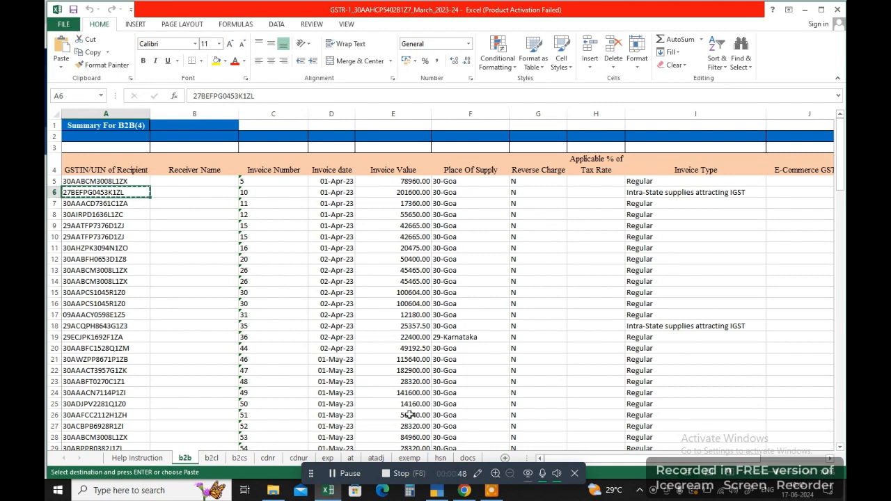
pyautogui.click(464, 490)
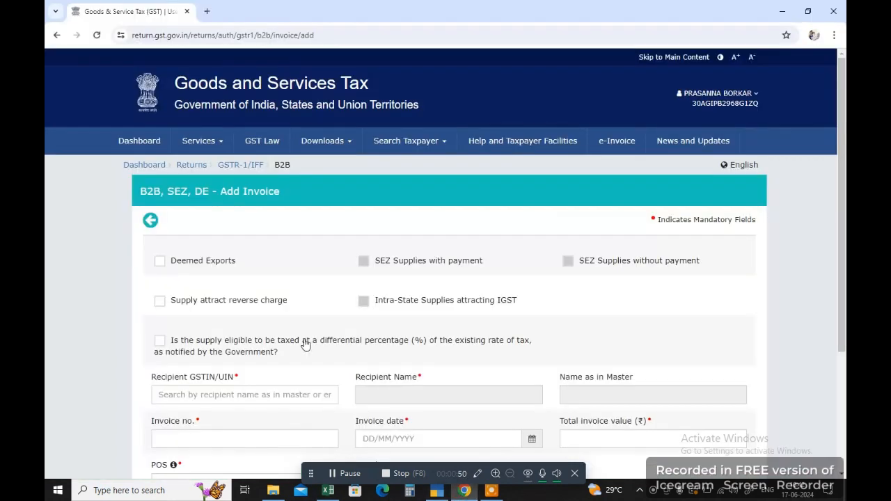
pyautogui.click(178, 390)
pyautogui.hotkey('ctrl', 'v')
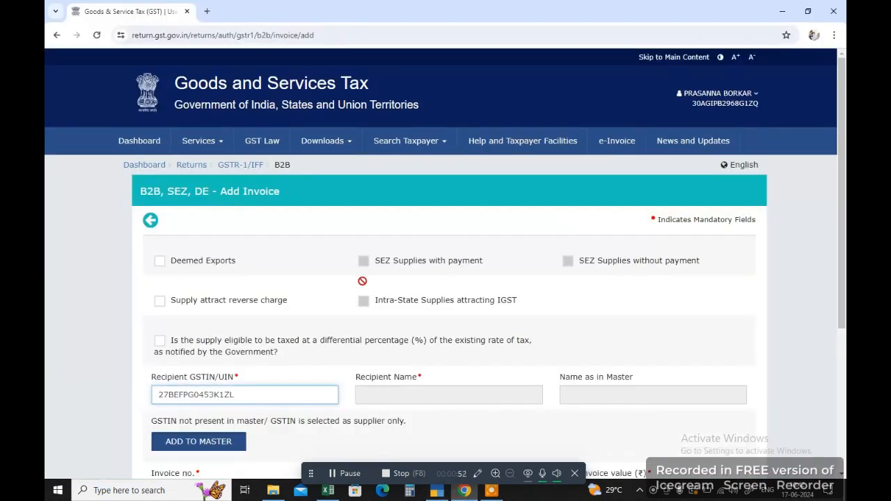
pyautogui.scroll(-5, 362, 281)
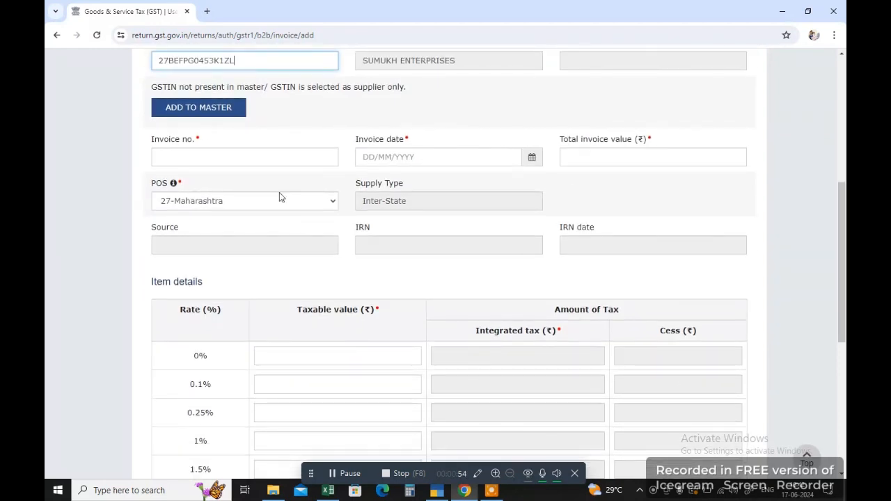
pyautogui.click(268, 159)
pyautogui.write('222')
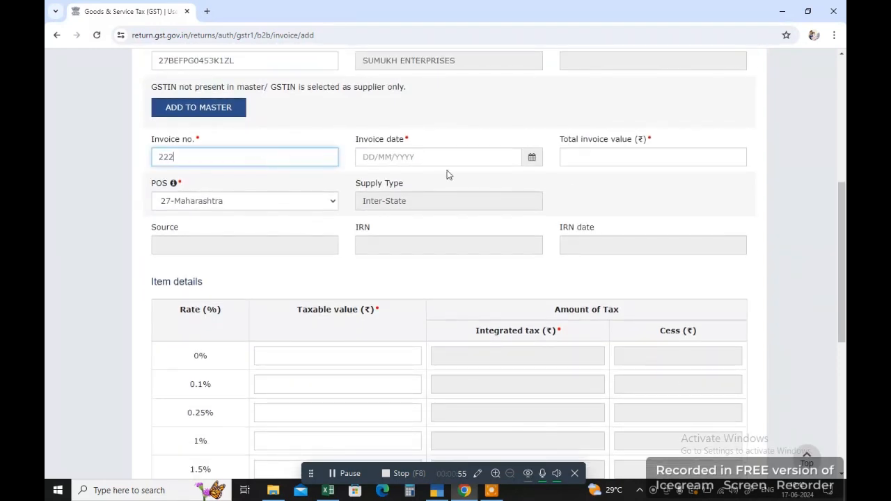
pyautogui.click(534, 159)
pyautogui.click(421, 260)
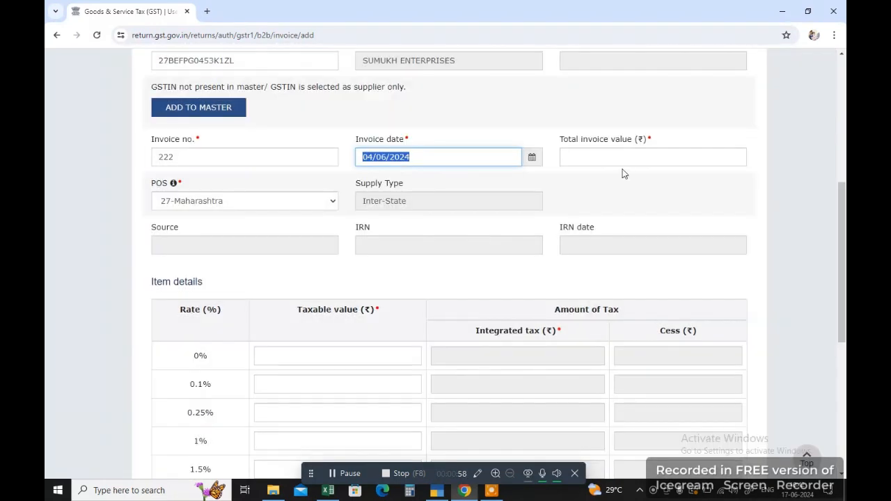
pyautogui.click(622, 158)
pyautogui.hotkey('alt', 'Tab')
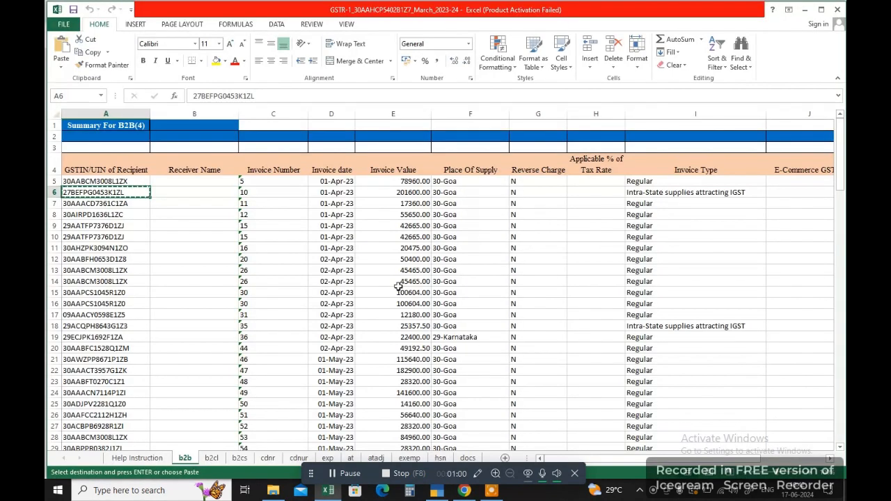
pyautogui.click(412, 192)
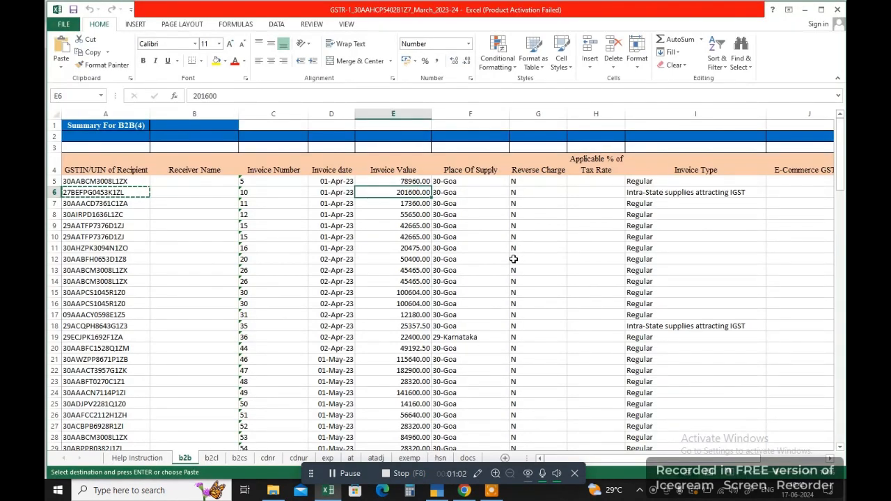
pyautogui.press('alt')
pyautogui.hotkey('alt', 'Tab')
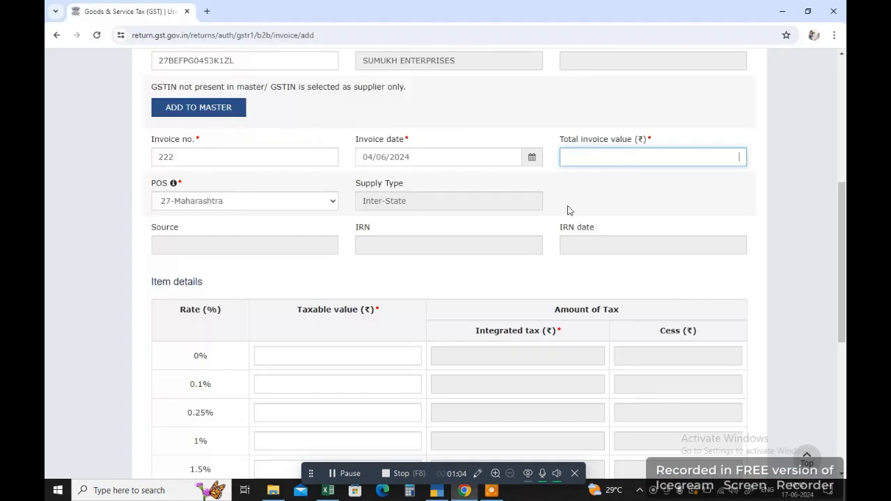
pyautogui.write('201600')
pyautogui.click(436, 329)
pyautogui.hotkey('alt', 'Tab')
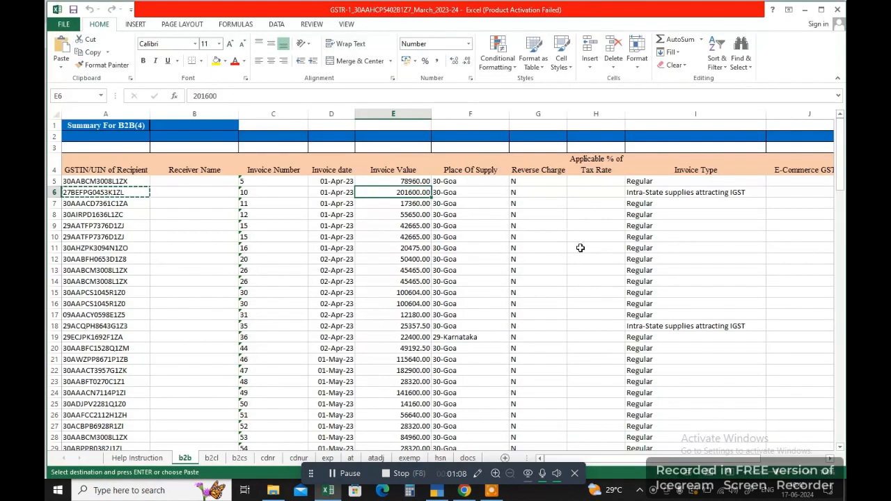
pyautogui.press('Right')
pyautogui.press('Right')
pyautogui.press('Right')
pyautogui.press('Right')
pyautogui.press('Right')
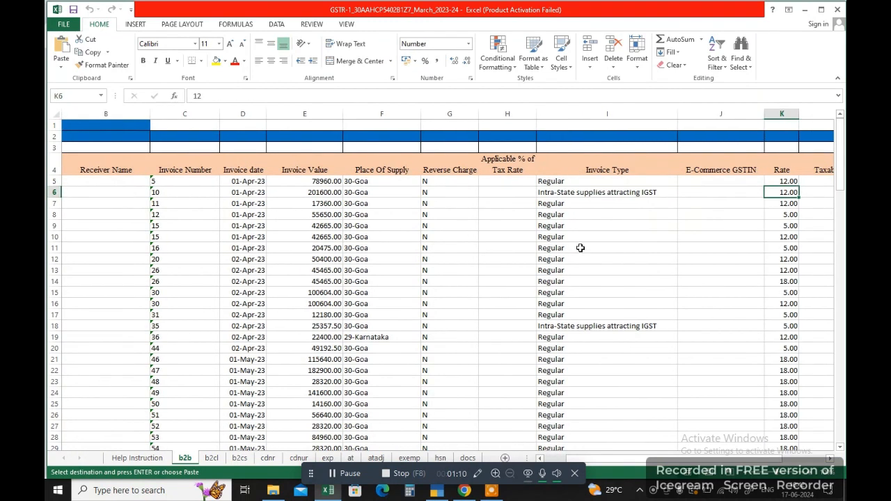
pyautogui.hotkey('alt', 'Tab')
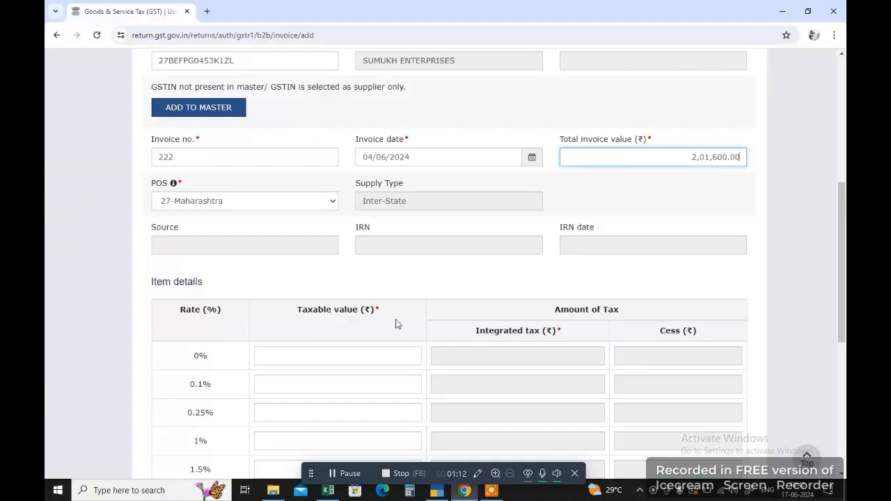
pyautogui.scroll(-2, 389, 327)
pyautogui.scroll(-1, 323, 390)
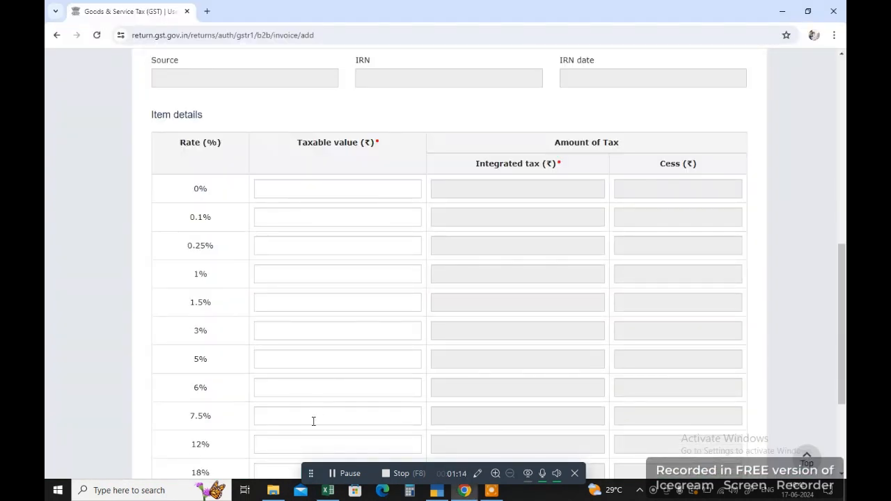
pyautogui.click(302, 445)
pyautogui.write('18')
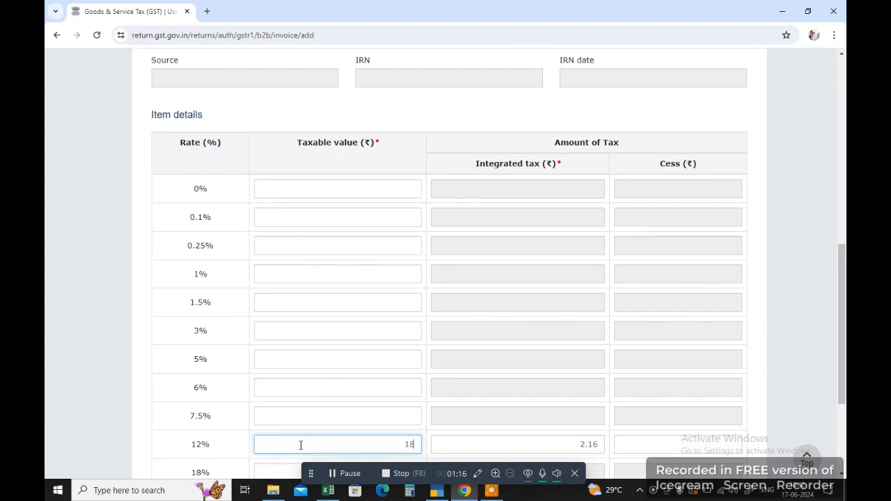
pyautogui.write('0000')
pyautogui.scroll(-3, 392, 151)
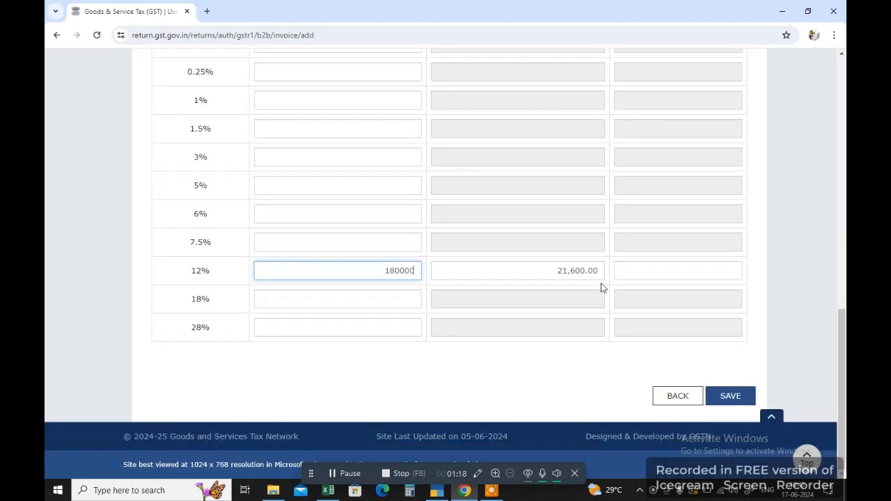
pyautogui.click(669, 403)
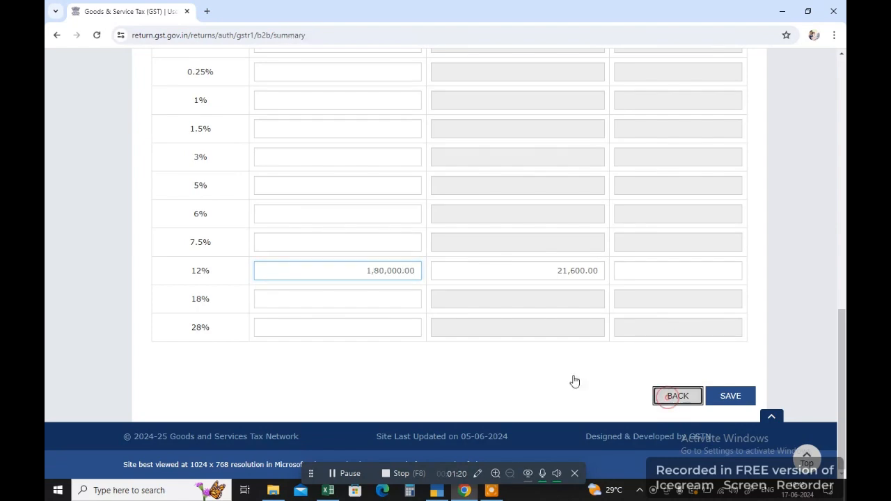
pyautogui.scroll(-2, 289, 317)
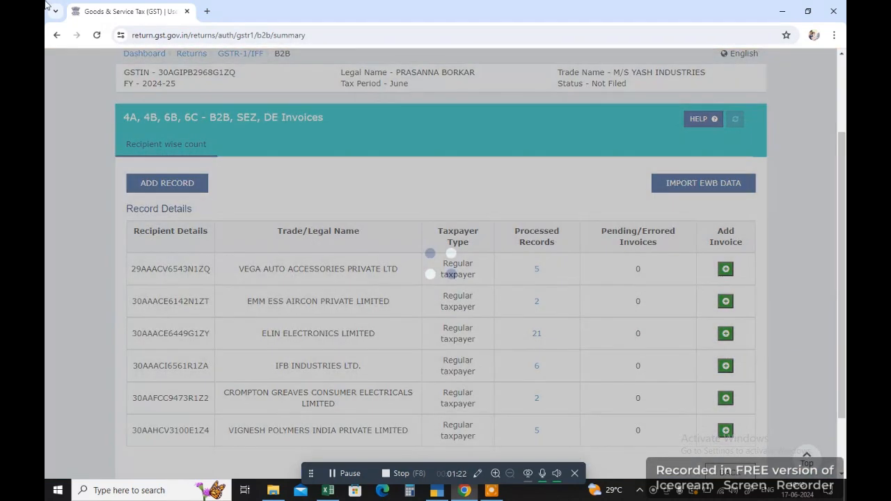
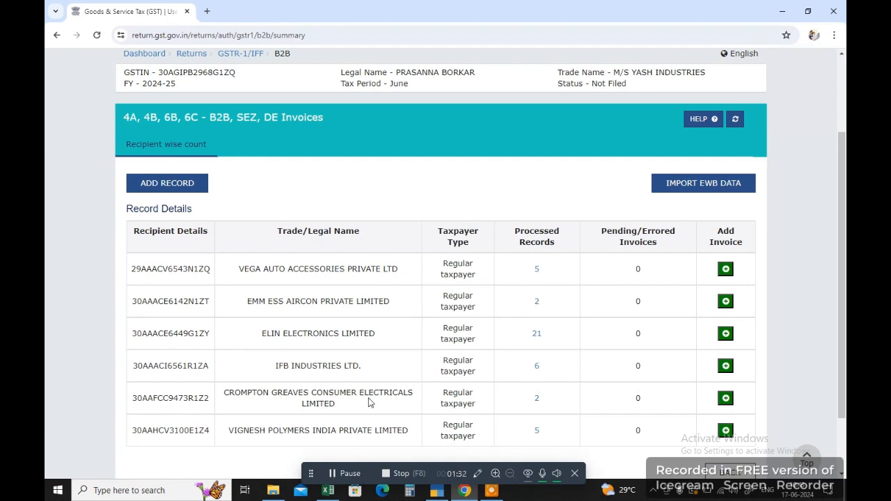
# Switch to the GSTR-1 workbook's b2b sheet and select the 30-Goa place of supply cell.
pyautogui.click(328, 491)
pyautogui.click(292, 248)
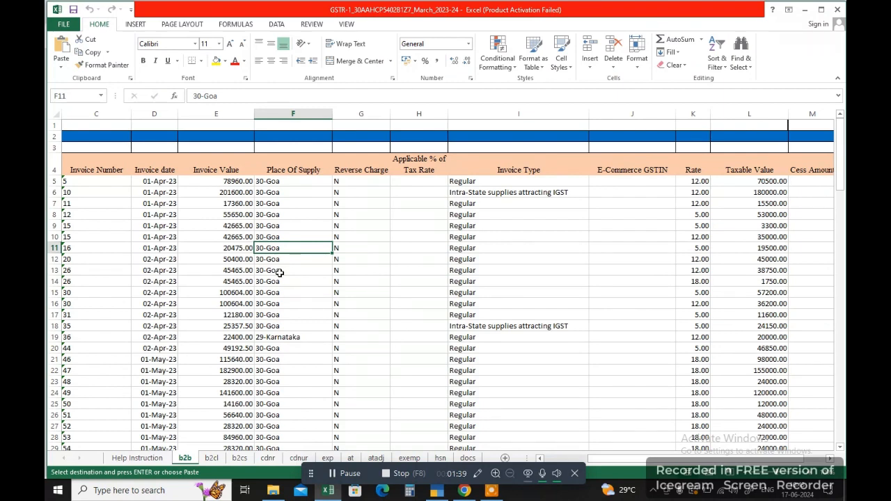
# Below the b2b data, add a 'Transpot BViil' note, XYZ in E50 and 50000 in F51.
pyautogui.scroll(-9, 279, 272)
pyautogui.click(235, 318)
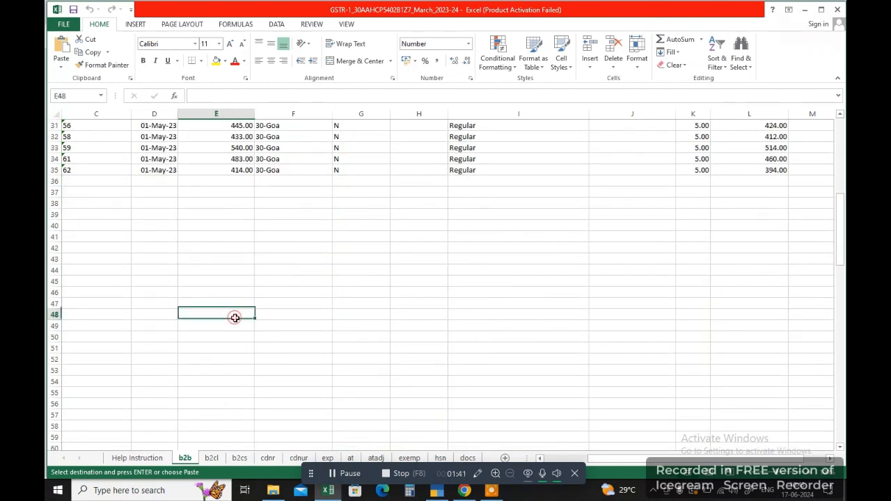
pyautogui.write('Tran')
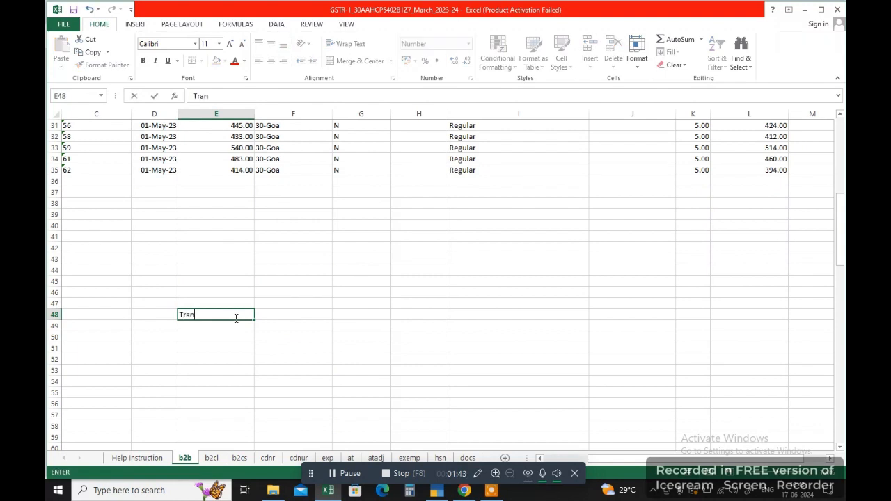
pyautogui.write('spot BV')
pyautogui.write('iil')
pyautogui.press('Return')
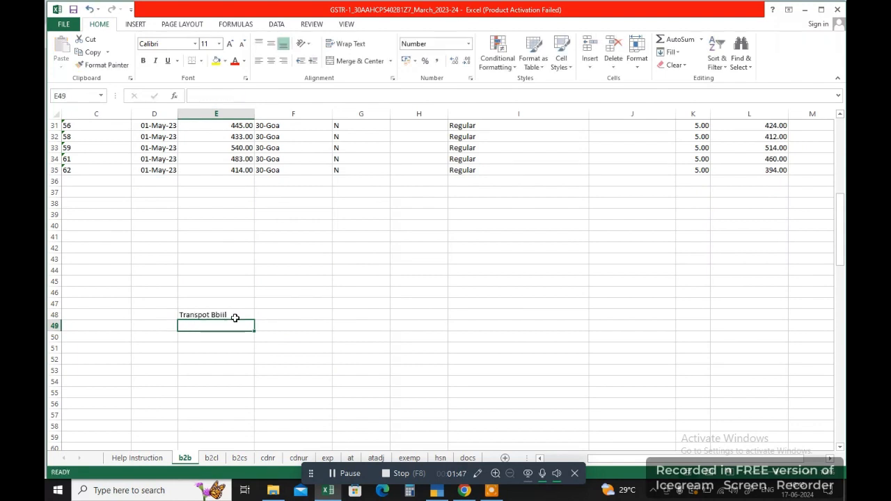
pyautogui.press('Return')
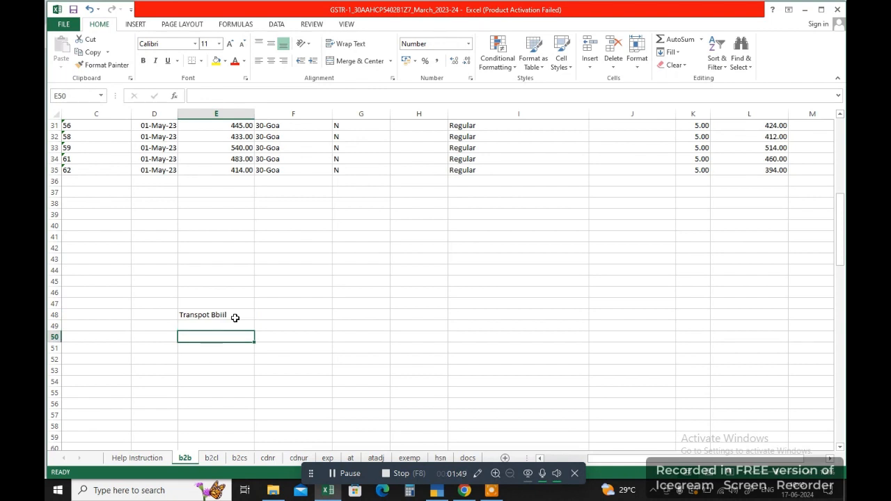
pyautogui.write('XYZ')
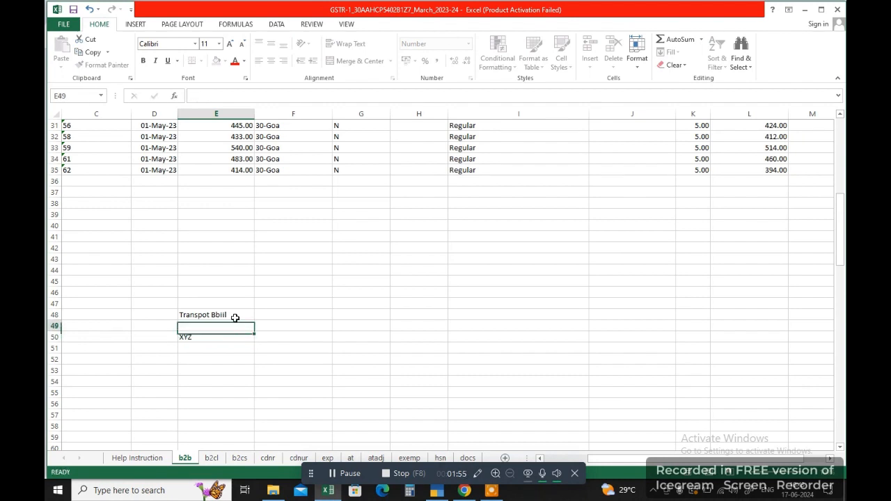
pyautogui.hotkey('ctrl', 'Return')
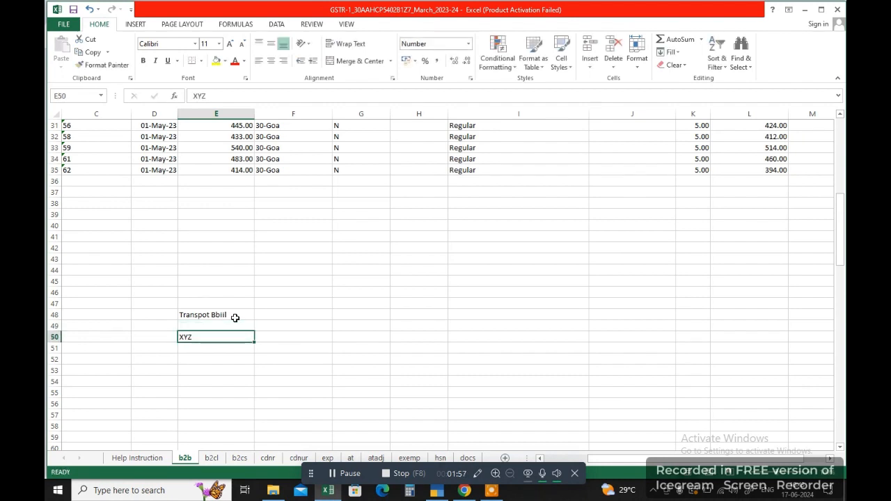
pyautogui.press('Down')
pyautogui.press('Right')
pyautogui.write('5')
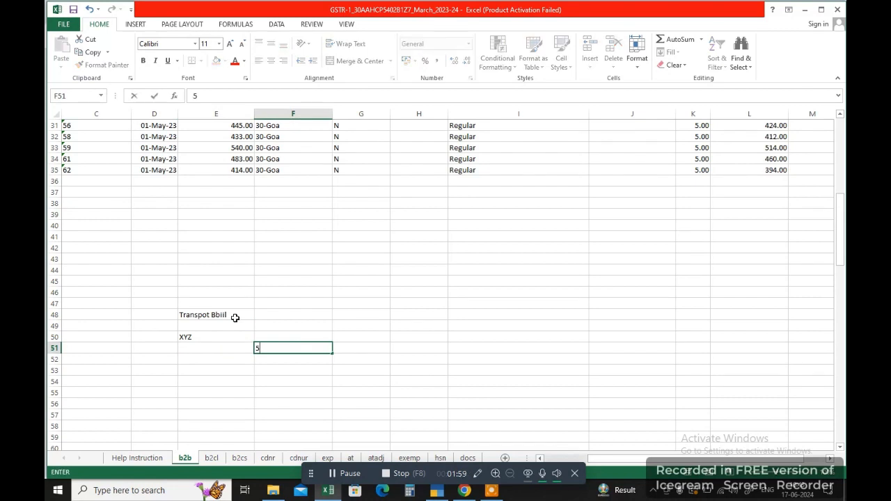
pyautogui.write('0000')
pyautogui.press('Return')
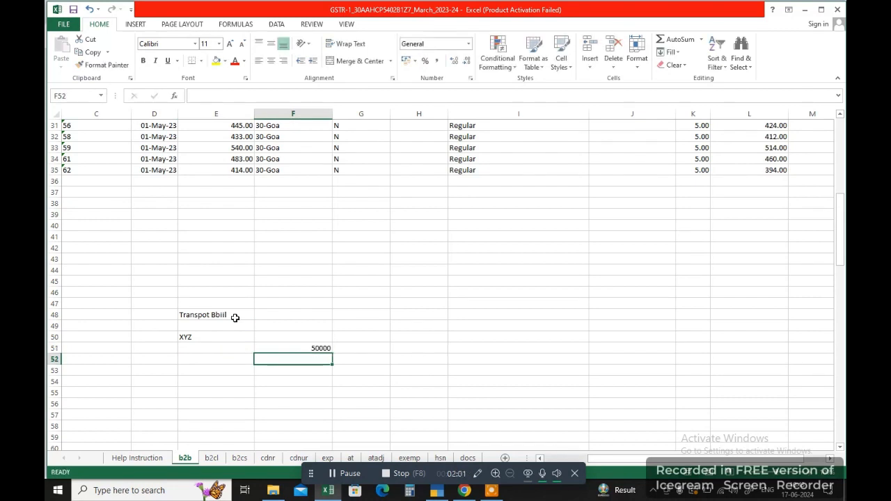
# Look over the XYZ and 50000 entries, then return to the GST portal.
pyautogui.press('Down')
pyautogui.press('Left')
pyautogui.hotkey('shift', 'Down')
pyautogui.hotkey('shift', 'Right')
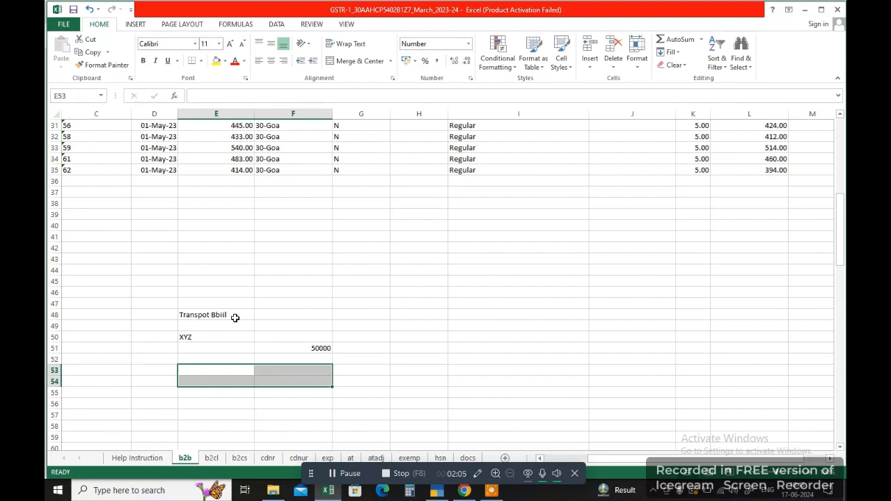
pyautogui.press('Down')
pyautogui.press('Up')
pyautogui.hotkey('shift', 'Down')
pyautogui.hotkey('shift', 'Right')
pyautogui.press('Up')
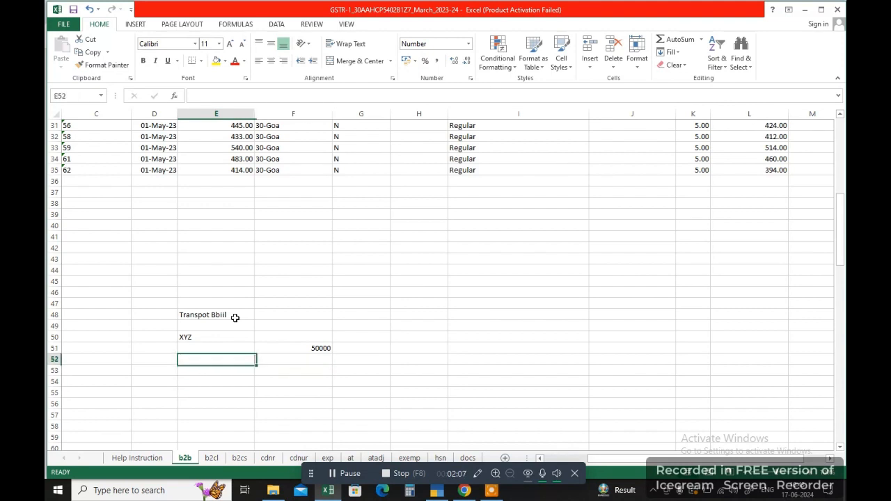
pyautogui.press('Up')
pyautogui.press('Up')
pyautogui.hotkey('shift', 'Right')
pyautogui.hotkey('shift', 'Down')
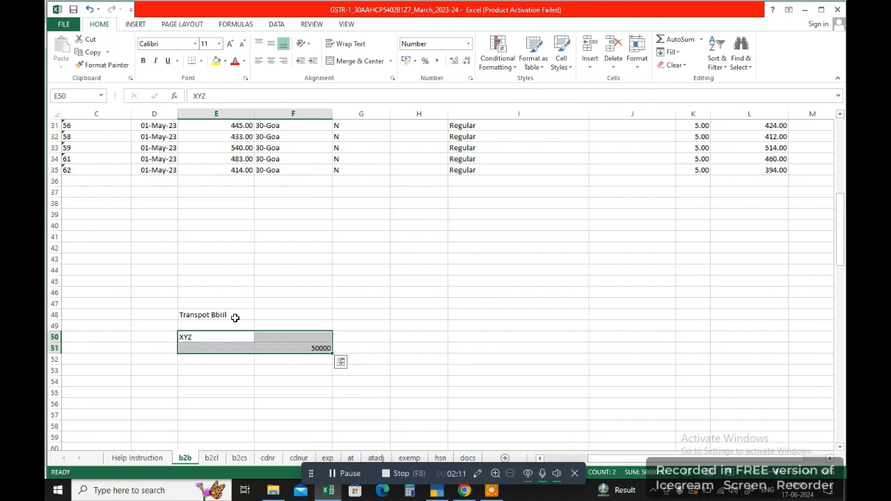
pyautogui.press('Down')
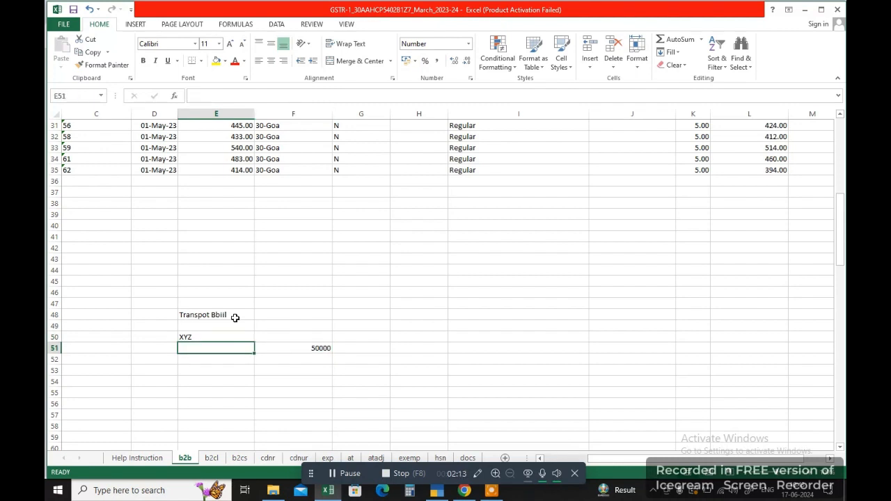
pyautogui.press('Right')
pyautogui.press('Up')
pyautogui.press('Left')
pyautogui.press('Right')
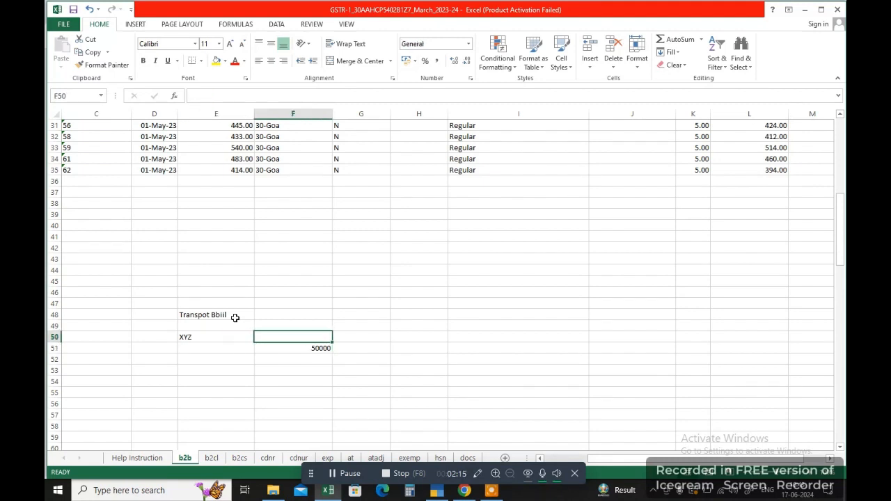
pyautogui.press('Down')
pyautogui.press('Down')
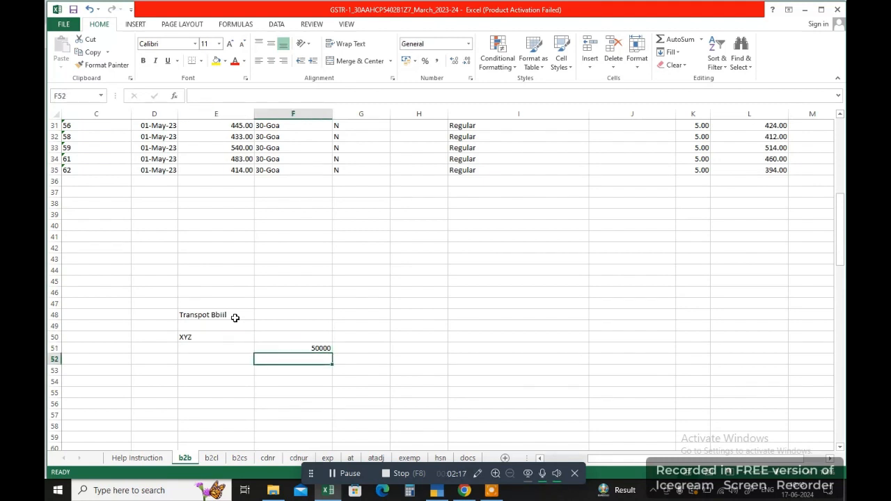
pyautogui.hotkey('alt', 'Tab')
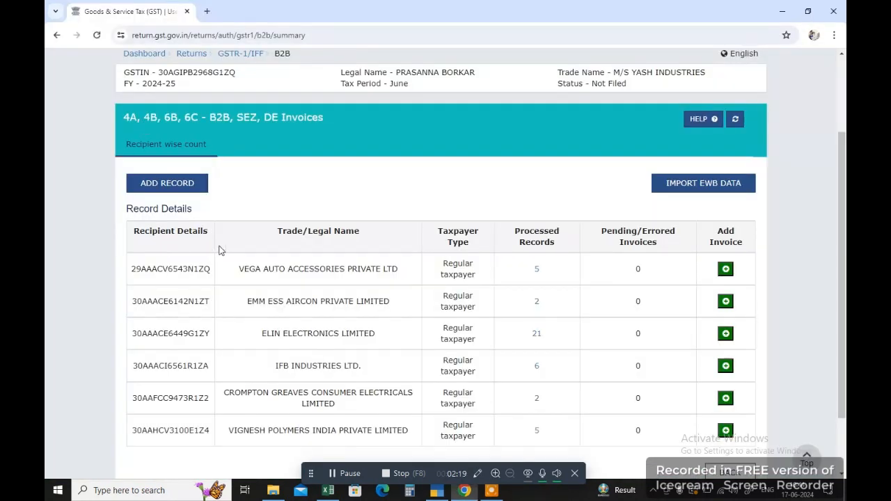
# Start a new B2B invoice and paste the recipient GSTIN copied from Excel cell A30.
pyautogui.click(165, 184)
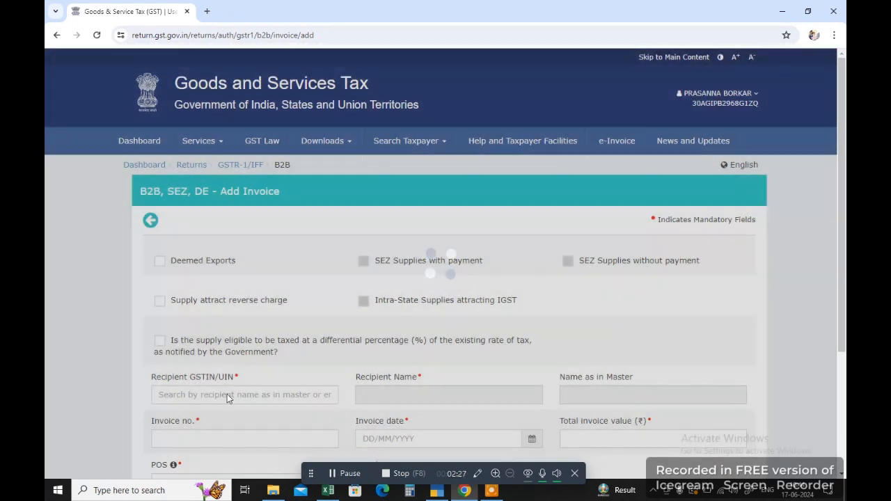
pyautogui.click(229, 394)
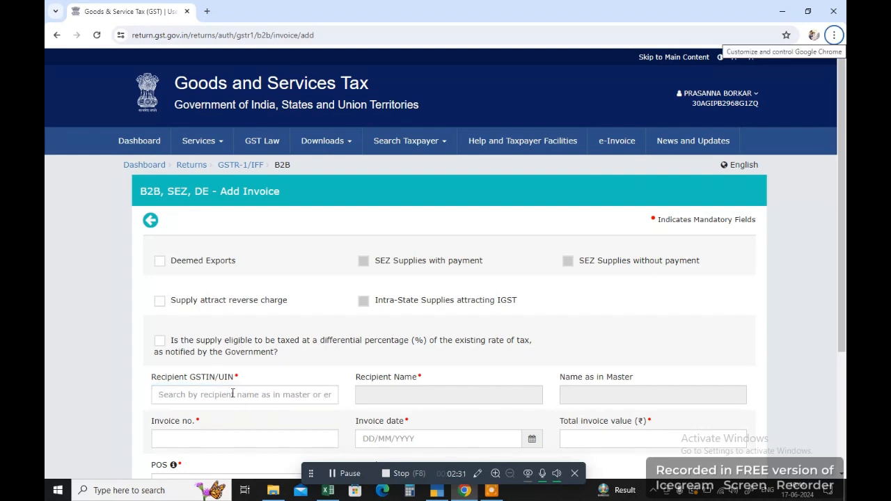
pyautogui.hotkey('alt', 'Tab')
pyautogui.scroll(5, 128, 295)
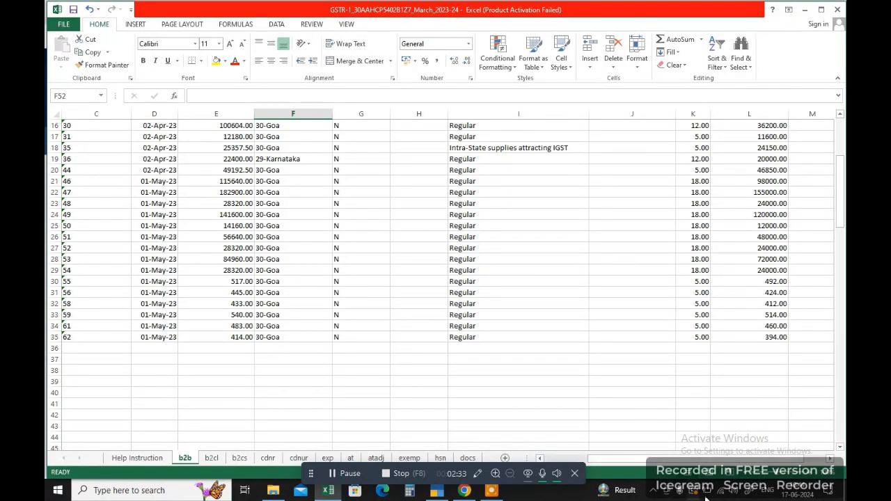
pyautogui.moveTo(647, 461); pyautogui.dragTo(482, 469)
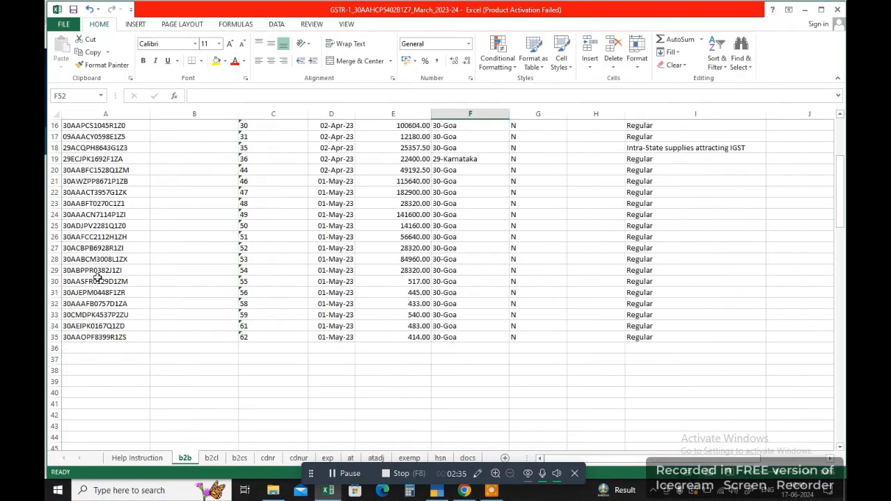
pyautogui.click(98, 277)
pyautogui.hotkey('ctrl', 'c')
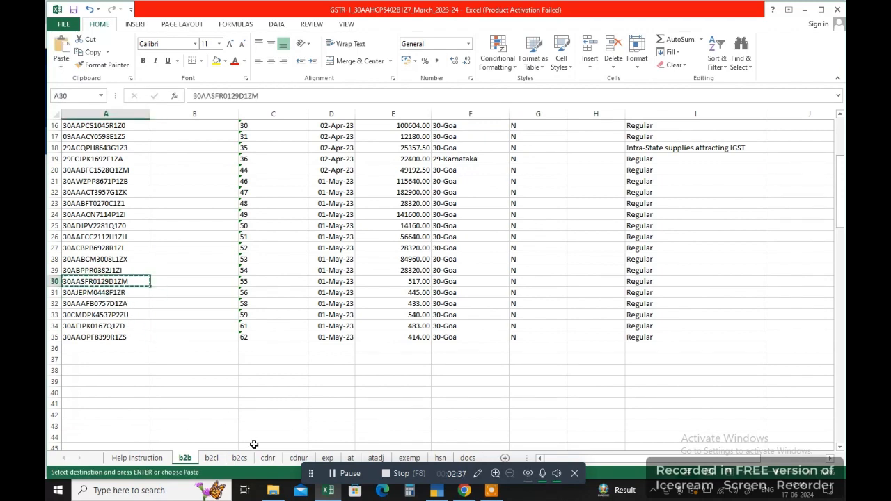
pyautogui.click(465, 490)
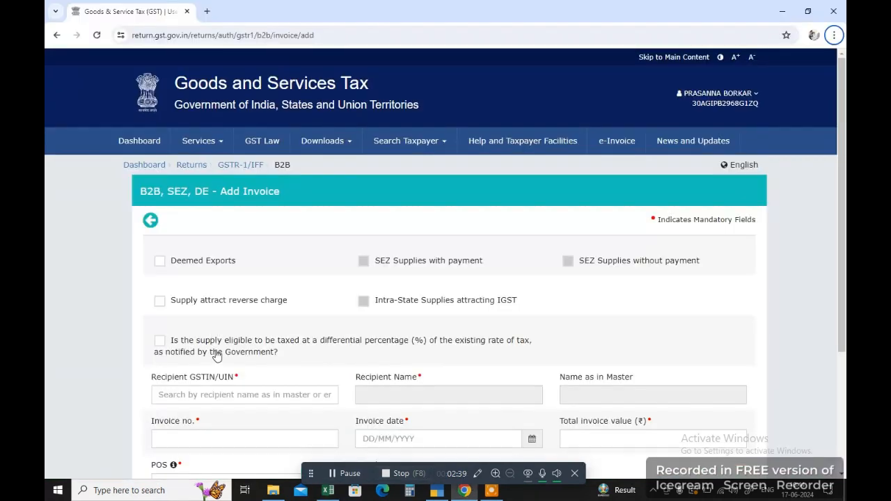
pyautogui.click(205, 394)
pyautogui.hotkey('ctrl', 'v')
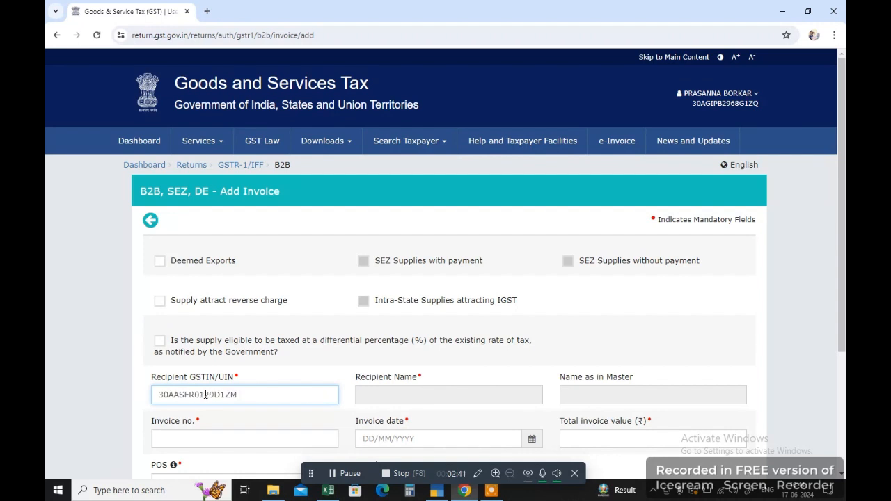
# Mark the supply as reverse charge, with invoice number 22 dated 11 June 2024.
pyautogui.scroll(-1, 257, 358)
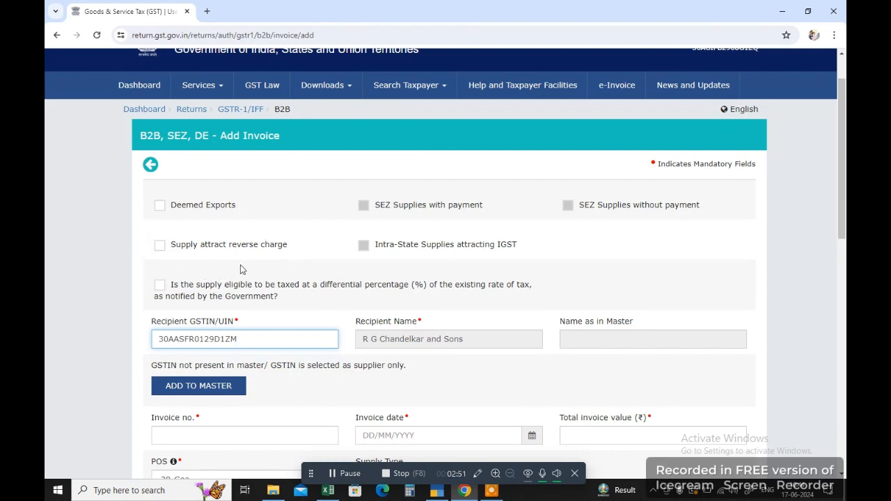
pyautogui.click(160, 246)
pyautogui.scroll(-2, 304, 308)
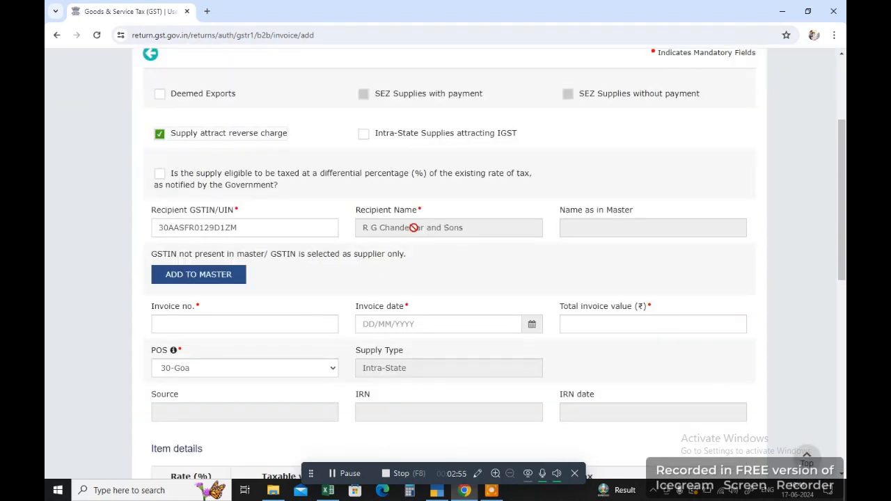
pyautogui.click(206, 329)
pyautogui.write('22')
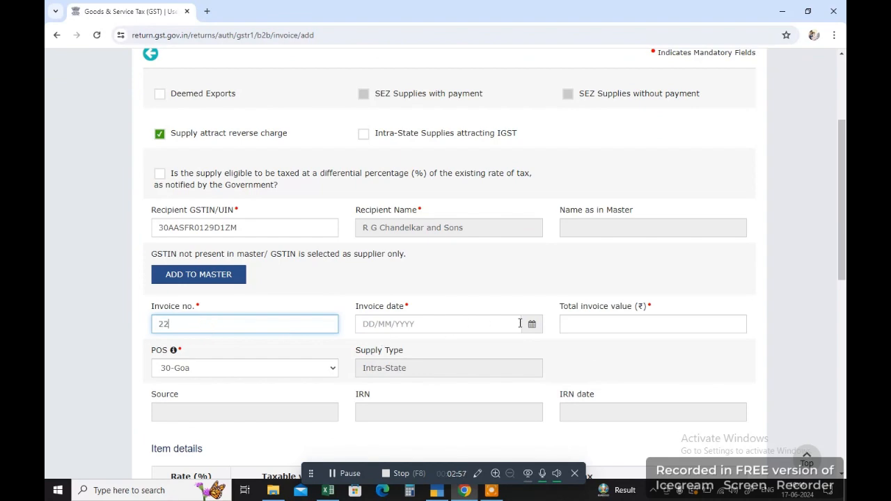
pyautogui.click(531, 324)
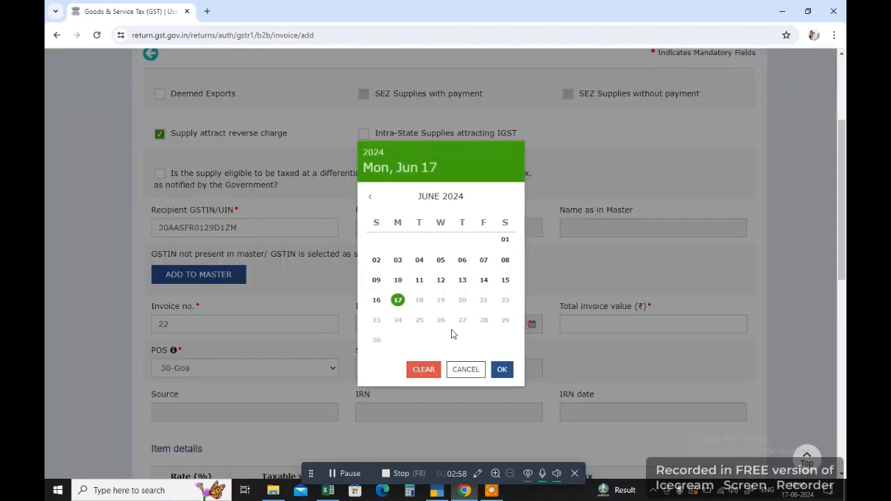
pyautogui.click(420, 282)
# Enter taxable value 50000 on the 5% row, giving 1,250.00 central and state tax.
pyautogui.scroll(-5, 428, 314)
pyautogui.scroll(-1, 428, 317)
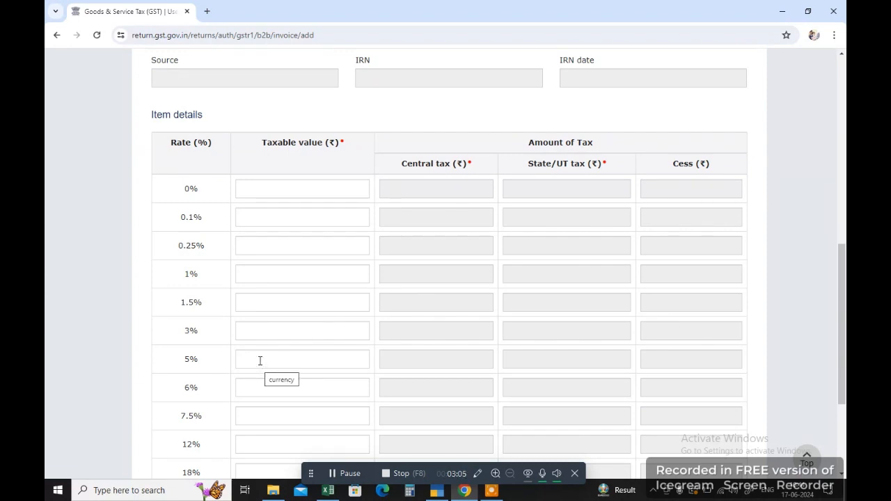
pyautogui.click(259, 360)
pyautogui.write('50')
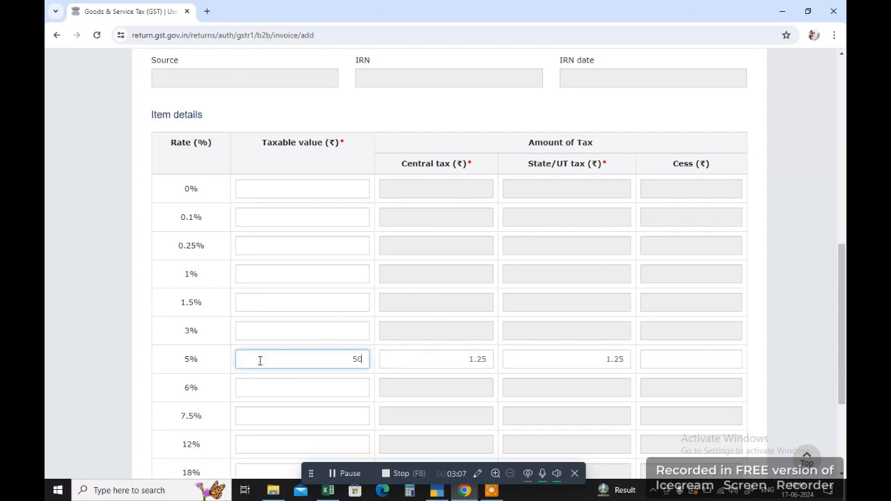
pyautogui.write('000')
pyautogui.scroll(-3, 418, 357)
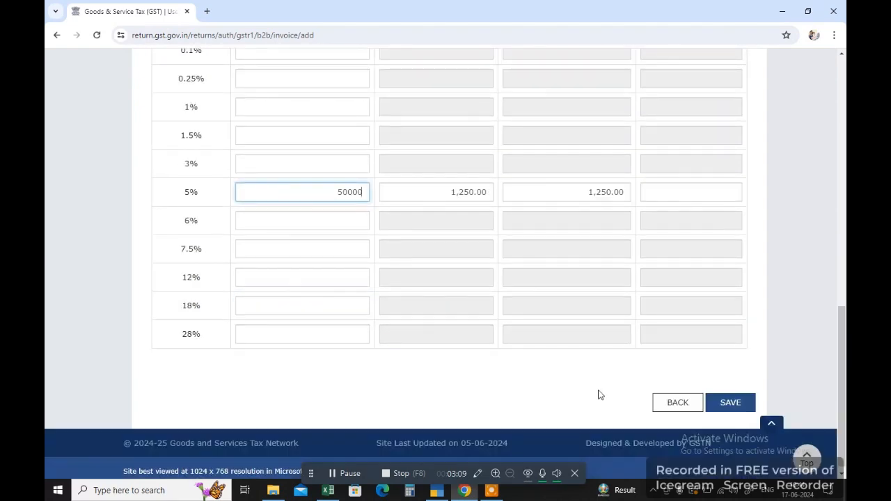
# Back out through the B2B summary and a blank invoice form to the GSTR-1 tiles page.
pyautogui.click(665, 403)
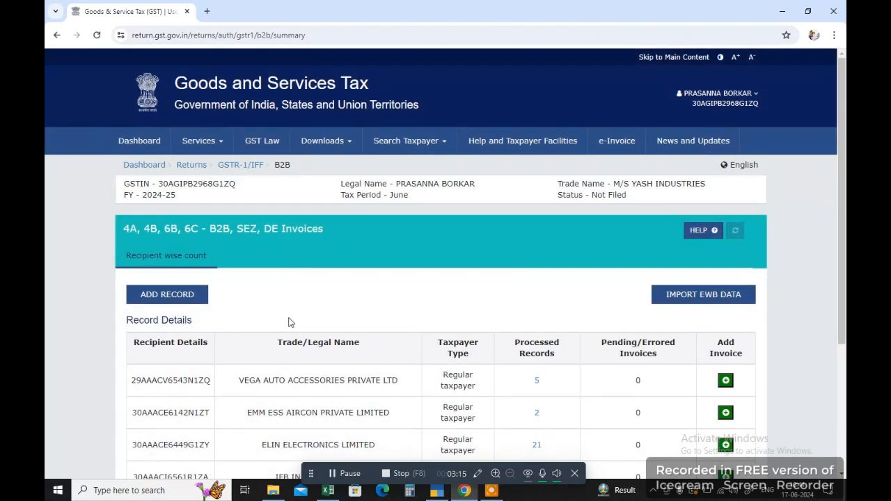
pyautogui.scroll(-3, 290, 322)
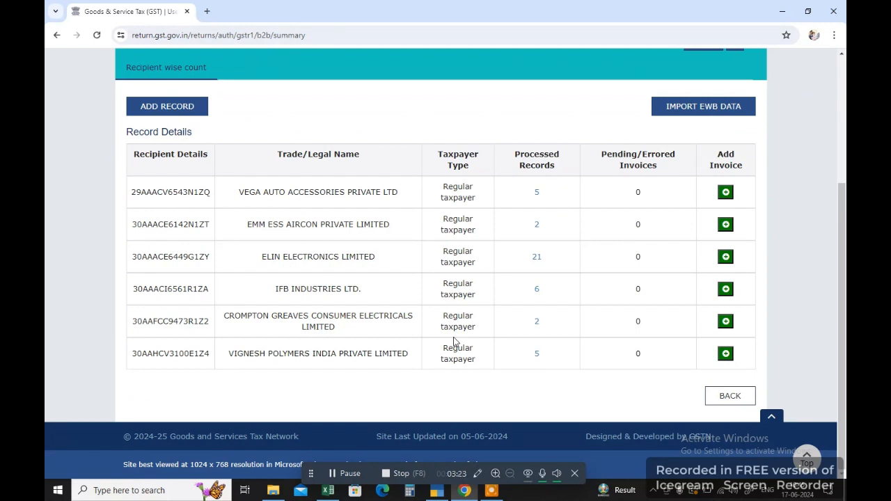
pyautogui.click(147, 111)
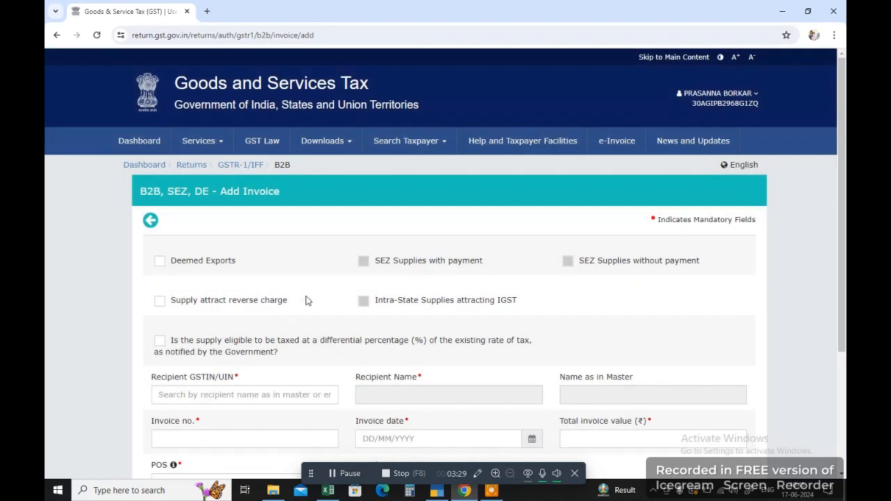
pyautogui.scroll(-3, 308, 322)
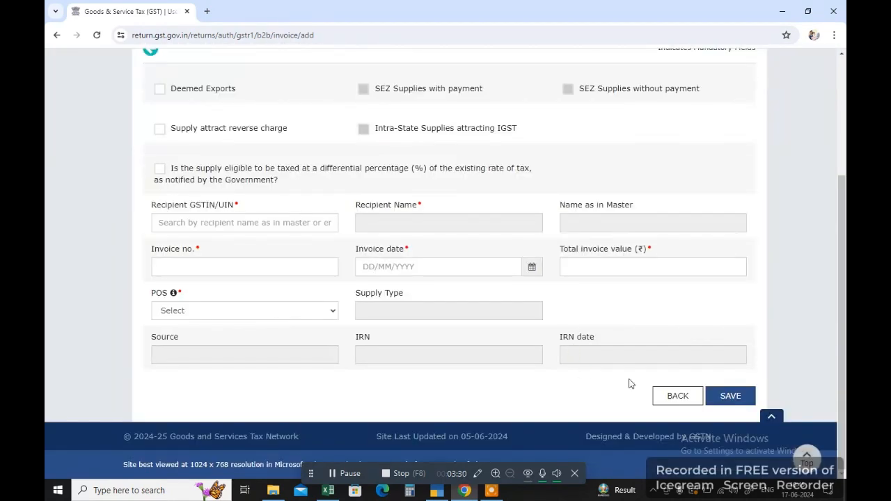
pyautogui.click(670, 397)
pyautogui.scroll(-3, 430, 302)
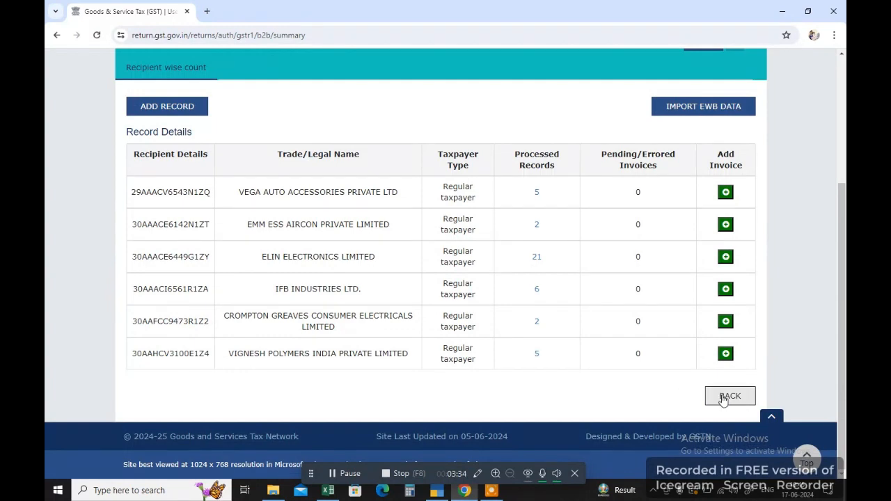
pyautogui.click(723, 399)
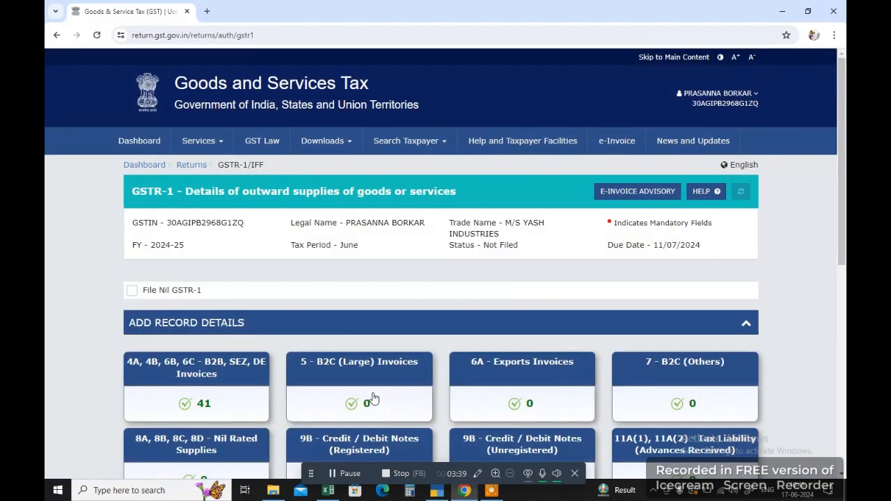
# On the b2cl sheet, start row 5 with invoice 222 dated 01-Apr-24 and an invoice value.
pyautogui.click(328, 491)
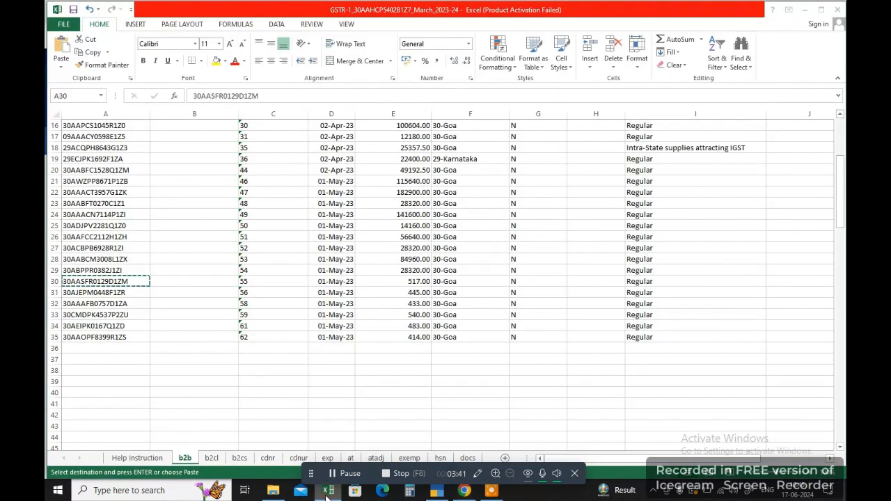
pyautogui.click(211, 458)
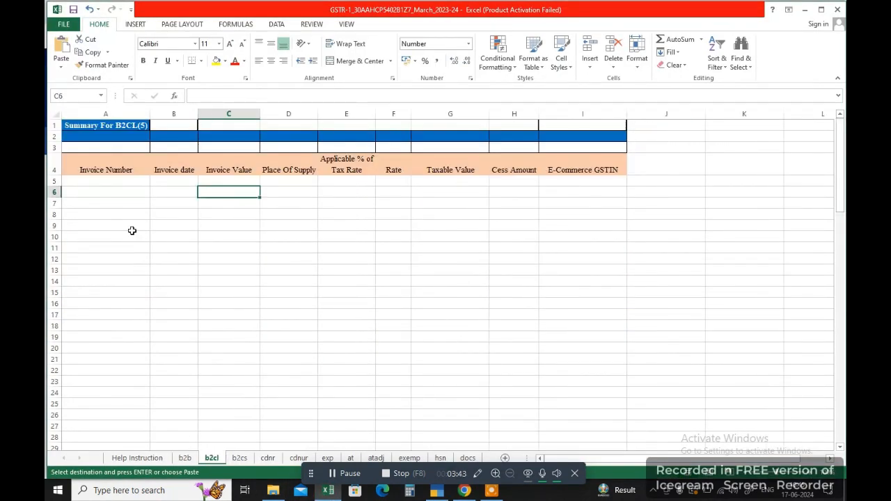
pyautogui.click(185, 459)
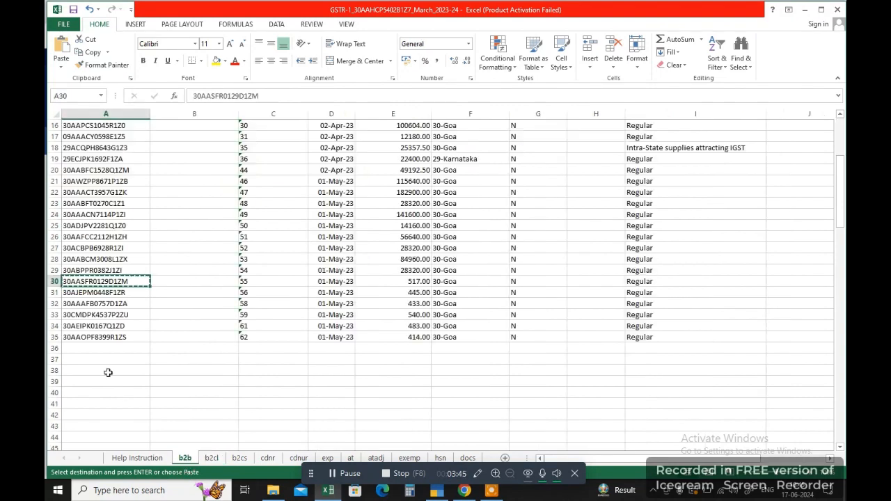
pyautogui.click(209, 458)
pyautogui.click(106, 181)
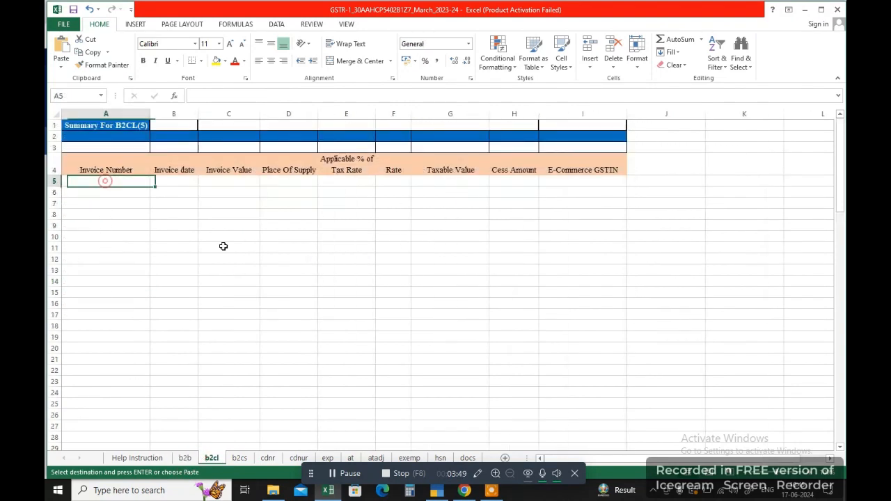
pyautogui.moveTo(623, 459); pyautogui.dragTo(564, 465)
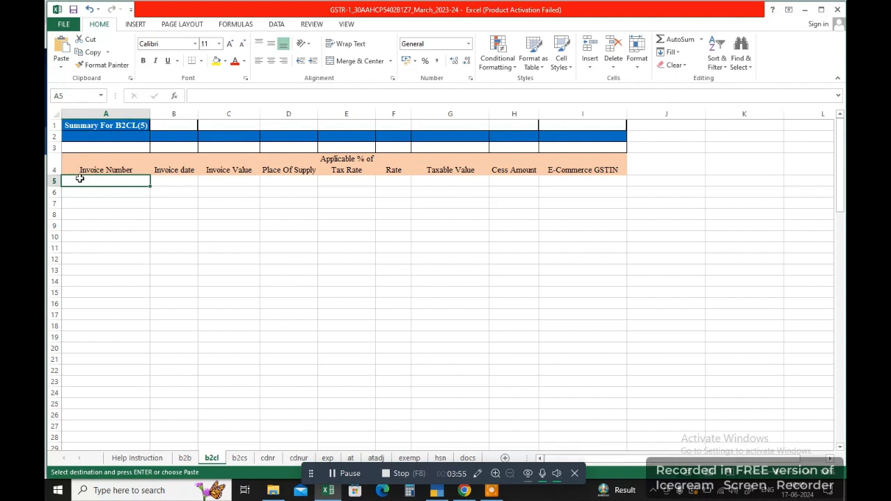
pyautogui.write('222')
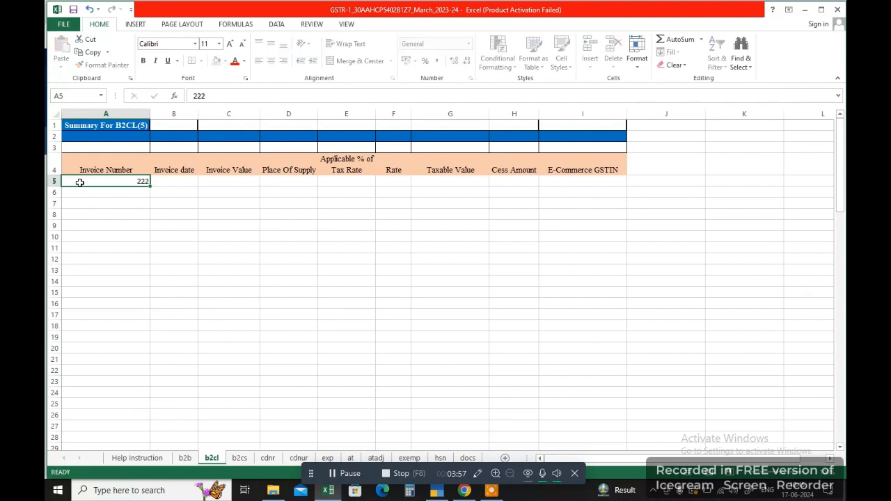
pyautogui.press('Tab')
pyautogui.write('1/4')
pyautogui.press('Tab')
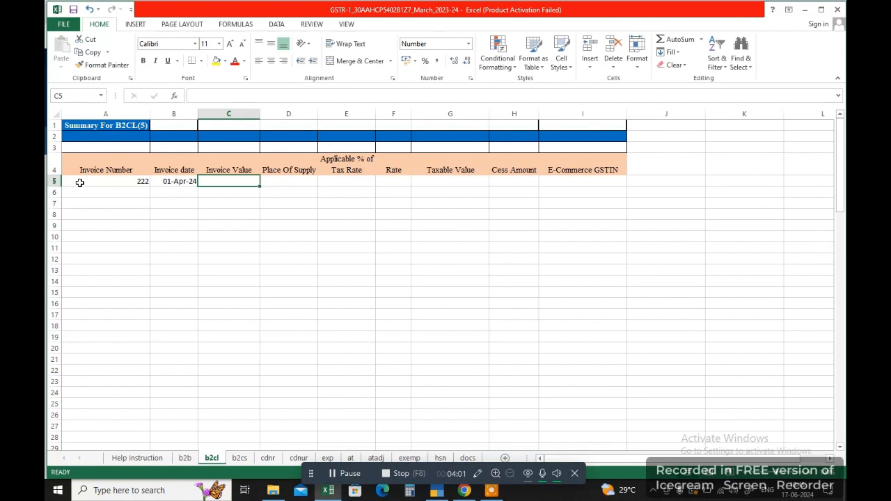
pyautogui.write('400000')
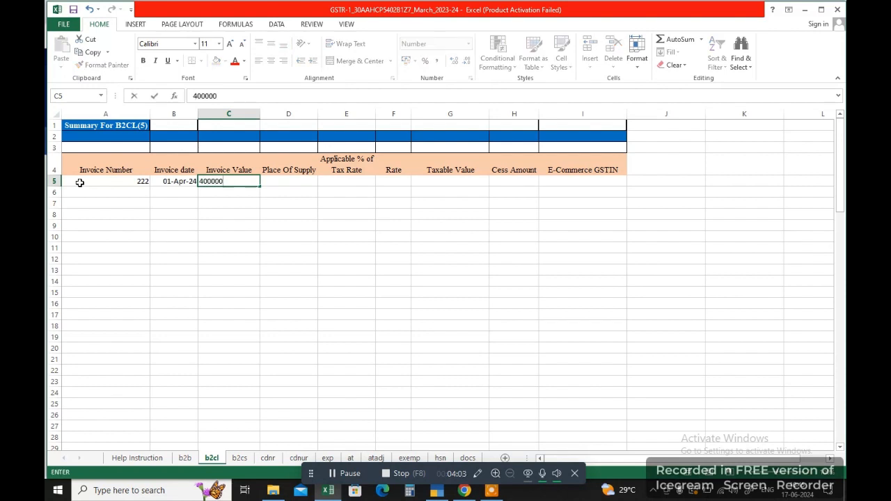
pyautogui.press('Tab')
pyautogui.press('Tab')
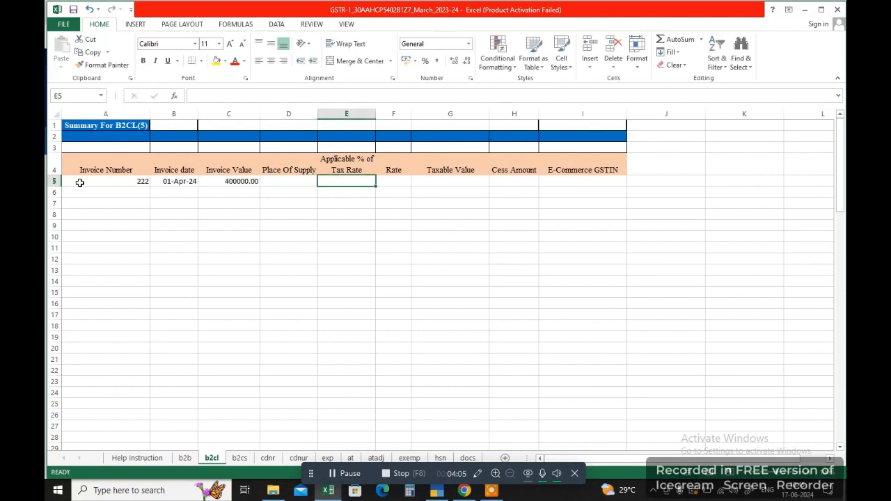
# Enter tax rate 5 and rate 20000.00, correct the value to 420000, and add taxable value 400000.
pyautogui.write('1')
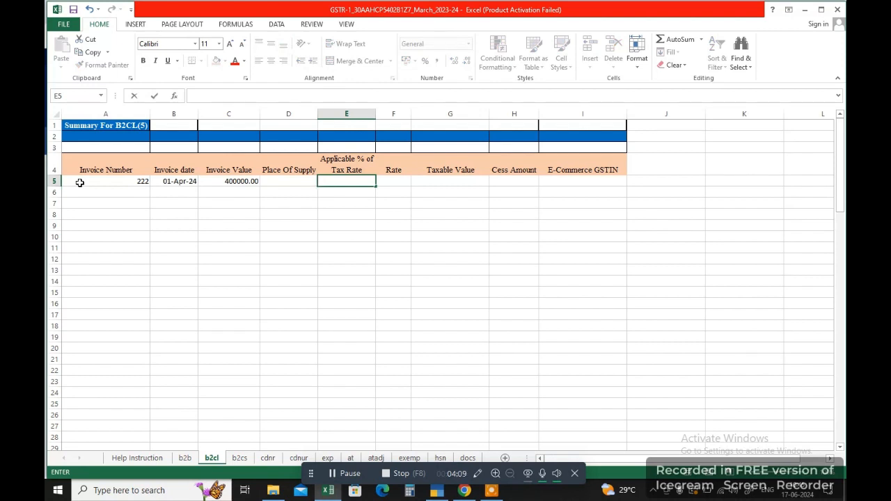
pyautogui.press('Tab')
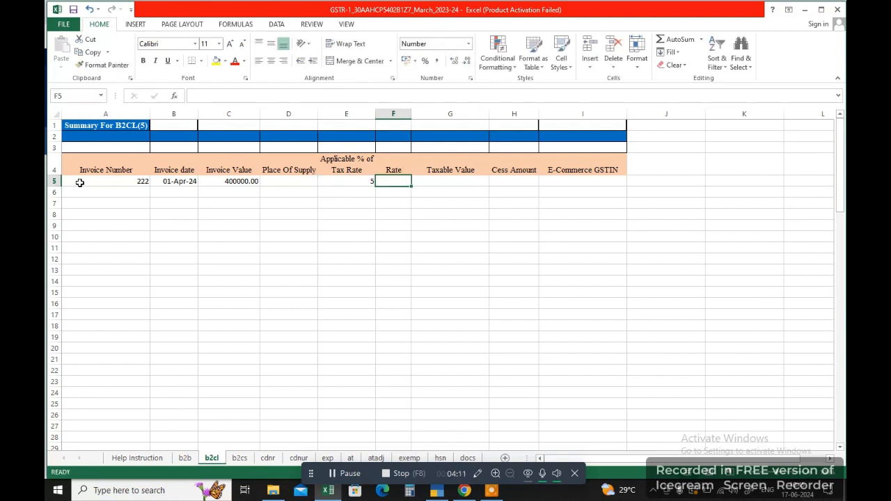
pyautogui.write('20000')
pyautogui.press('Tab')
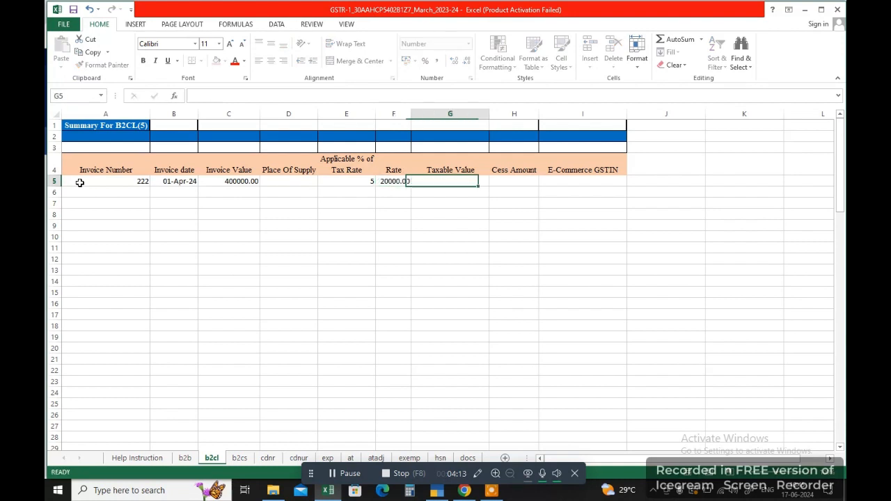
pyautogui.press('Left')
pyautogui.press('Left')
pyautogui.press('Left')
pyautogui.press('Left')
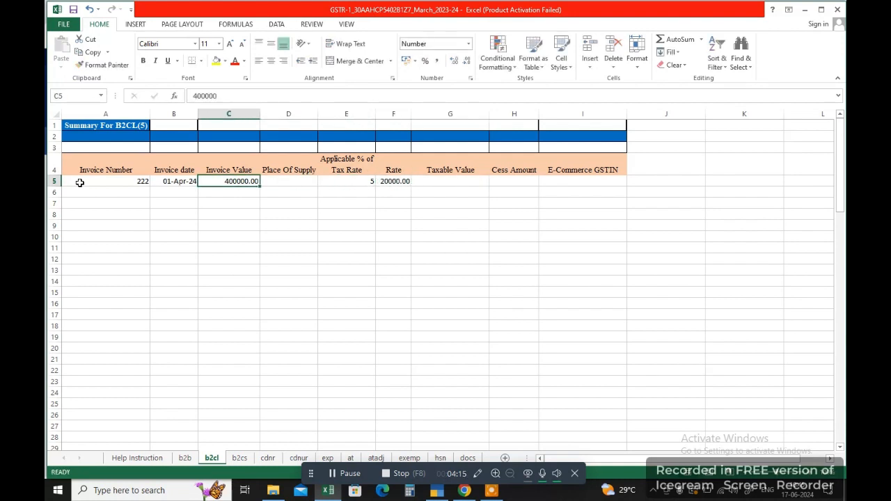
pyautogui.write('42')
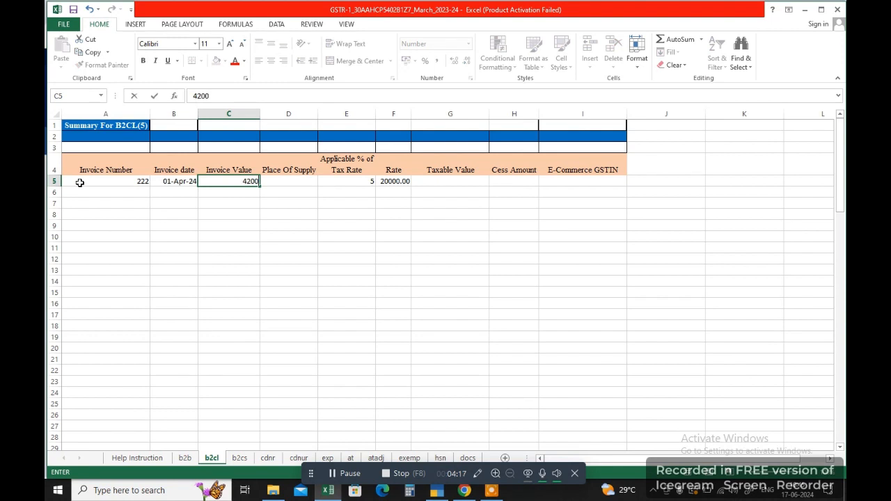
pyautogui.press('Tab')
pyautogui.press('Tab')
pyautogui.press('Tab')
pyautogui.press('Tab')
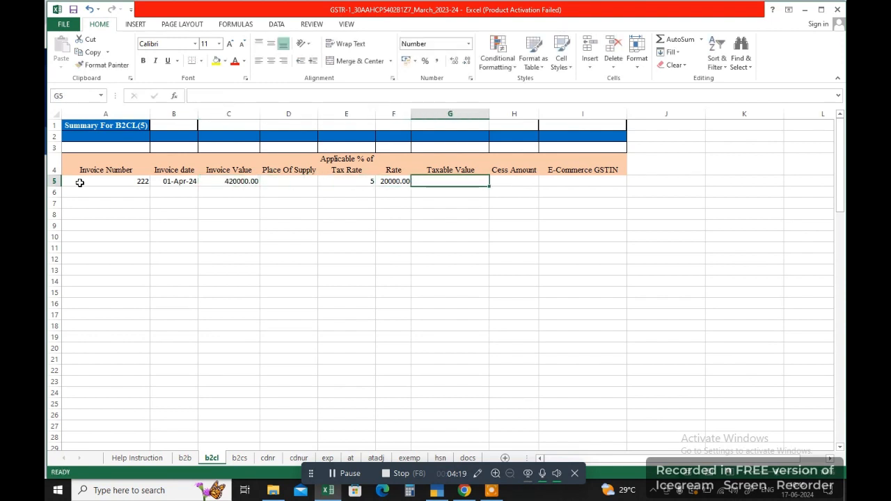
pyautogui.write('40000')
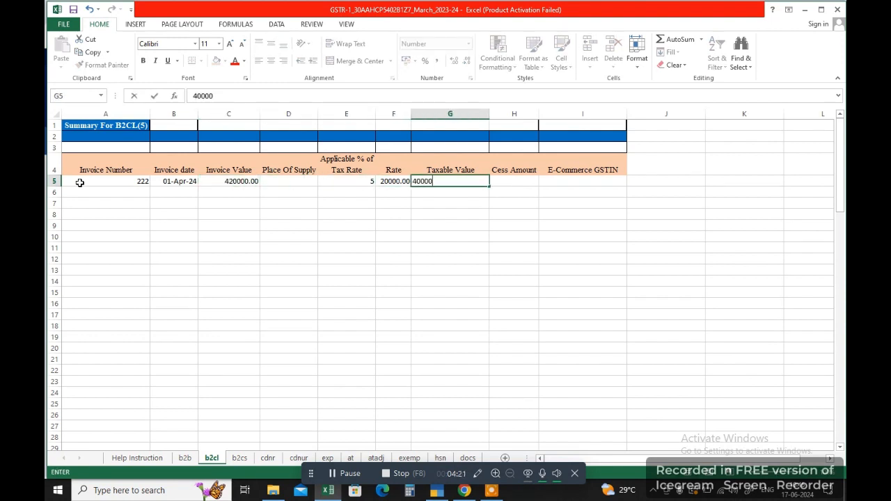
pyautogui.write('0\\')
pyautogui.press('Return')
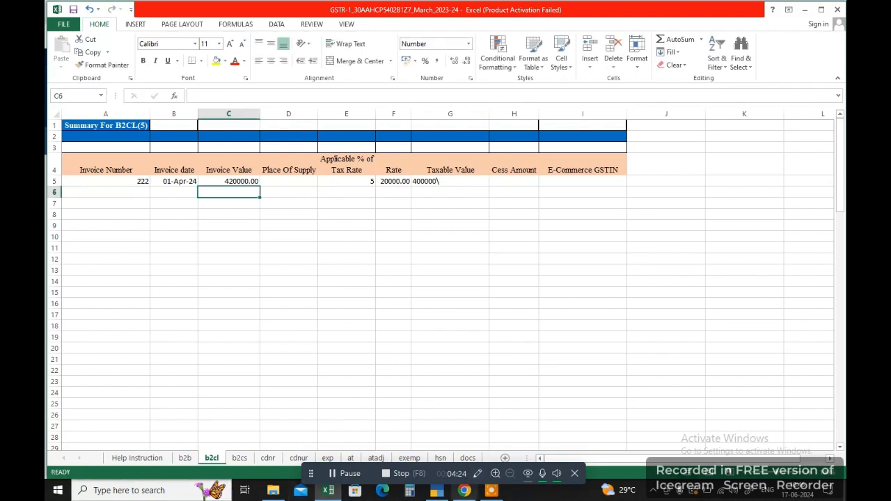
pyautogui.click(464, 490)
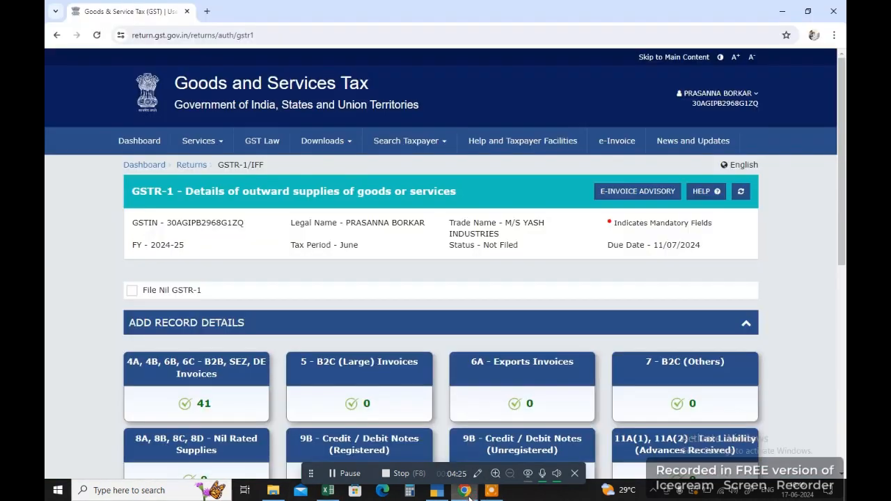
# Add a new B2C (Large) invoice record with place of supply 24-Gujarat.
pyautogui.click(348, 373)
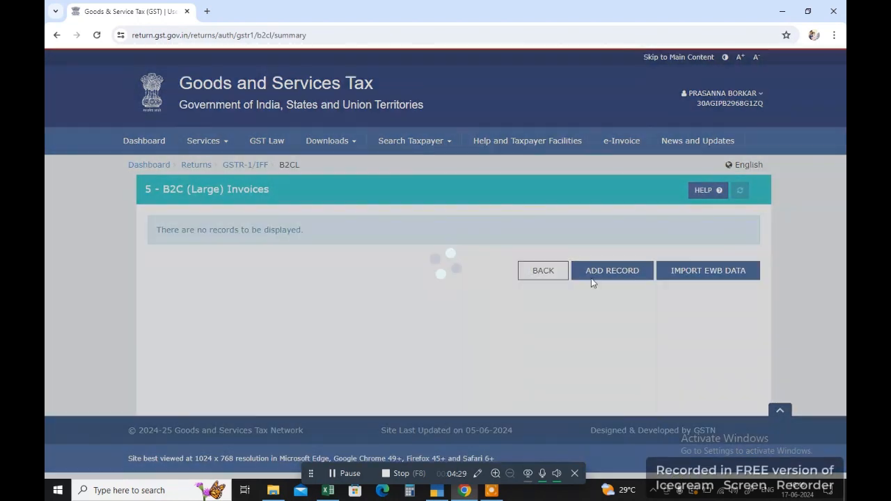
pyautogui.click(605, 276)
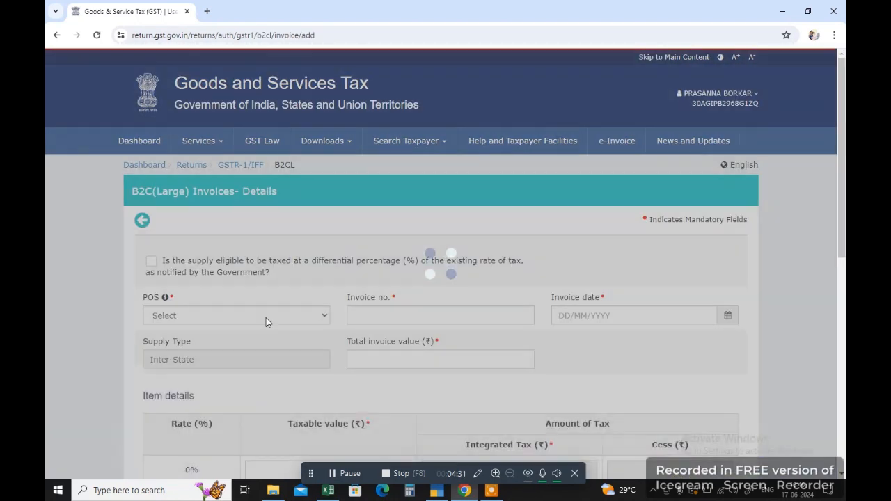
pyautogui.click(218, 316)
pyautogui.click(219, 317)
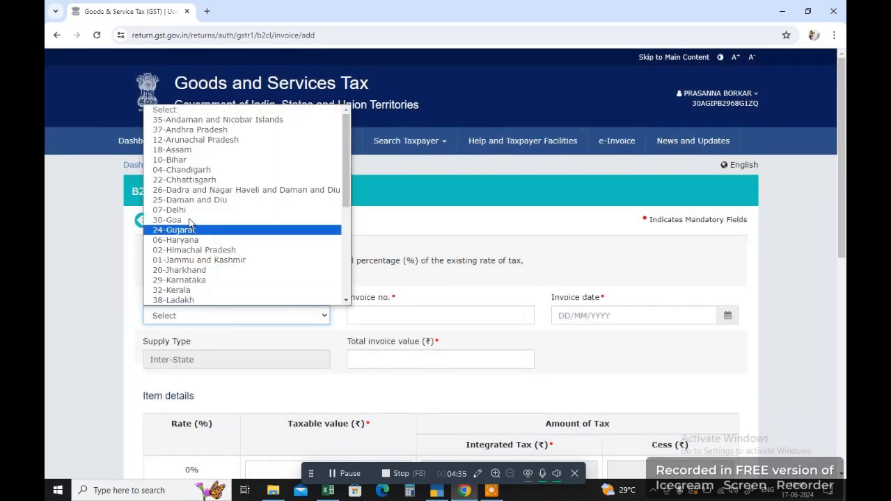
pyautogui.click(187, 233)
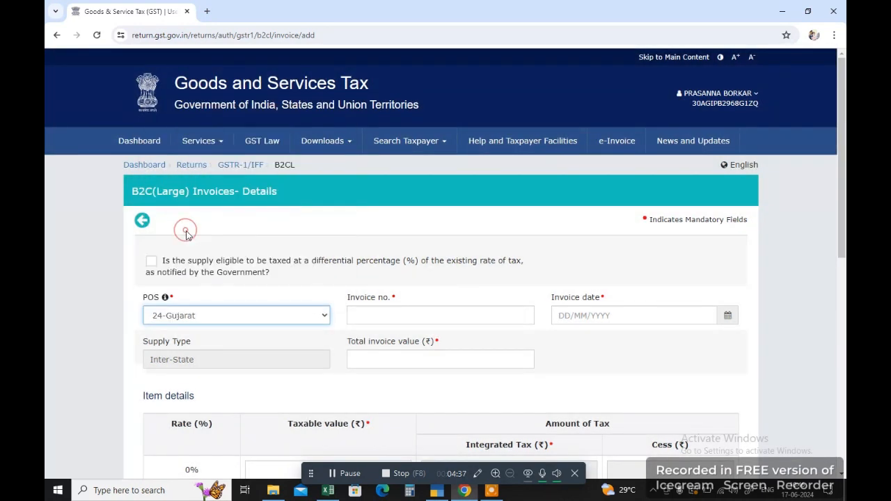
pyautogui.click(349, 315)
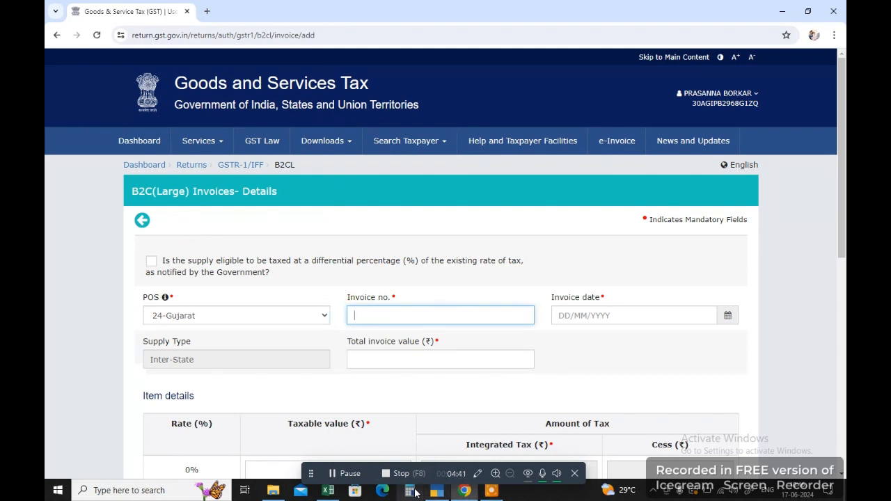
# Enter 'Gujrt' as the Place Of Supply in cell D5 for invoice 222 on the b2cl sheet.
pyautogui.click(328, 491)
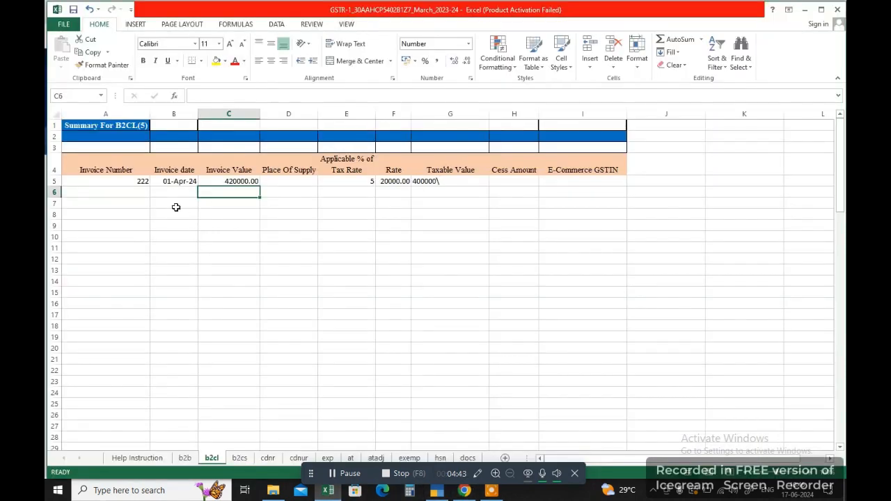
pyautogui.click(268, 182)
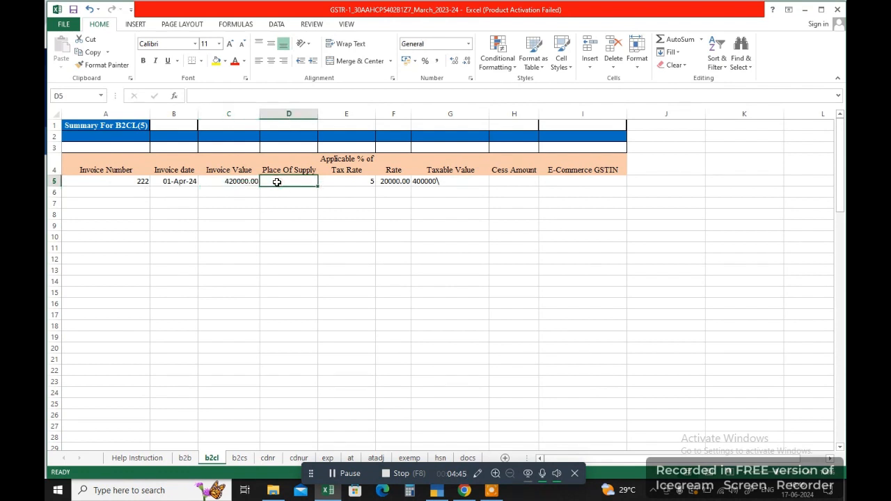
pyautogui.write('Gujrt')
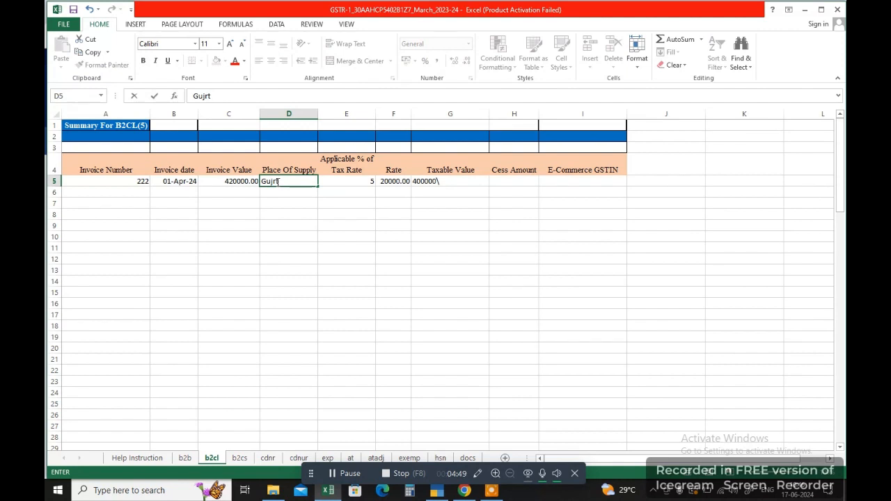
pyautogui.press('Return')
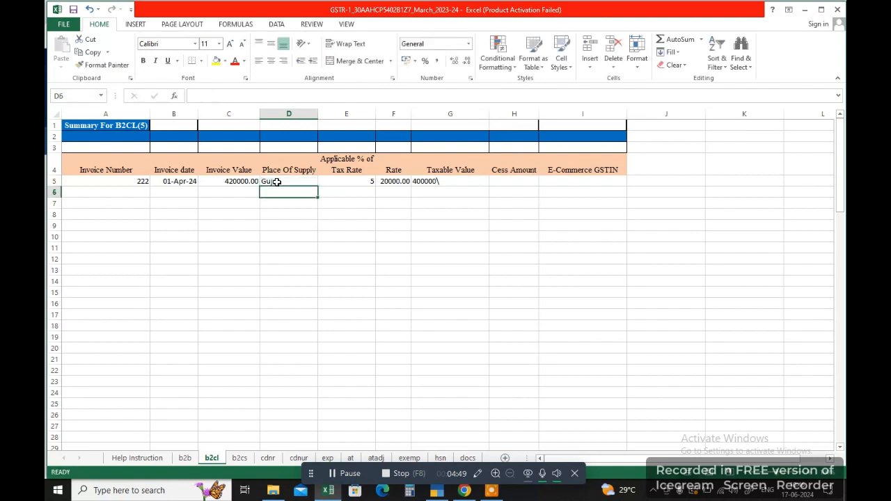
pyautogui.click(463, 493)
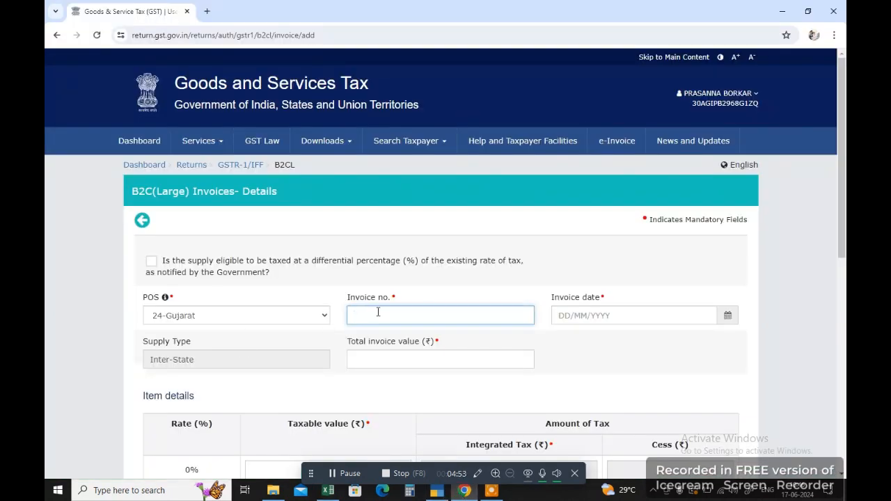
# Enter invoice 222 dated 04/06/2024 with a total invoice value of 4,20,000.00.
pyautogui.write('223')
pyautogui.click(728, 316)
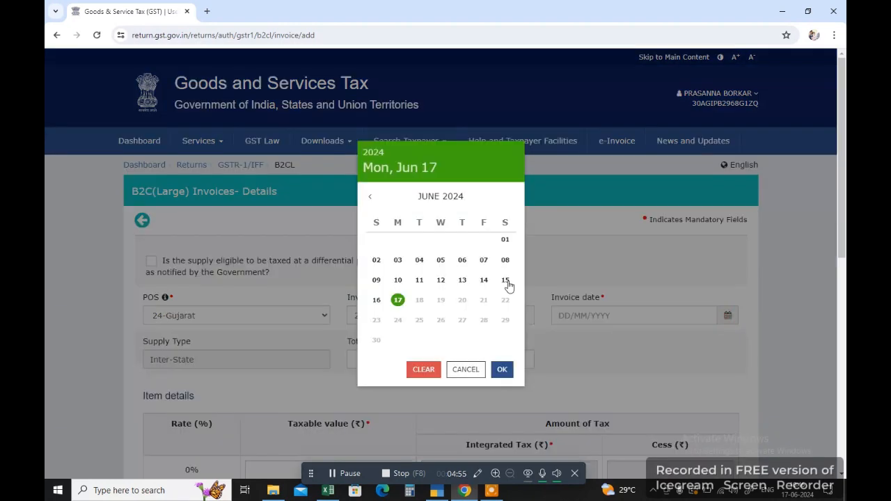
pyautogui.click(419, 260)
pyautogui.scroll(-3, 313, 348)
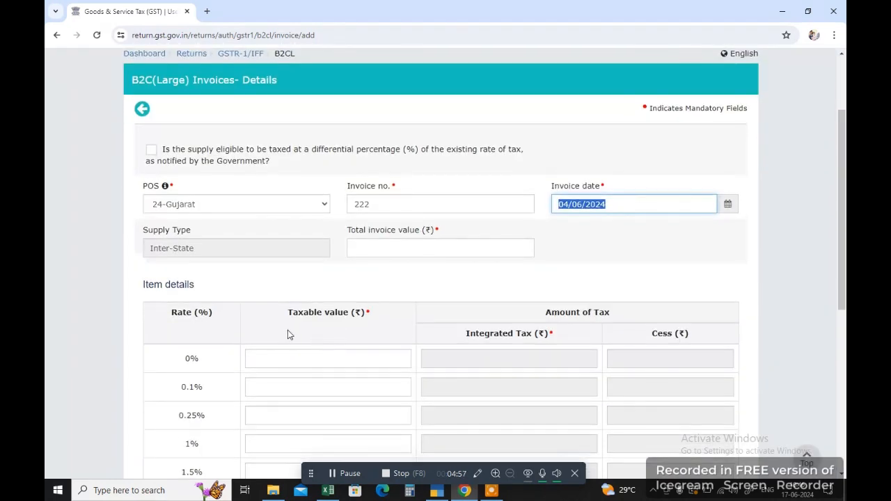
pyautogui.click(383, 251)
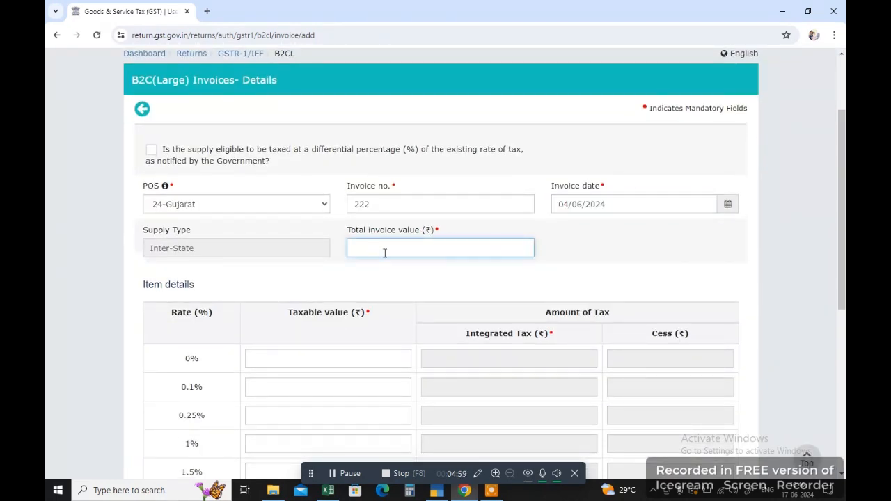
pyautogui.write('420000.00')
pyautogui.doubleClick(505, 249)
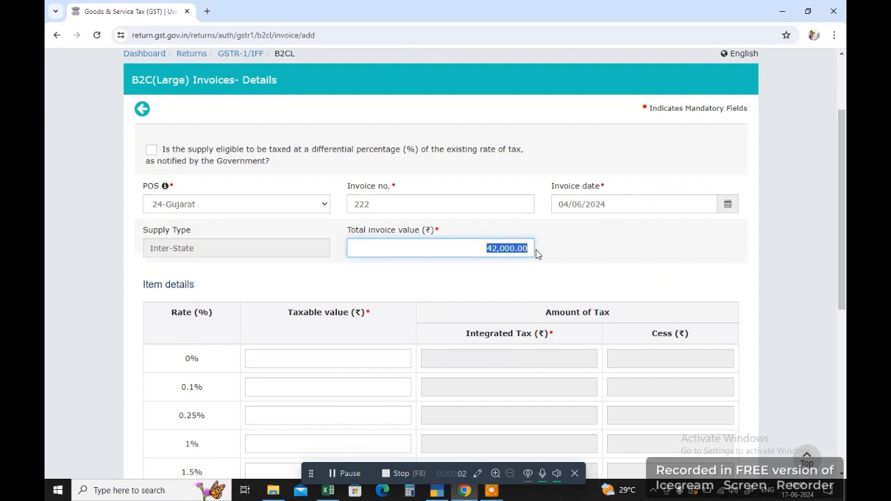
pyautogui.write('42000')
# Enter taxable value 400000 at 5%, giving 20,000.00 integrated tax, and leave without saving.
pyautogui.scroll(-3, 376, 411)
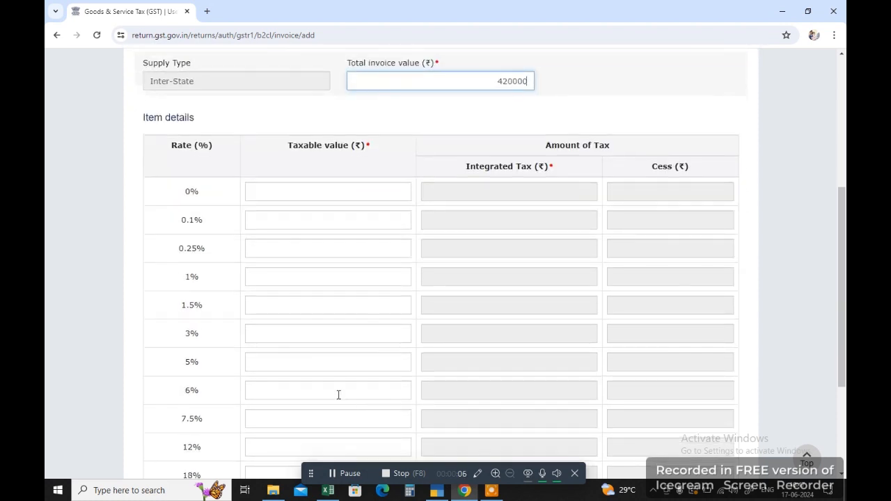
pyautogui.click(338, 366)
pyautogui.write('4')
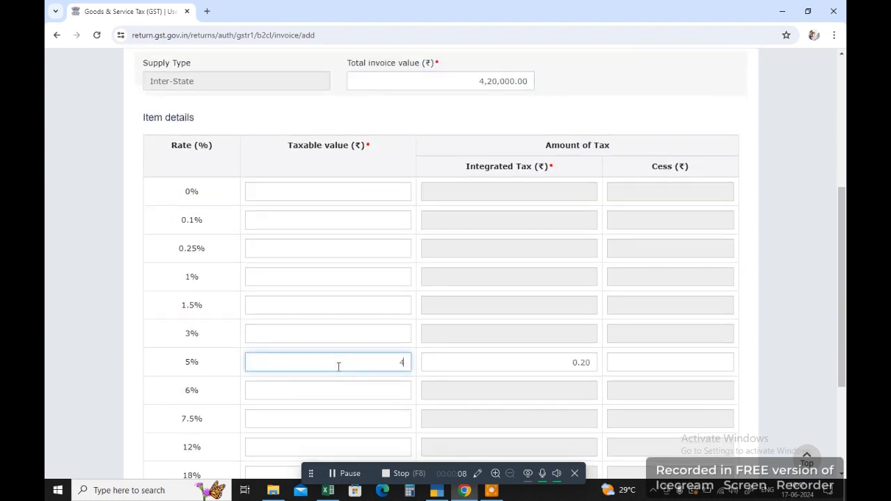
pyautogui.write('00000')
pyautogui.scroll(-3, 403, 332)
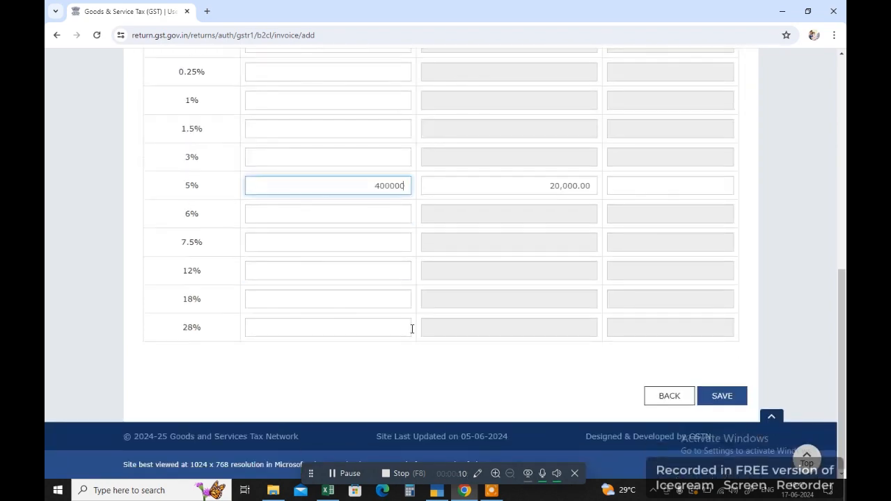
pyautogui.click(667, 400)
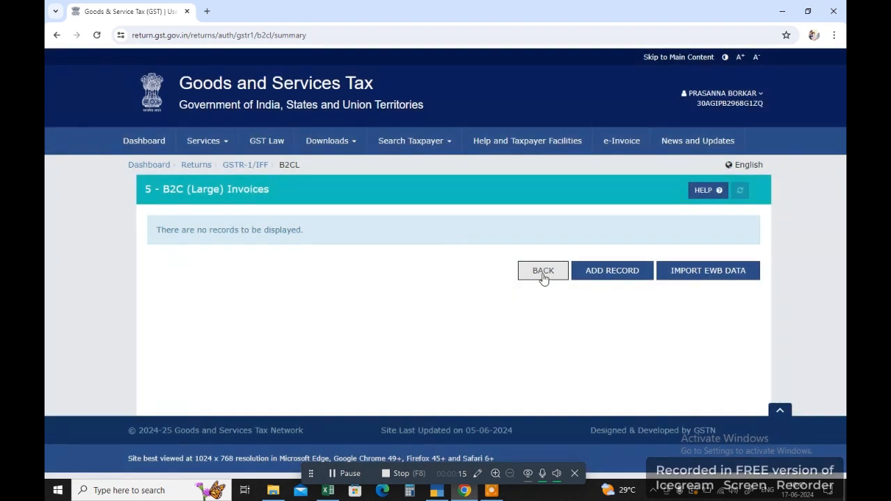
# From the GSTR-1 page, open 6A Exports Invoices, accept the guidelines and add a record.
pyautogui.click(543, 276)
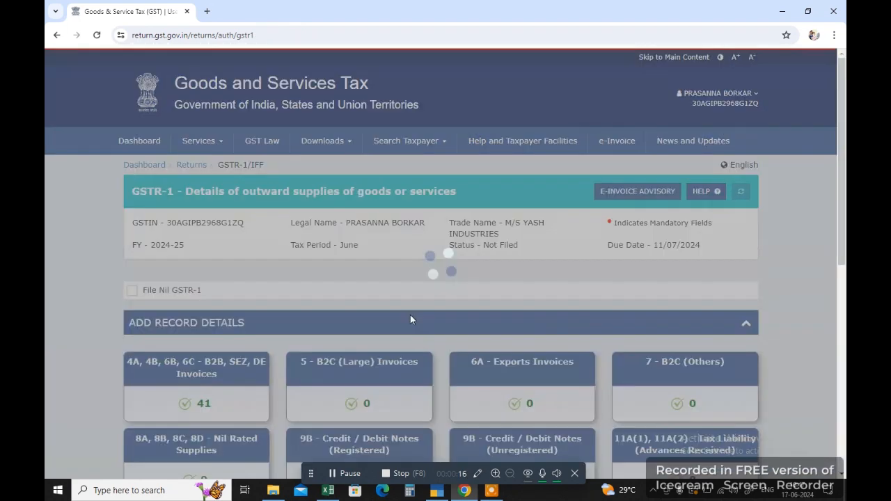
pyautogui.scroll(-3, 410, 315)
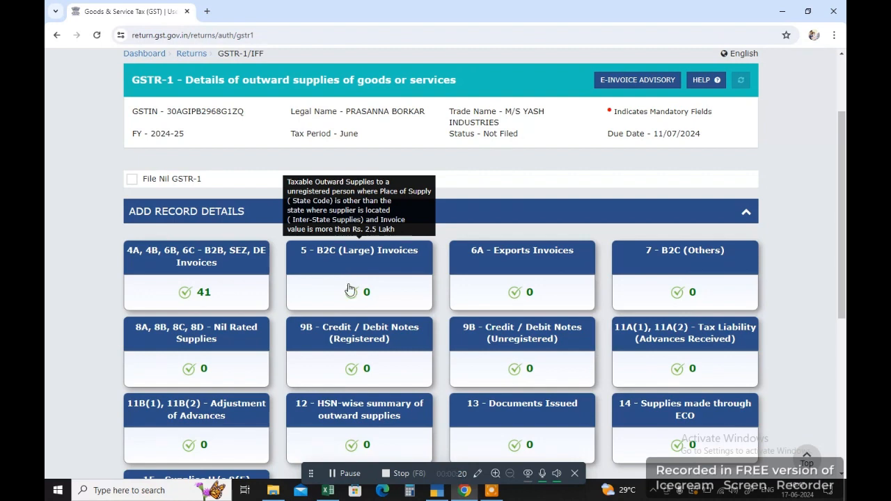
pyautogui.click(524, 276)
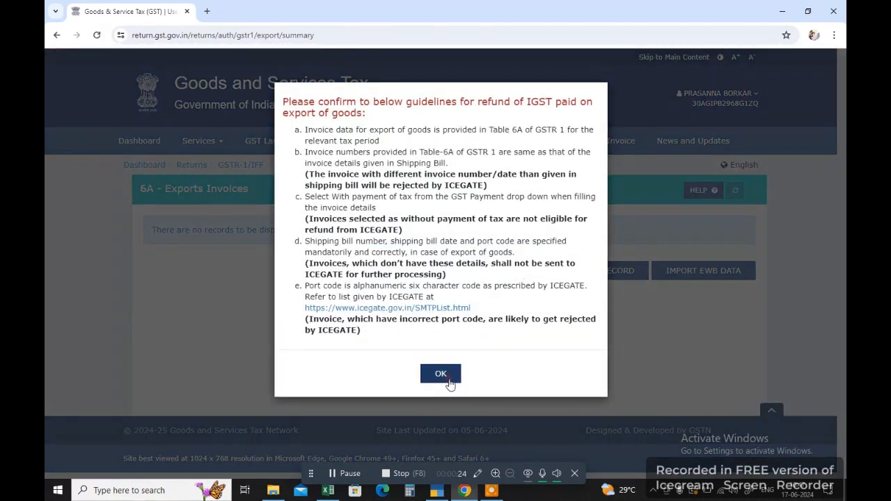
pyautogui.click(445, 378)
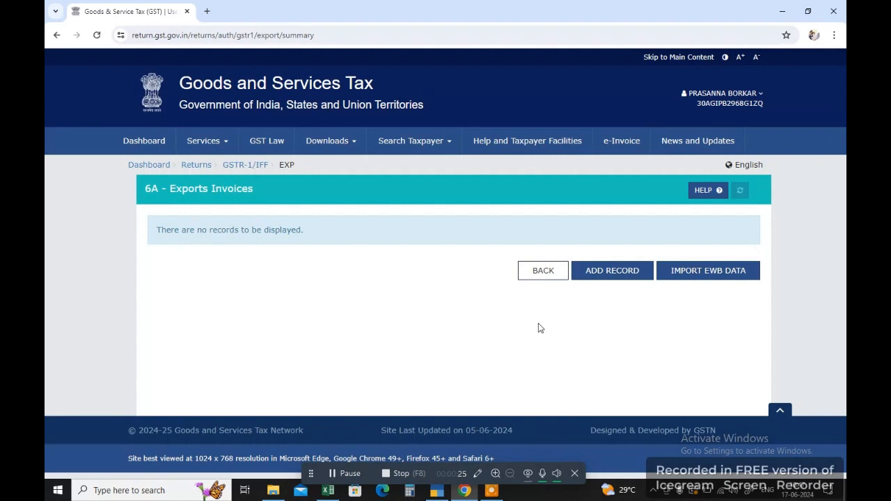
pyautogui.click(610, 277)
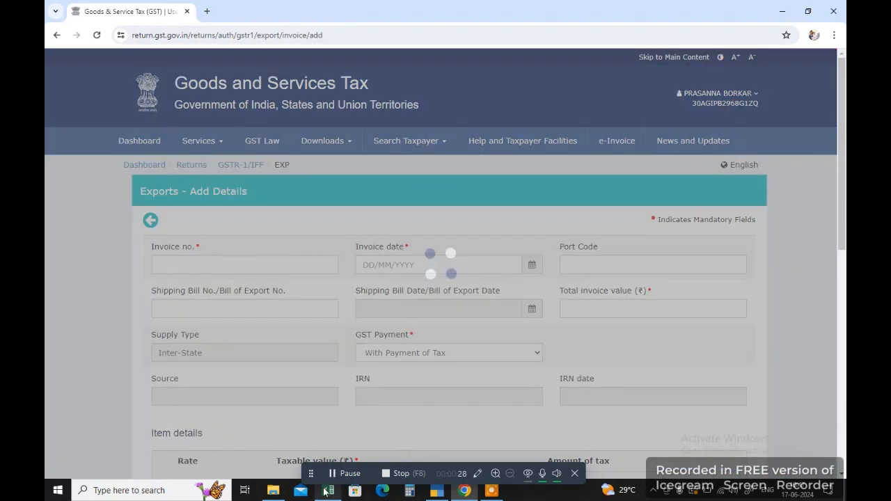
pyautogui.click(327, 491)
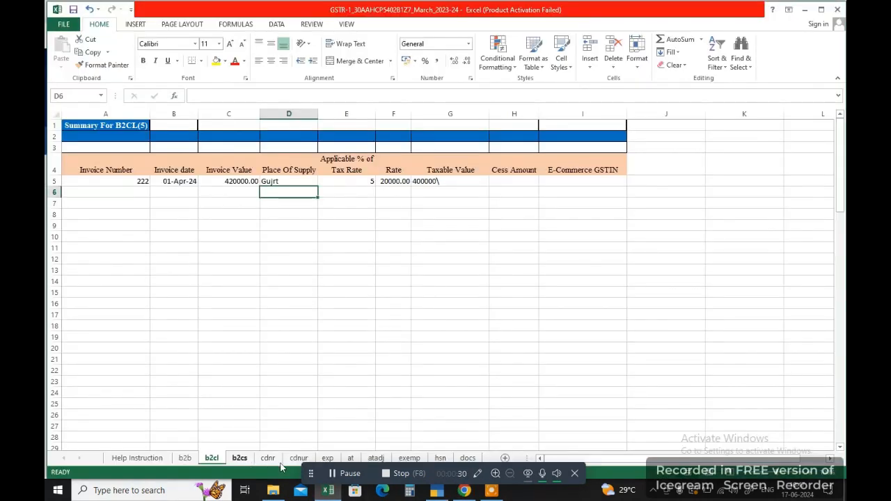
# On the exp sheet, enter invoice 333 with its date, value 210000 and port code Goa.
pyautogui.click(328, 458)
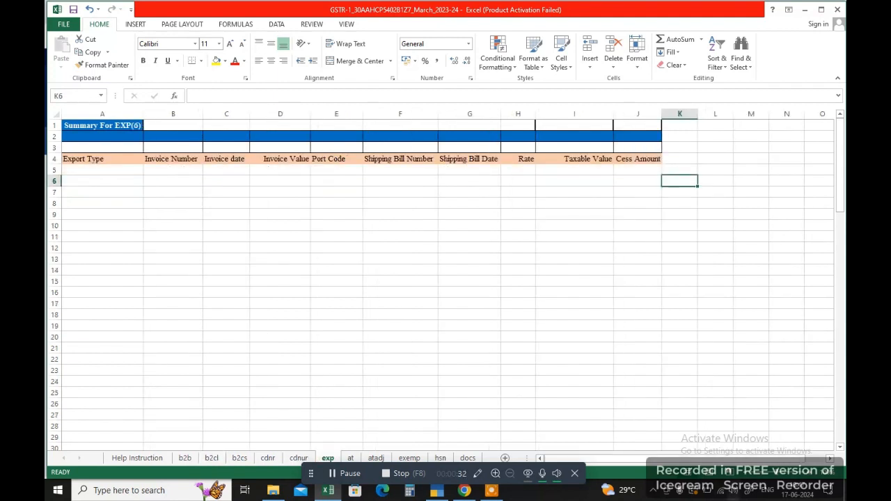
pyautogui.click(115, 169)
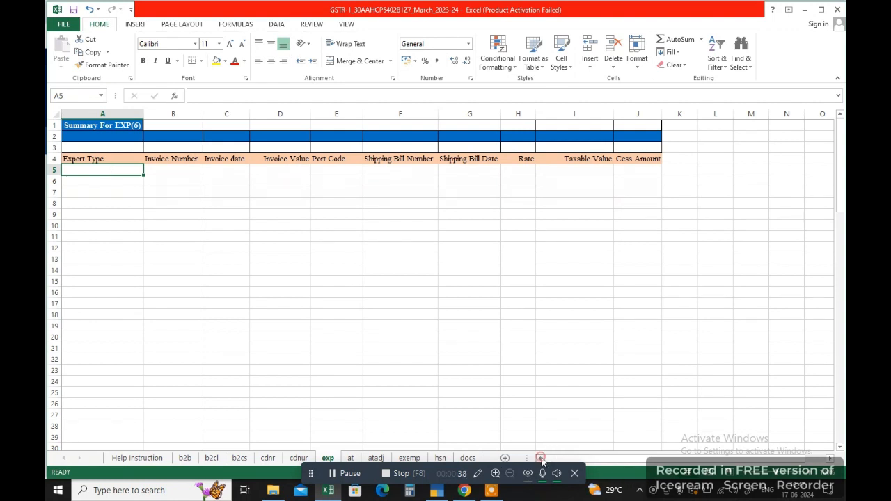
pyautogui.click(150, 169)
pyautogui.write('333')
pyautogui.click(231, 169)
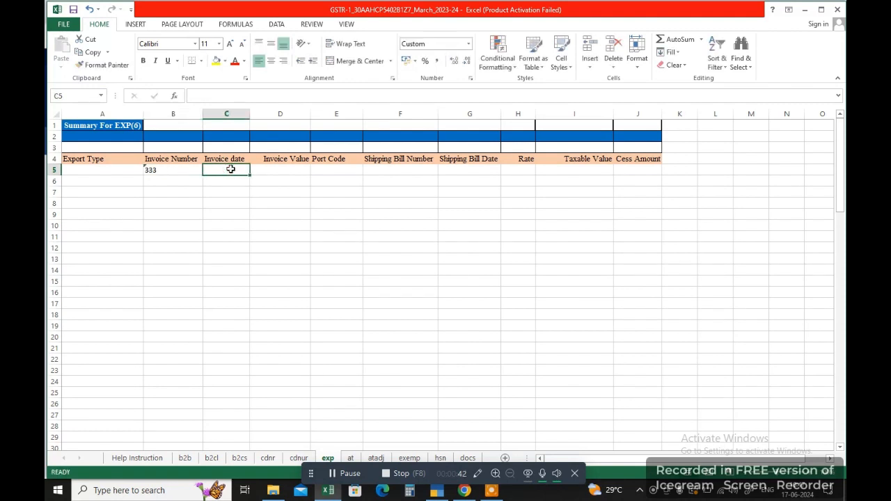
pyautogui.write('1/4')
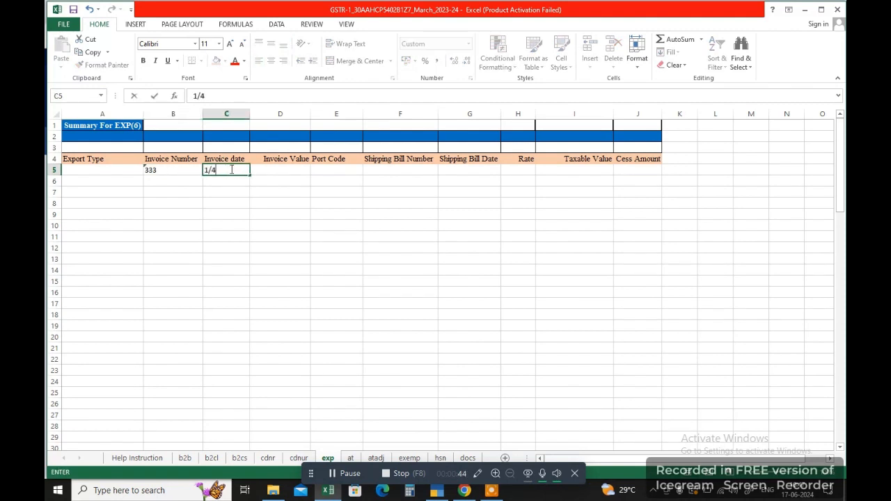
pyautogui.press('Tab')
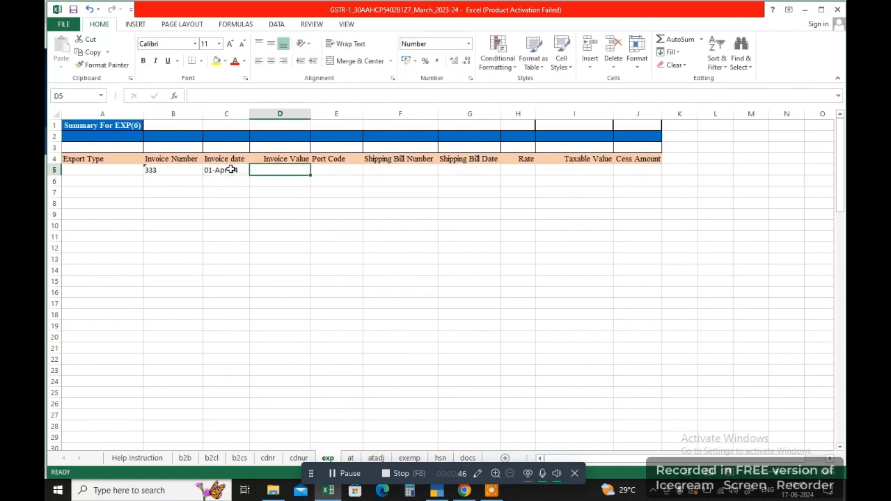
pyautogui.write('200')
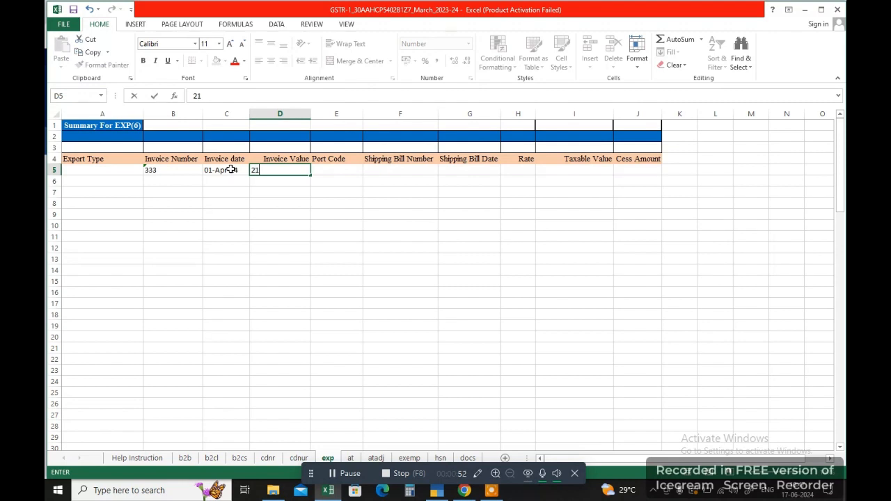
pyautogui.write('0000')
pyautogui.press('Tab')
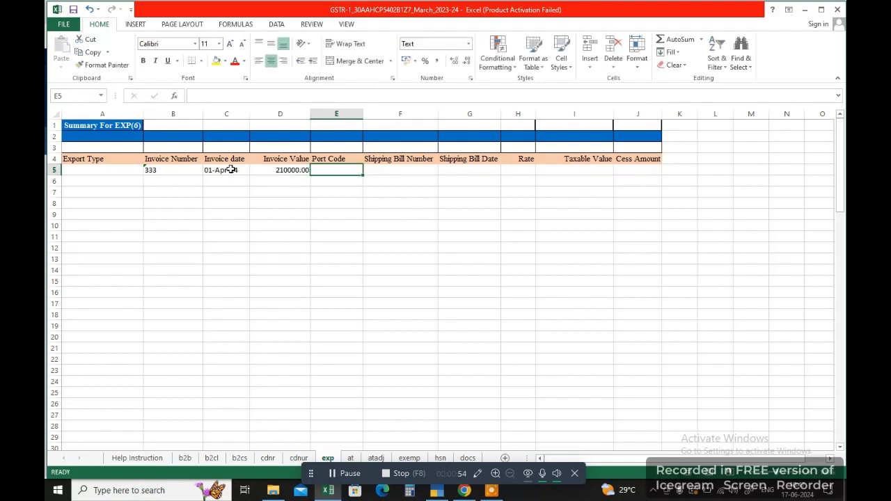
pyautogui.write('Goa')
pyautogui.press('Tab')
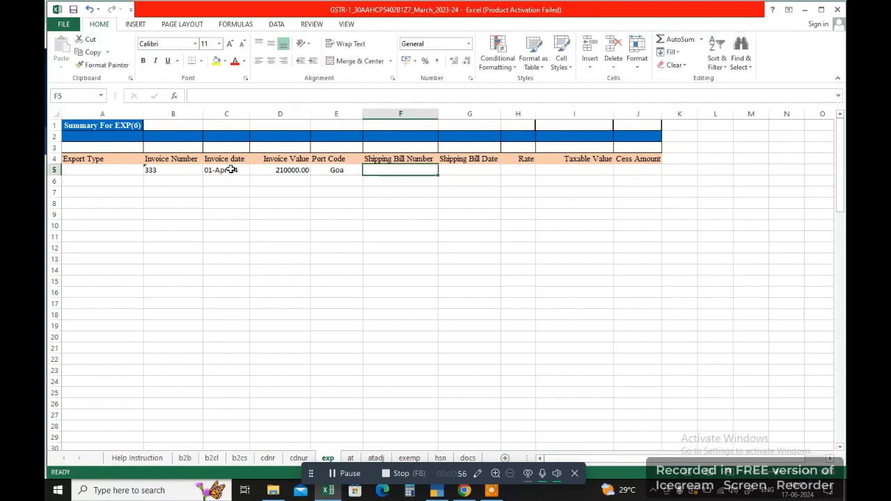
# Add shipping bill 2222 dated 1/4/24, rate 5.00 and taxable value 2000000.
pyautogui.write('2222')
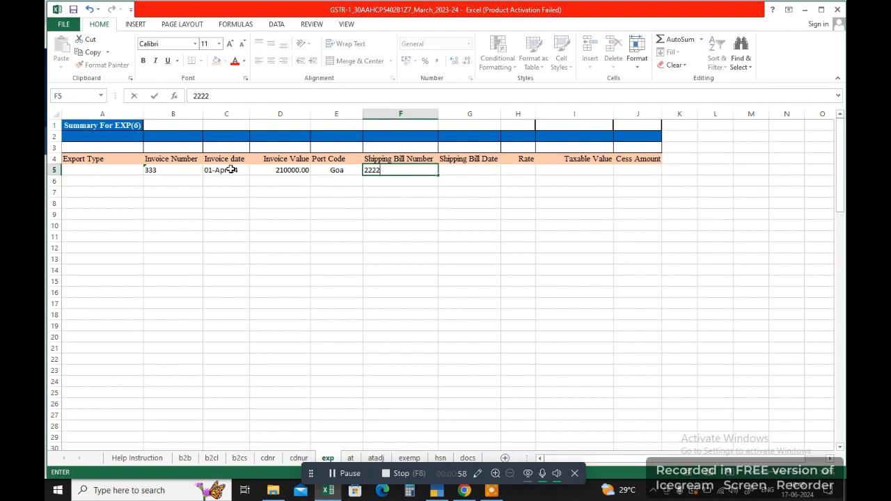
pyautogui.press('Tab')
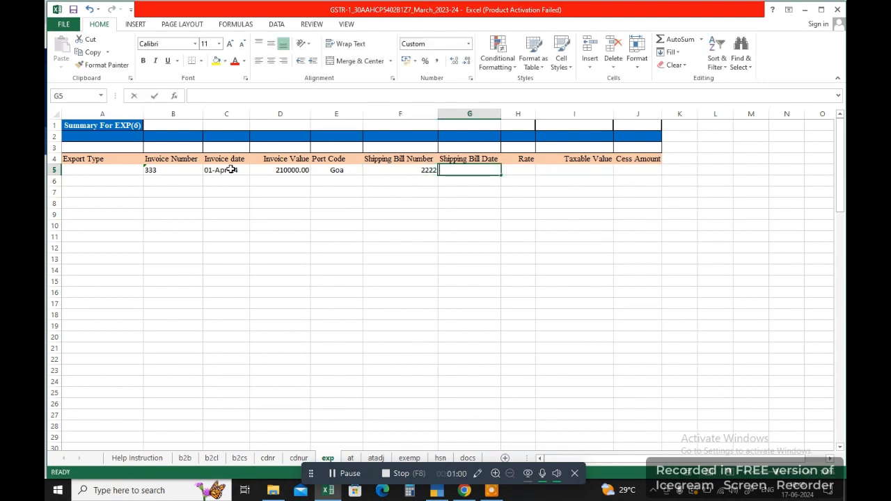
pyautogui.write('1/4/24')
pyautogui.press('Tab')
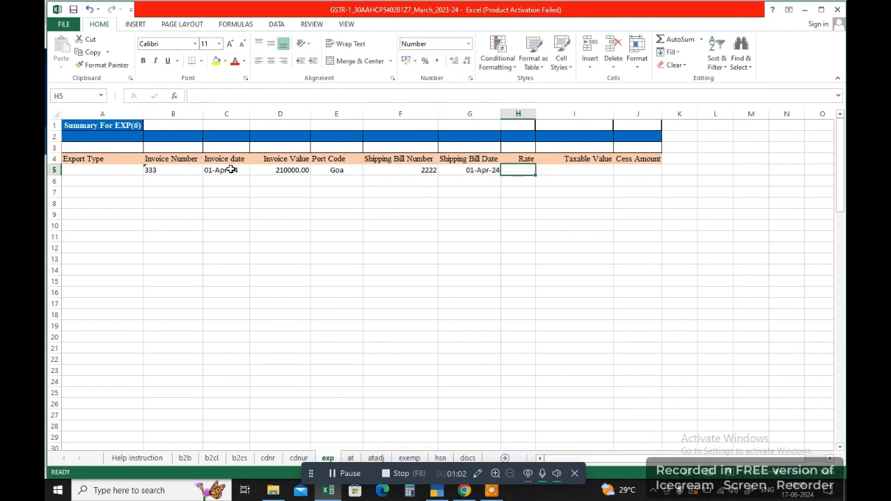
pyautogui.write('5')
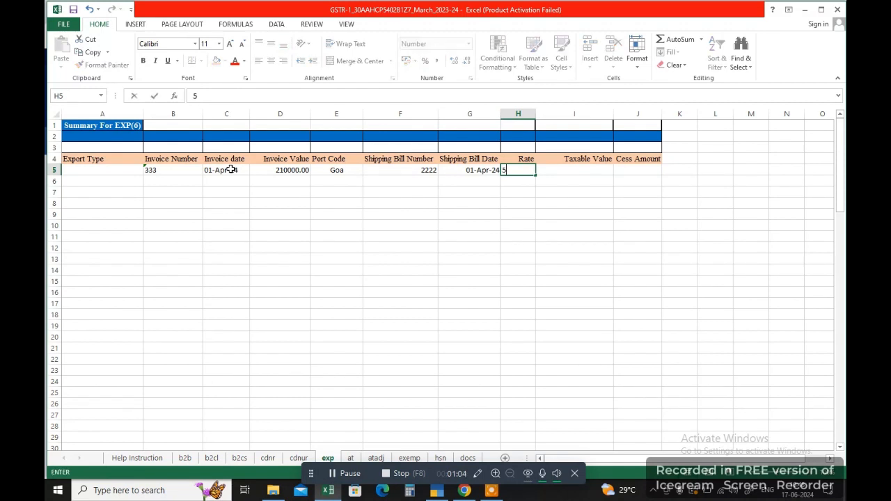
pyautogui.press('Tab')
pyautogui.write('2')
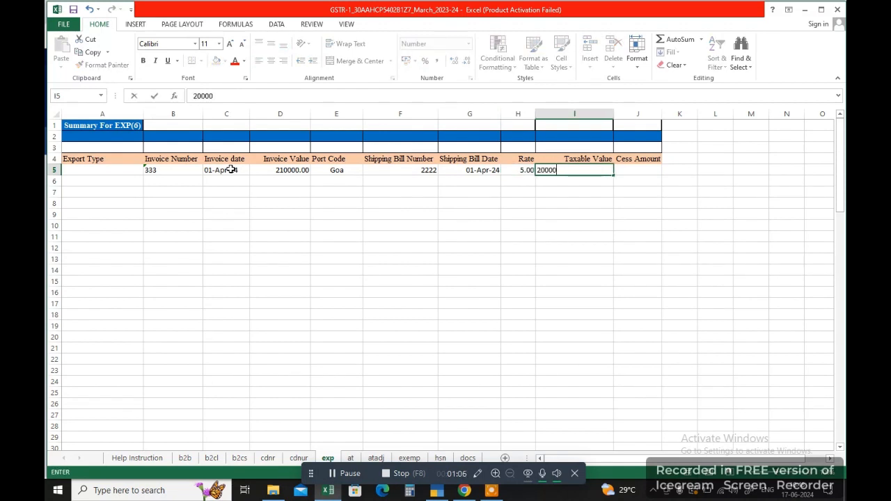
pyautogui.press('Return')
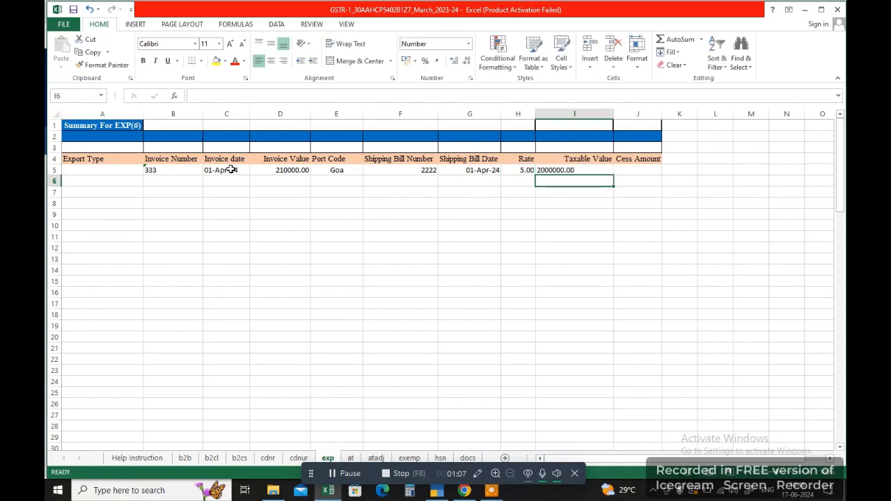
pyautogui.click(467, 491)
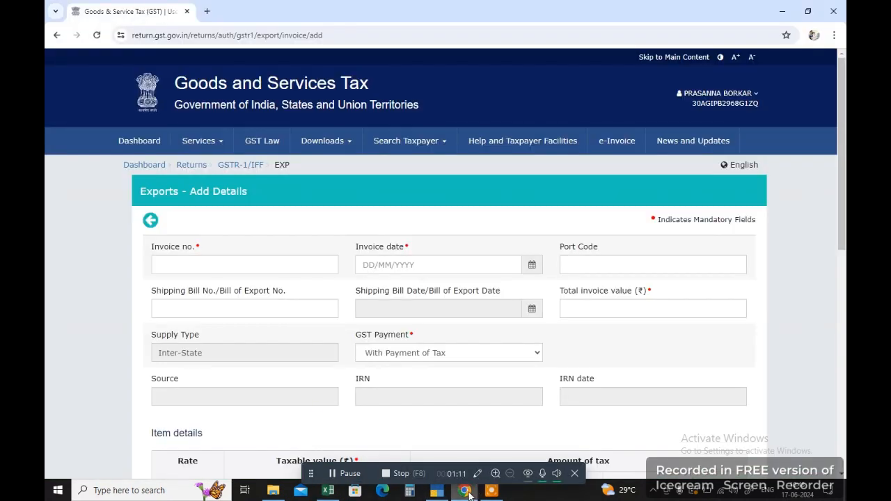
# Enter the export invoice number, invoice date 06/06/2024 and the Goa port code.
pyautogui.click(211, 267)
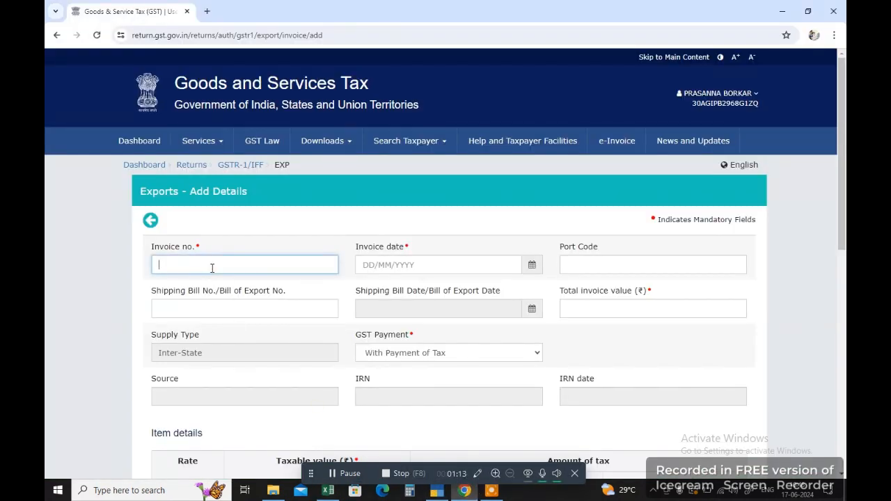
pyautogui.click(531, 265)
pyautogui.click(459, 262)
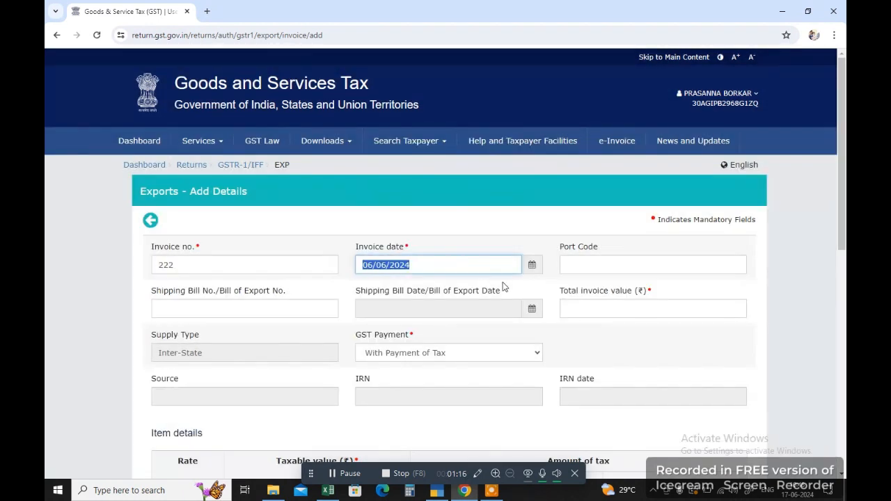
pyautogui.click(603, 268)
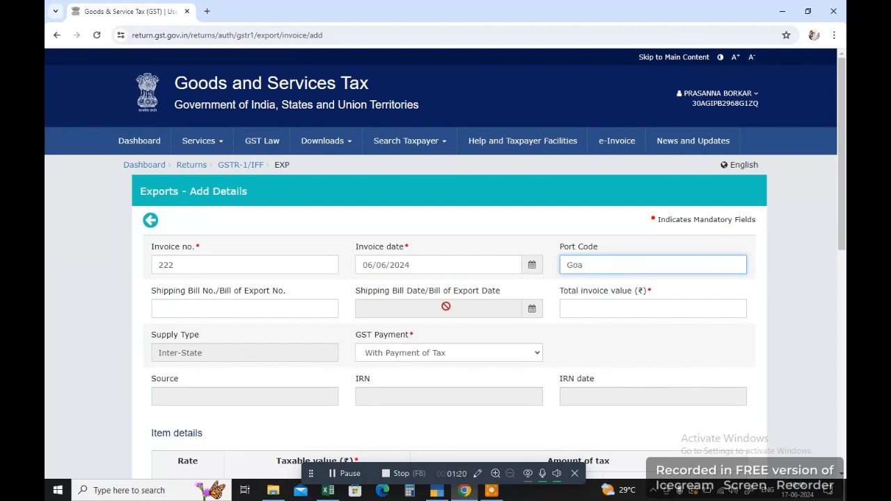
pyautogui.click(324, 311)
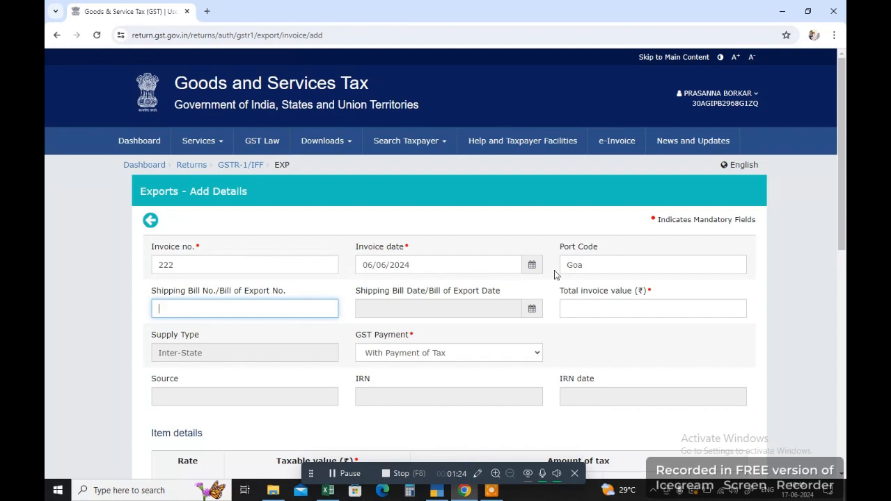
pyautogui.doubleClick(605, 265)
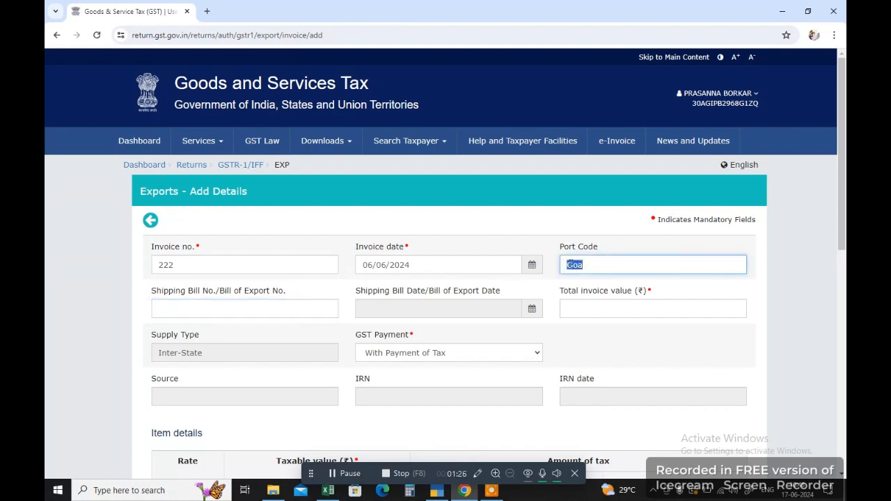
pyautogui.click(605, 262)
pyautogui.moveTo(607, 263); pyautogui.dragTo(564, 265)
pyautogui.click(602, 264)
# Enter shipping bill number 222 with shipping bill date 06/06/2024.
pyautogui.click(205, 310)
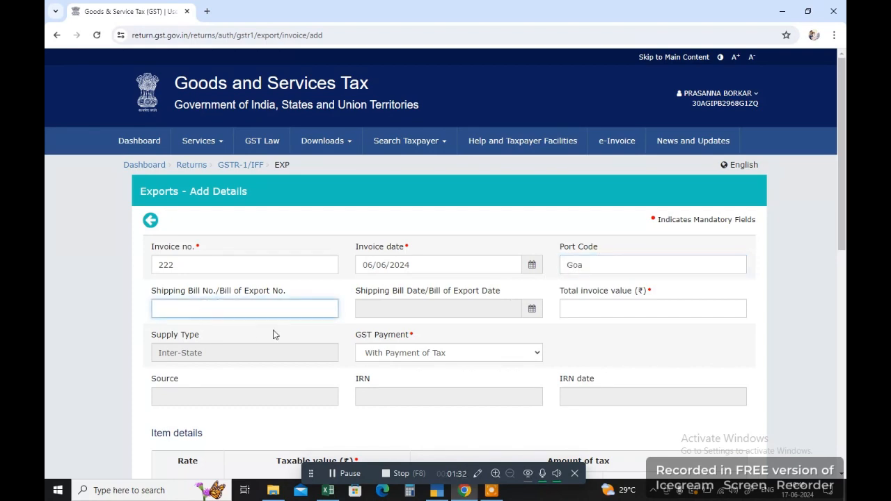
pyautogui.hotkey('alt', 'Tab')
pyautogui.hotkey('alt', 'Tab')
pyautogui.write('222')
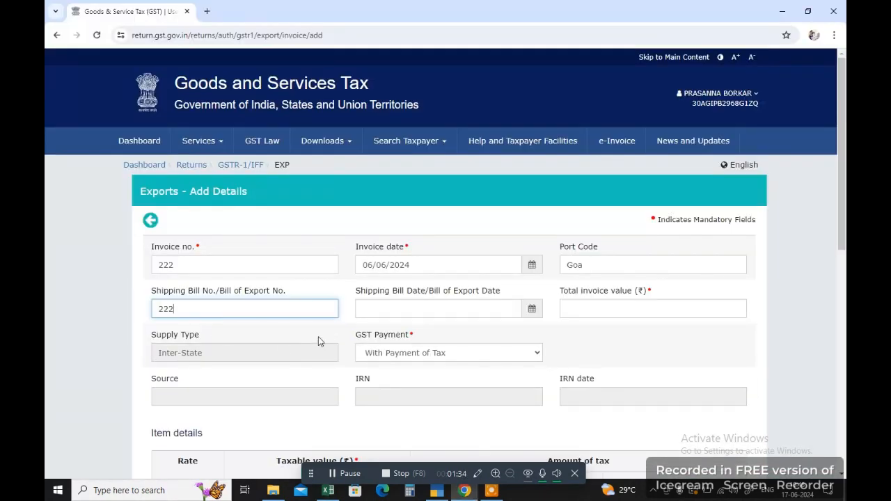
pyautogui.click(406, 306)
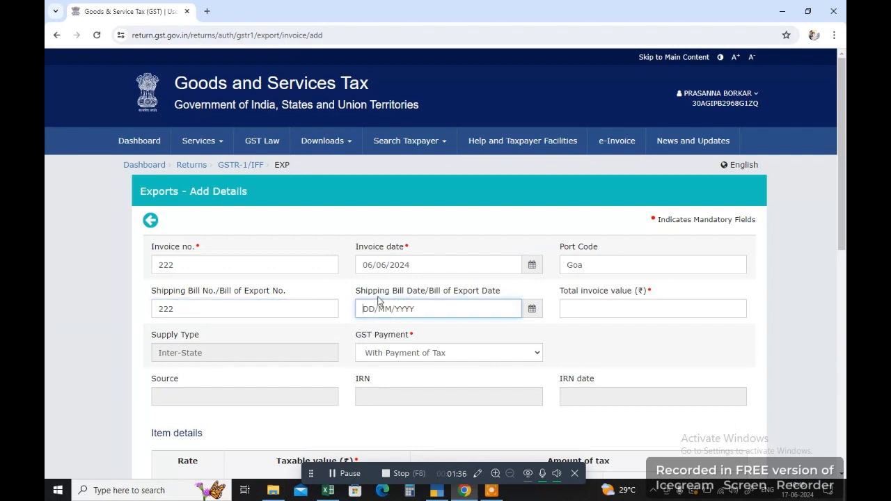
pyautogui.click(529, 310)
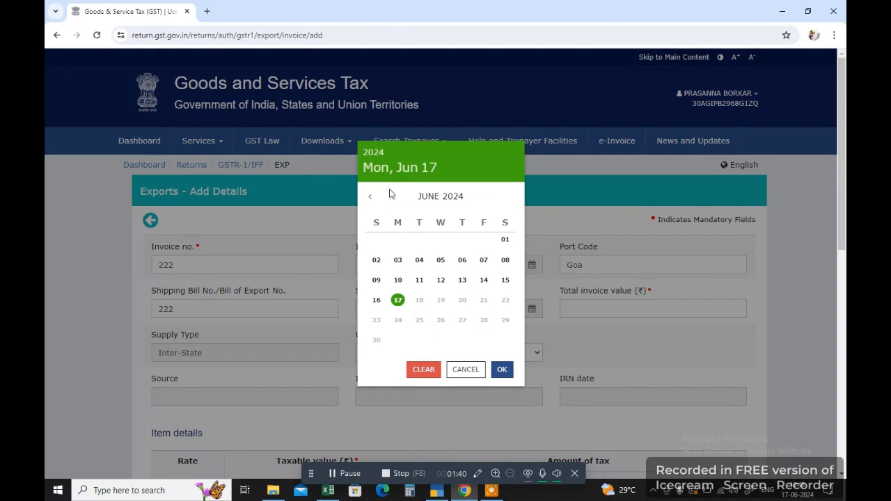
pyautogui.click(589, 298)
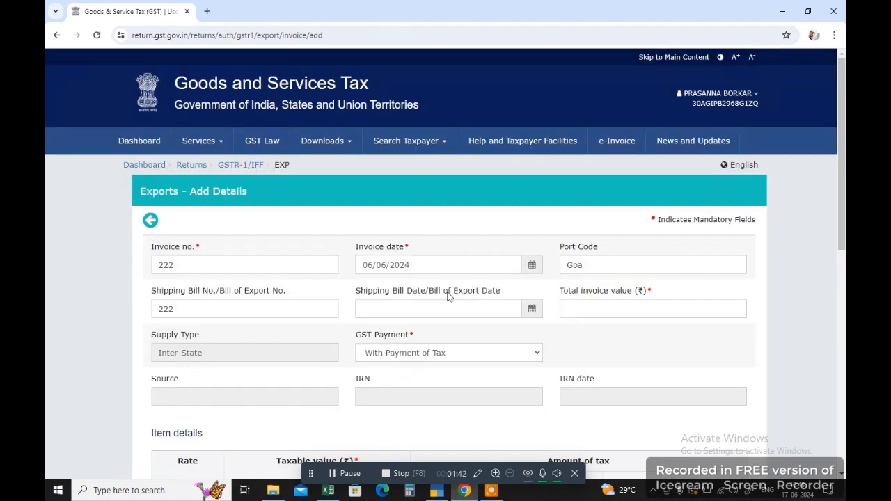
pyautogui.click(530, 309)
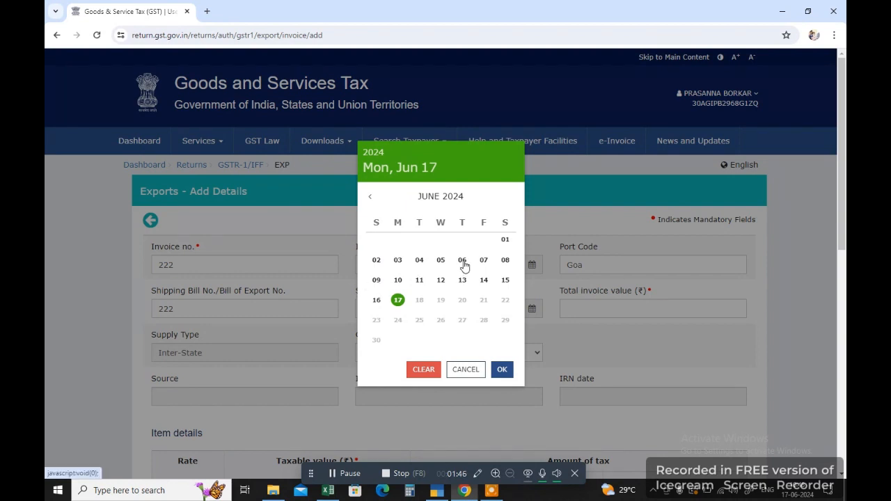
pyautogui.click(463, 259)
# Fill the total invoice value and a 5% taxable value of 200000.
pyautogui.click(584, 310)
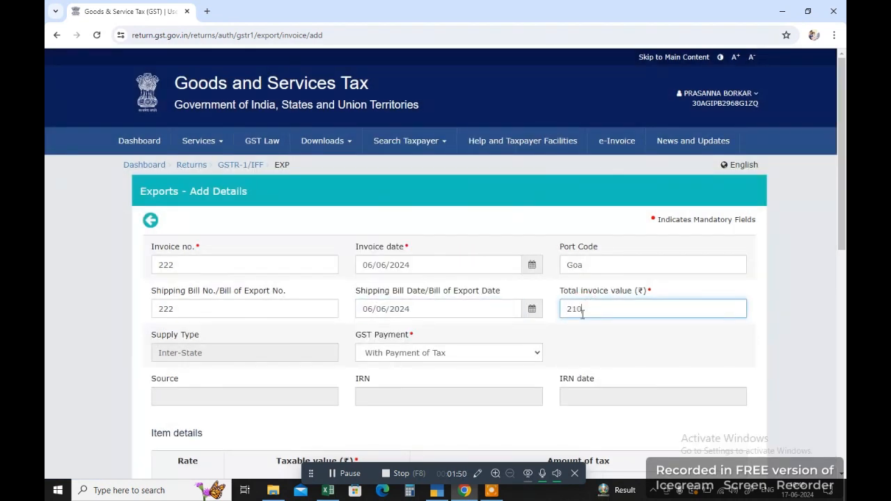
pyautogui.scroll(-5, 374, 348)
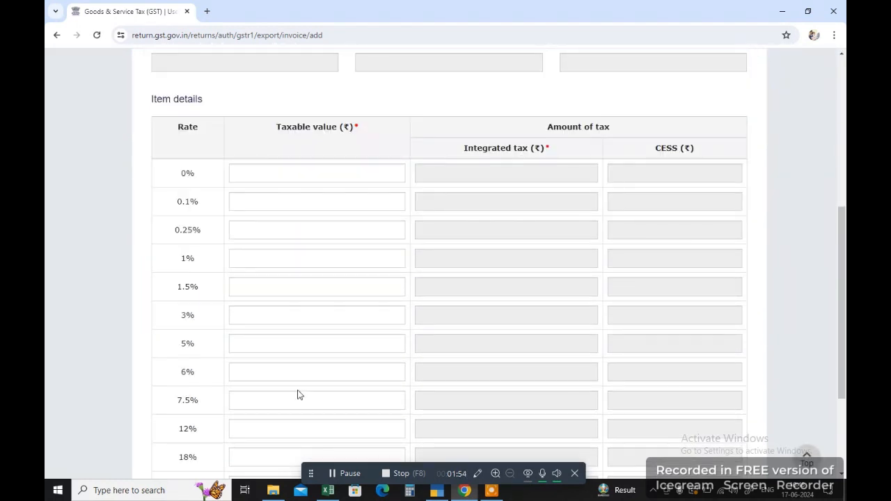
pyautogui.click(300, 349)
pyautogui.write('10')
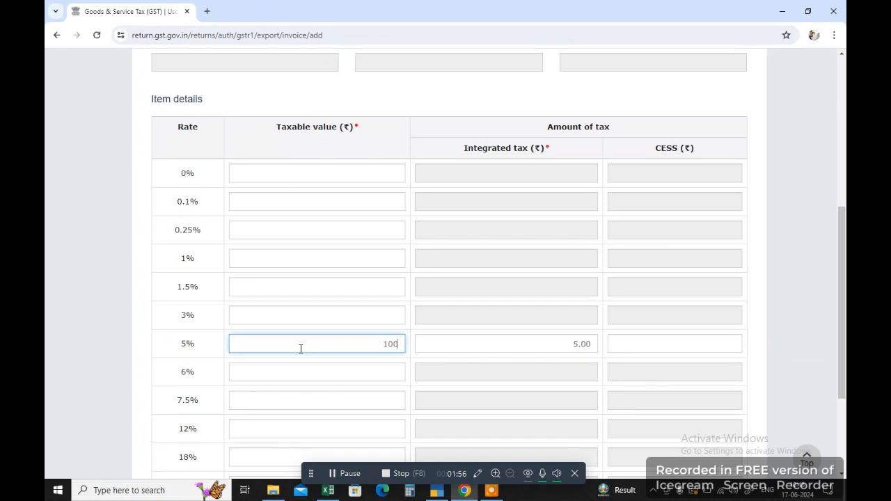
pyautogui.write('0')
pyautogui.press('BackSpace')
pyautogui.press('BackSpace')
pyautogui.press('BackSpace')
pyautogui.write('200')
pyautogui.scroll(-3, 300, 349)
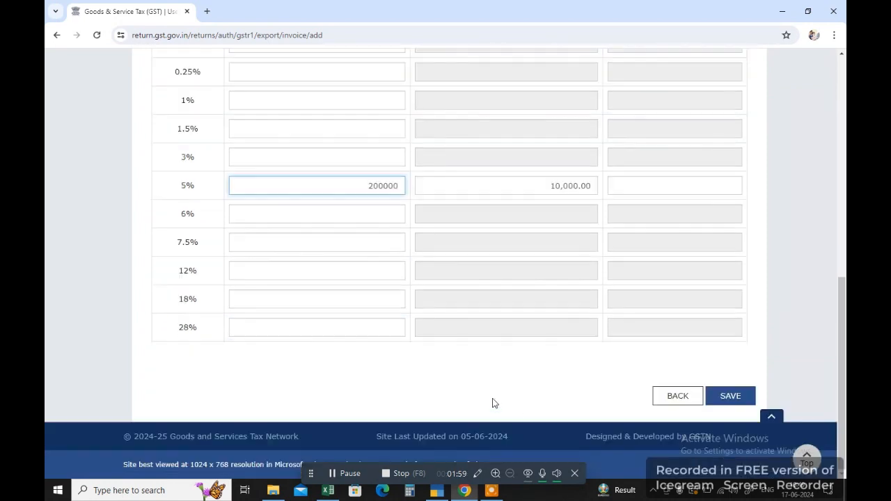
# Leave the export entry unsaved, dismiss the IGST refund notice and return to GSTR-1.
pyautogui.click(677, 395)
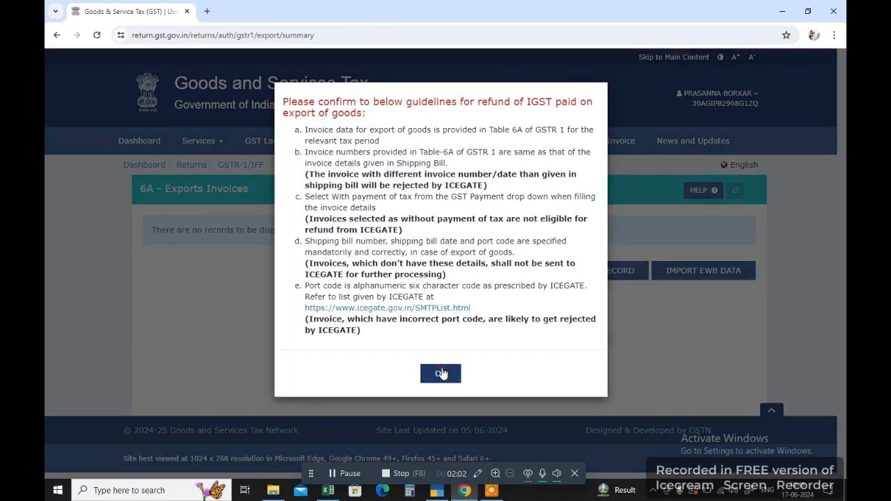
pyautogui.click(442, 373)
pyautogui.click(538, 273)
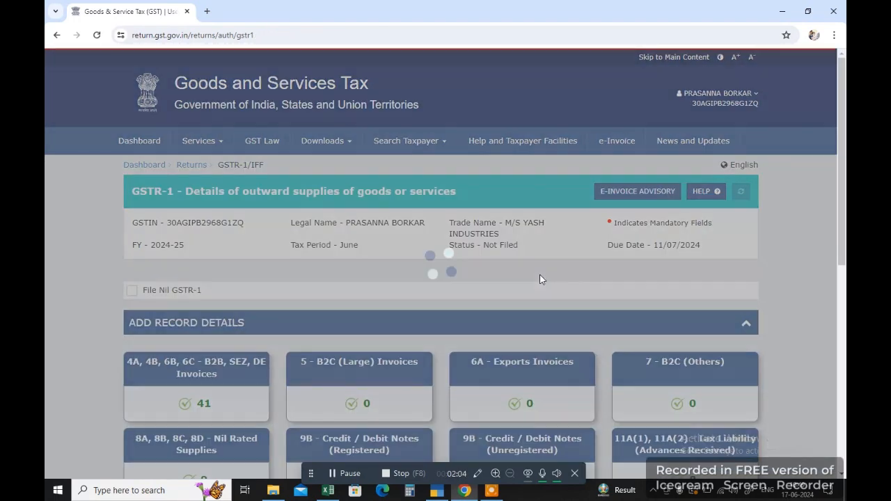
pyautogui.scroll(-1, 458, 372)
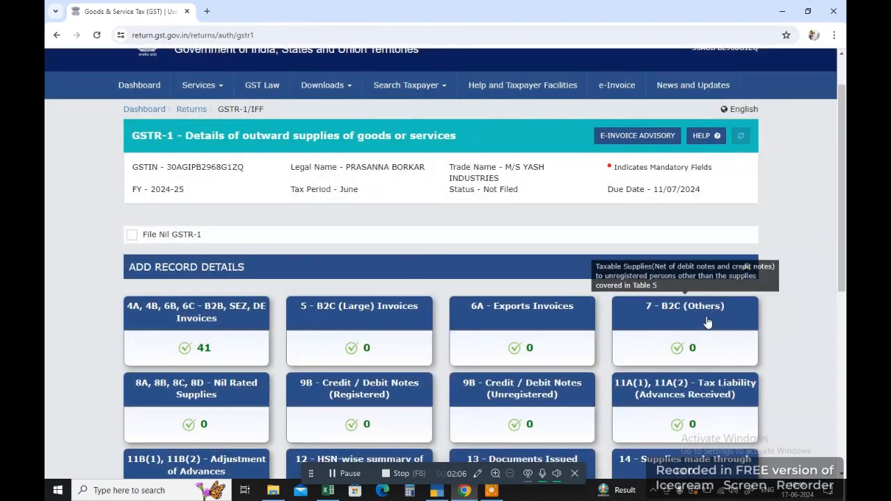
# In TallyPrime, reopen the GSTR-1 report and open the B2C (Small) Invoices details.
pyautogui.click(438, 491)
pyautogui.press('Escape')
pyautogui.press('Escape')
pyautogui.press('Return')
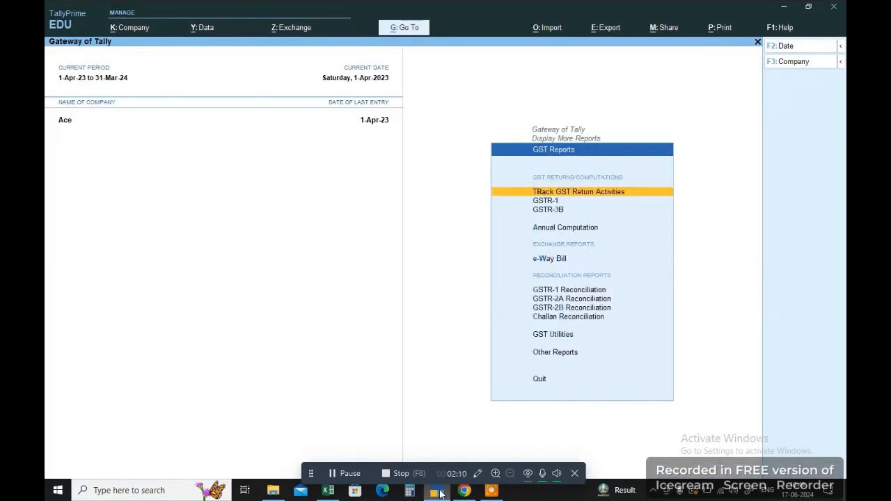
pyautogui.press('Down')
pyautogui.press('Return')
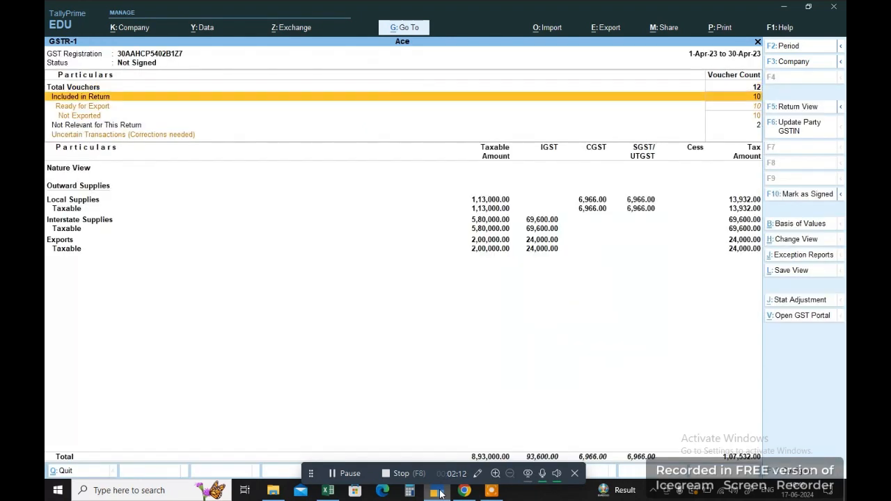
pyautogui.press('Down')
pyautogui.press('Down')
pyautogui.press('Down')
pyautogui.press('Down')
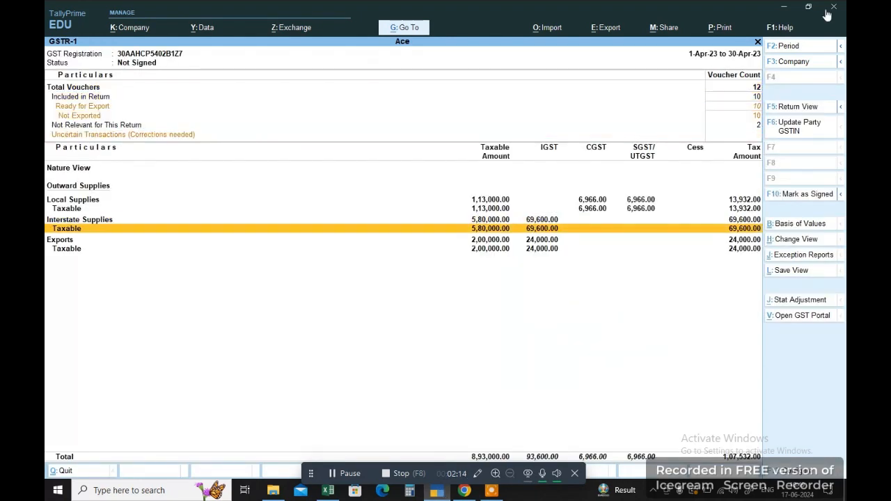
pyautogui.click(808, 104)
pyautogui.press('Down')
pyautogui.press('Down')
pyautogui.press('Down')
pyautogui.press('Down')
pyautogui.press('Down')
pyautogui.press('Down')
pyautogui.press('Down')
pyautogui.press('Down')
pyautogui.press('Down')
pyautogui.press('Down')
pyautogui.press('Down')
pyautogui.press('Down')
pyautogui.press('Down')
pyautogui.press('Down')
pyautogui.press('Down')
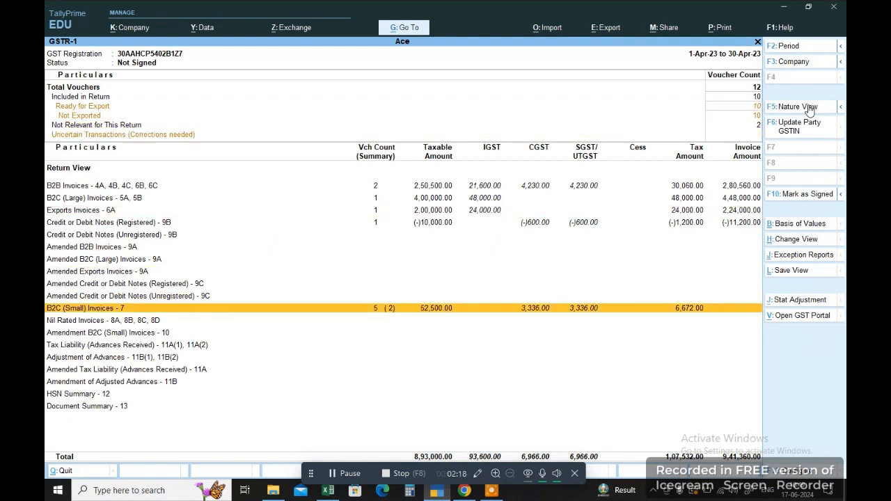
pyautogui.click(808, 105)
pyautogui.press('Return')
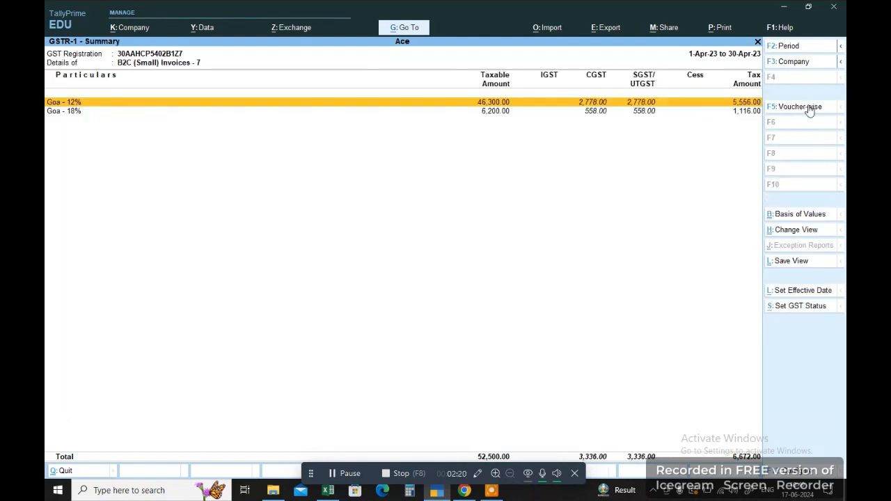
# Open the voucher register for the Goa 12% B2C (Small) rate line.
pyautogui.press('Down')
pyautogui.press('Up')
pyautogui.press('Down')
pyautogui.press('Up')
pyautogui.press('Down')
pyautogui.press('Up')
pyautogui.click(808, 106)
pyautogui.press('Return')
# Review the Goa 12% vouchers, then go back and highlight the Goa - 18% line.
pyautogui.press('Down')
pyautogui.press('Down')
pyautogui.press('Down')
pyautogui.press('Down')
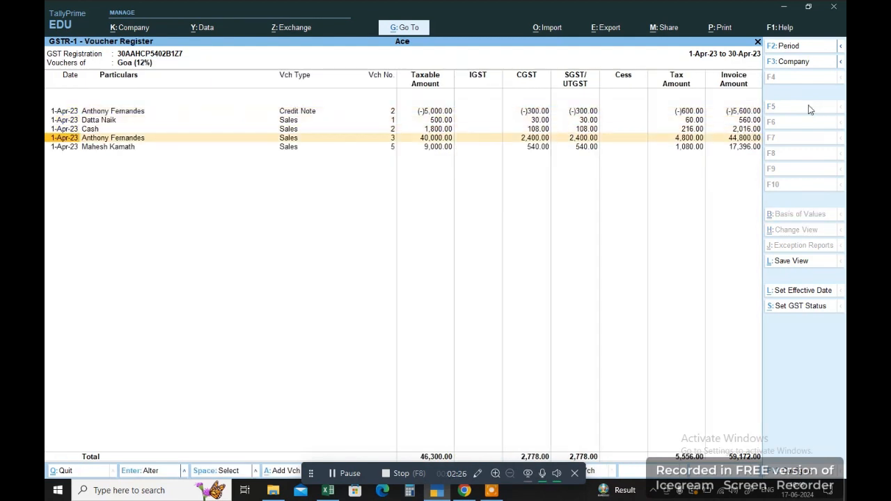
pyautogui.press('Up')
pyautogui.press('Up')
pyautogui.press('Up')
pyautogui.press('Up')
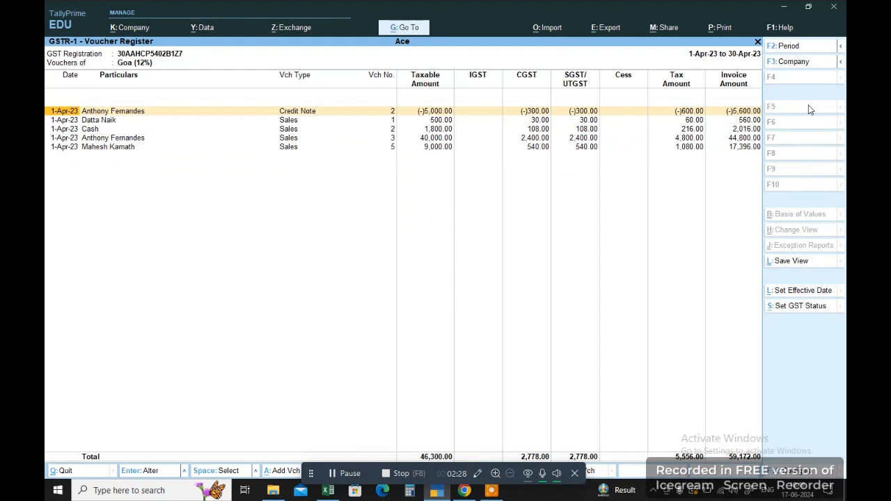
pyautogui.press('Down')
pyautogui.press('Down')
pyautogui.press('Down')
pyautogui.press('Down')
pyautogui.press('Up')
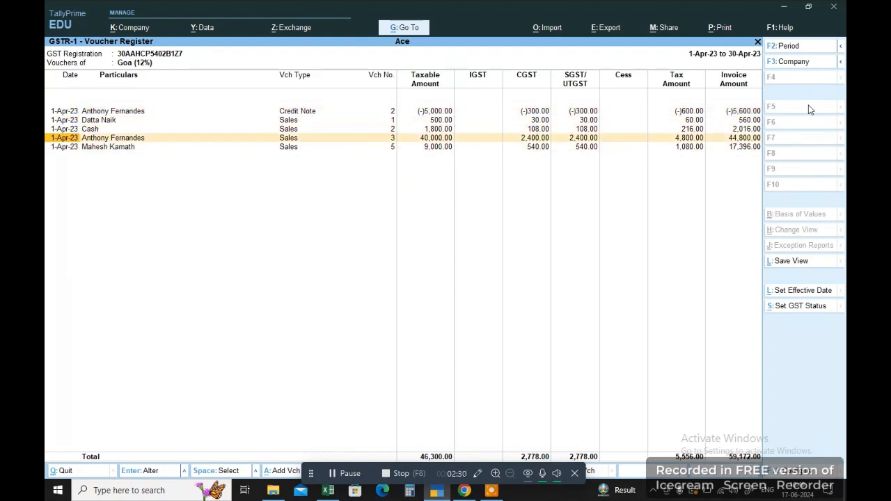
pyautogui.press('Escape')
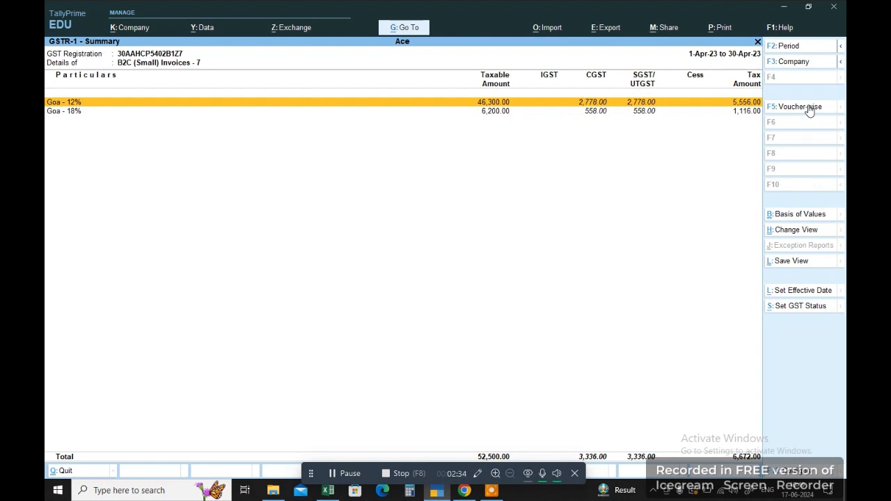
pyautogui.press('Down')
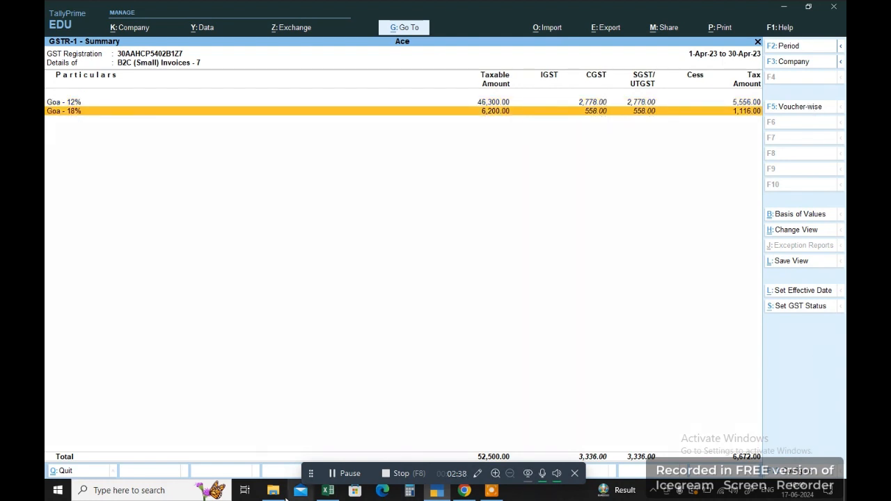
# Select the b2cs rows A5:E8 in Excel, then return to the portal's GSTR-1 page.
pyautogui.click(327, 491)
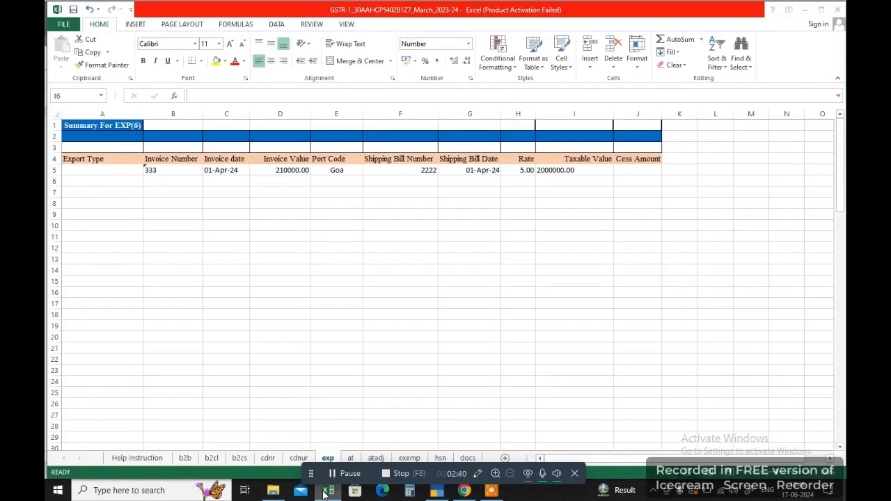
pyautogui.click(245, 460)
pyautogui.moveTo(100, 177); pyautogui.dragTo(338, 213)
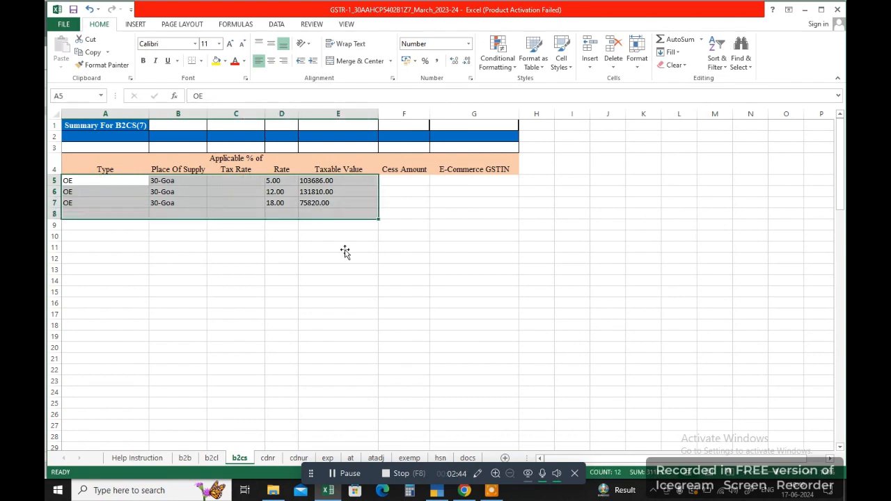
pyautogui.click(465, 491)
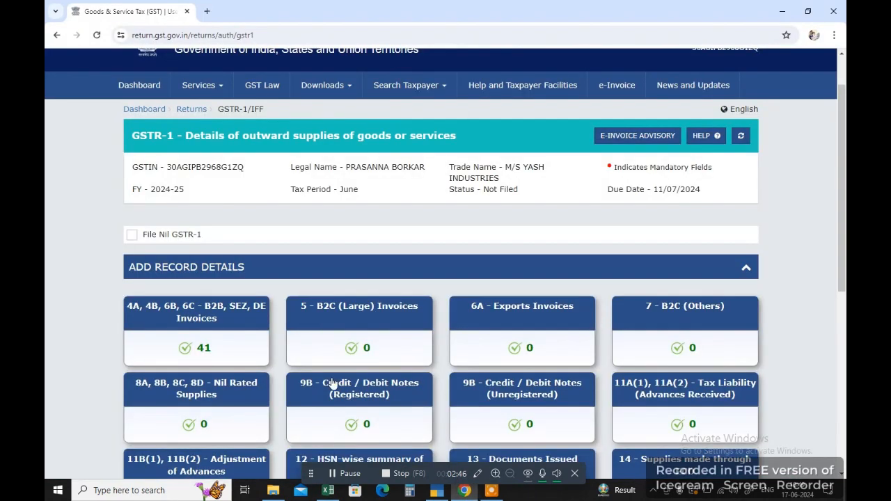
# Add a 7 - B2C (Others) record with place of supply 30-Goa.
pyautogui.click(651, 326)
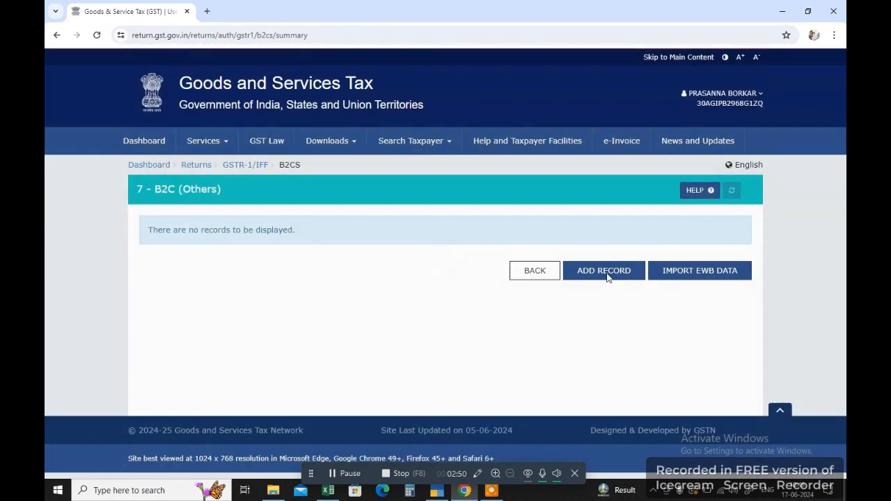
pyautogui.click(607, 276)
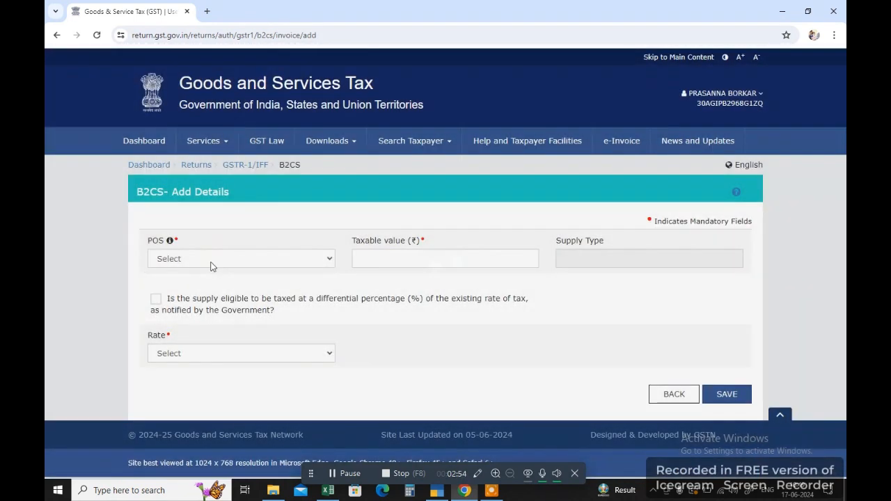
pyautogui.click(212, 267)
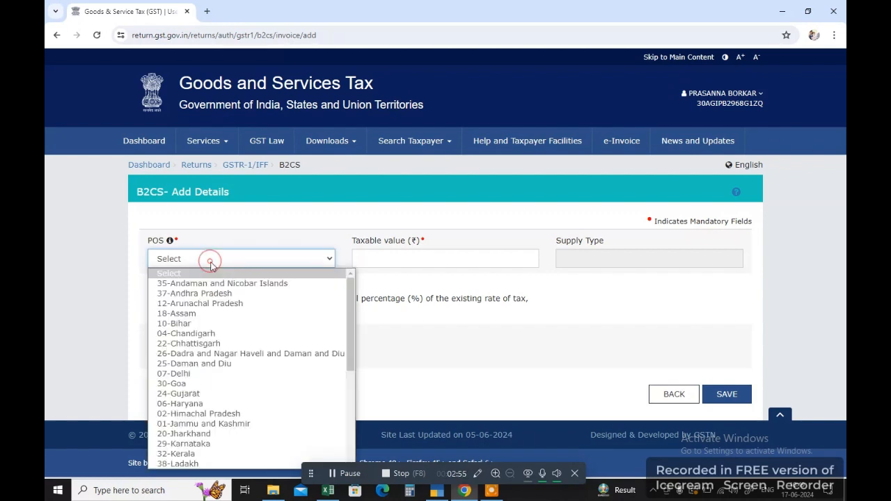
pyautogui.click(194, 385)
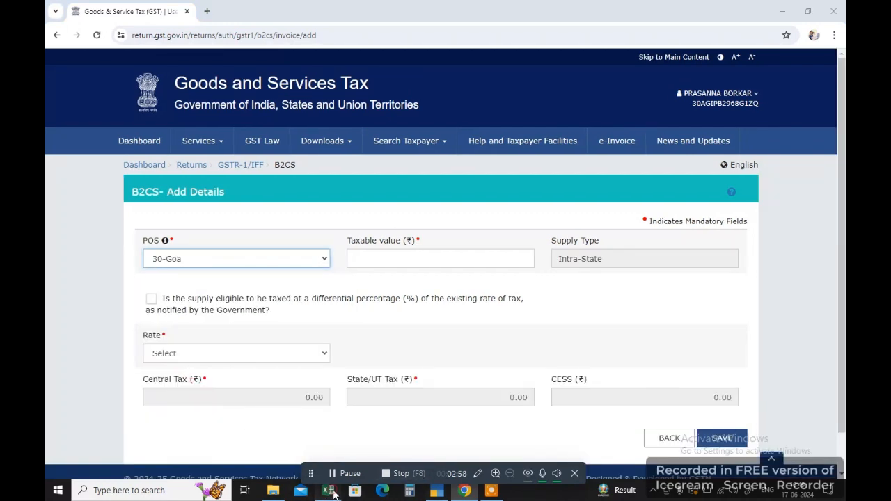
pyautogui.click(330, 491)
# Read place of supply, rate 5 and taxable value 103686 from b2cs row 5.
pyautogui.click(169, 184)
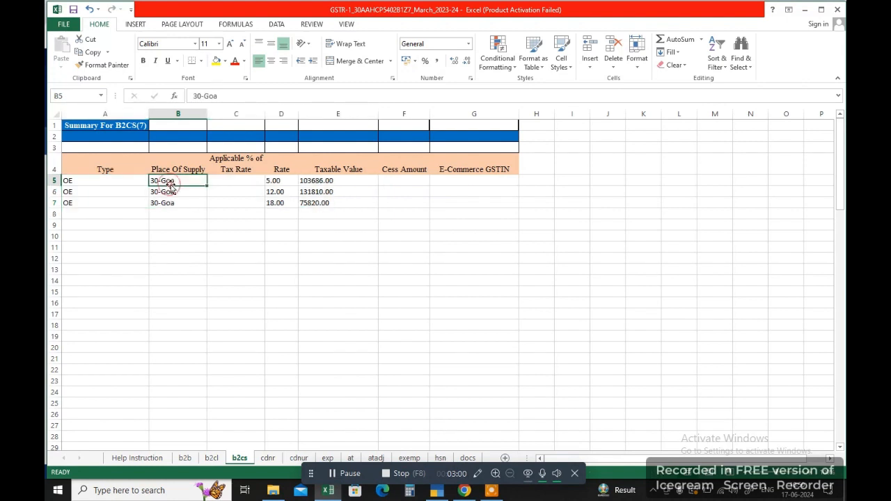
pyautogui.click(257, 184)
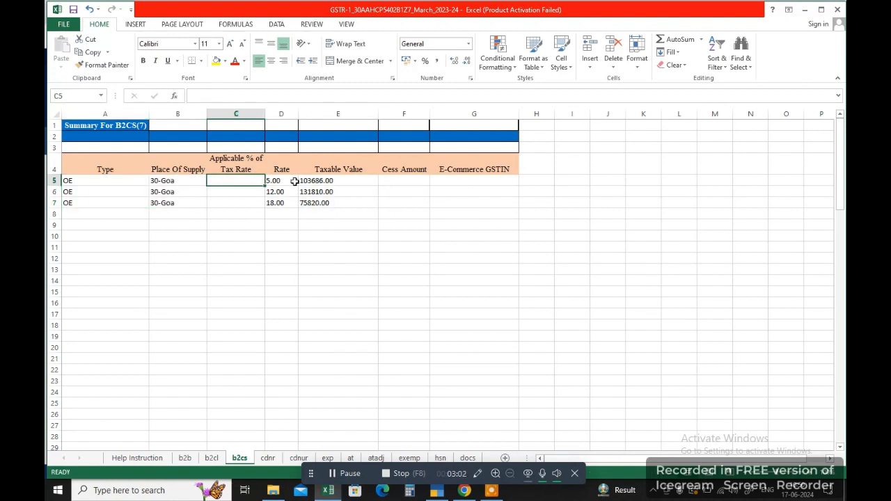
pyautogui.click(301, 182)
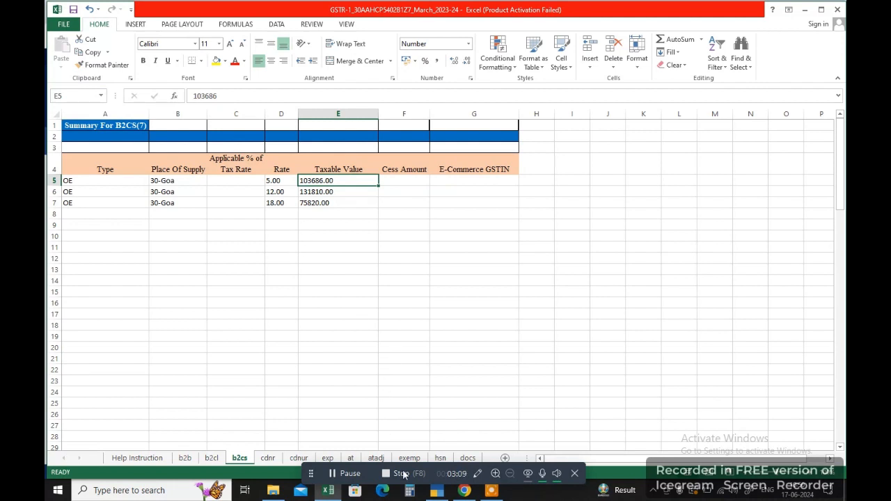
pyautogui.click(464, 490)
# Enter a Goa taxable value of 10,30,686.00 at rate 5%, then discard it.
pyautogui.click(437, 261)
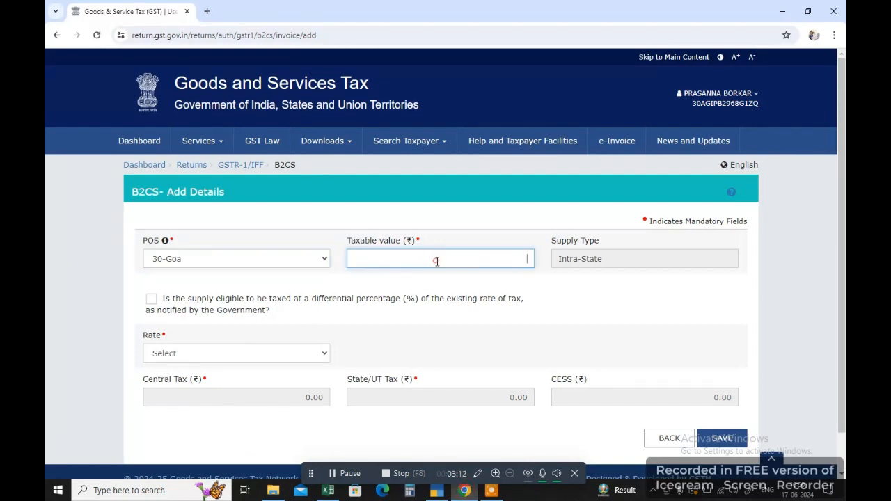
pyautogui.write('1030686')
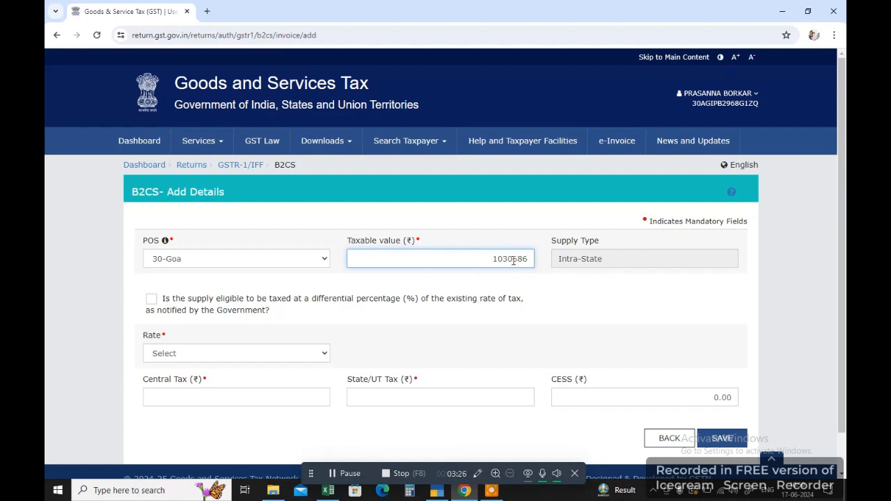
pyautogui.click(235, 353)
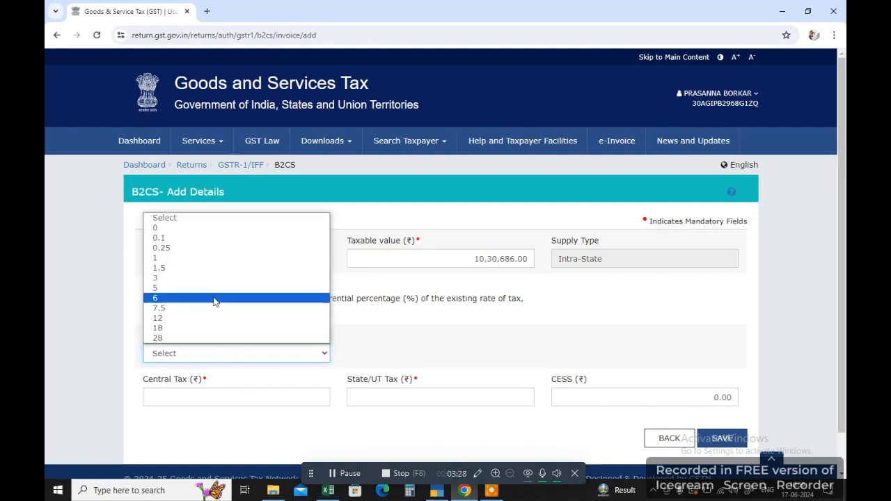
pyautogui.click(212, 295)
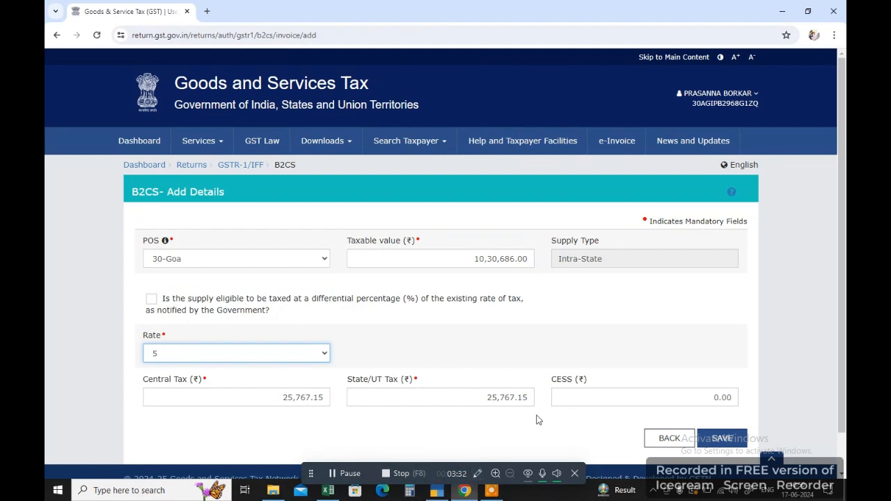
pyautogui.click(670, 439)
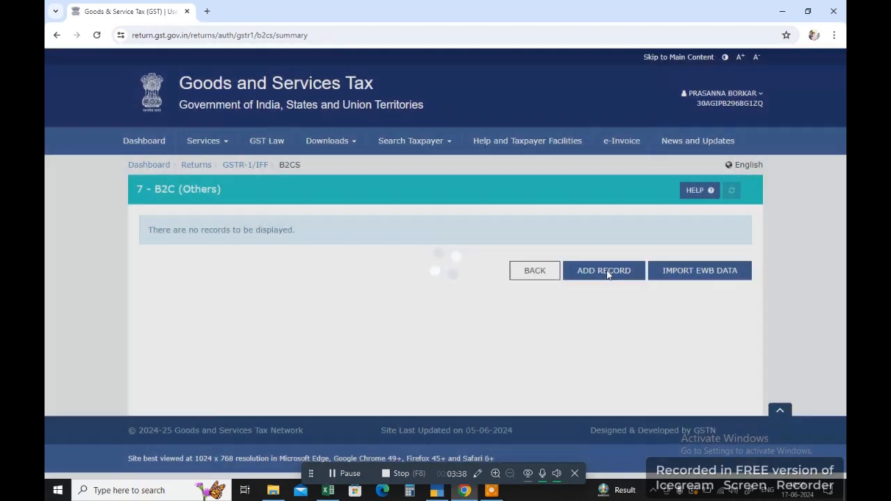
# Start a new B2C (Others) record and read Excel row 7: 30-Goa, rate 18, taxable 75820.
pyautogui.click(606, 270)
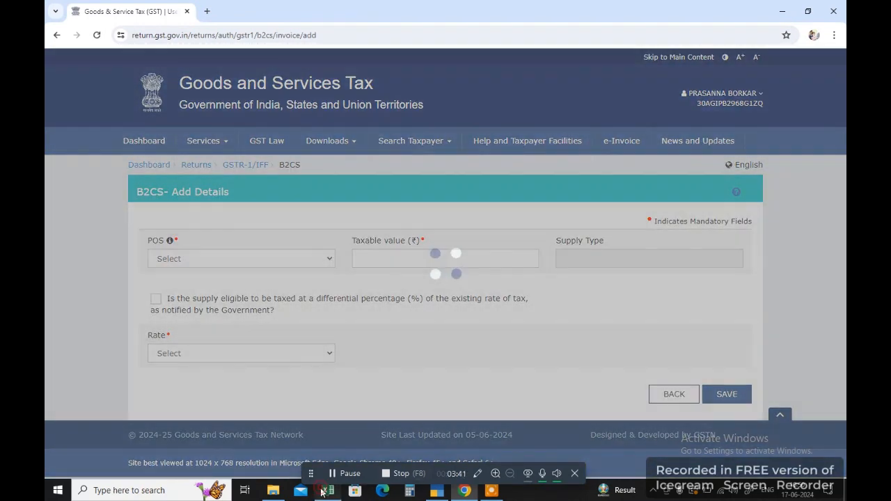
pyautogui.click(328, 491)
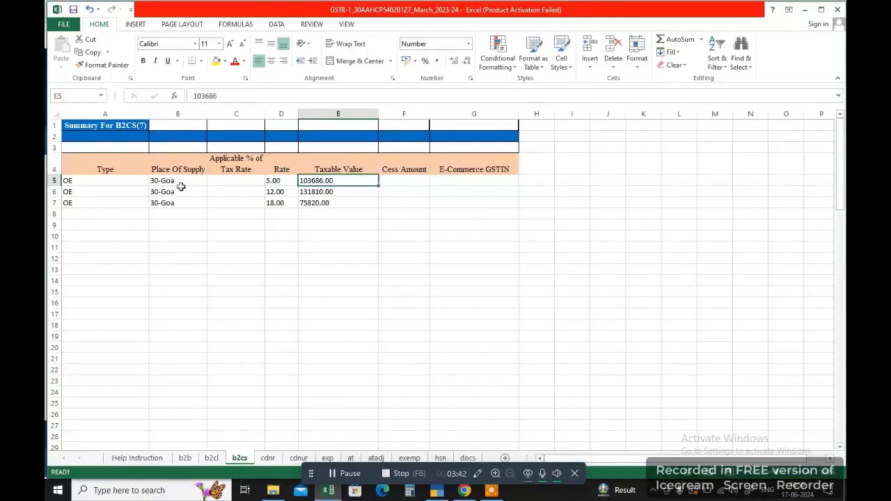
pyautogui.click(106, 201)
pyautogui.click(193, 203)
pyautogui.click(267, 204)
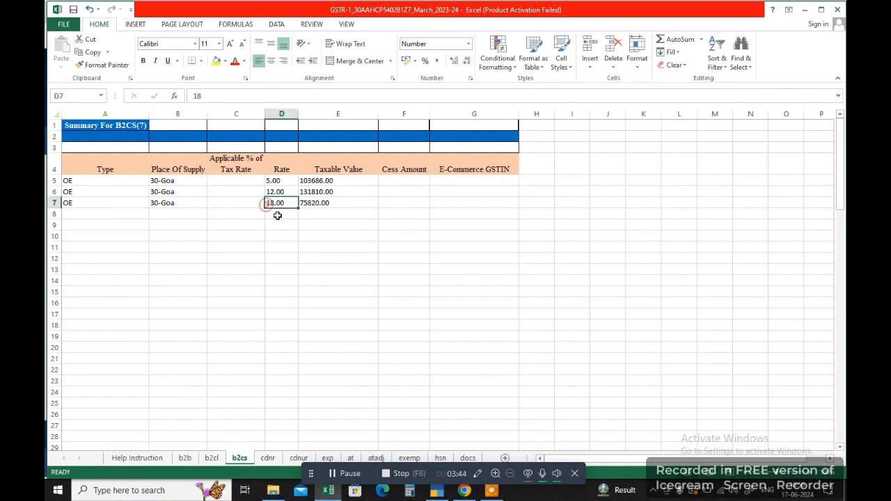
pyautogui.click(307, 204)
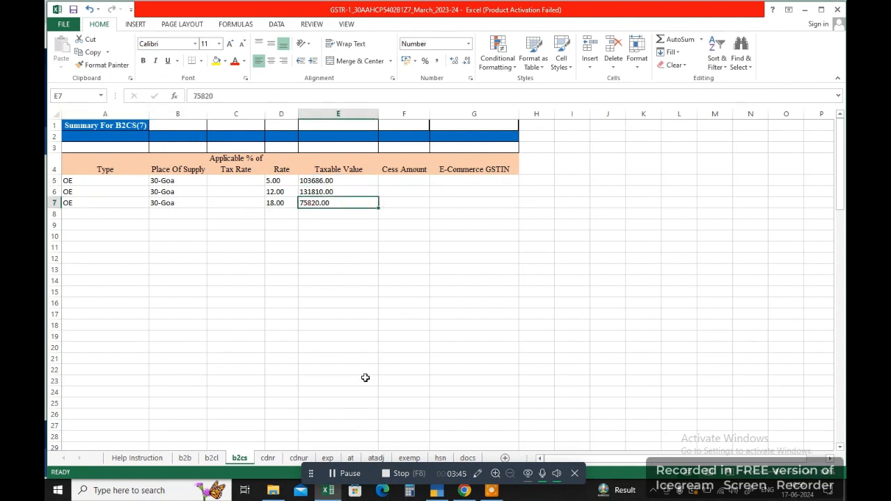
pyautogui.click(464, 491)
# Enter 30-Goa with taxable value 75,820 at 18%, then discard it and return to GSTR-1.
pyautogui.click(229, 259)
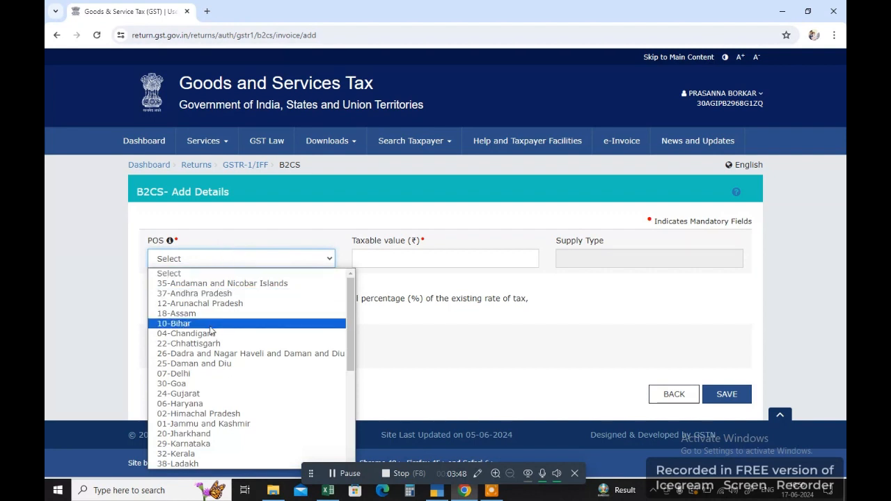
pyautogui.click(197, 380)
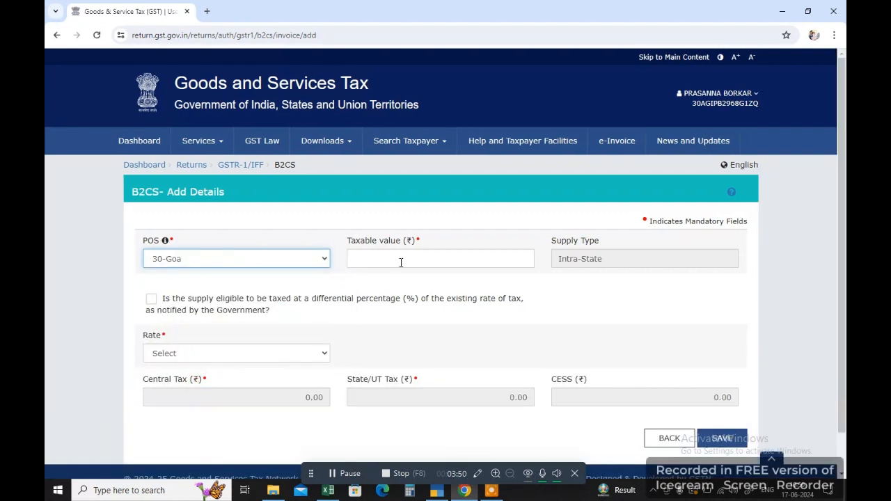
pyautogui.click(400, 262)
pyautogui.write('75,820.00')
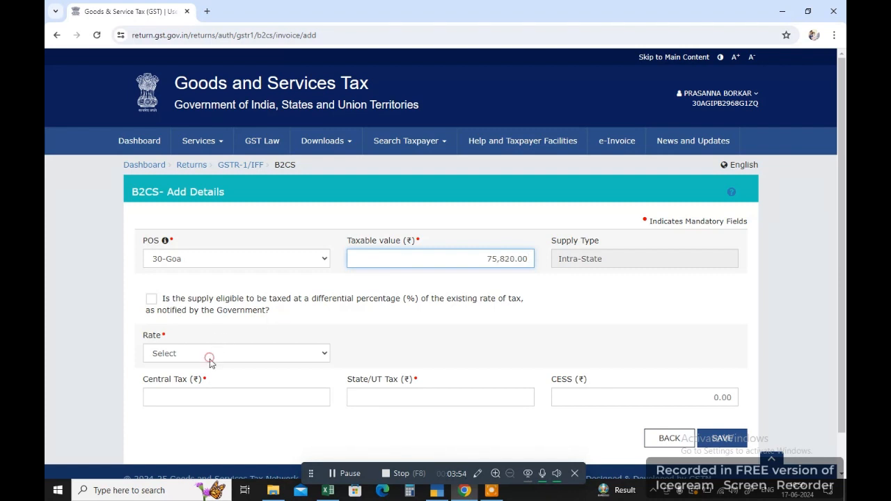
pyautogui.click(210, 355)
pyautogui.click(199, 327)
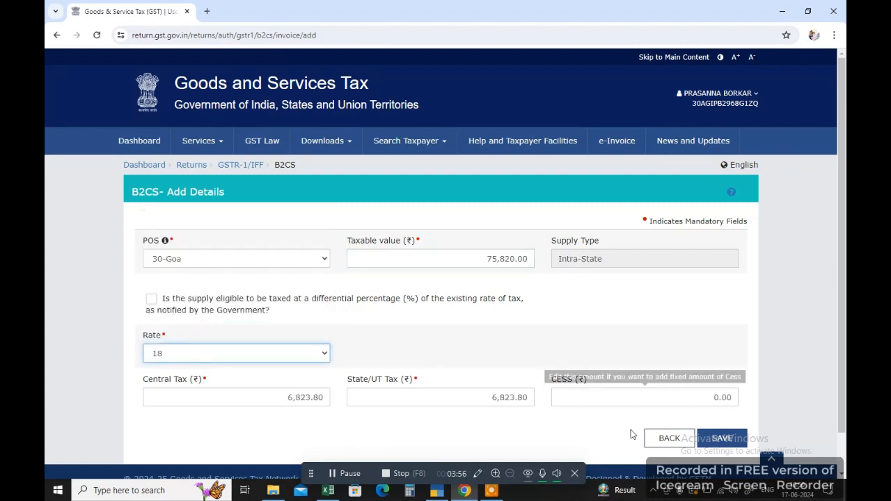
pyautogui.click(658, 438)
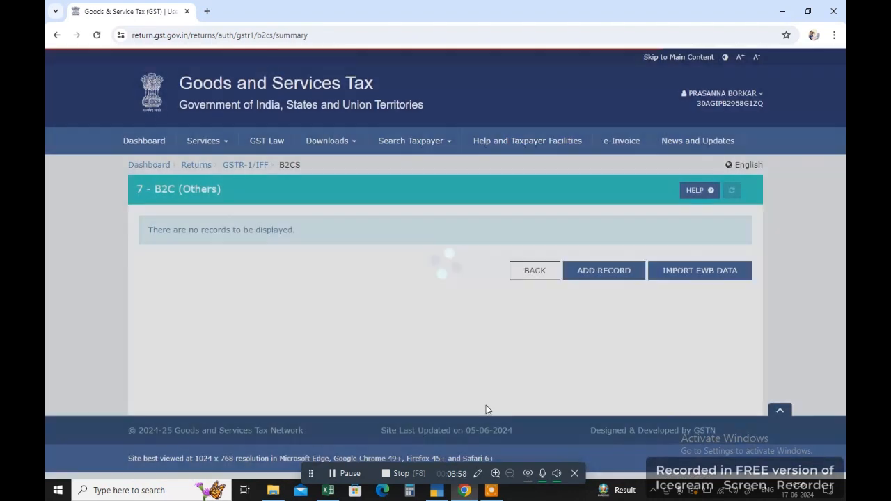
pyautogui.click(530, 273)
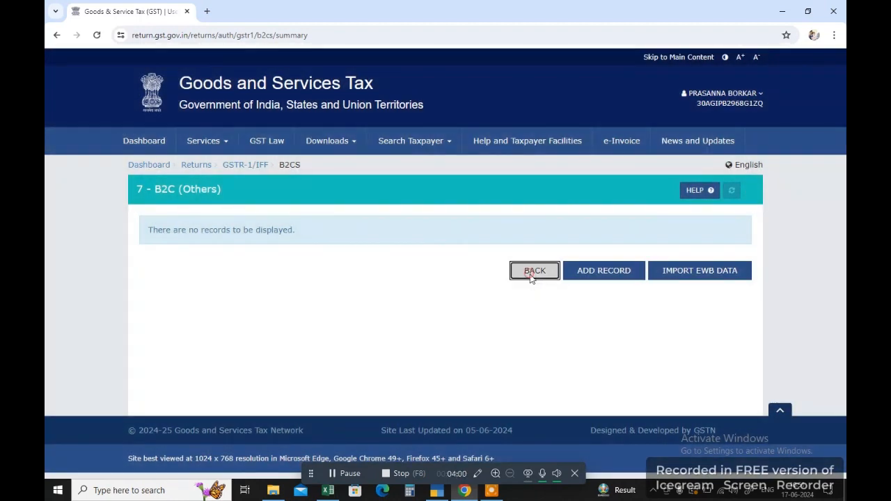
# Add a 9B registered credit/debit note and copy the recipient GSTIN from cdnr cell A5.
pyautogui.scroll(-3, 413, 343)
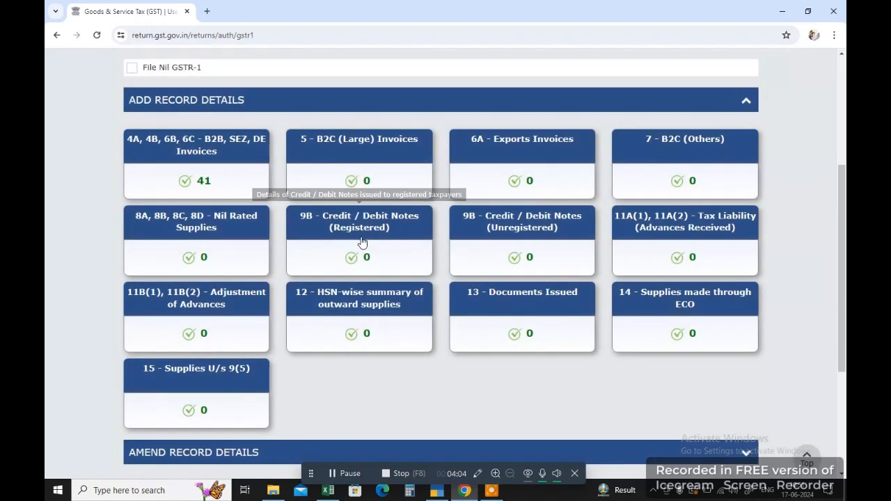
pyautogui.click(362, 241)
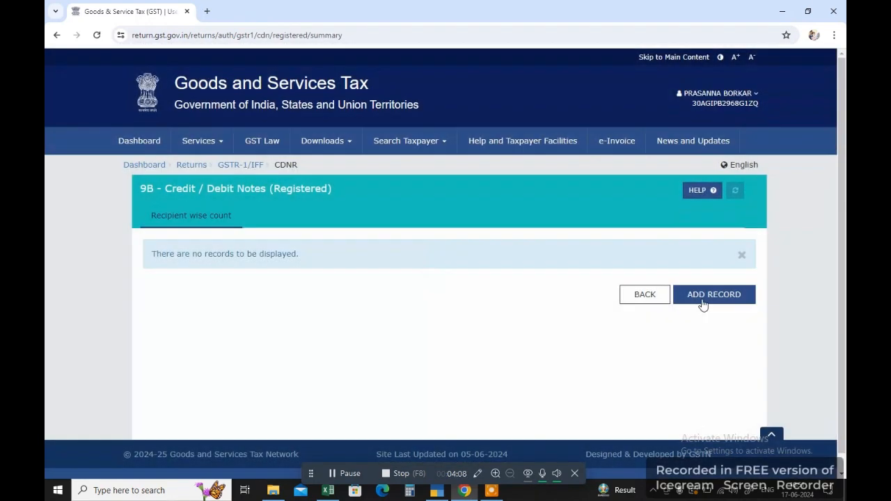
pyautogui.click(703, 295)
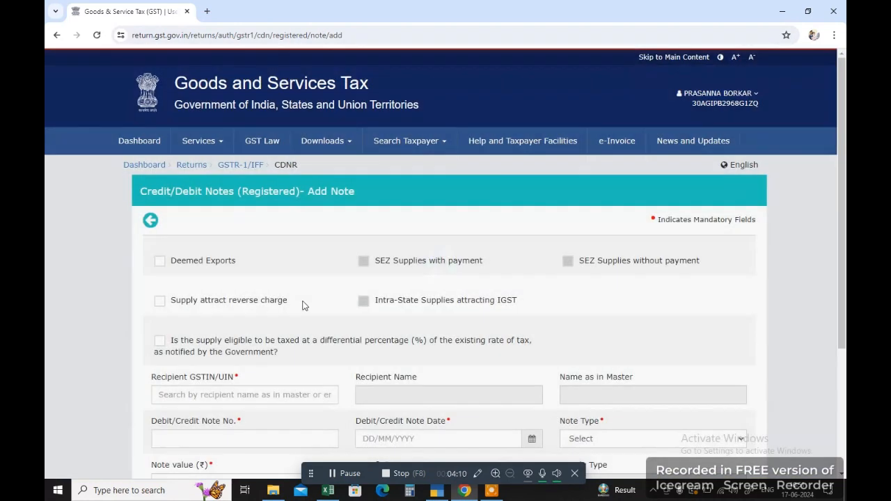
pyautogui.scroll(-3, 276, 300)
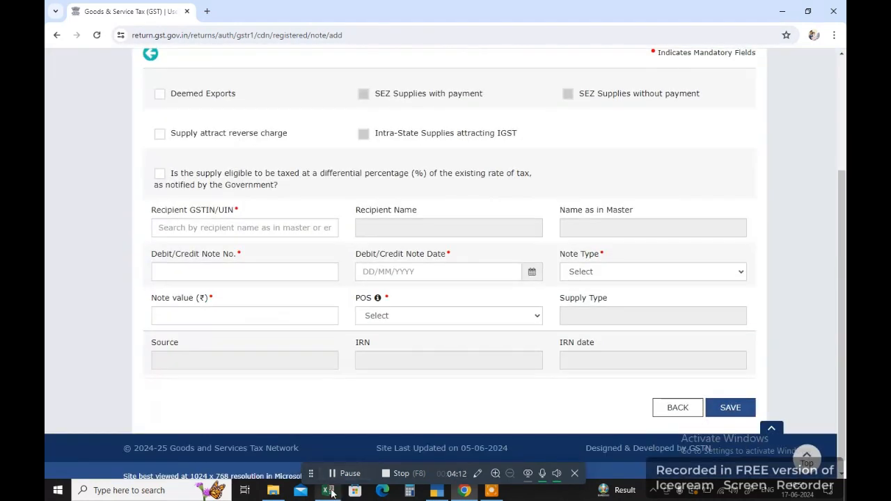
pyautogui.click(328, 491)
pyautogui.click(268, 458)
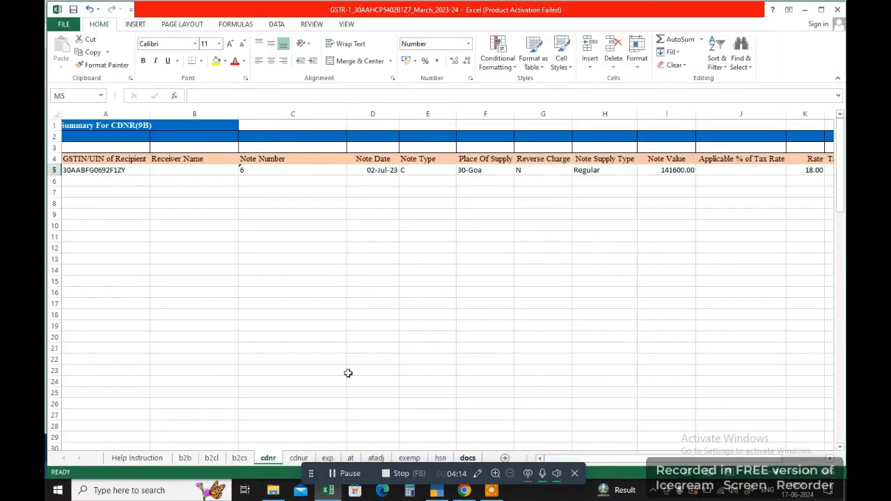
pyautogui.click(93, 180)
pyautogui.click(103, 169)
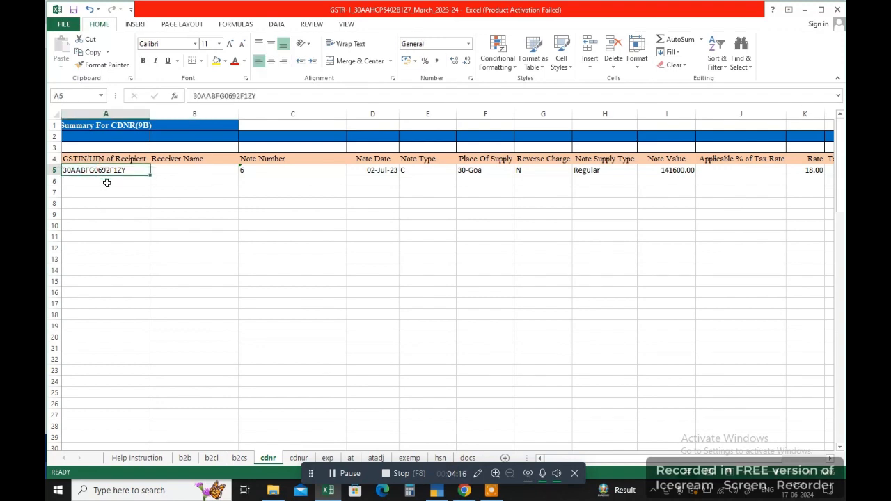
pyautogui.hotkey('ctrl', 'c')
pyautogui.click(465, 491)
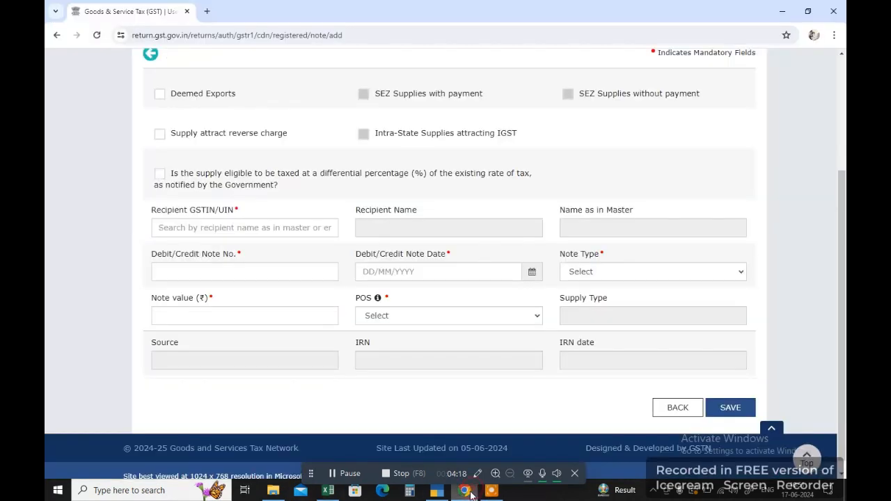
# Paste the recipient GSTIN, enter note number 222, date 04/06/2024 and note type Credit.
pyautogui.click(194, 232)
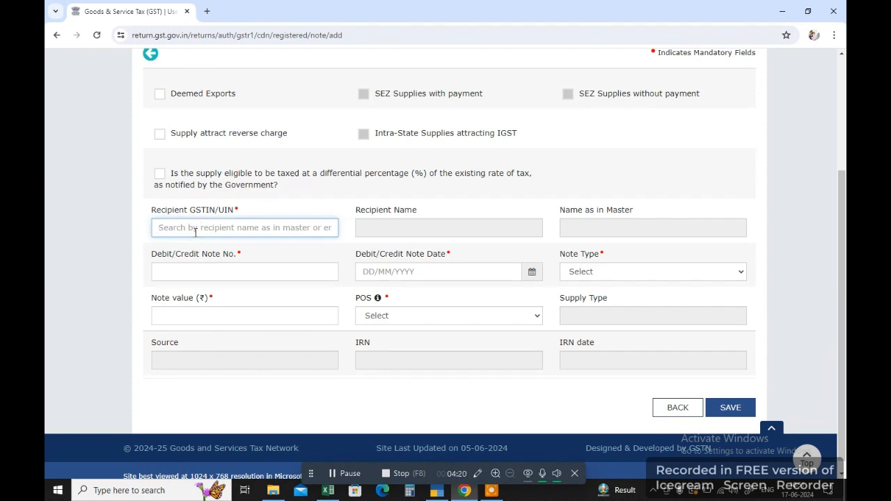
pyautogui.hotkey('ctrl', 'v')
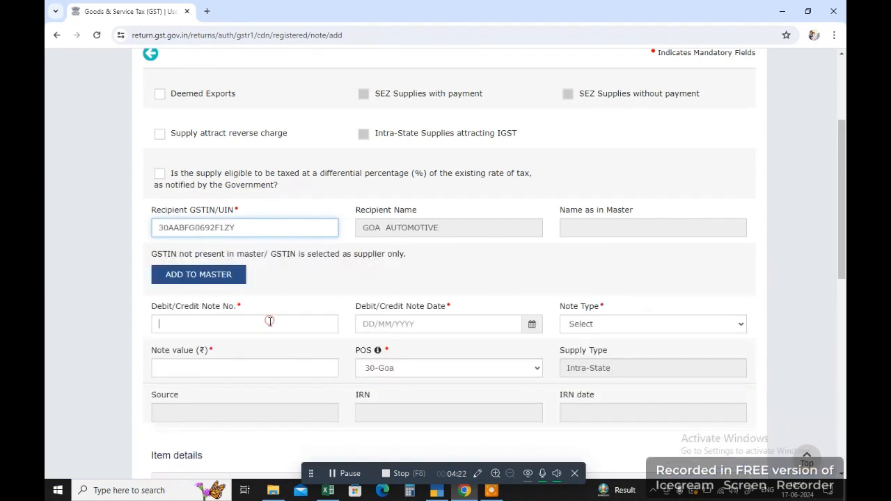
pyautogui.write('222')
pyautogui.click(539, 326)
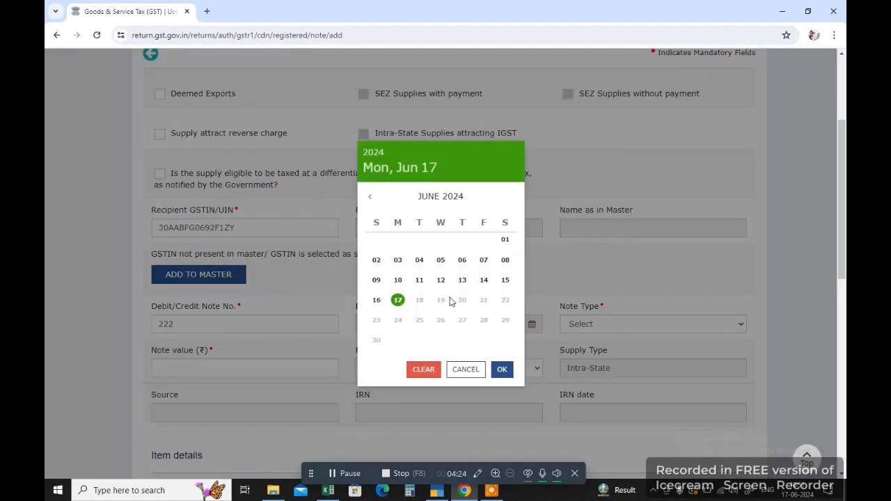
pyautogui.click(420, 261)
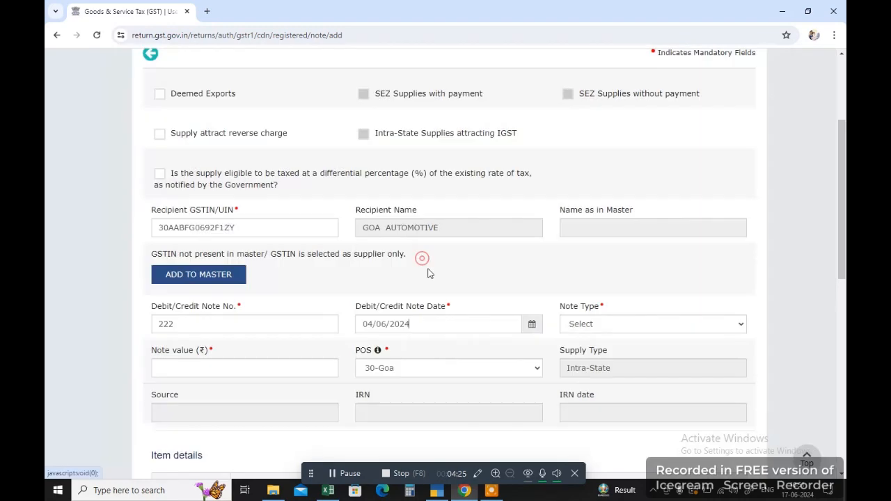
pyautogui.click(583, 328)
pyautogui.click(590, 348)
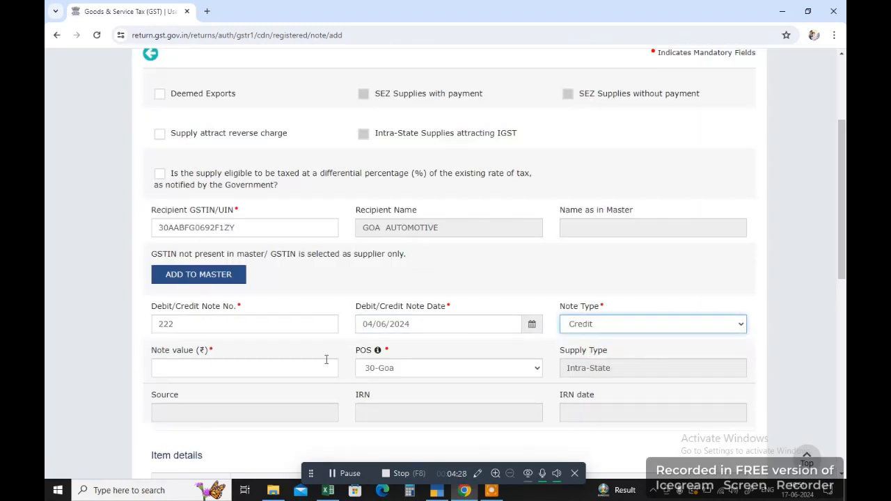
pyautogui.scroll(-1, 326, 359)
pyautogui.click(235, 312)
# Fetch the 141600.00 note value from cdnr cell I5 for the credit note's Note value field.
pyautogui.hotkey('alt', 'Tab')
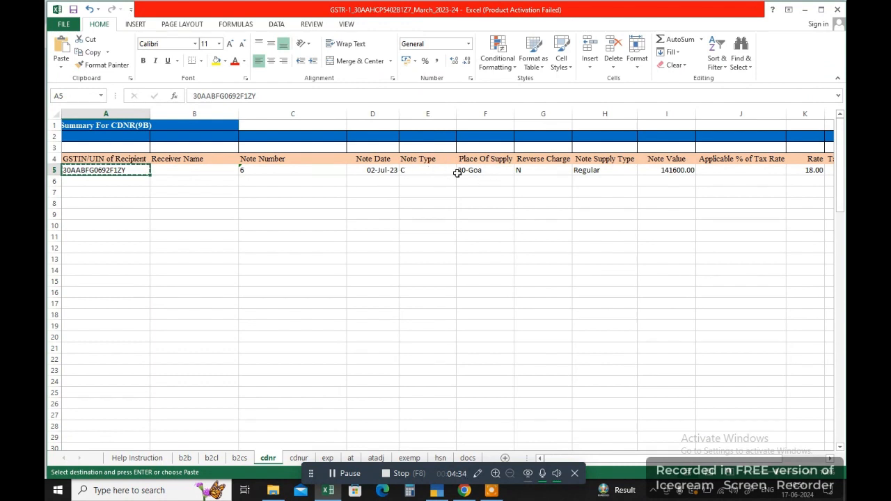
pyautogui.click(665, 172)
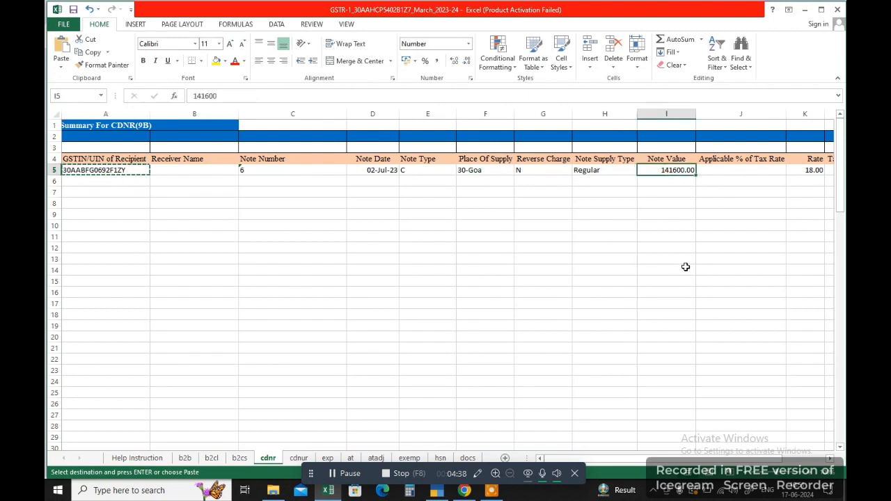
pyautogui.hotkey('alt', 'Tab')
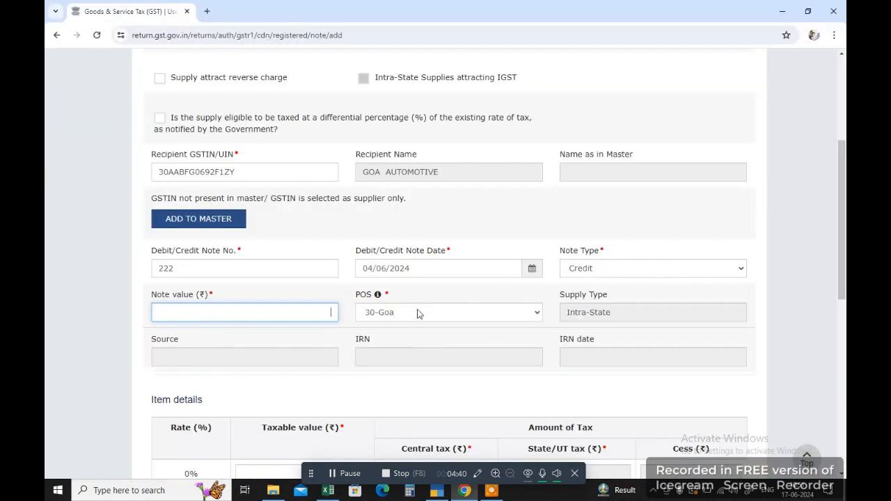
pyautogui.click(347, 474)
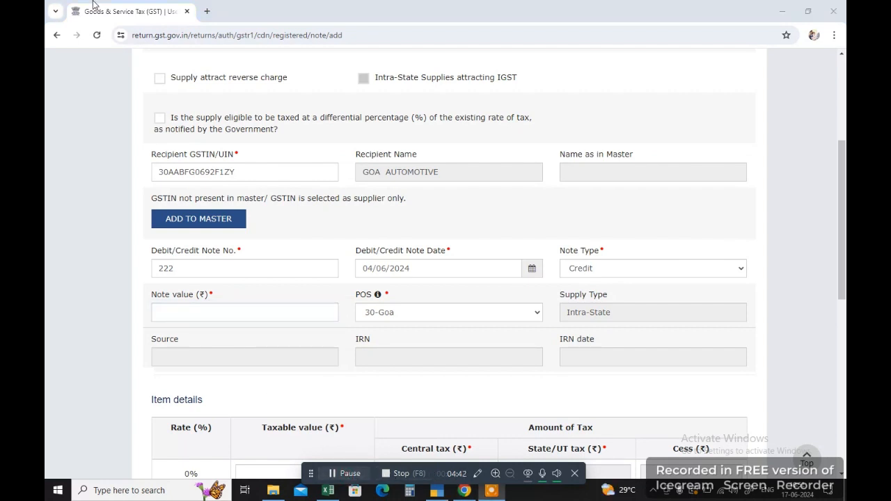
pyautogui.click(224, 314)
pyautogui.hotkey('alt', 'Tab')
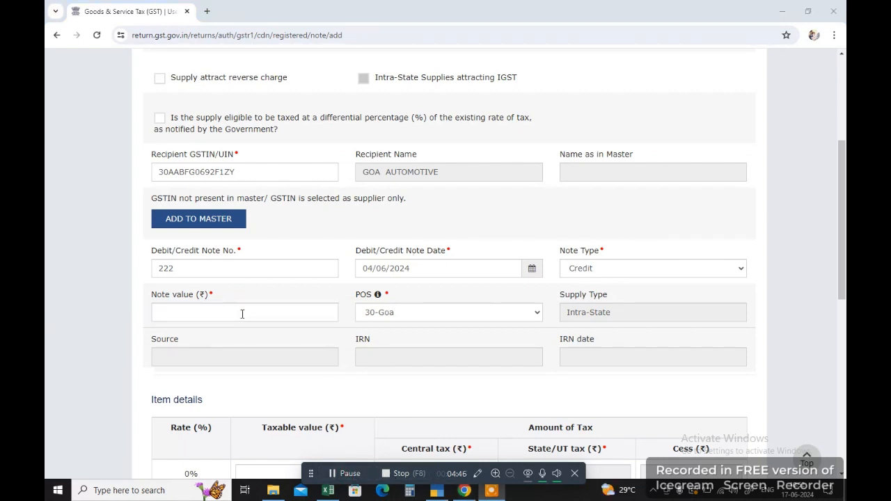
pyautogui.click(254, 315)
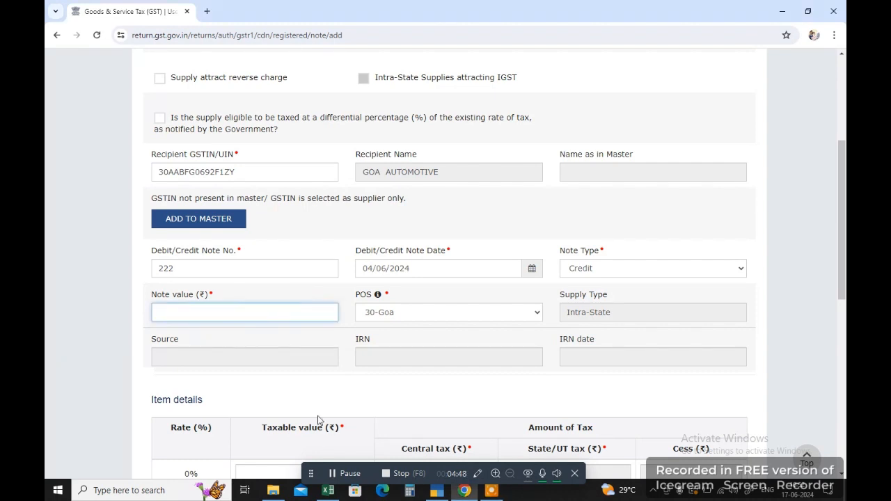
pyautogui.click(328, 491)
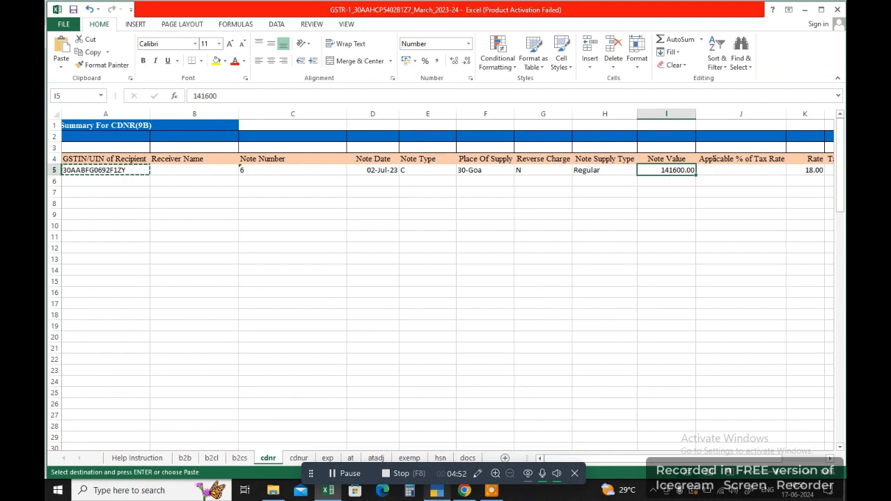
pyautogui.click(464, 491)
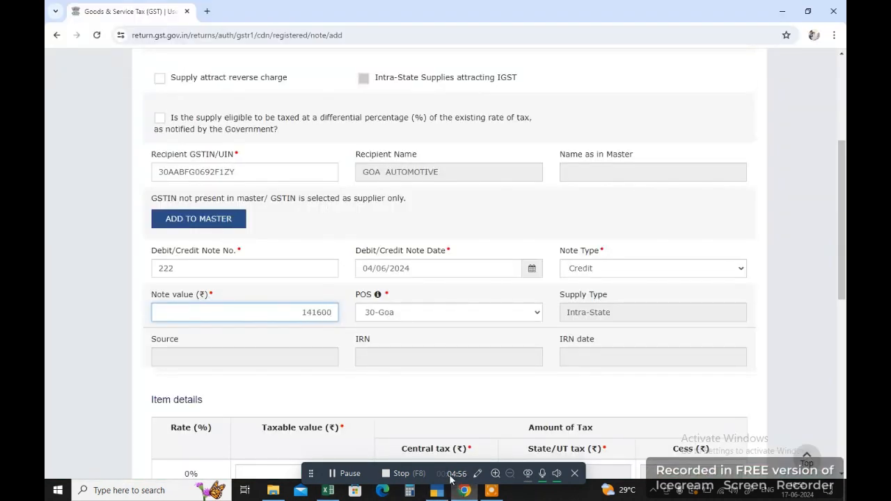
pyautogui.scroll(-6, 478, 431)
pyautogui.hotkey('alt', 'Tab')
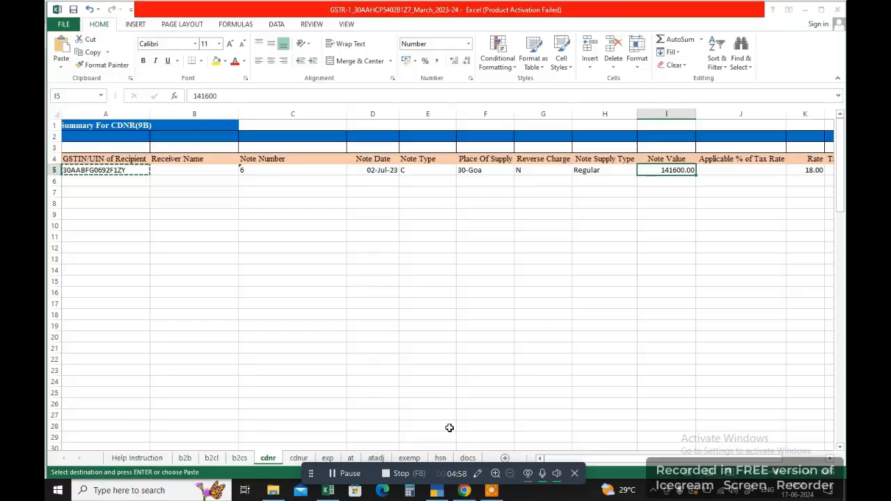
# Set the B2C (Large) total invoice value to 4,20,000.00 and the 5% taxable value to 400000.
pyautogui.hotkey('alt', 'Tab')
pyautogui.click(483, 248)
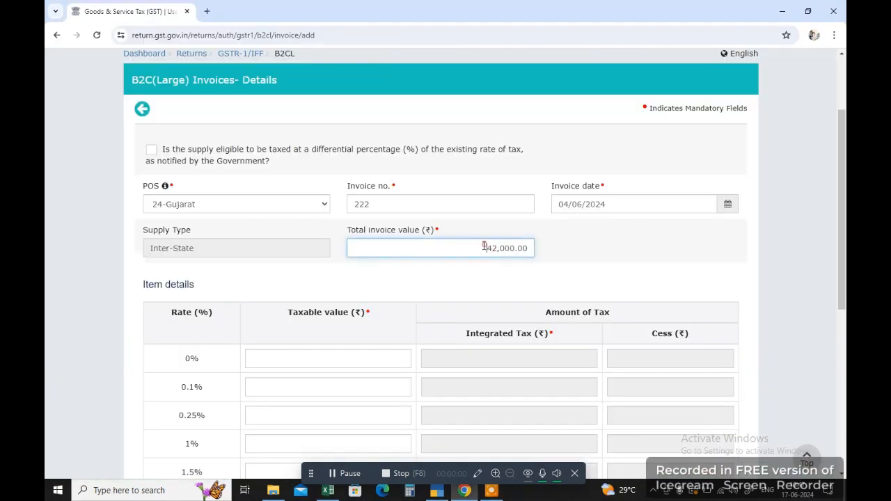
pyautogui.moveTo(464, 245); pyautogui.dragTo(528, 252)
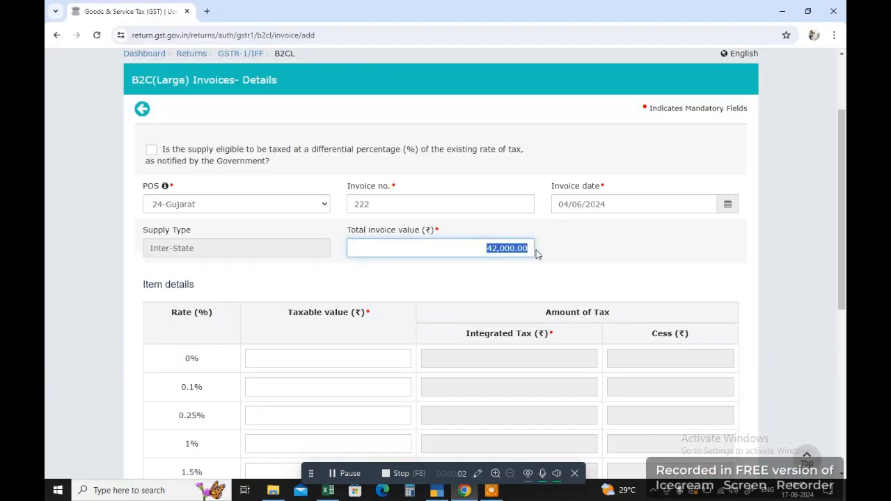
pyautogui.write('42')
pyautogui.scroll(-3, 376, 414)
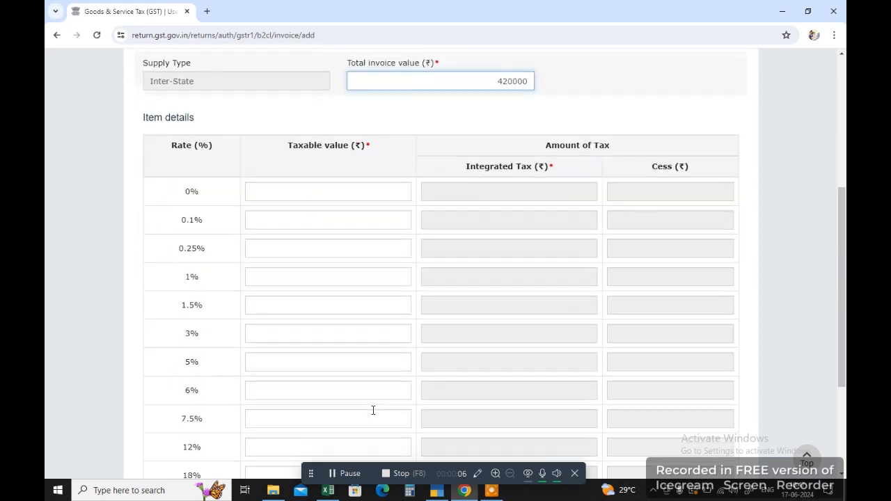
pyautogui.click(338, 366)
pyautogui.write('400000')
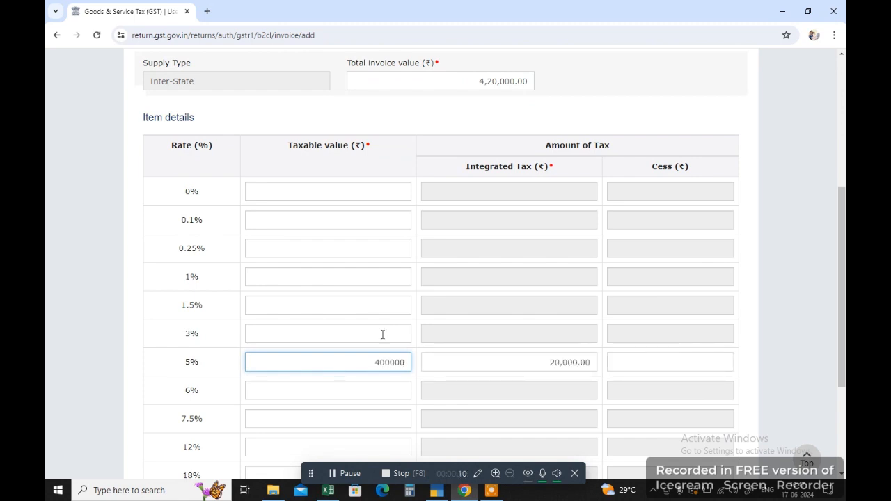
# Leave invoice 222 unsaved and return to the GSTR-1 overview.
pyautogui.scroll(-3, 382, 334)
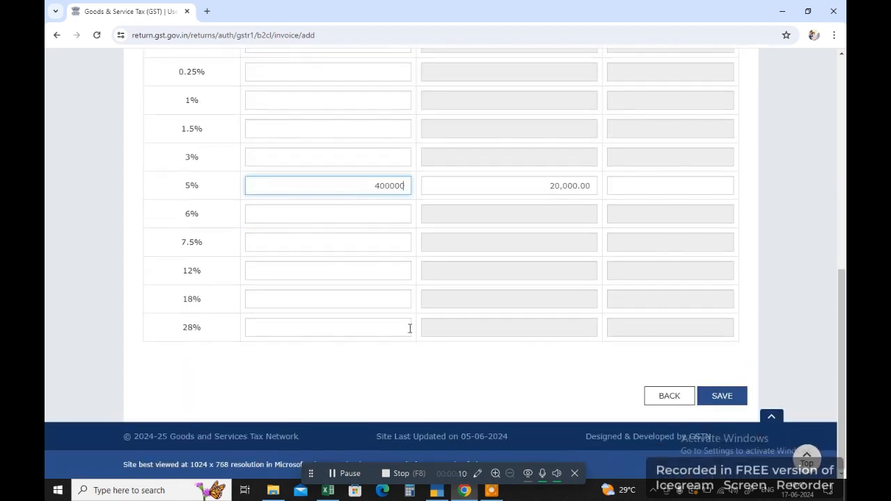
pyautogui.click(666, 399)
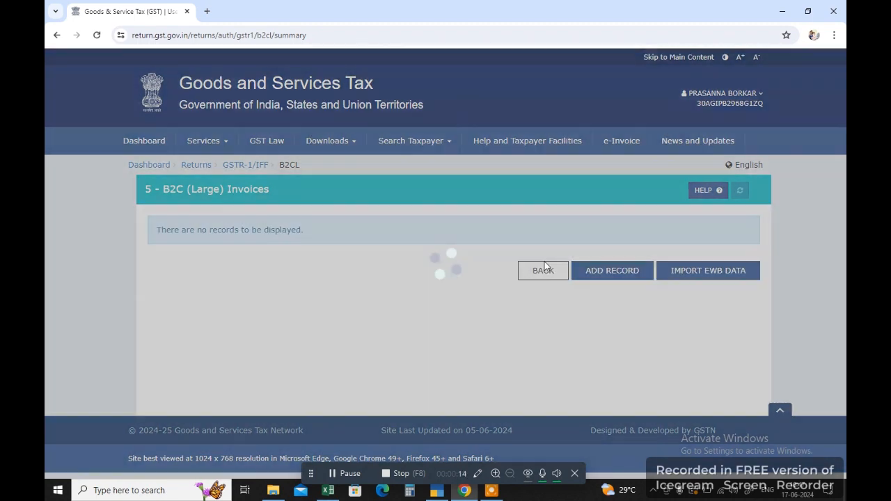
pyautogui.click(543, 271)
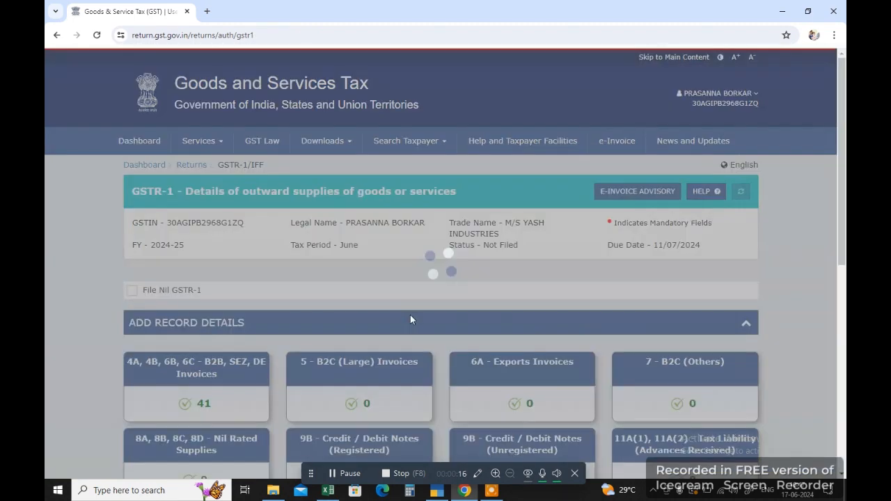
# Open 6A Exports Invoices, acknowledge the IGST refund guidelines and start a new export invoice.
pyautogui.scroll(-2, 409, 317)
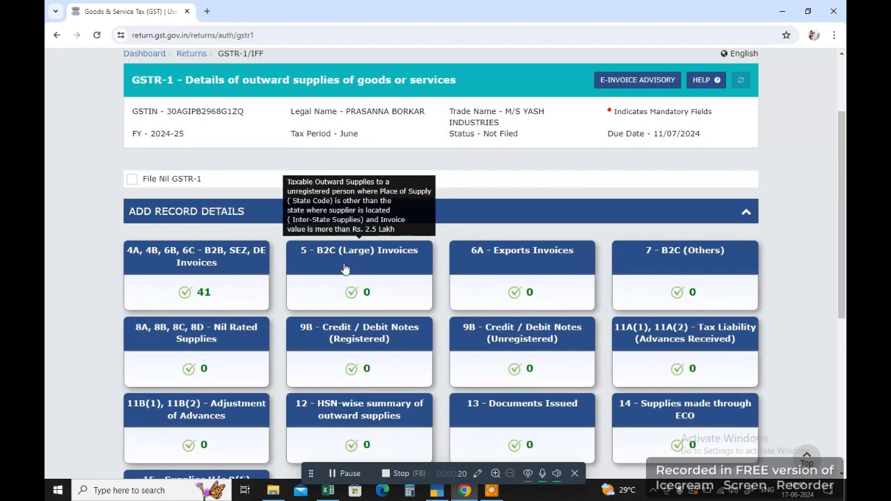
pyautogui.click(524, 276)
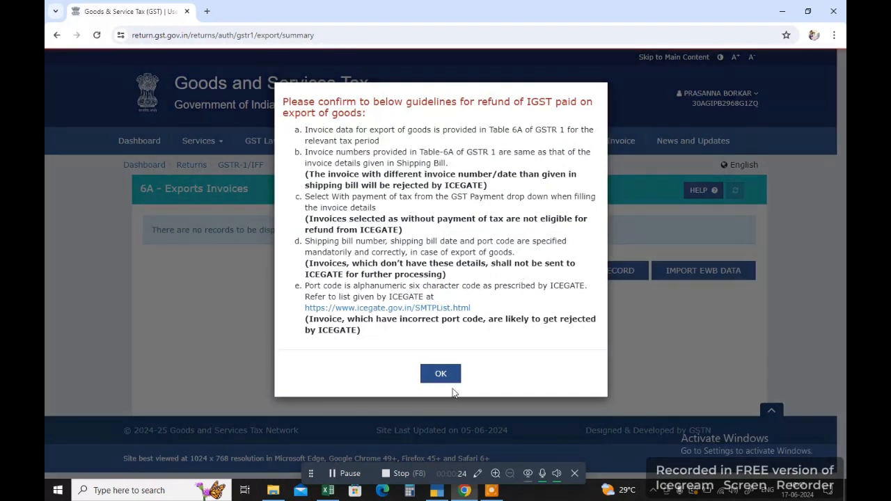
pyautogui.click(450, 381)
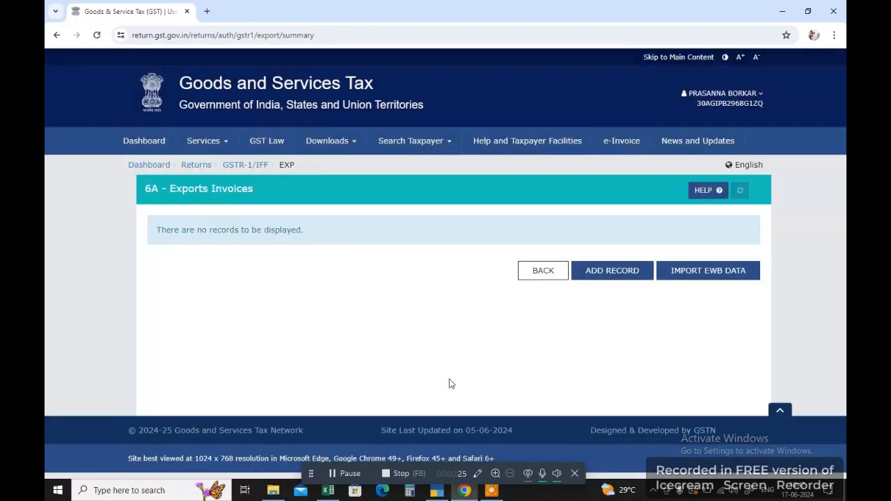
pyautogui.click(609, 277)
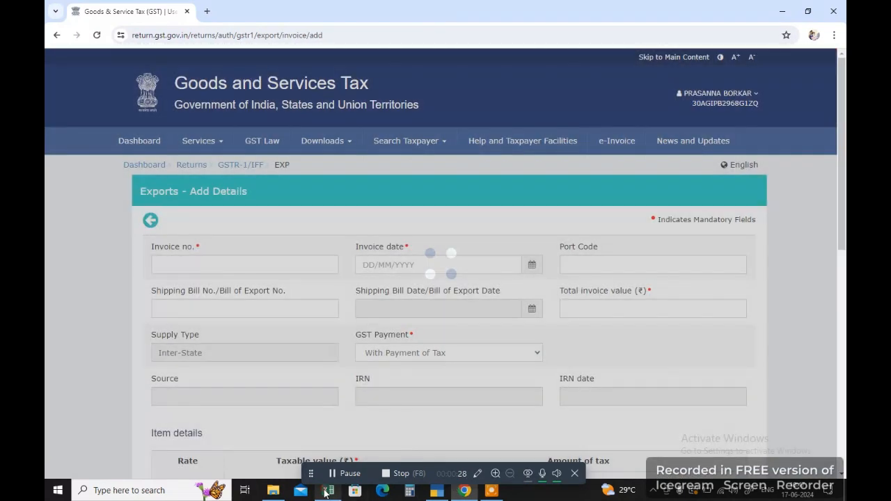
# In Excel's exp sheet, enter invoice number 333 dated 1/4 in row 5.
pyautogui.click(328, 490)
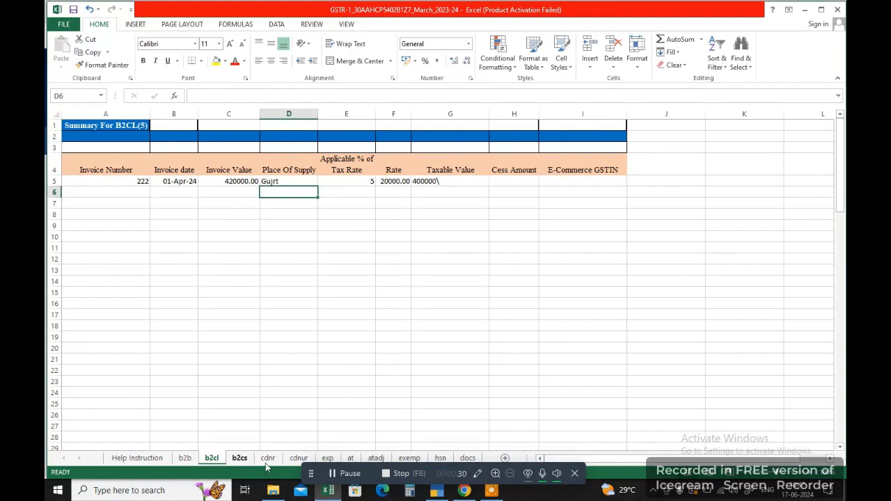
pyautogui.click(327, 459)
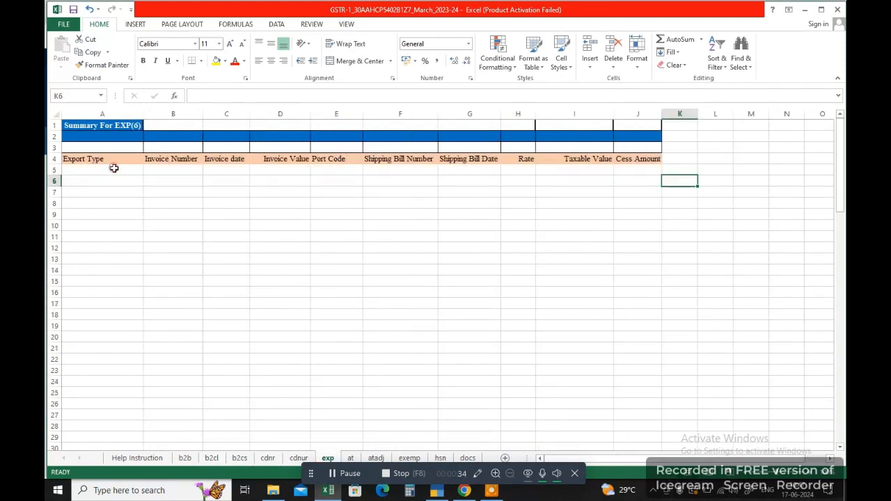
pyautogui.click(115, 168)
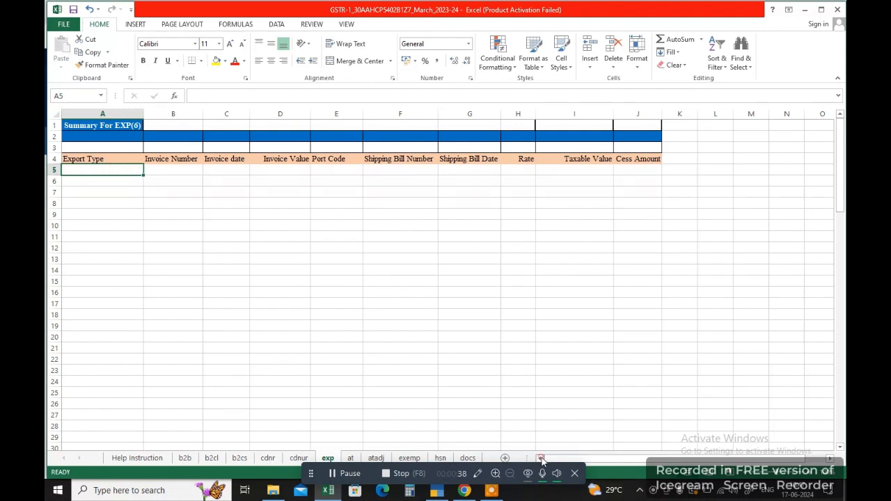
pyautogui.click(149, 169)
pyautogui.write('333')
pyautogui.click(230, 169)
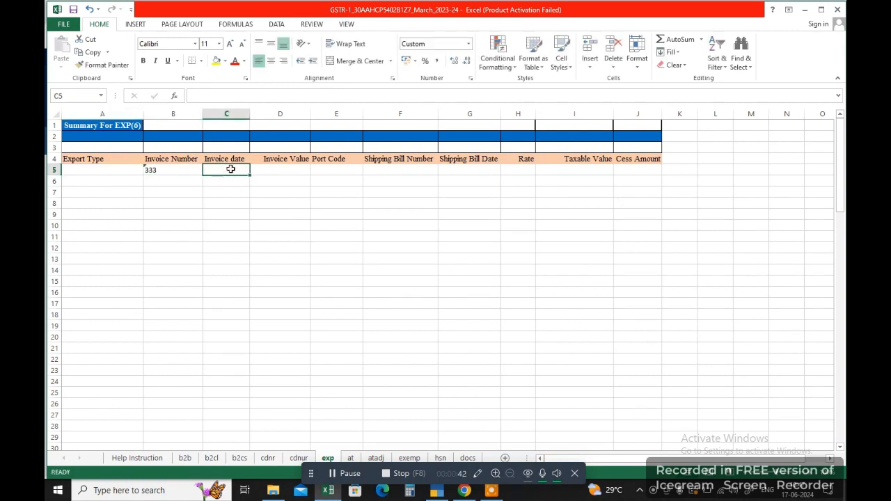
pyautogui.write('1/')
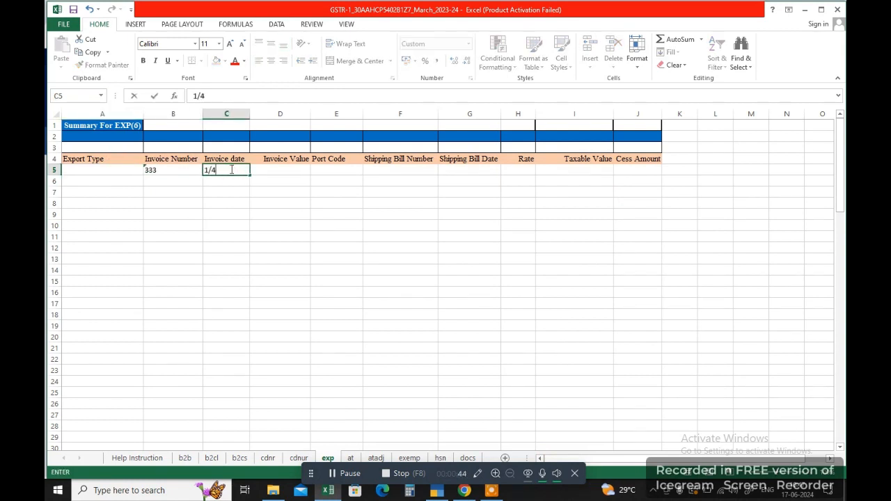
pyautogui.write('4')
pyautogui.press('Tab')
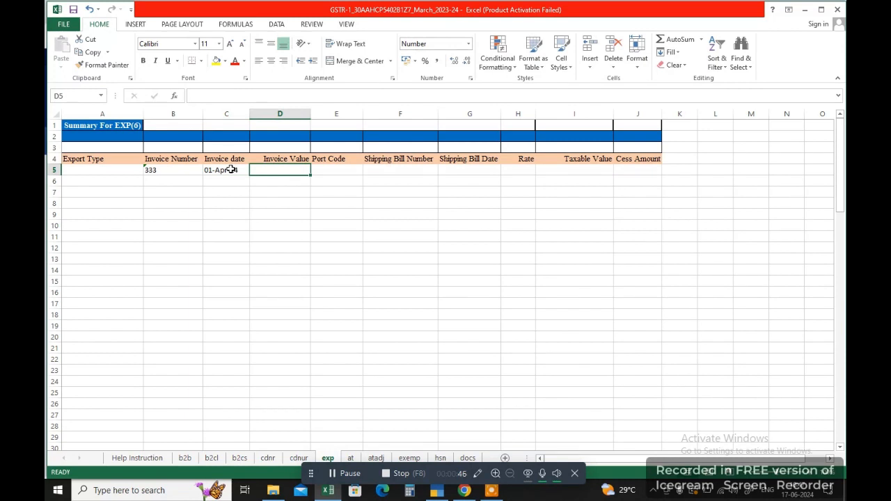
# Enter invoice value 210000, port code Goa and shipping bill 2222 in the exp row.
pyautogui.write('200000')
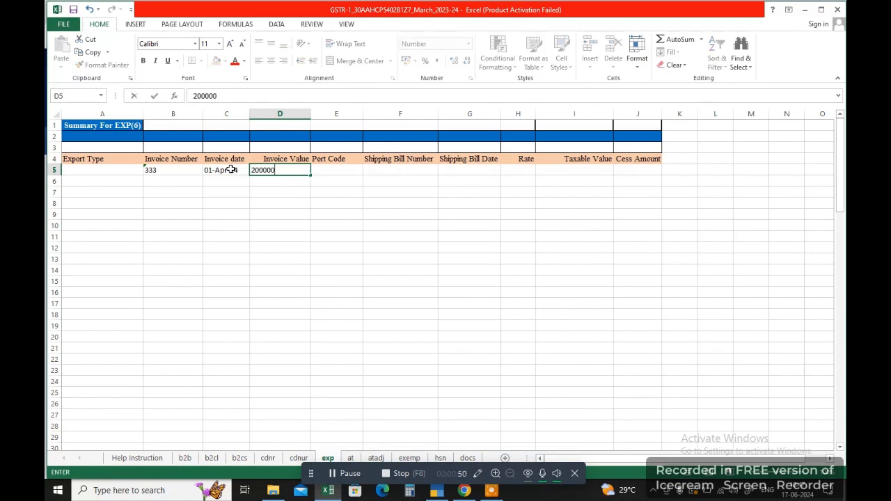
pyautogui.press('BackSpace')
pyautogui.press('BackSpace')
pyautogui.press('BackSpace')
pyautogui.write('10000')
pyautogui.press('Tab')
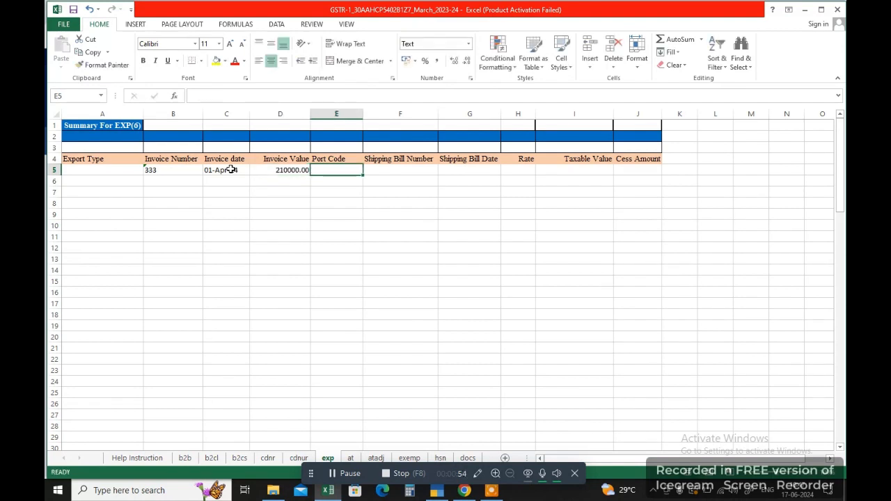
pyautogui.write('Goa')
pyautogui.press('Tab')
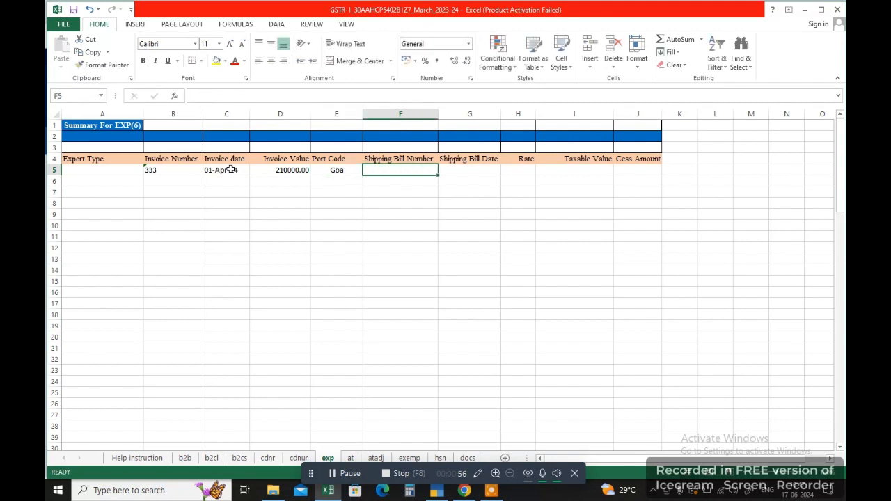
pyautogui.write('2222')
pyautogui.press('Tab')
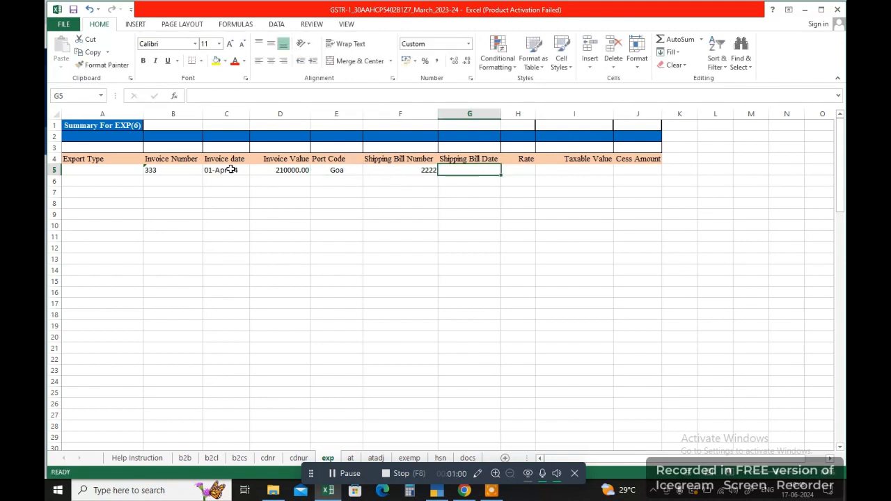
# Complete the row with shipping bill date 01-Apr-24, rate 5 and taxable value 2000000.
pyautogui.write('01-Apr-24')
pyautogui.press('Tab')
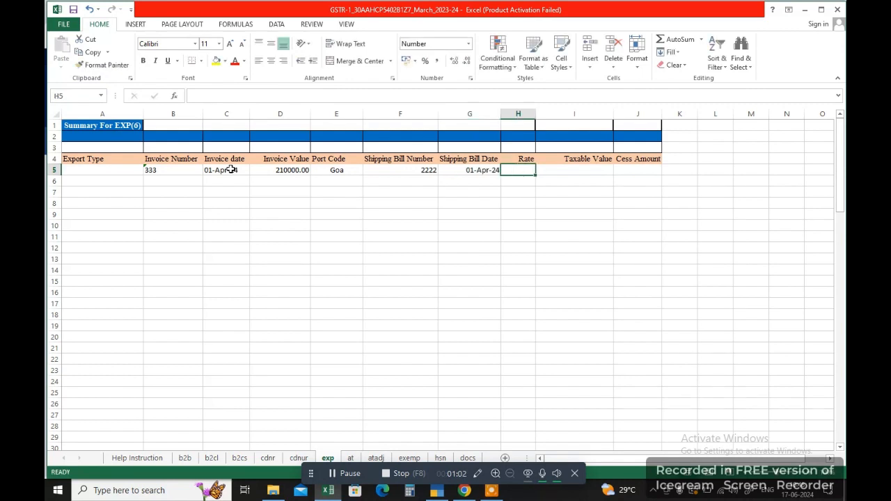
pyautogui.write('5')
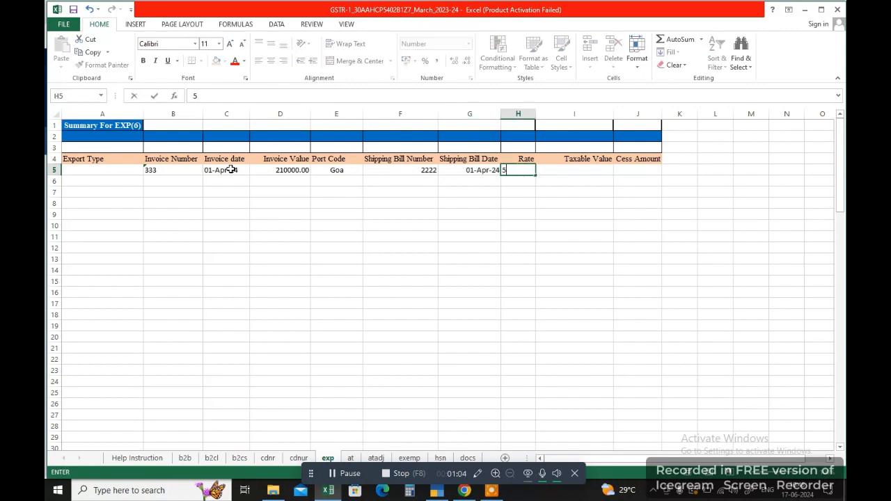
pyautogui.press('Tab')
pyautogui.write('2000000')
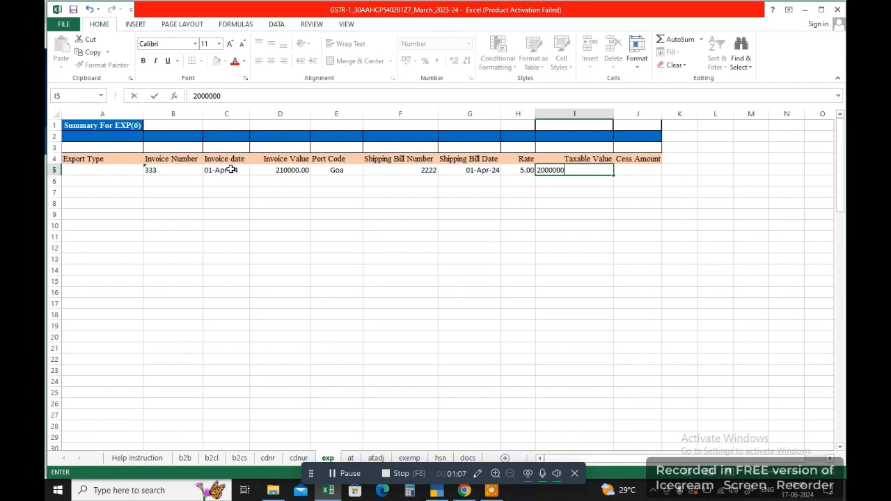
pyautogui.press('Return')
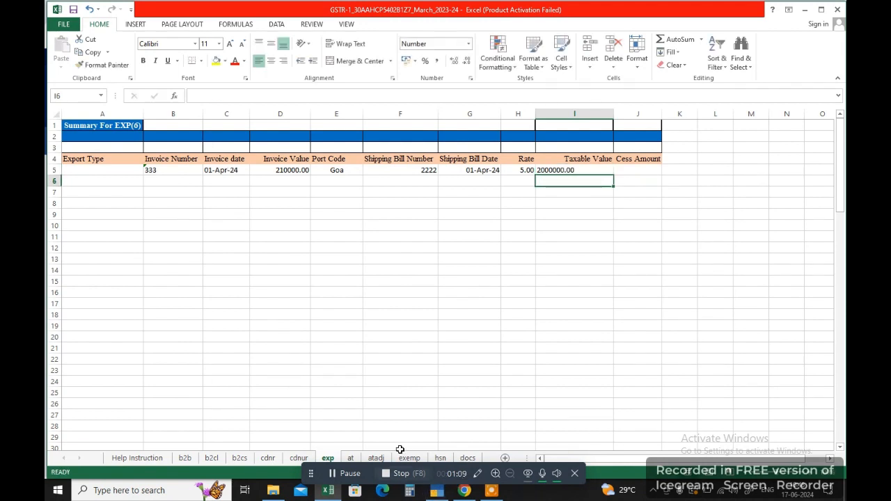
pyautogui.click(465, 491)
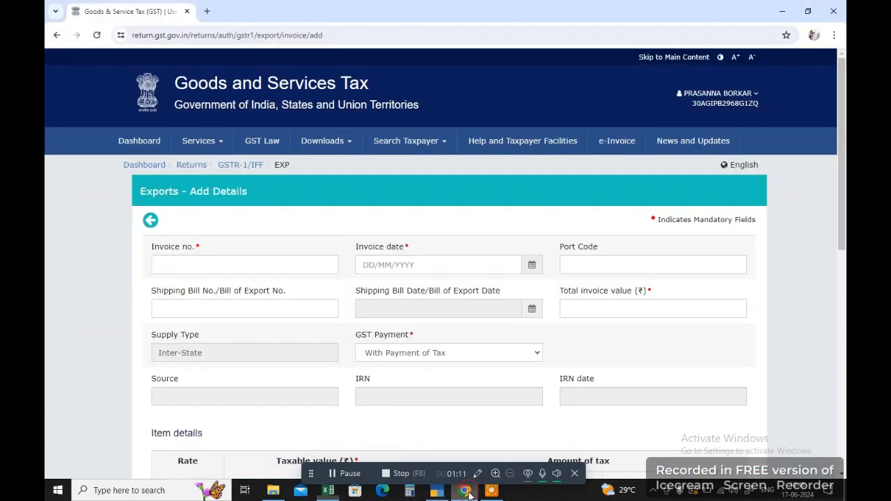
# Fill the export invoice with date 06/06/2024, port code Goa and shipping bill number 222.
pyautogui.click(212, 266)
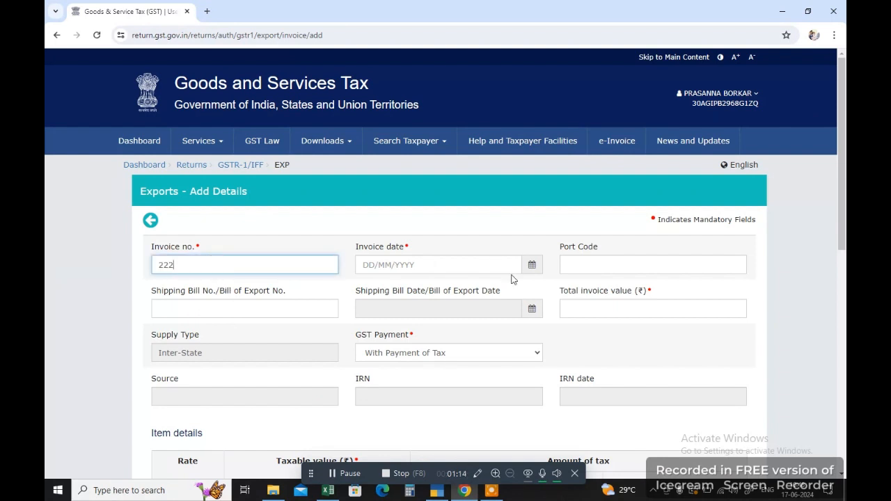
pyautogui.click(532, 264)
pyautogui.click(458, 264)
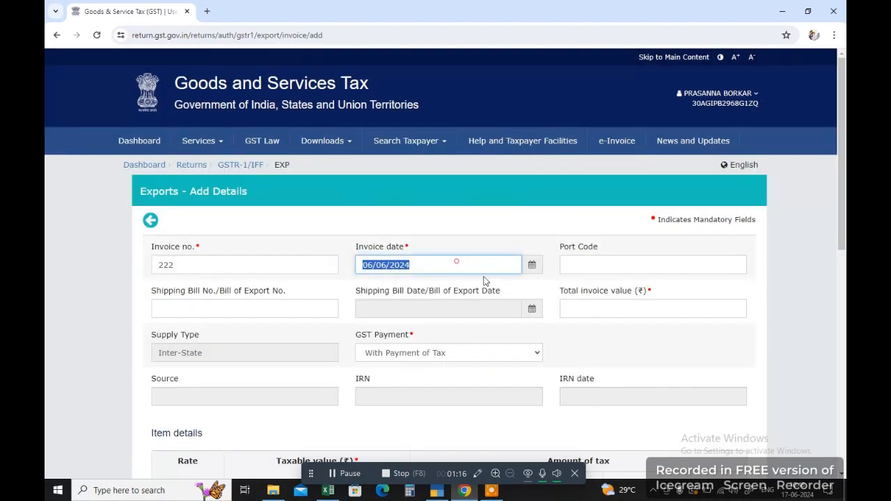
pyautogui.click(603, 266)
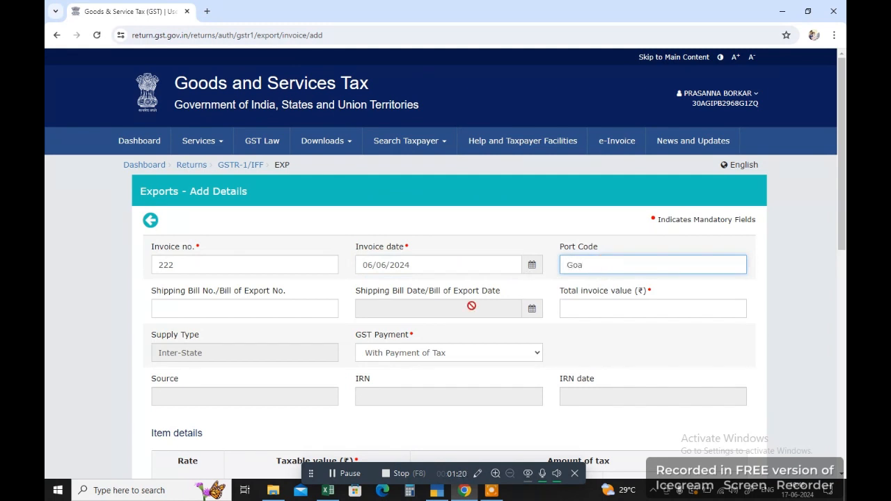
pyautogui.click(324, 310)
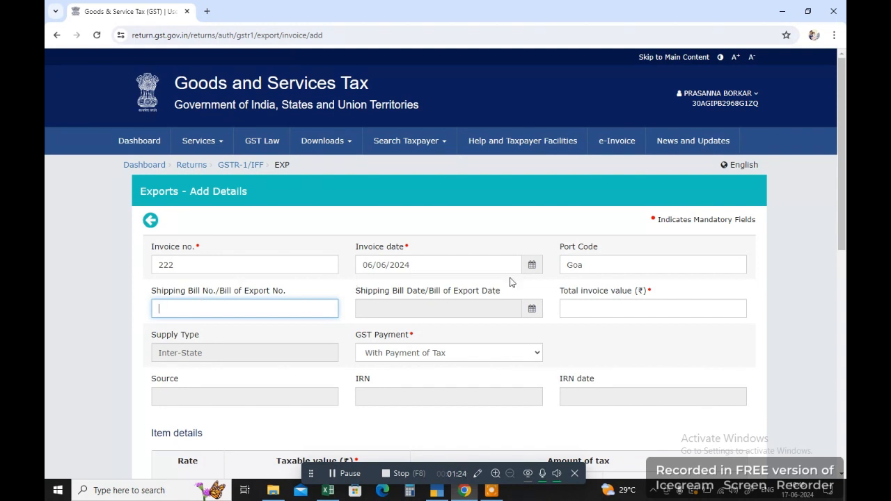
pyautogui.doubleClick(606, 264)
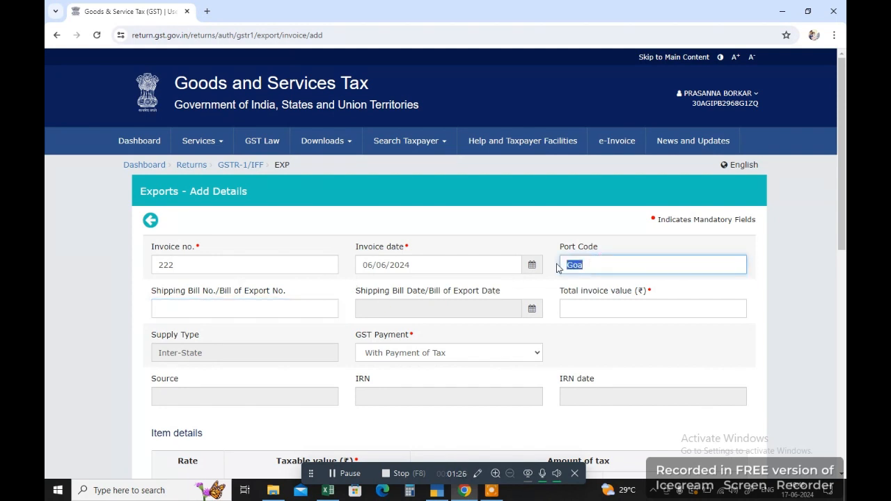
pyautogui.click(603, 263)
pyautogui.doubleClick(606, 264)
pyautogui.click(204, 309)
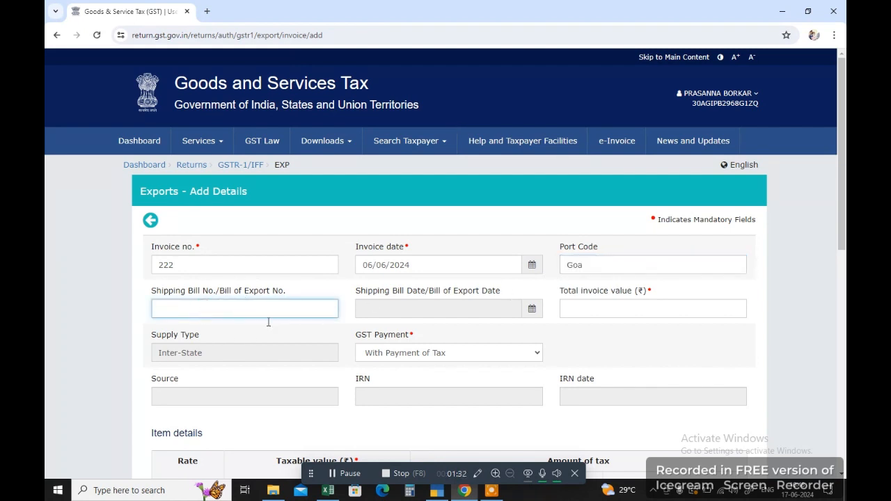
pyautogui.hotkey('alt', 'Tab')
pyautogui.hotkey('alt', 'Tab')
pyautogui.write('222')
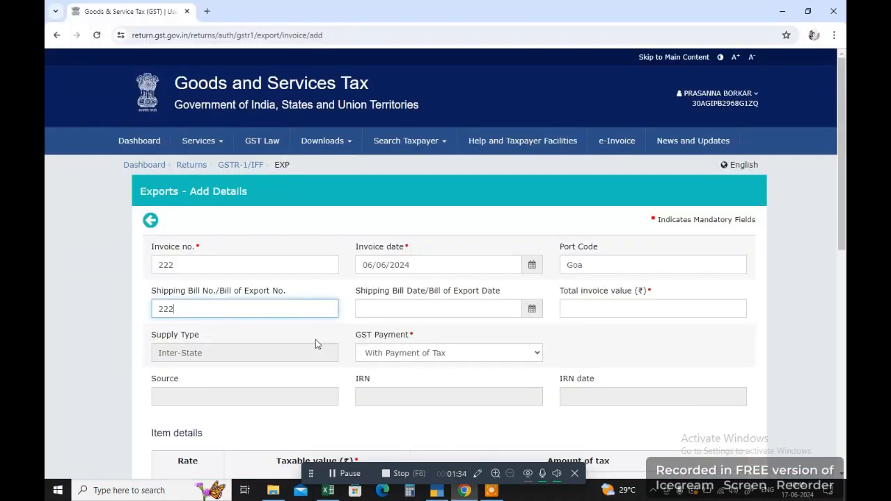
# Set the shipping bill date to 06/06/2024.
pyautogui.click(375, 314)
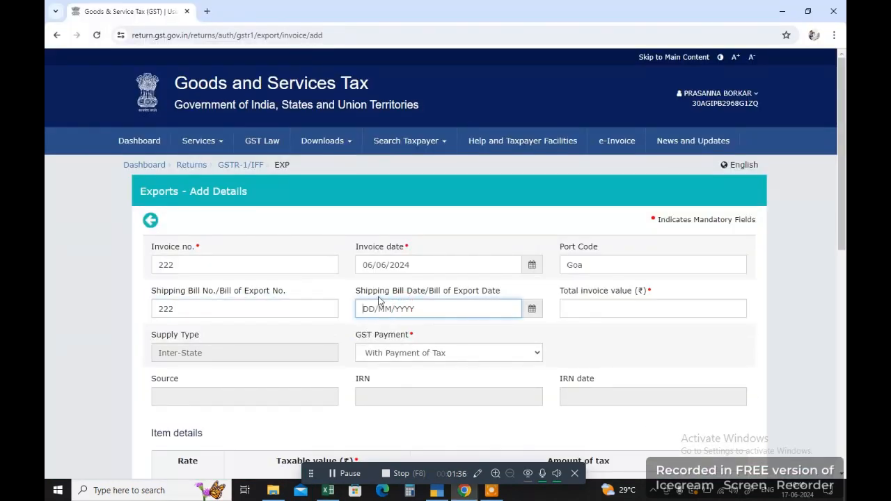
pyautogui.click(531, 311)
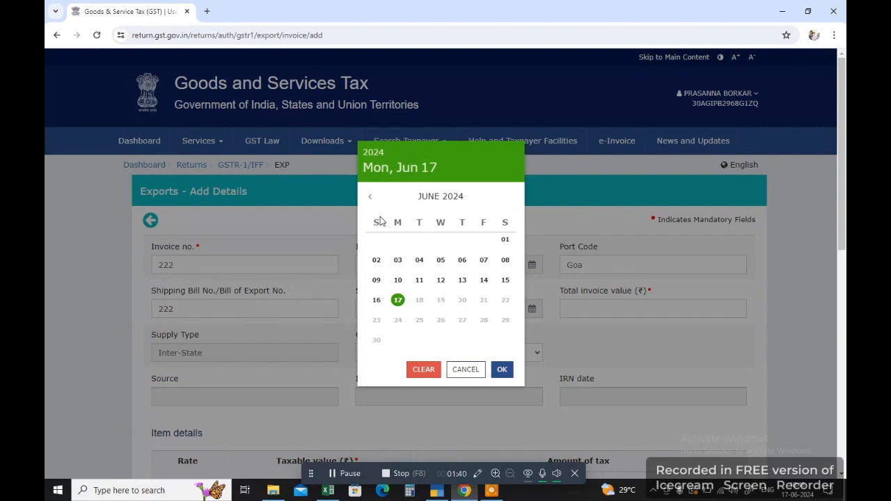
pyautogui.click(589, 298)
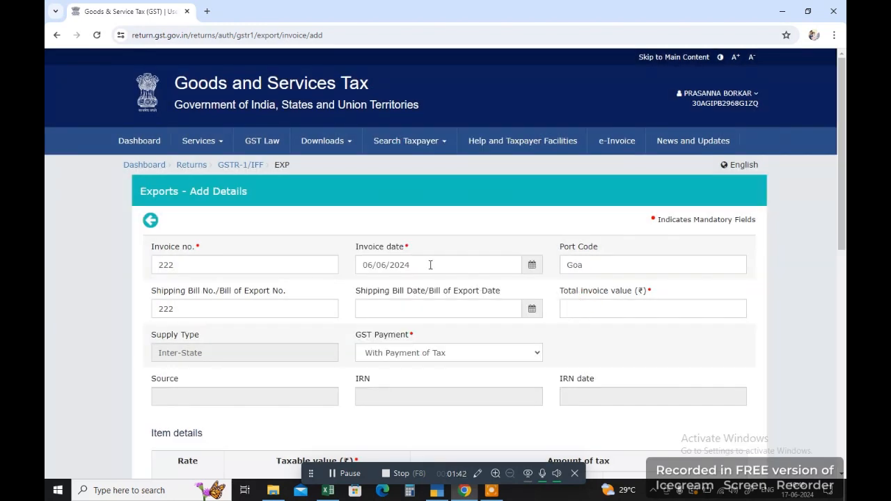
pyautogui.click(531, 310)
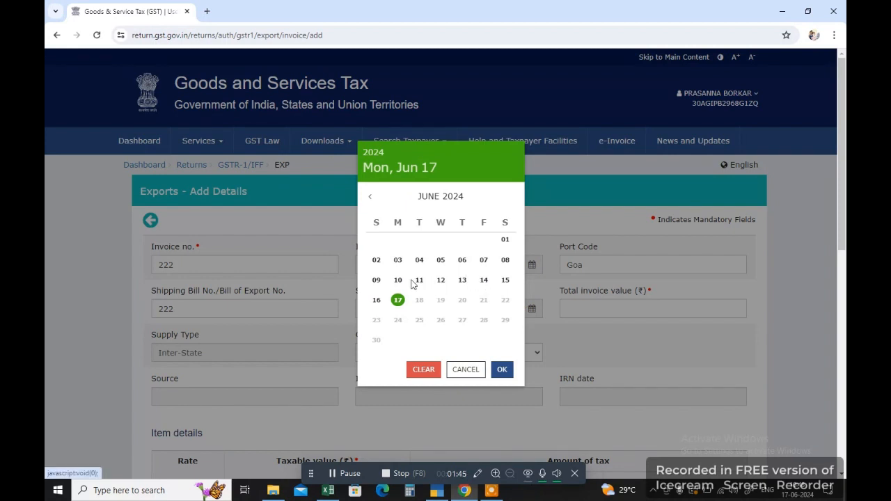
pyautogui.click(462, 260)
pyautogui.click(583, 307)
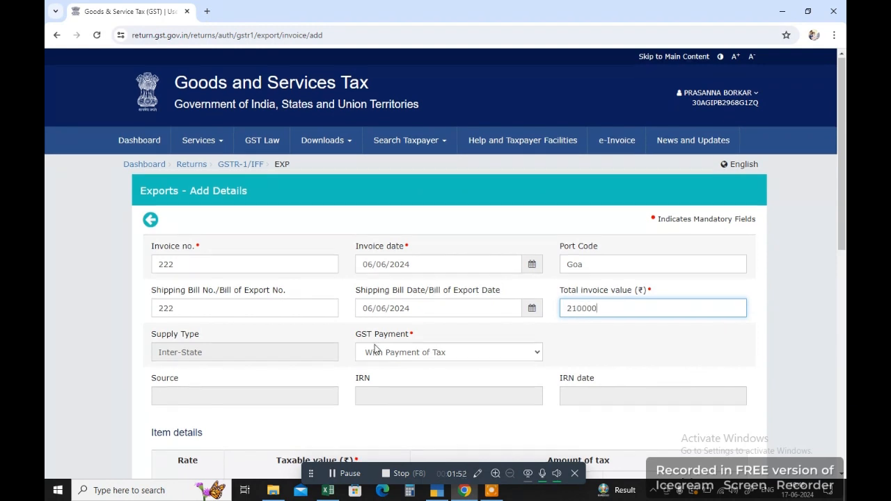
# Enter a taxable value of 2,00,000 for the 5% rate.
pyautogui.scroll(-4, 374, 349)
pyautogui.scroll(-1, 374, 348)
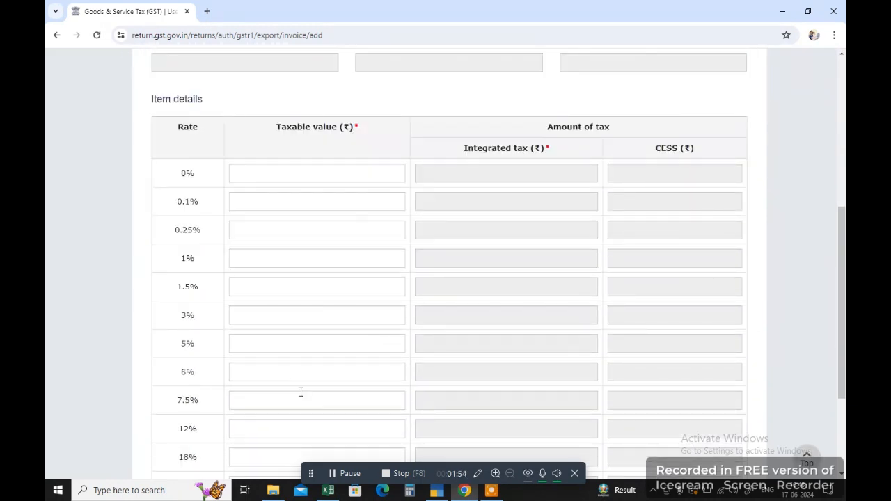
pyautogui.click(301, 349)
pyautogui.write('1,00')
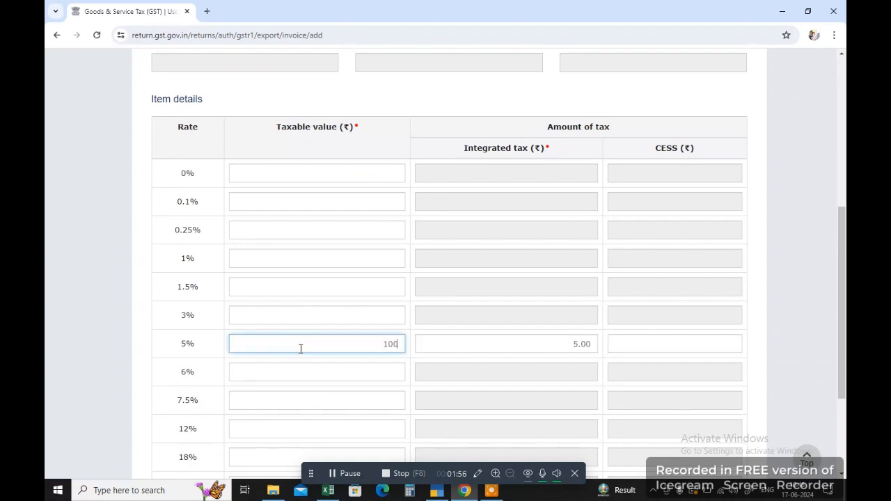
pyautogui.press('BackSpace')
pyautogui.press('BackSpace')
pyautogui.press('BackSpace')
pyautogui.write('2,00,00')
pyautogui.write('0')
pyautogui.scroll(-3, 301, 349)
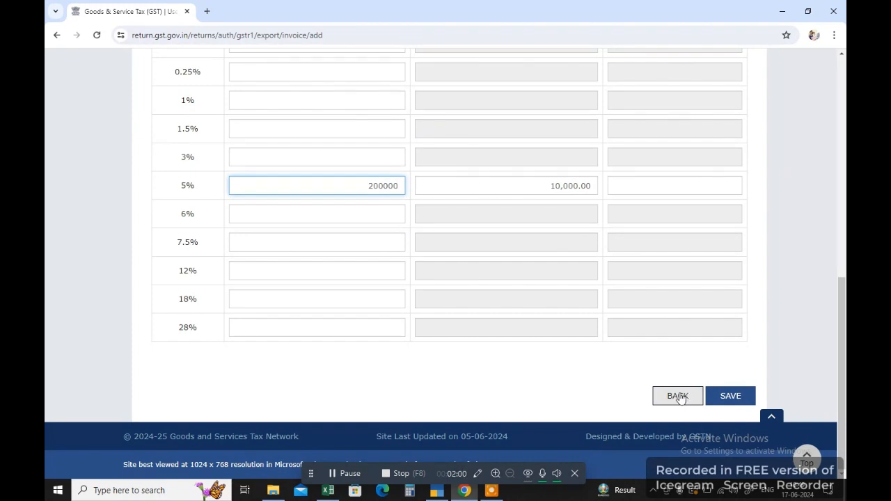
# Leave the export invoice unsaved and return to the GSTR-1 details page.
pyautogui.click(678, 396)
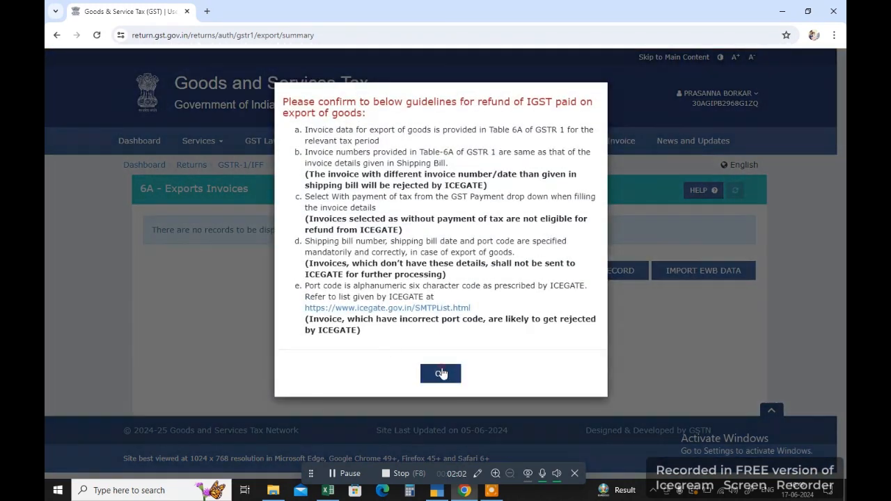
pyautogui.click(440, 372)
pyautogui.click(538, 275)
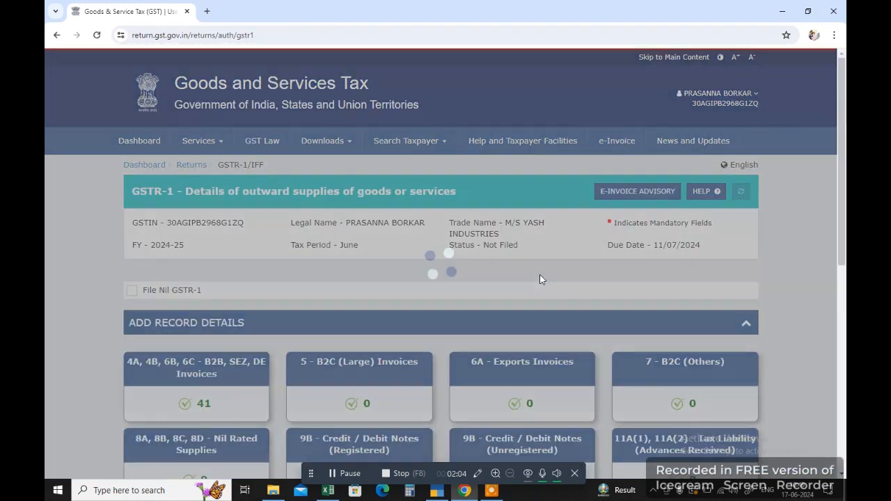
pyautogui.scroll(-1, 458, 371)
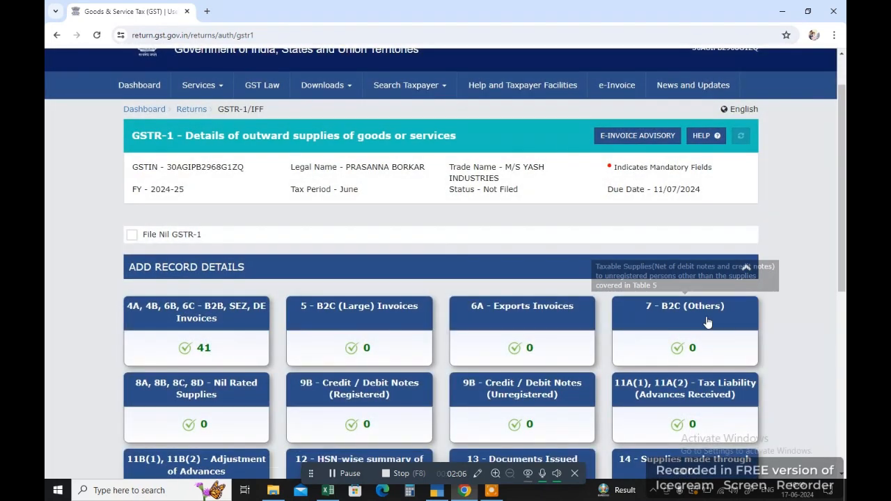
# In TallyPrime, open GSTR-1 in return view and drill into B2C (Small) Invoices.
pyautogui.click(439, 491)
pyautogui.press('Escape')
pyautogui.press('Return')
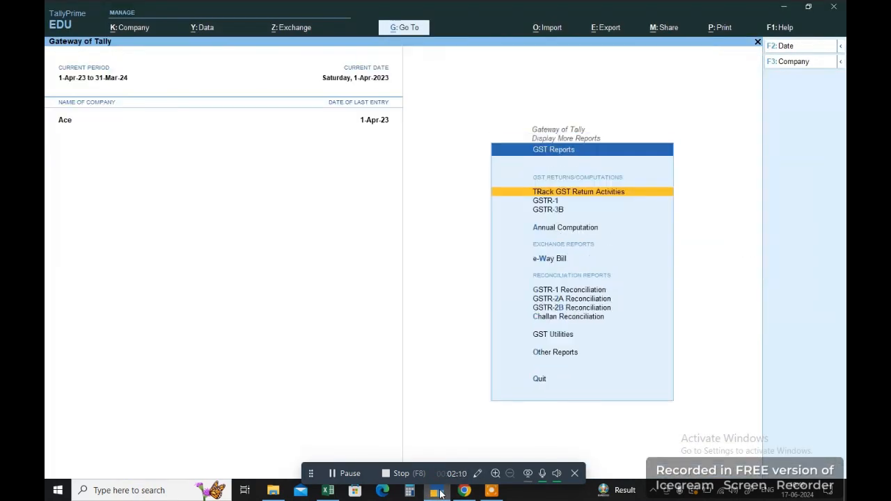
pyautogui.press('Down')
pyautogui.press('Return')
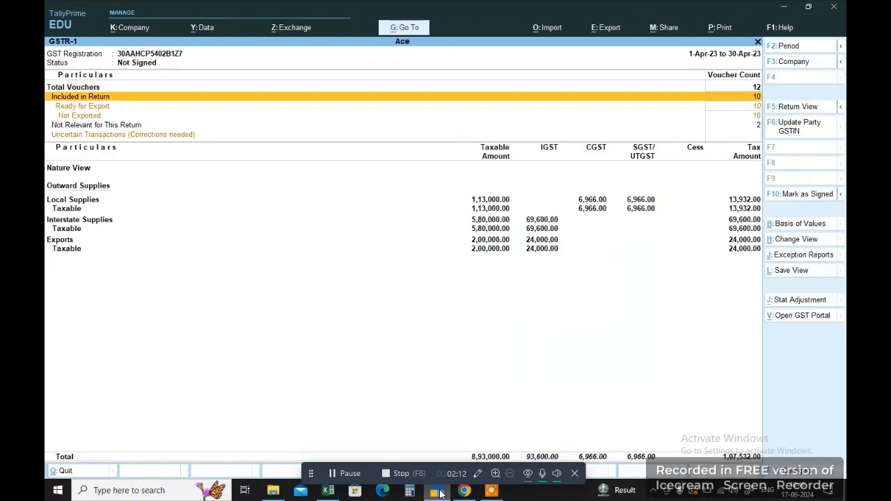
pyautogui.press('Down')
pyautogui.press('Down')
pyautogui.press('Down')
pyautogui.press('Down')
pyautogui.press('Down')
pyautogui.press('Down')
pyautogui.press('Down')
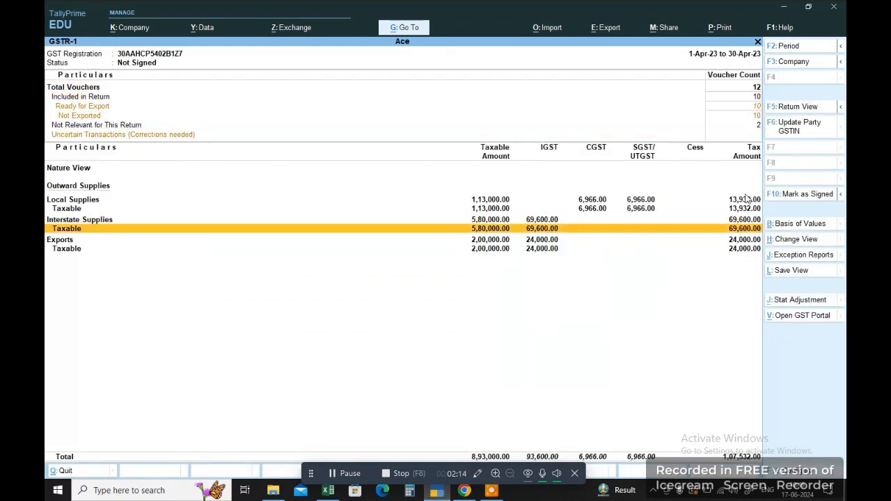
pyautogui.click(808, 105)
pyautogui.press('Down')
pyautogui.press('Down')
pyautogui.press('Down')
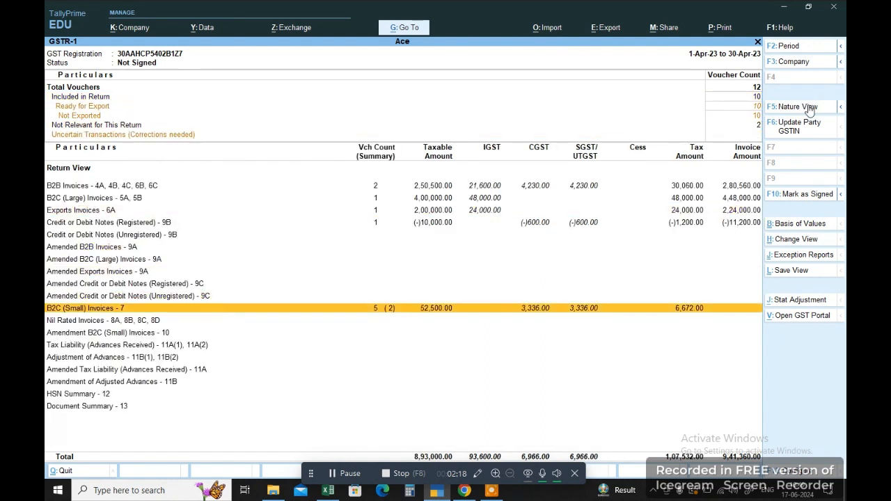
pyautogui.press('Return')
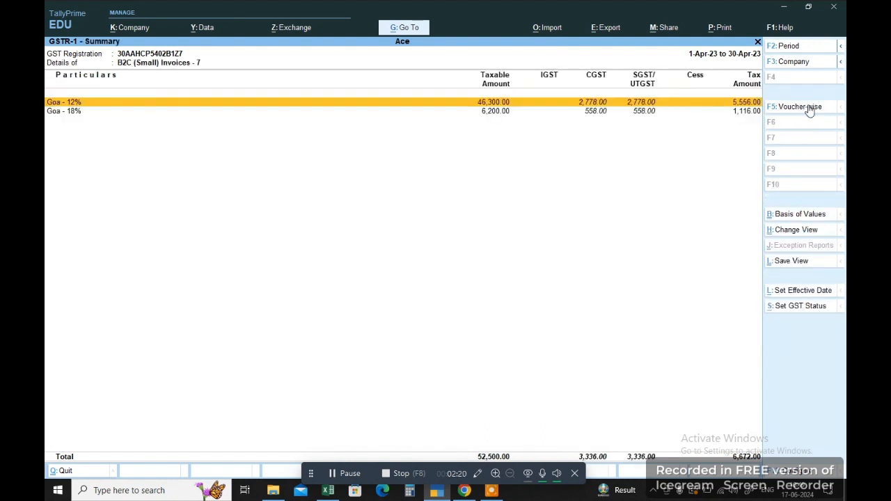
# Review the Goa 12% (46,300.00) and 18% (6,200.00) rows and the Goa 12% vouchers.
pyautogui.press('Down')
pyautogui.press('Up')
pyautogui.press('Down')
pyautogui.press('Up')
pyautogui.press('Down')
pyautogui.press('Up')
pyautogui.press('Down')
pyautogui.press('Up')
pyautogui.press('Down')
pyautogui.press('Up')
pyautogui.press('Return')
pyautogui.press('Down')
pyautogui.press('Down')
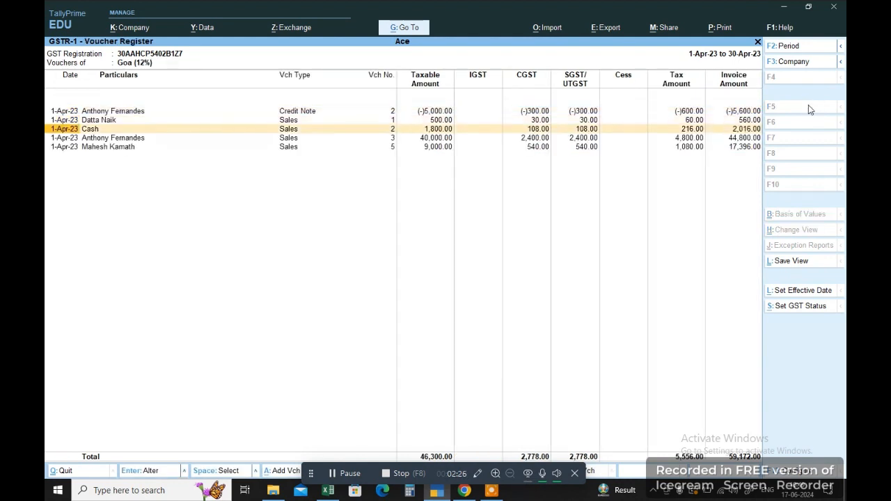
pyautogui.press('Down')
pyautogui.press('Down')
pyautogui.press('Up')
pyautogui.press('Up')
pyautogui.press('Up')
pyautogui.press('Up')
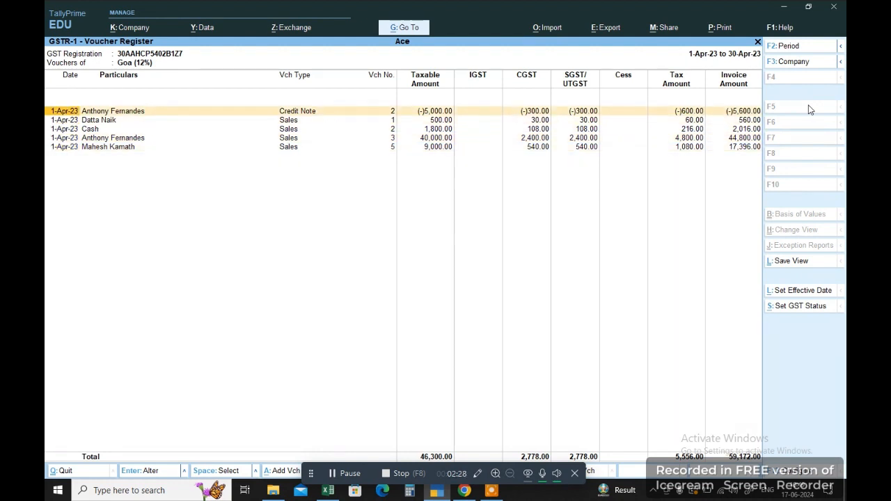
pyautogui.press('Down')
pyautogui.press('Down')
pyautogui.press('Down')
pyautogui.press('Down')
pyautogui.press('Up')
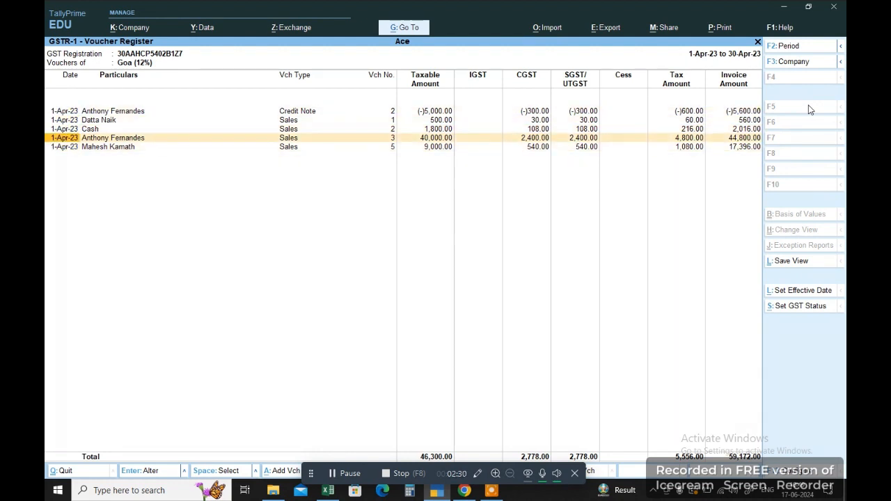
pyautogui.press('Escape')
pyautogui.press('Down')
pyautogui.press('Up')
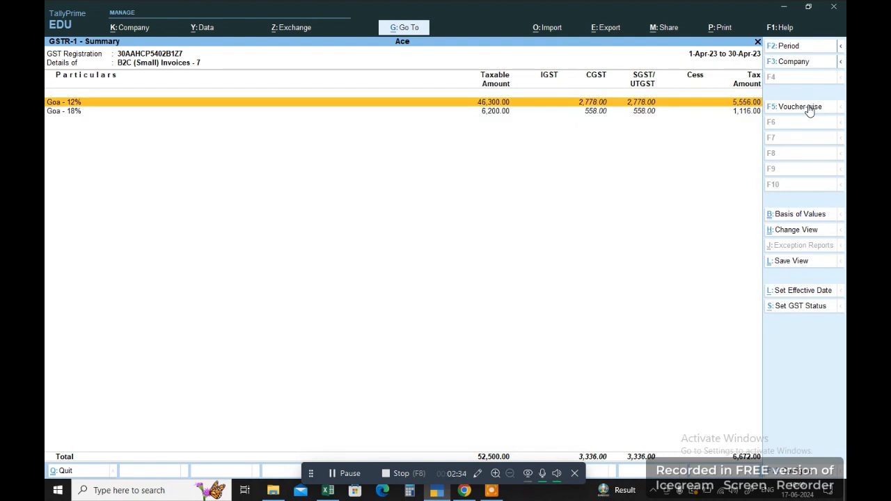
pyautogui.press('Down')
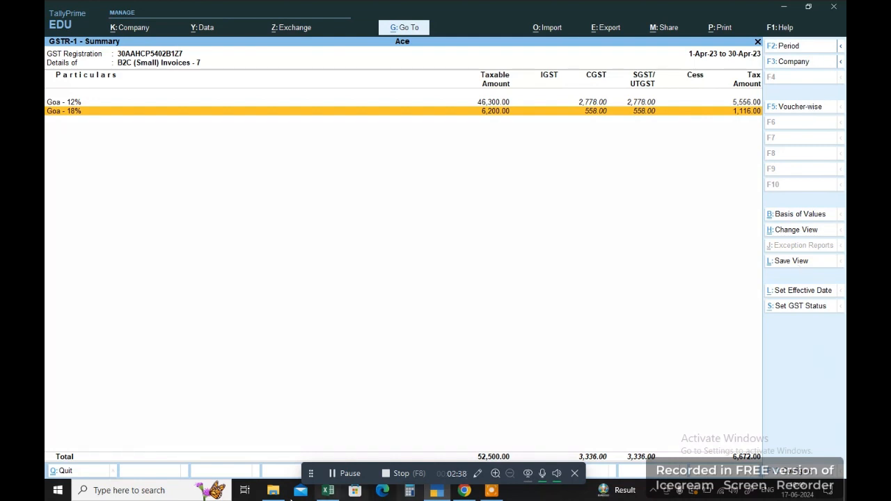
# Show Excel's b2cs sheet and select data rows A5 to E8.
pyautogui.click(324, 491)
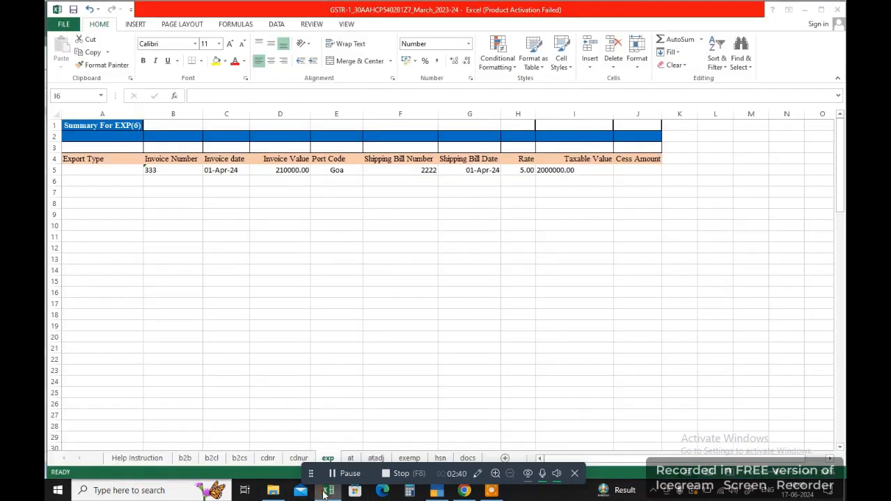
pyautogui.click(243, 458)
pyautogui.moveTo(101, 182); pyautogui.dragTo(348, 214)
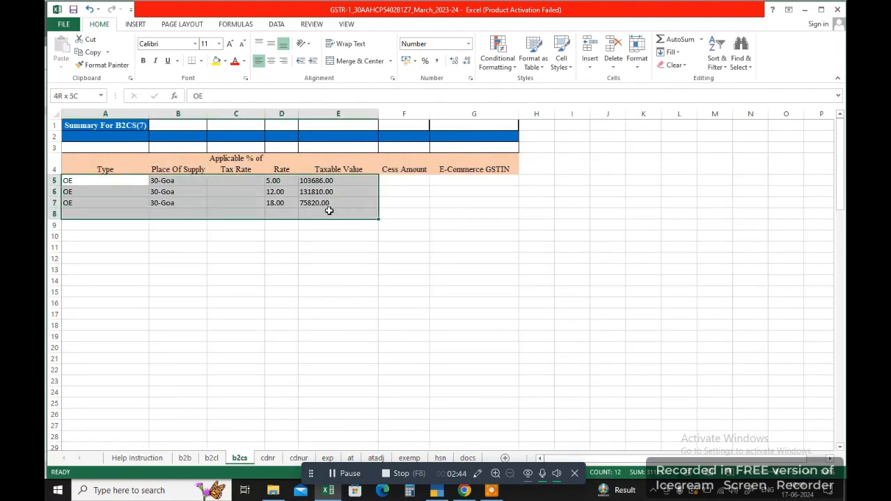
# Start a new 7 - B2C (Others) record with place of supply 30-Goa.
pyautogui.click(473, 491)
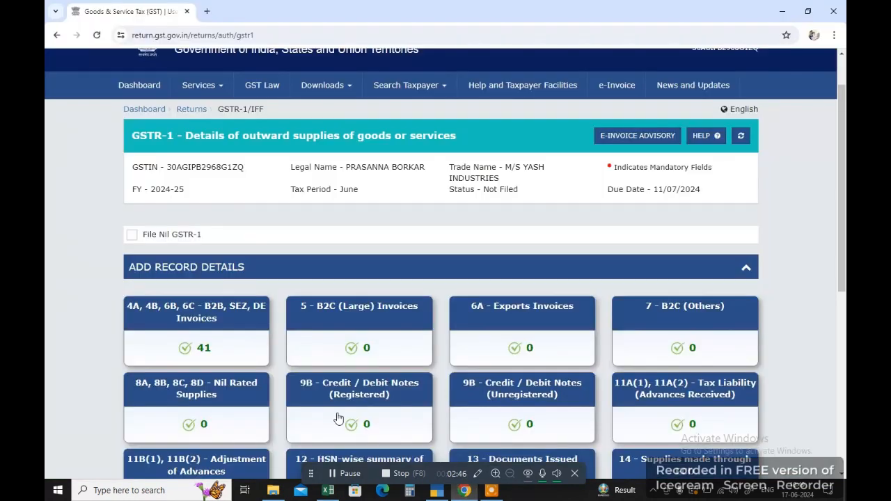
pyautogui.click(650, 327)
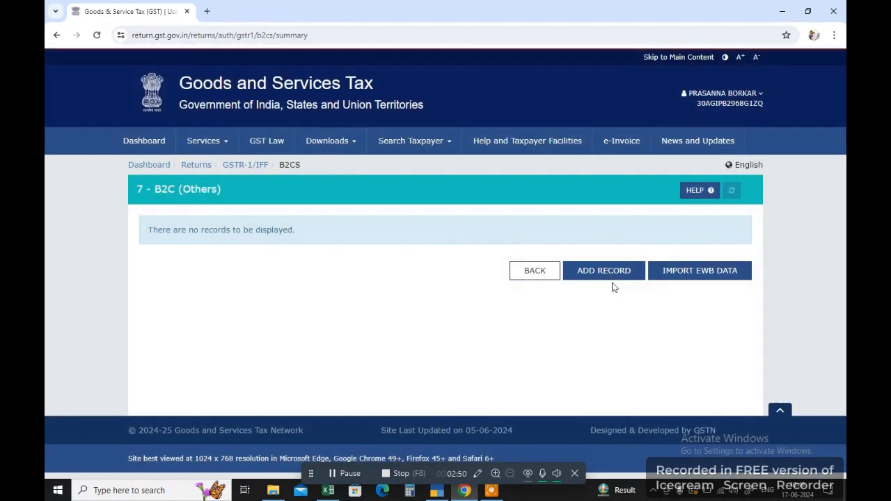
pyautogui.click(605, 277)
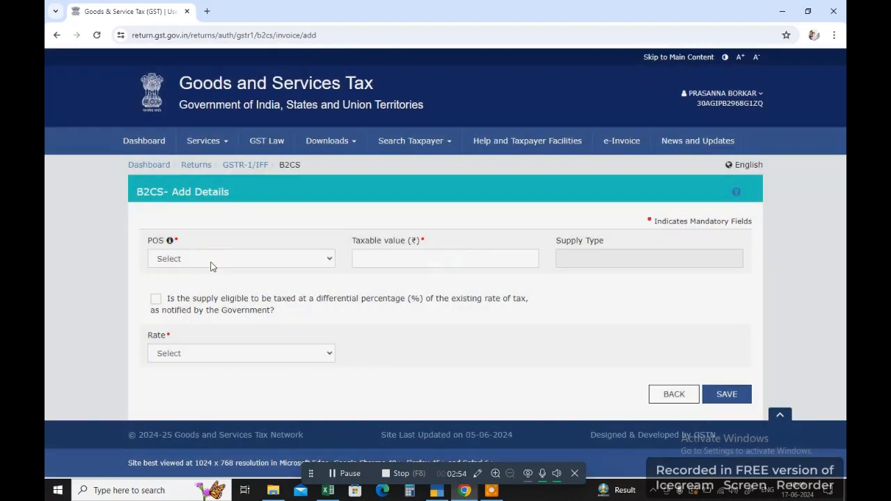
pyautogui.click(211, 261)
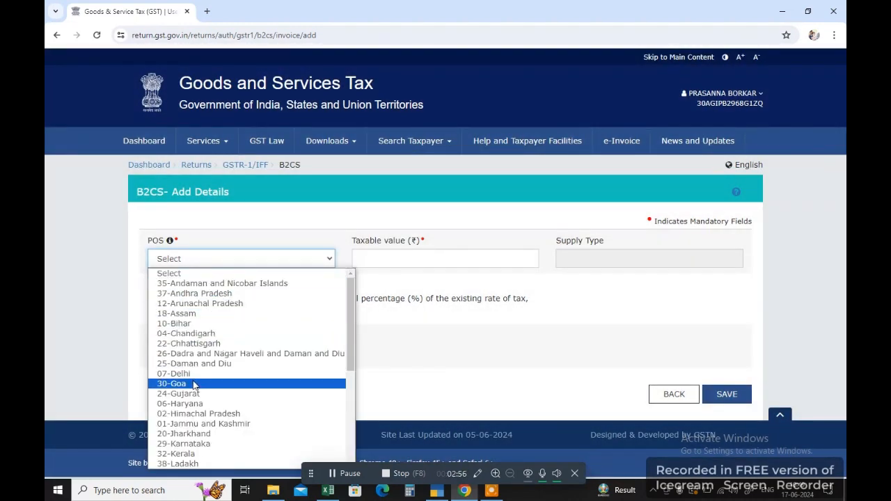
pyautogui.click(194, 385)
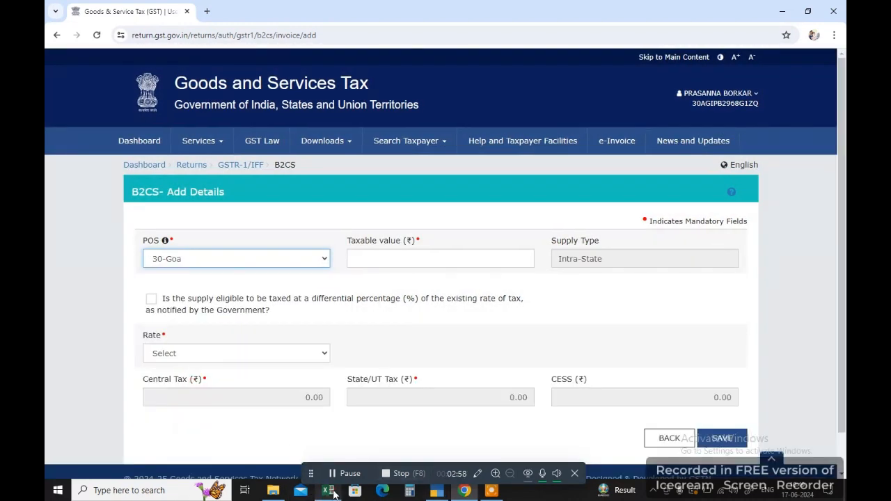
# Check the place of supply, rate and taxable value in Excel's b2cs row 5.
pyautogui.click(333, 493)
pyautogui.click(171, 184)
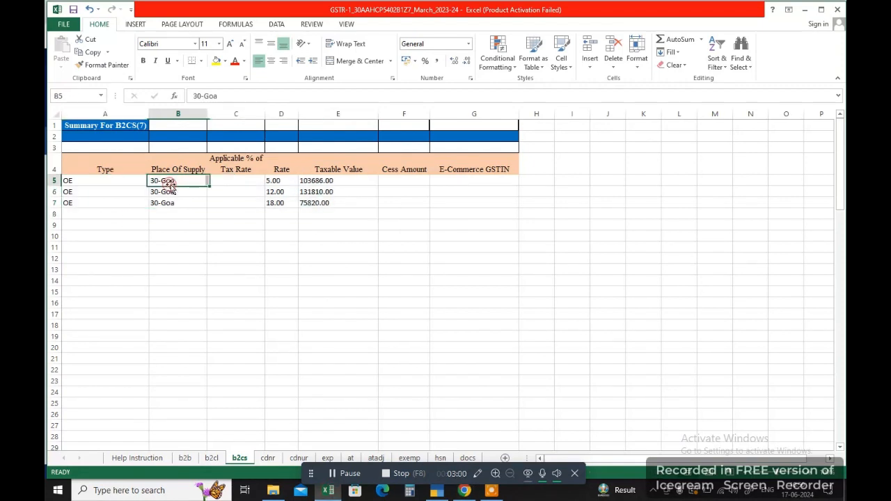
pyautogui.click(260, 182)
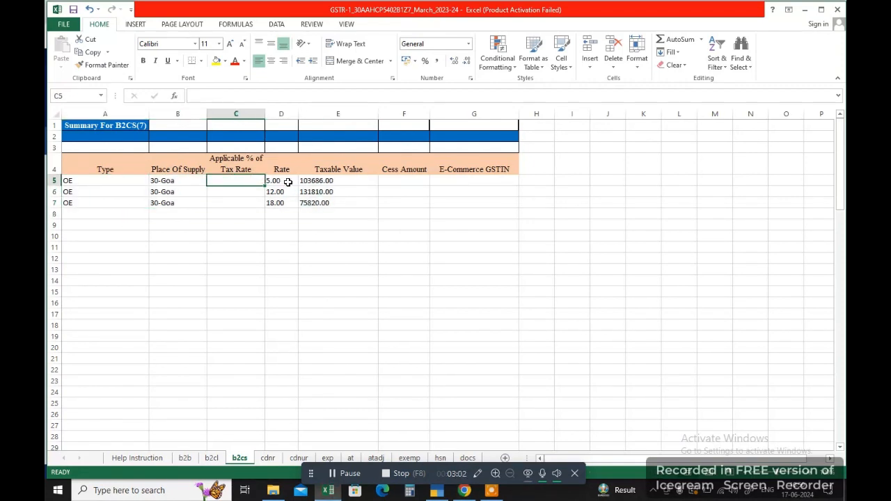
pyautogui.click(300, 181)
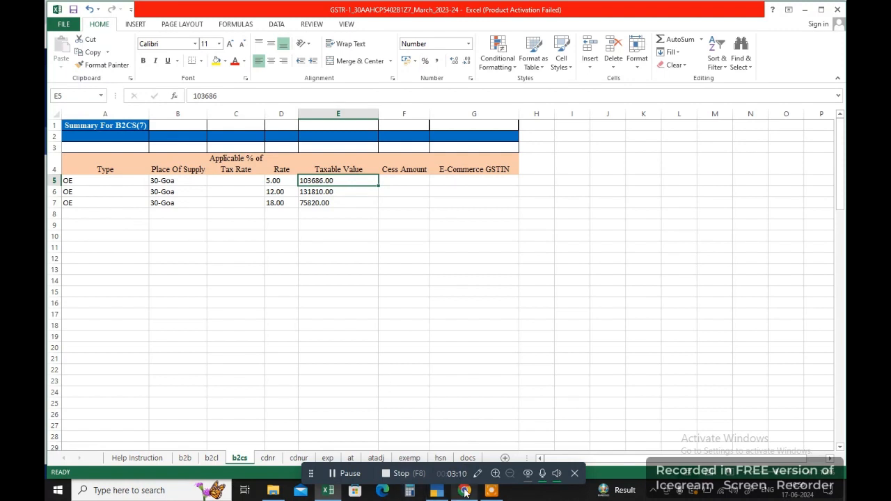
pyautogui.click(464, 491)
# Enter taxable value 10,30,686.00 at rate 5, then leave the record unsaved.
pyautogui.click(437, 261)
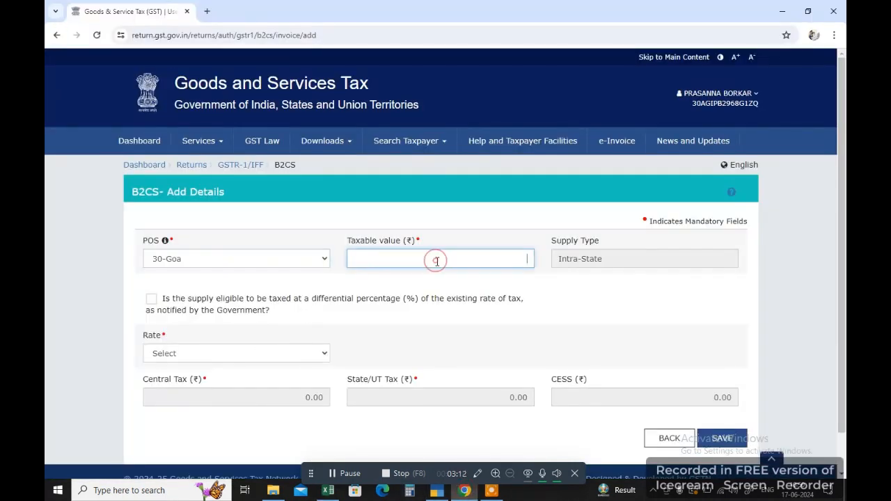
pyautogui.write('103686')
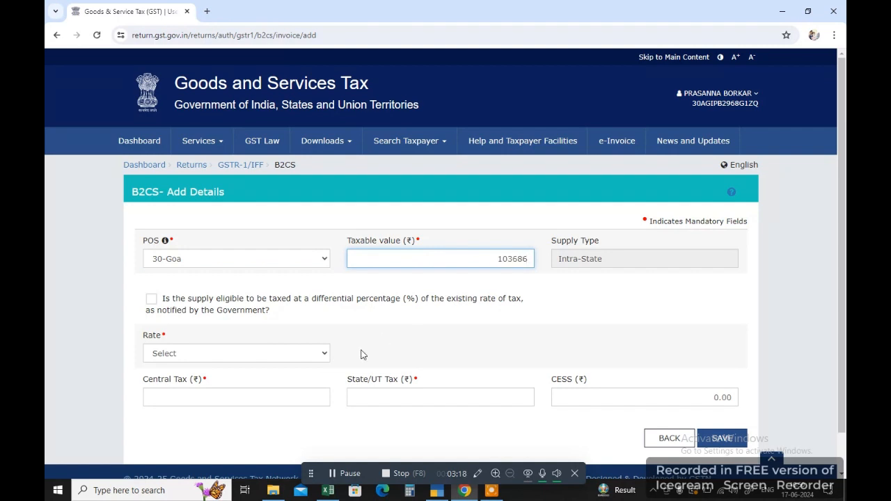
pyautogui.click(512, 258)
pyautogui.click(236, 353)
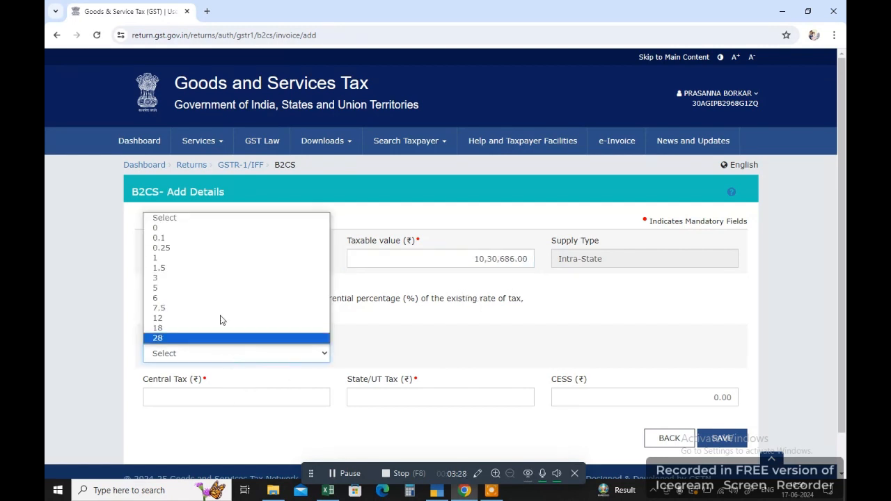
pyautogui.click(213, 296)
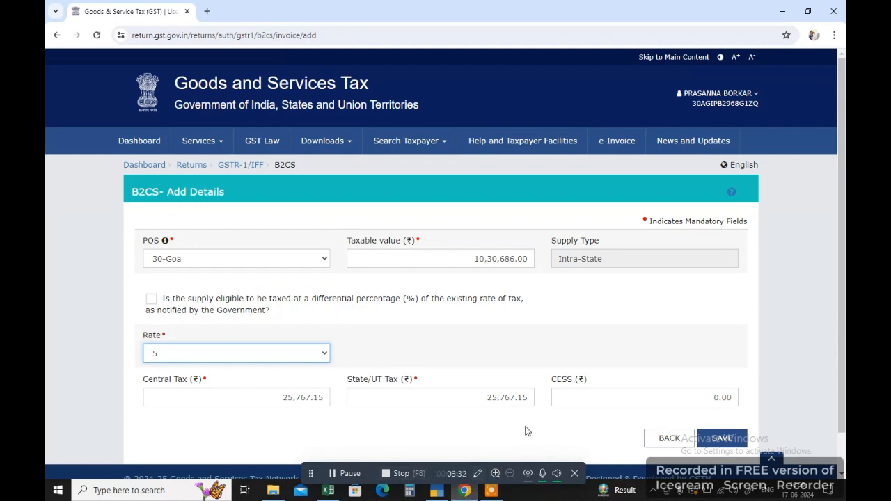
pyautogui.click(669, 439)
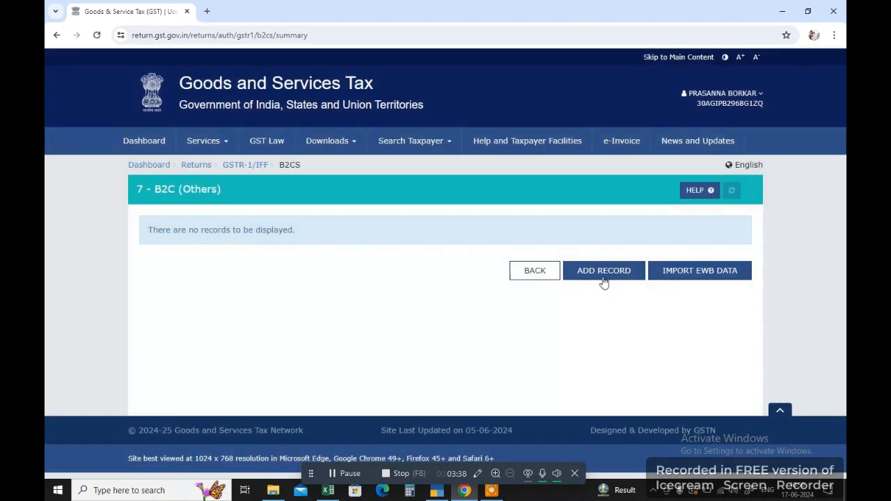
# Start a fresh B2C (Others) record and check Excel row 7's type, place, 18 rate and taxable value.
pyautogui.click(606, 276)
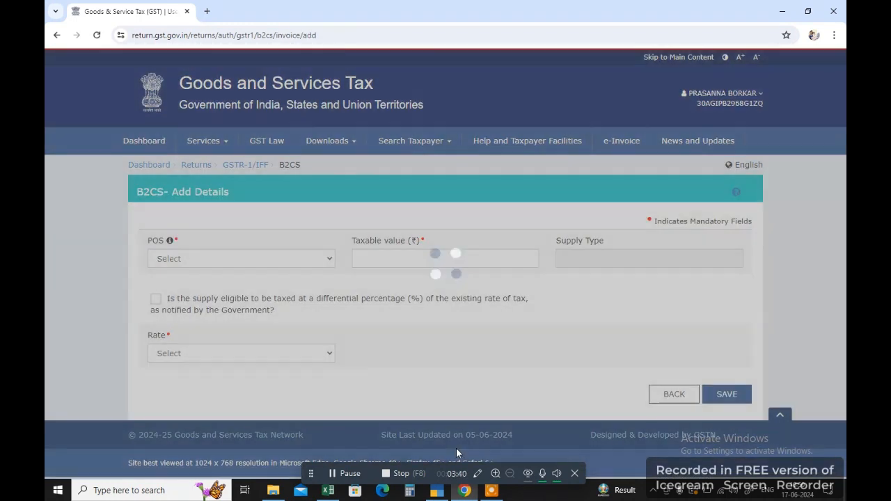
pyautogui.hotkey('alt', 'Tab')
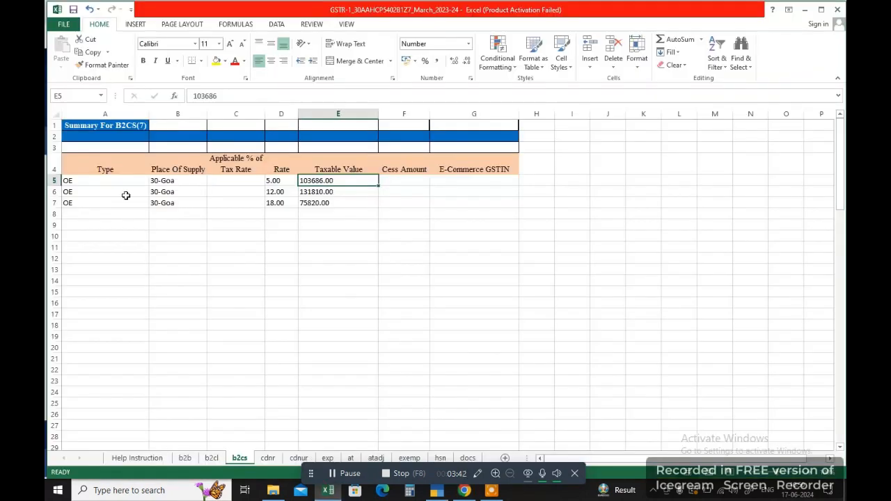
pyautogui.click(99, 202)
pyautogui.click(193, 203)
pyautogui.click(267, 206)
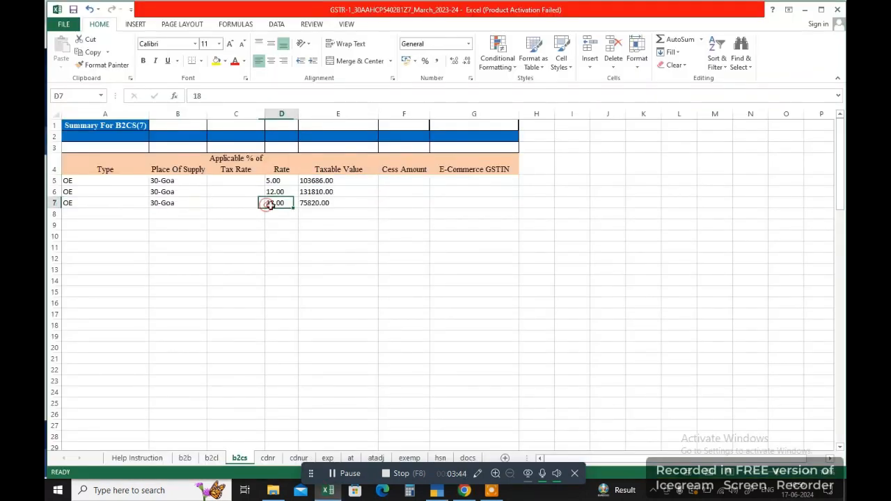
pyautogui.click(307, 206)
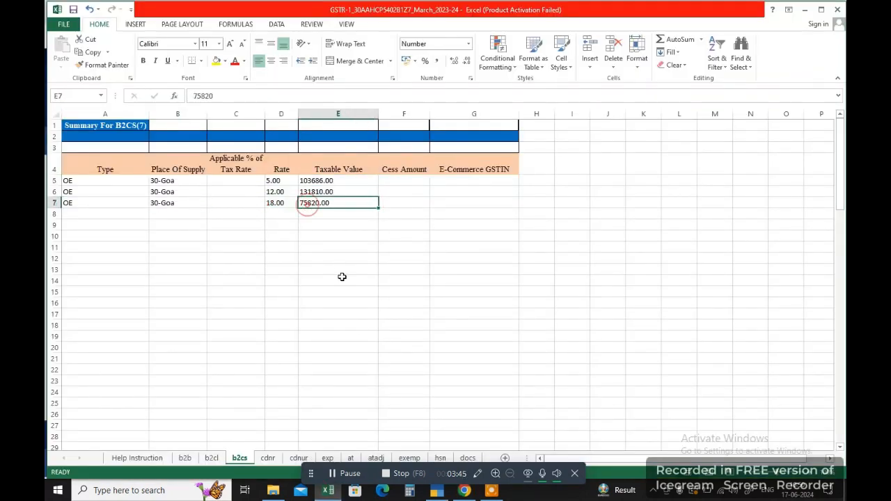
pyautogui.click(465, 491)
# Enter place 30-Goa, taxable value 75,820.00 at rate 18, then go back unsaved.
pyautogui.click(235, 259)
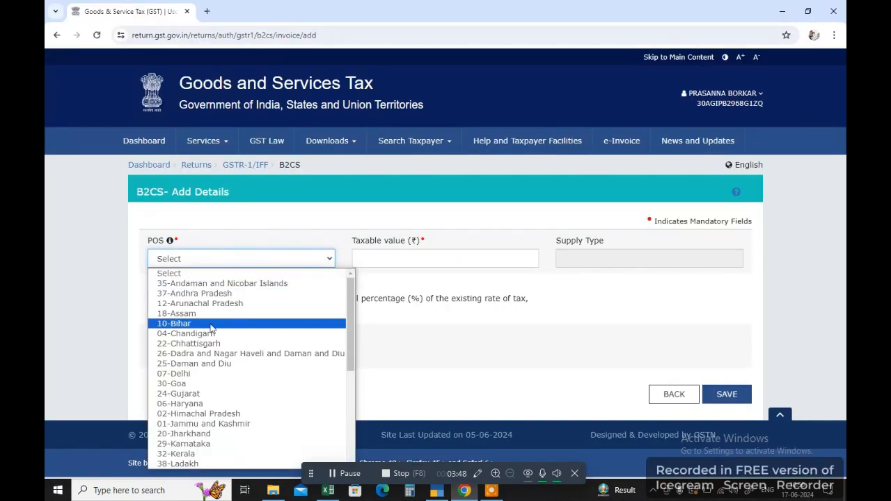
pyautogui.click(199, 384)
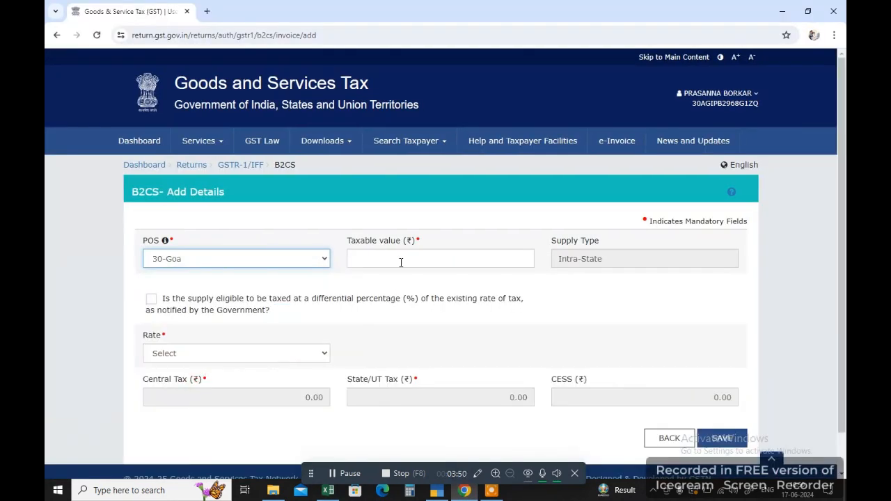
pyautogui.click(400, 262)
pyautogui.write('75820')
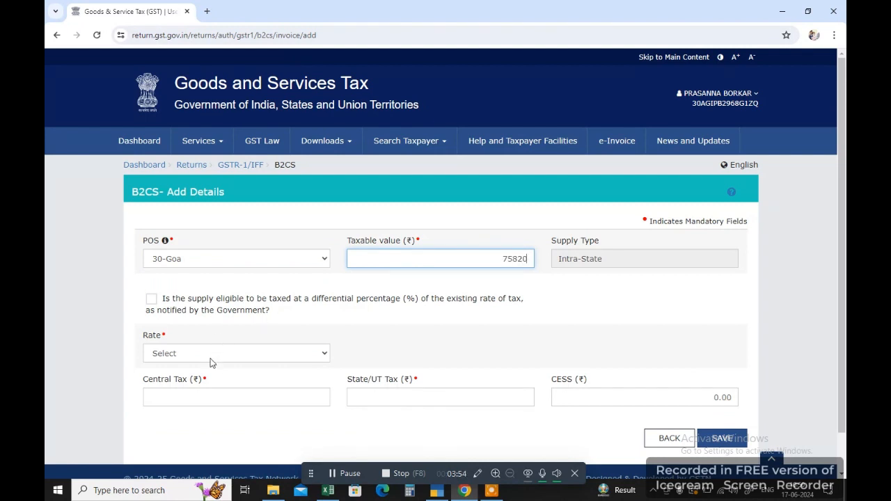
pyautogui.click(211, 358)
pyautogui.click(202, 333)
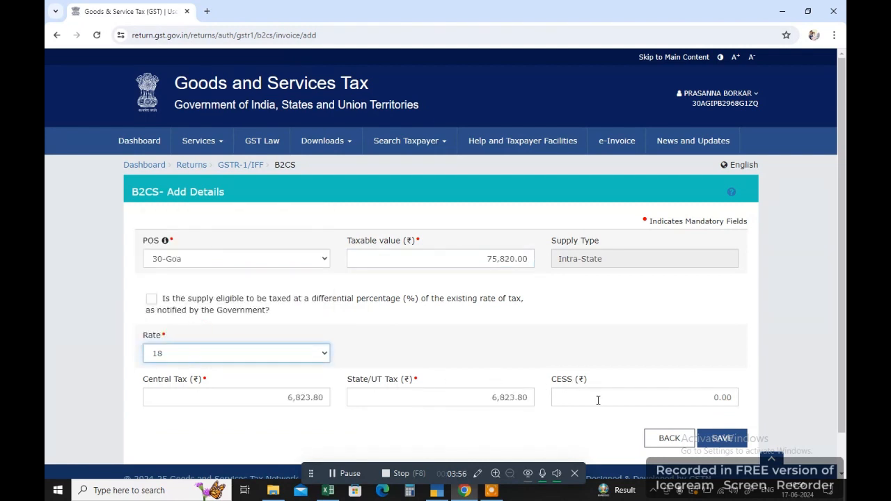
pyautogui.click(658, 438)
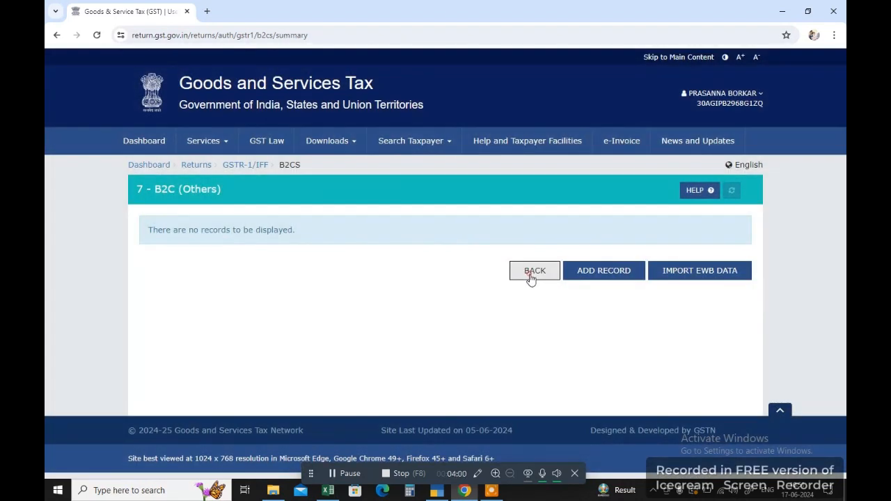
# Open 9B Credit/Debit Notes (Registered) and start adding a new note.
pyautogui.click(531, 278)
pyautogui.scroll(-3, 412, 344)
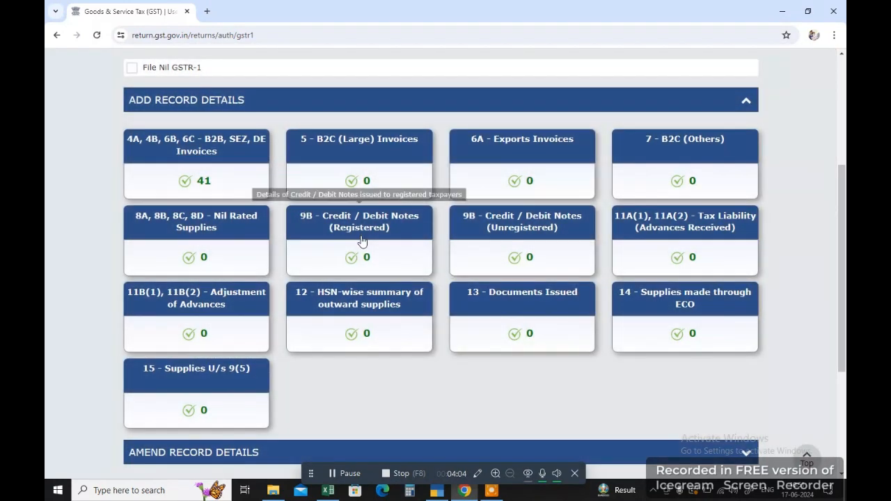
pyautogui.click(362, 241)
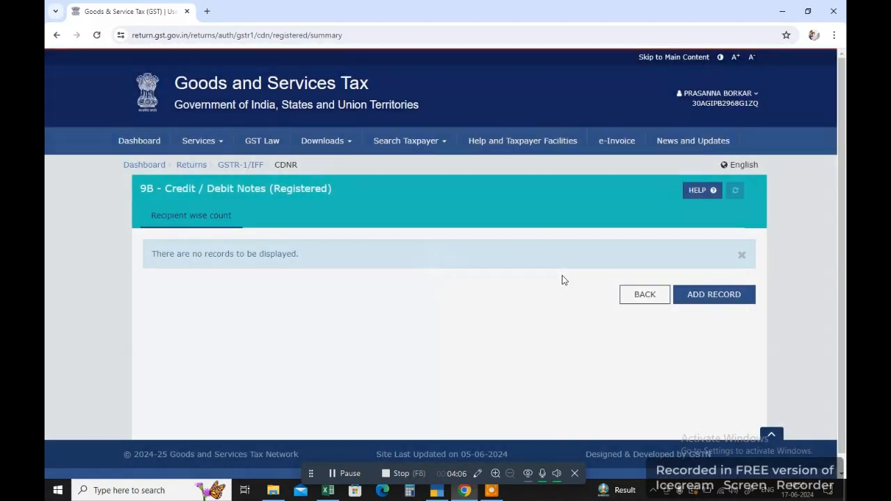
pyautogui.click(703, 297)
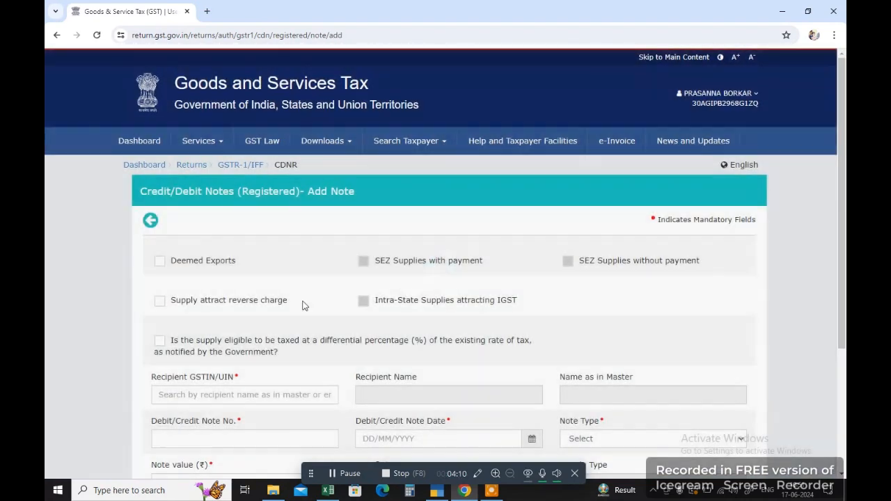
pyautogui.scroll(-3, 278, 293)
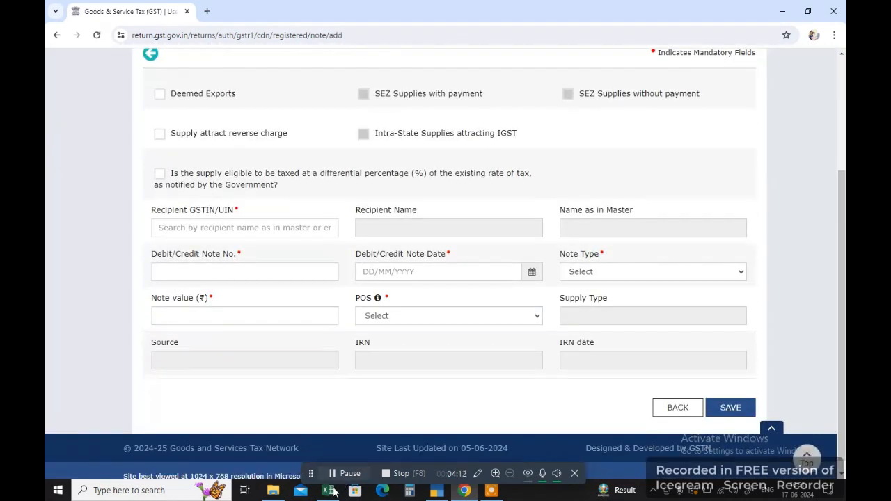
# Copy the recipient GSTIN from cdnr cell A5 into the note form.
pyautogui.click(330, 490)
pyautogui.click(268, 458)
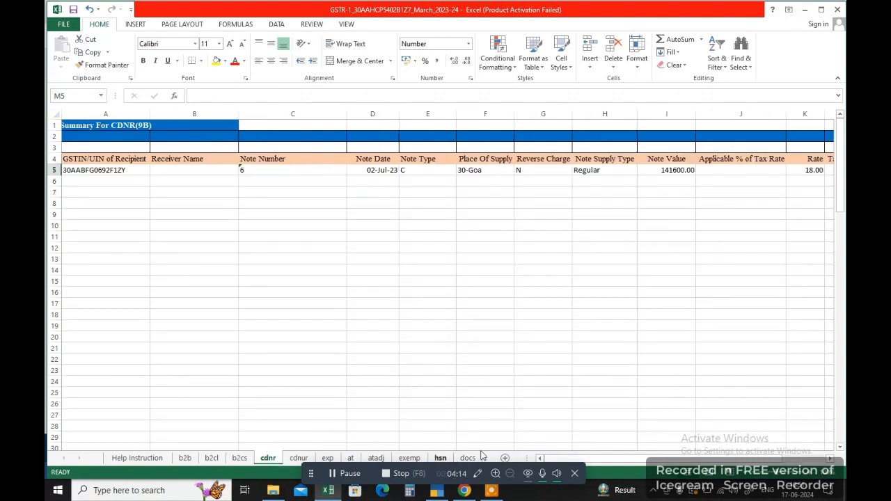
pyautogui.click(92, 170)
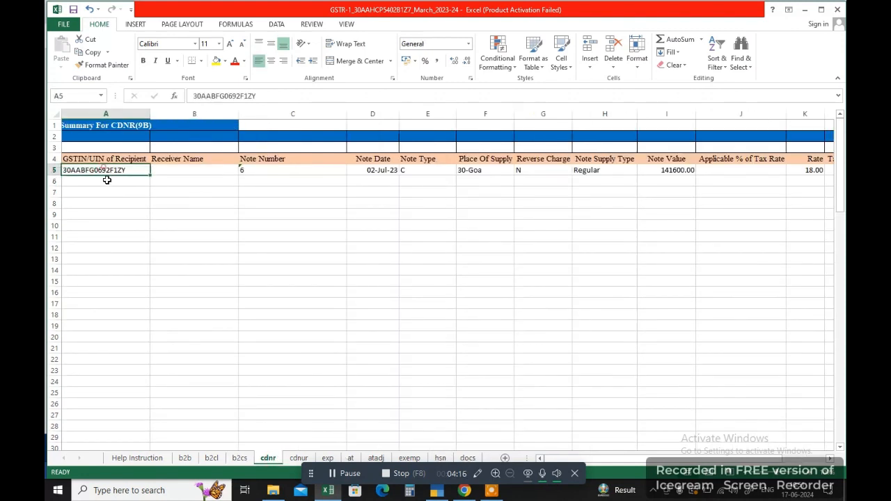
pyautogui.hotkey('ctrl', 'c')
pyautogui.click(465, 490)
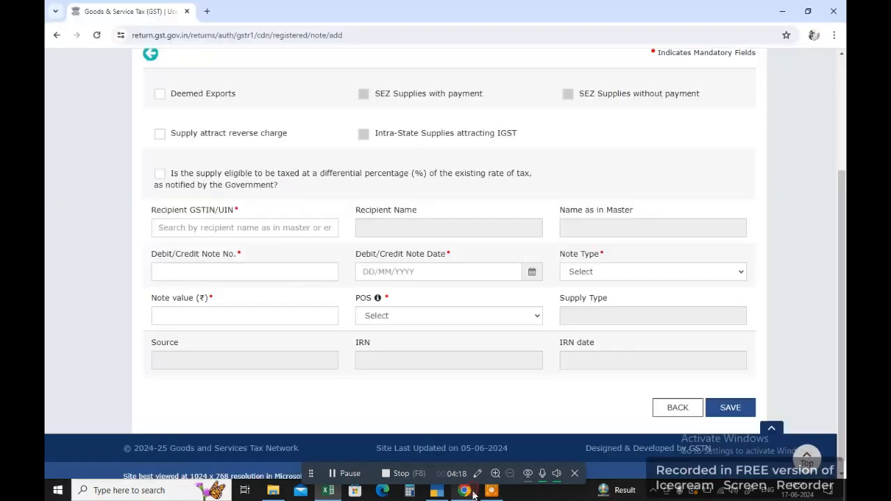
pyautogui.click(195, 233)
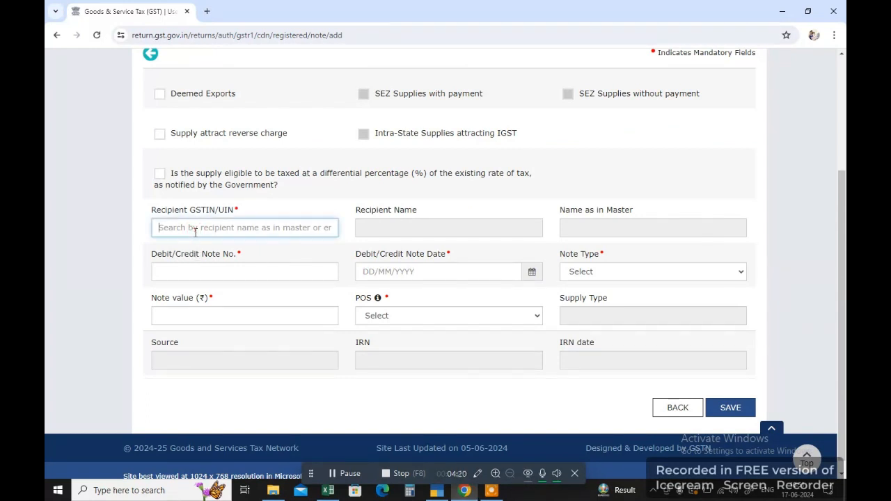
pyautogui.hotkey('ctrl', 'v')
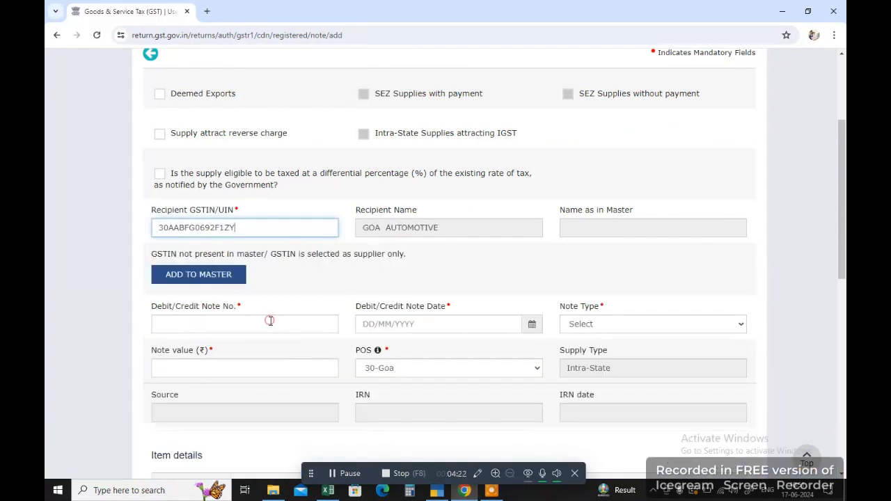
# Enter note number 222, date 04/06/2024 and note type Credit.
pyautogui.click(269, 321)
pyautogui.write('222')
pyautogui.click(534, 325)
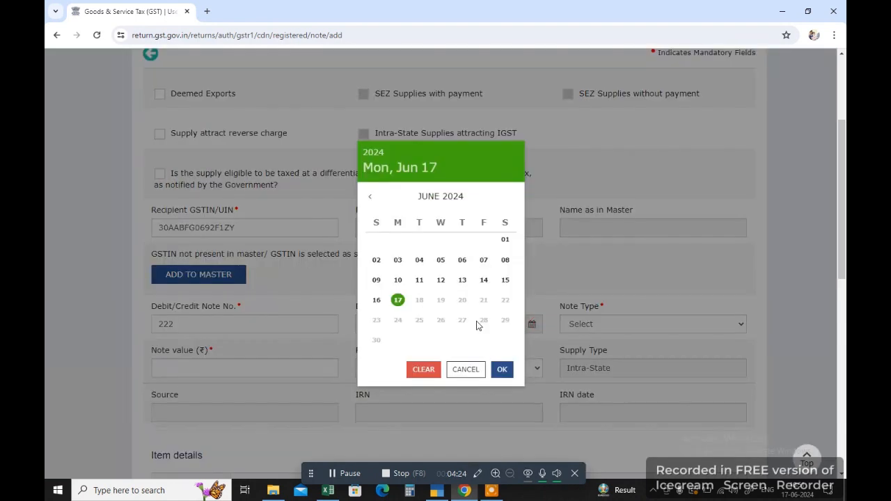
pyautogui.click(420, 258)
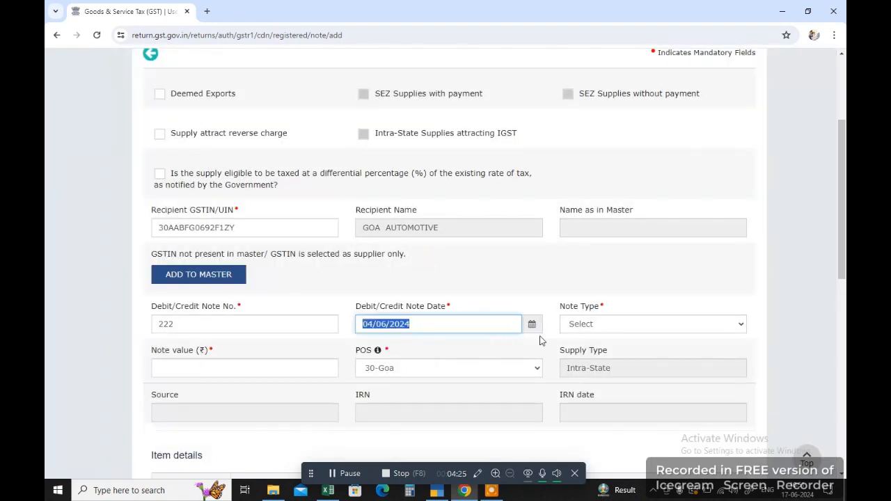
pyautogui.click(583, 324)
pyautogui.click(591, 348)
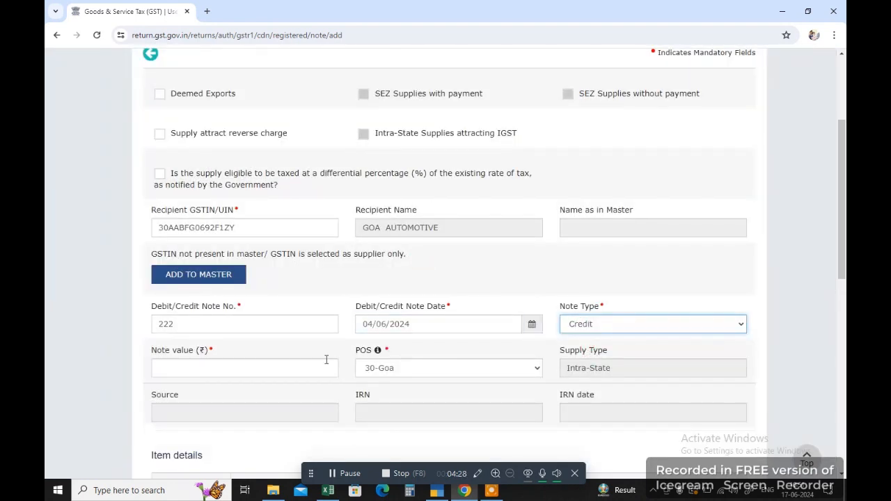
pyautogui.scroll(-1, 326, 360)
# Look up the credit note value 141600 in Excel cell I5 for the Note value field.
pyautogui.click(241, 313)
pyautogui.hotkey('alt', 'Tab')
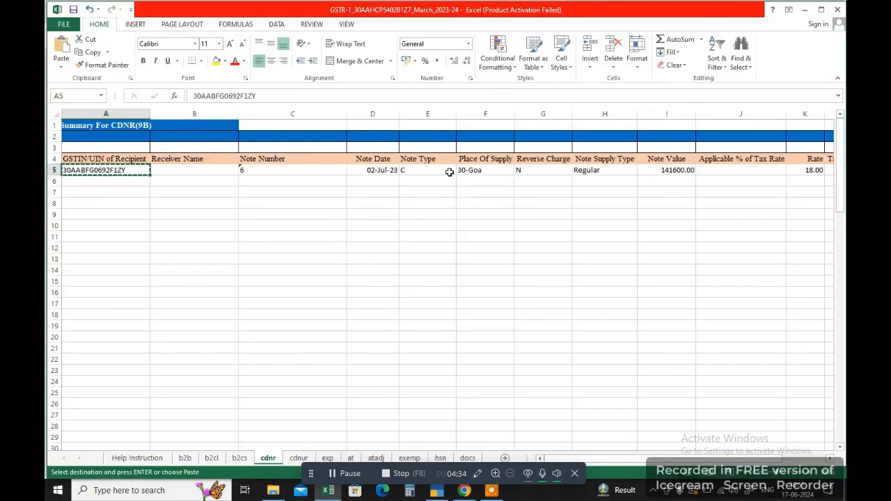
pyautogui.click(665, 171)
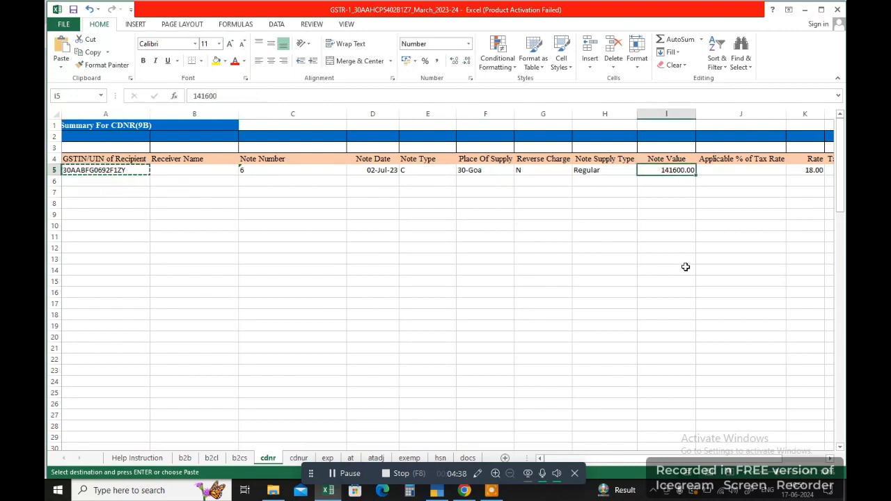
pyautogui.hotkey('alt', 'Tab')
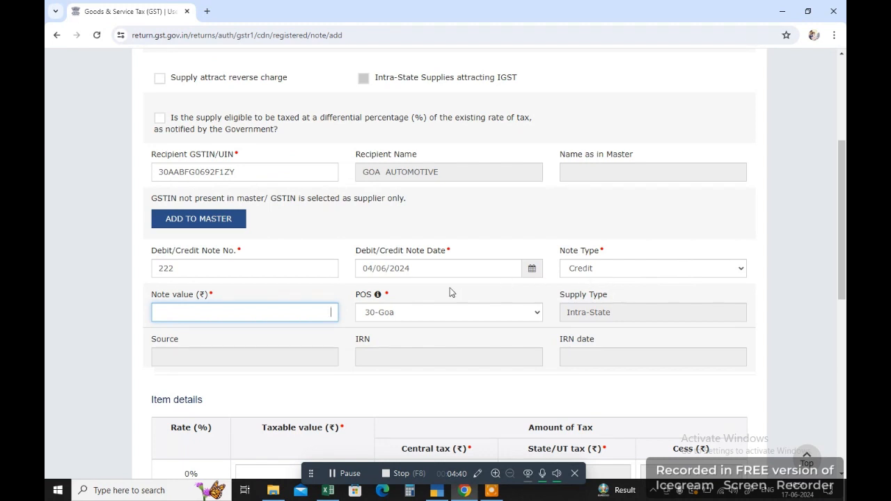
pyautogui.click(349, 475)
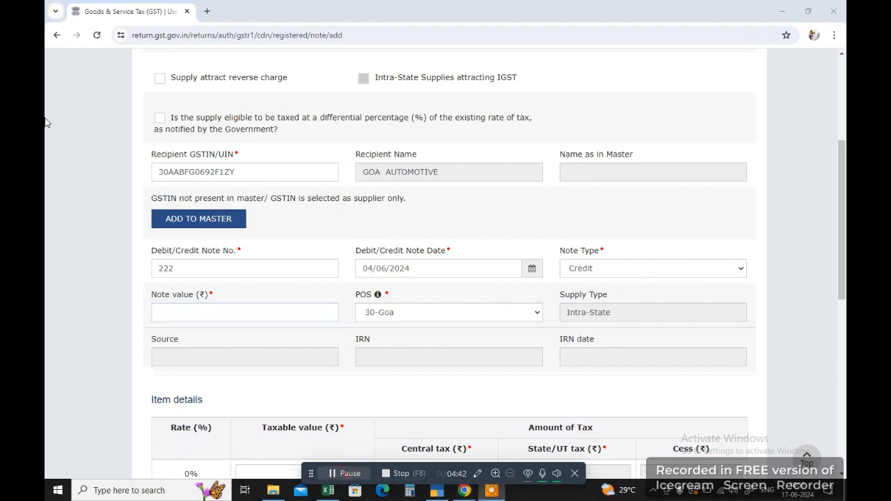
pyautogui.click(224, 314)
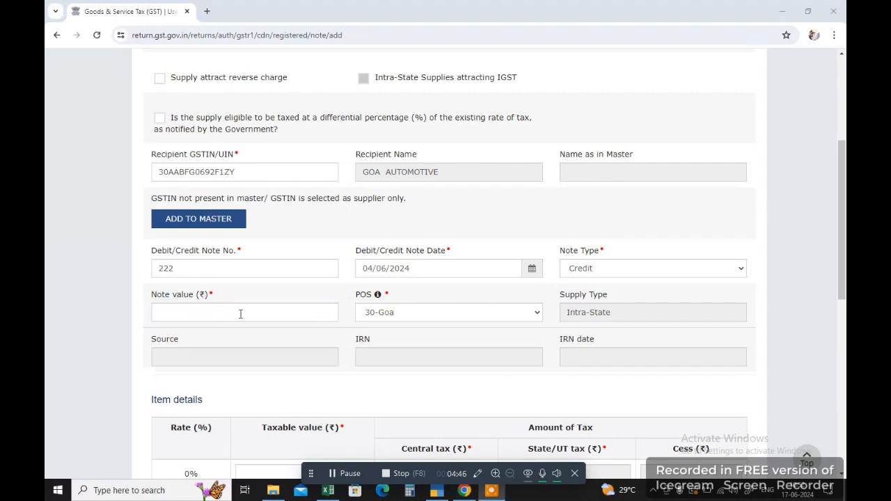
pyautogui.click(252, 314)
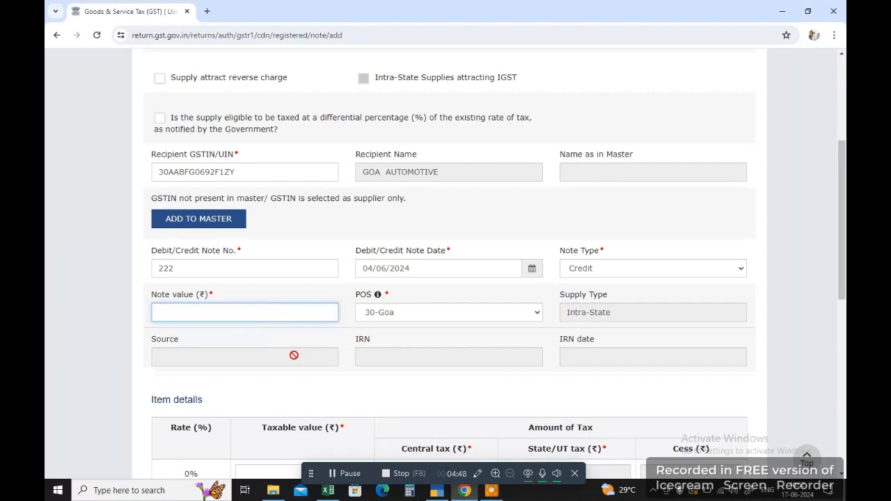
# Enter 141600 as the credit note's Note value and scroll down to the rate table.
pyautogui.click(328, 490)
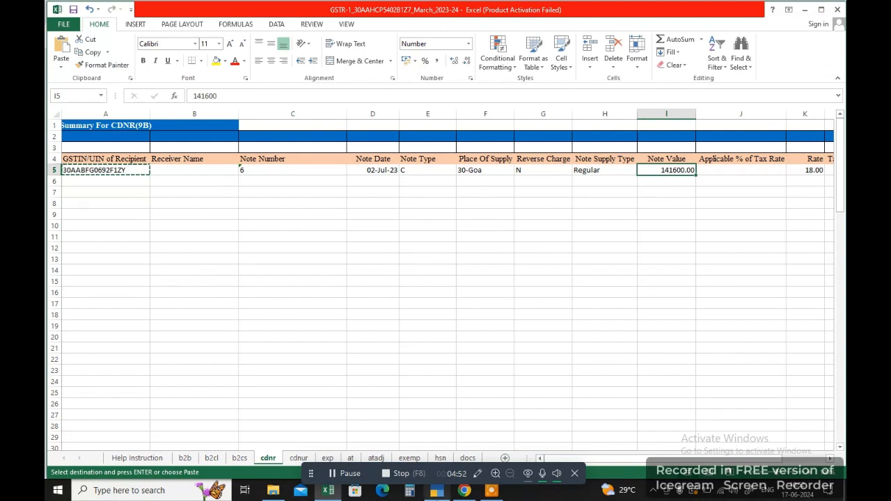
pyautogui.click(464, 491)
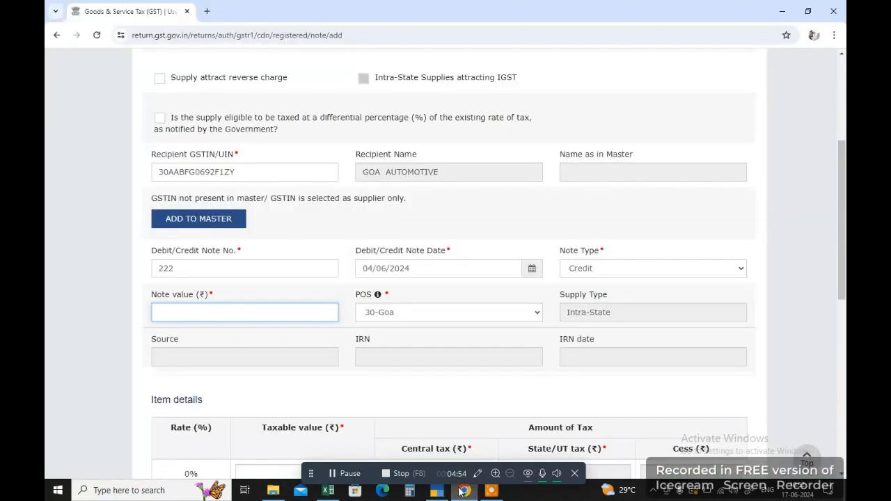
pyautogui.write('141600')
pyautogui.scroll(-1, 488, 402)
pyautogui.scroll(-4, 487, 402)
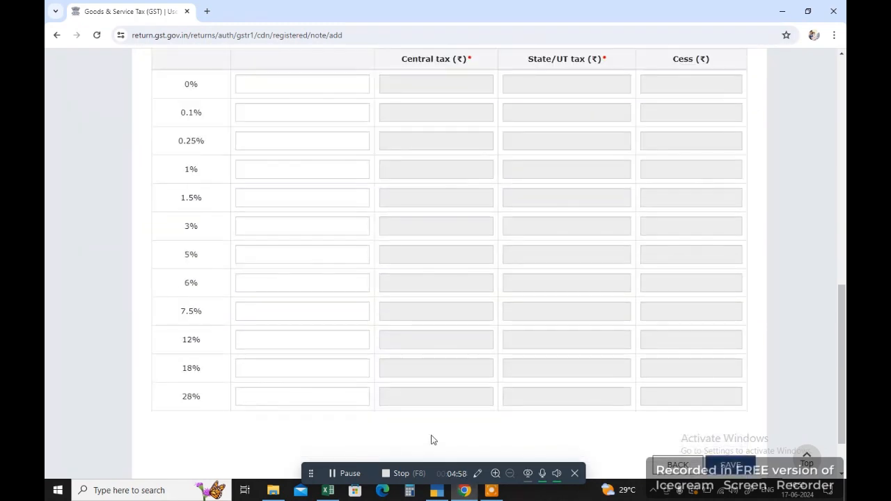
pyautogui.hotkey('alt', 'Tab')
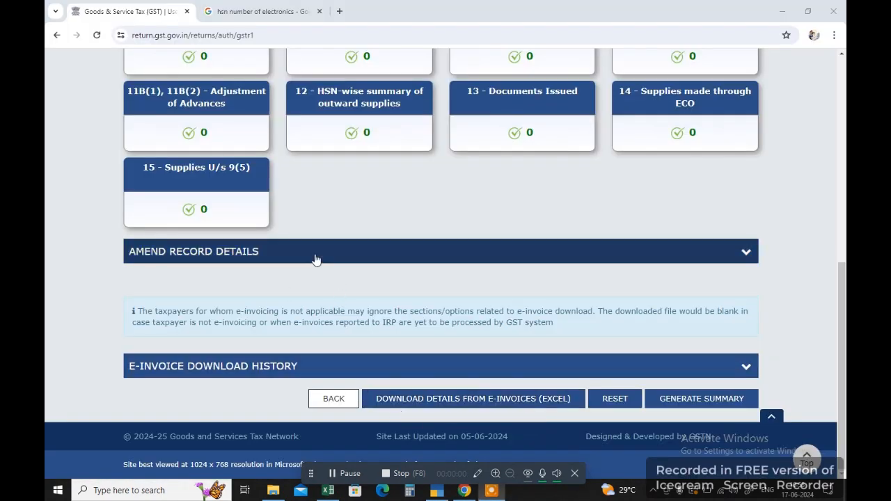